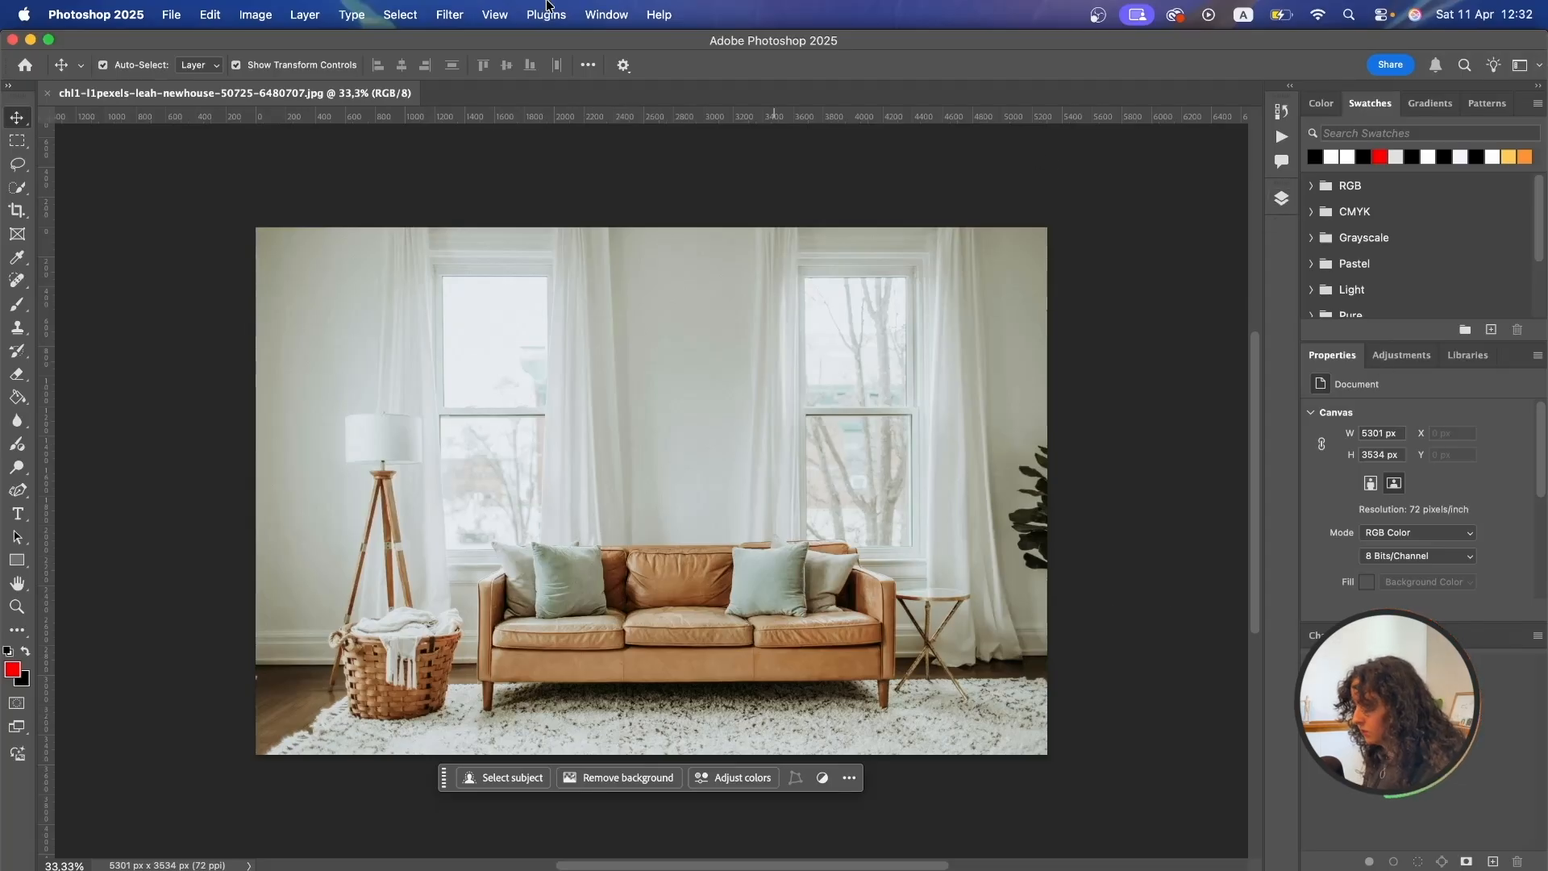
# Show the Layers panel and unlock the Background layer.
pyautogui.click(600, 18)
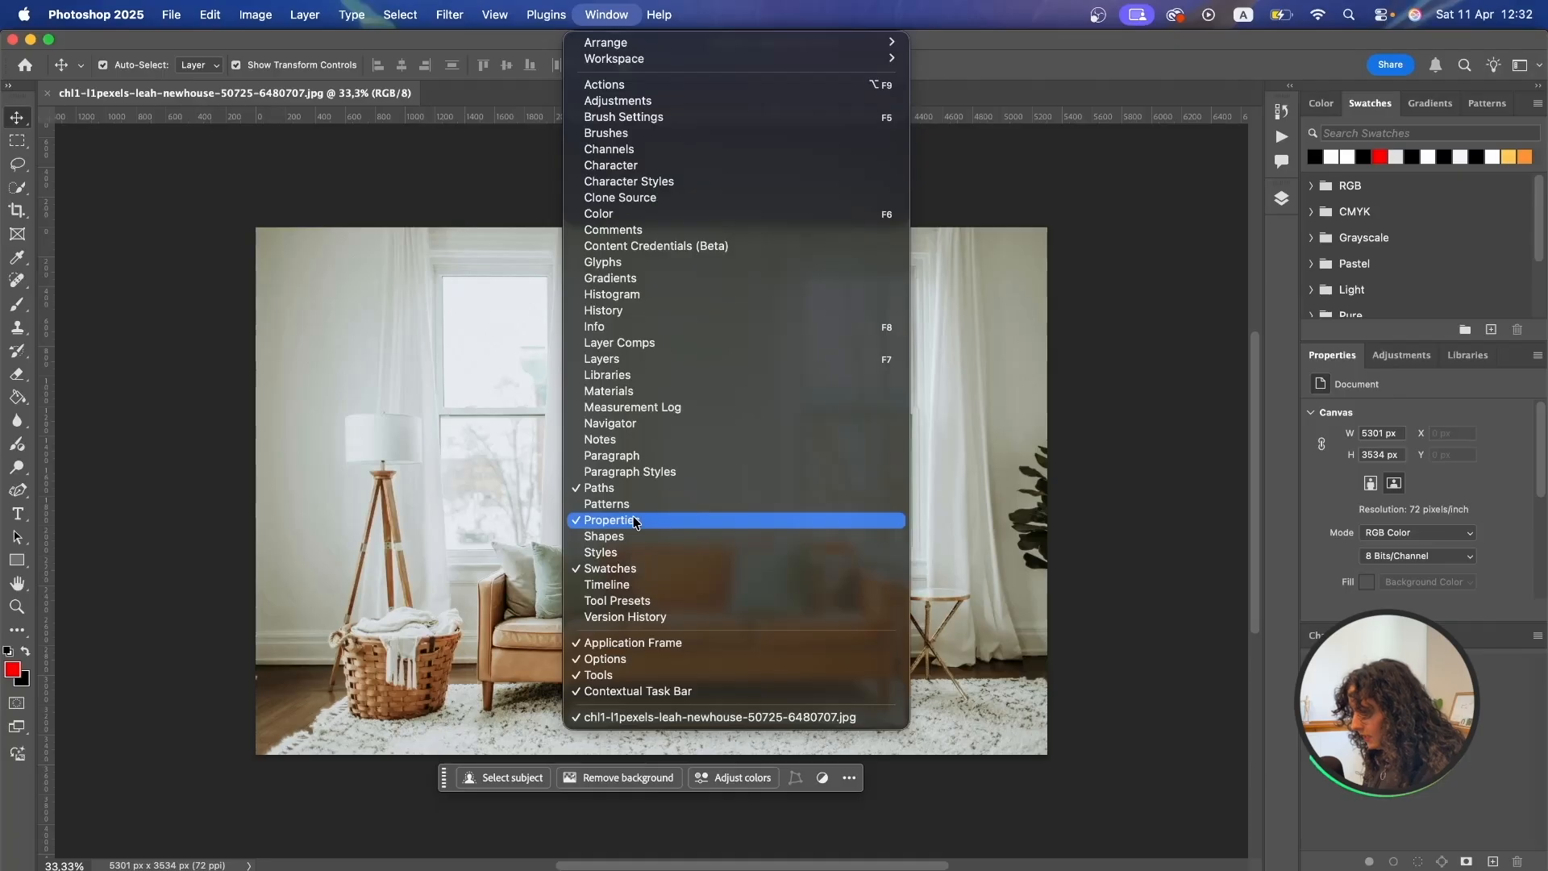
pyautogui.click(610, 358)
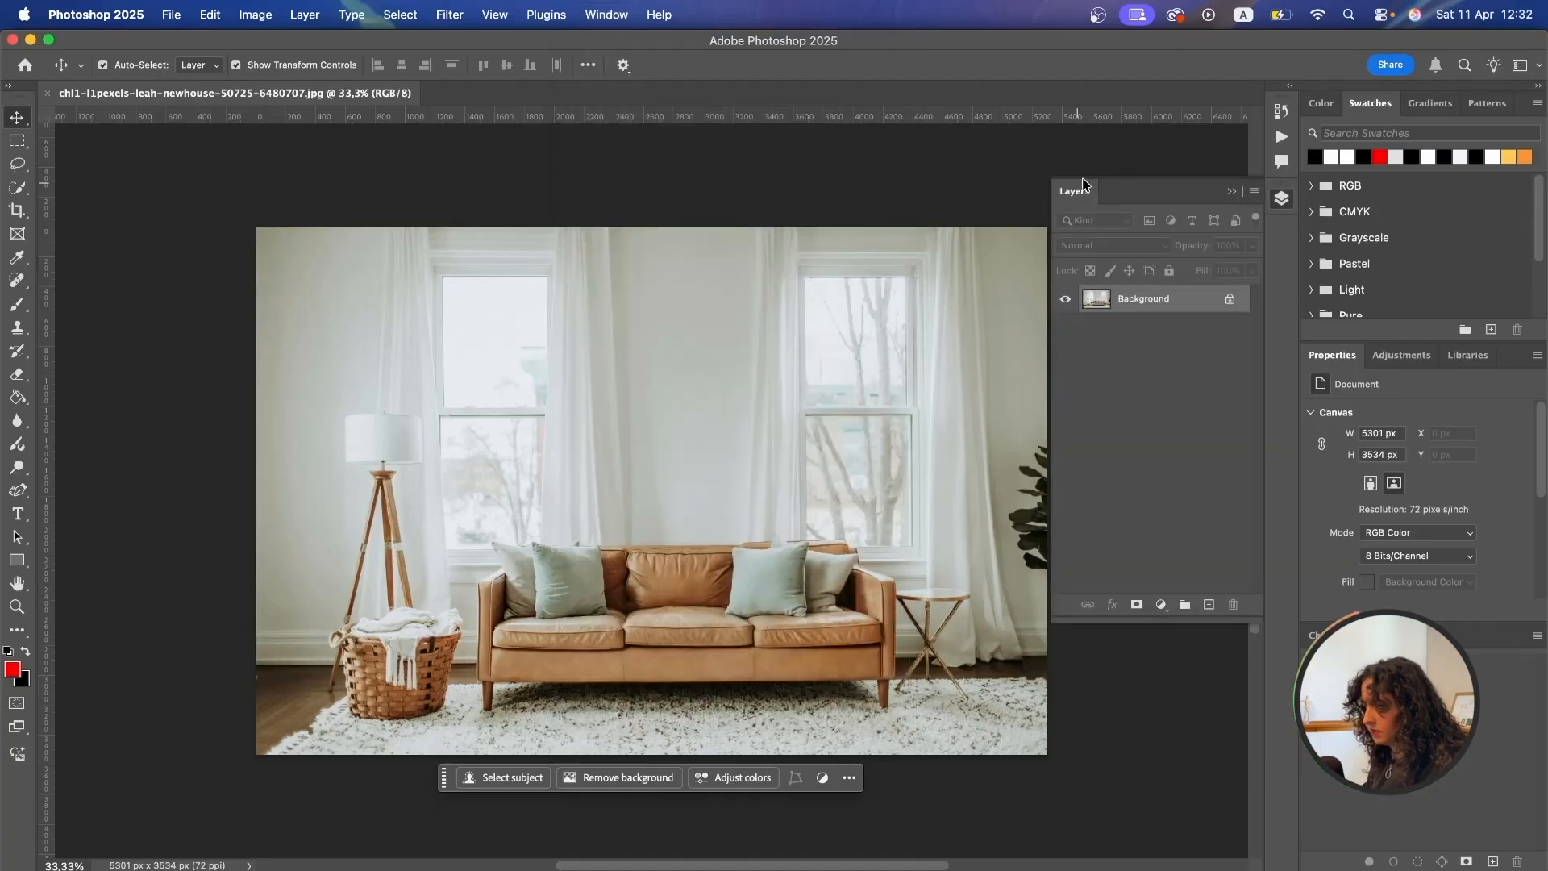
pyautogui.click(1229, 299)
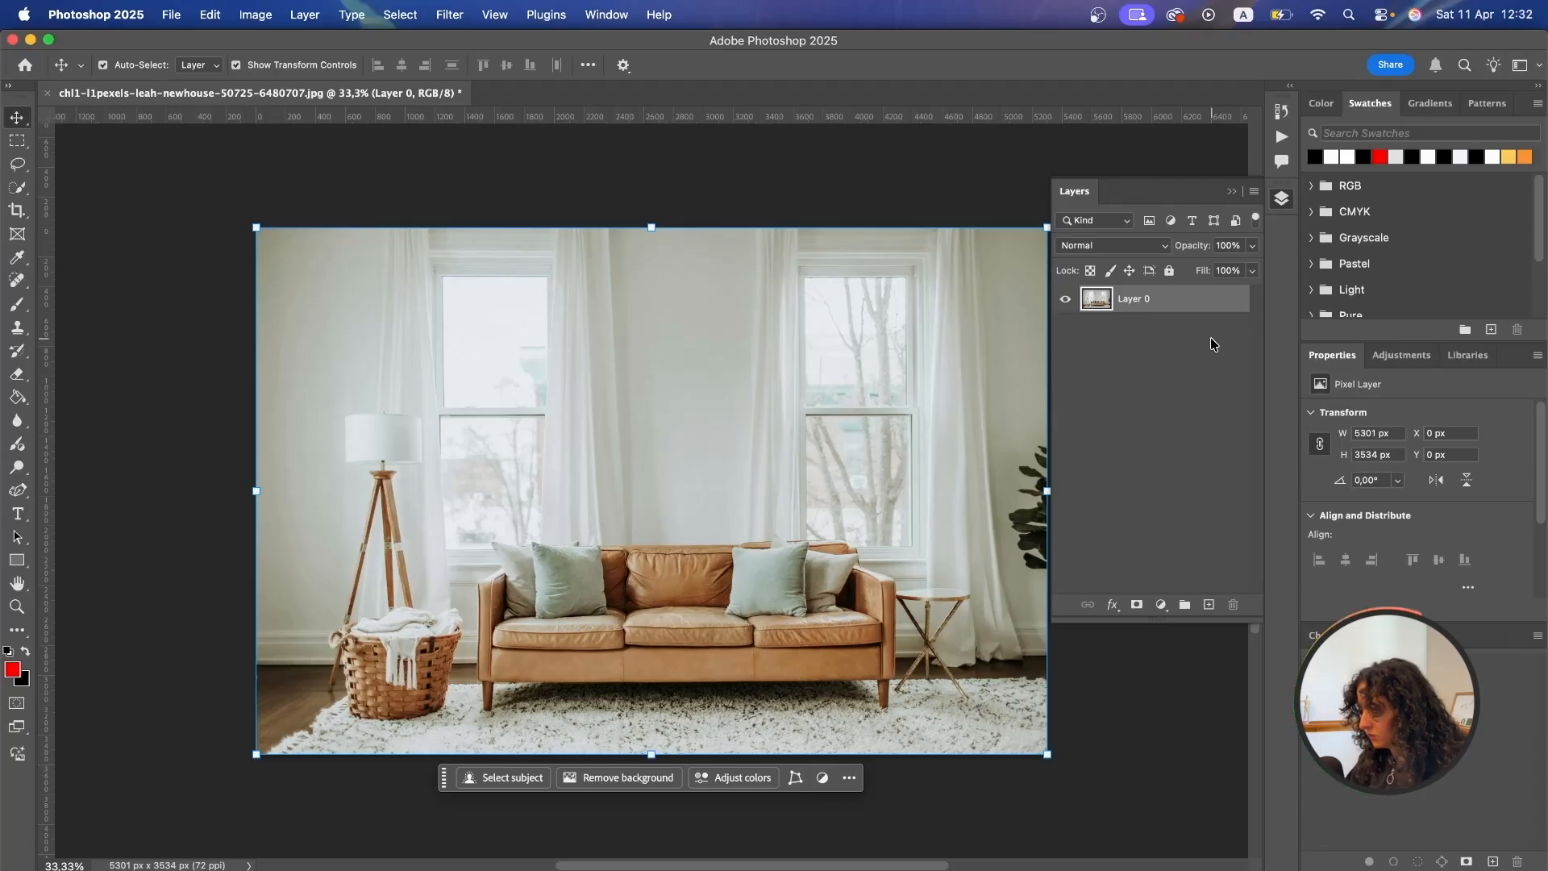
# Duplicate the unlocked photo layer and rename the copy "base".
pyautogui.press('super+j')
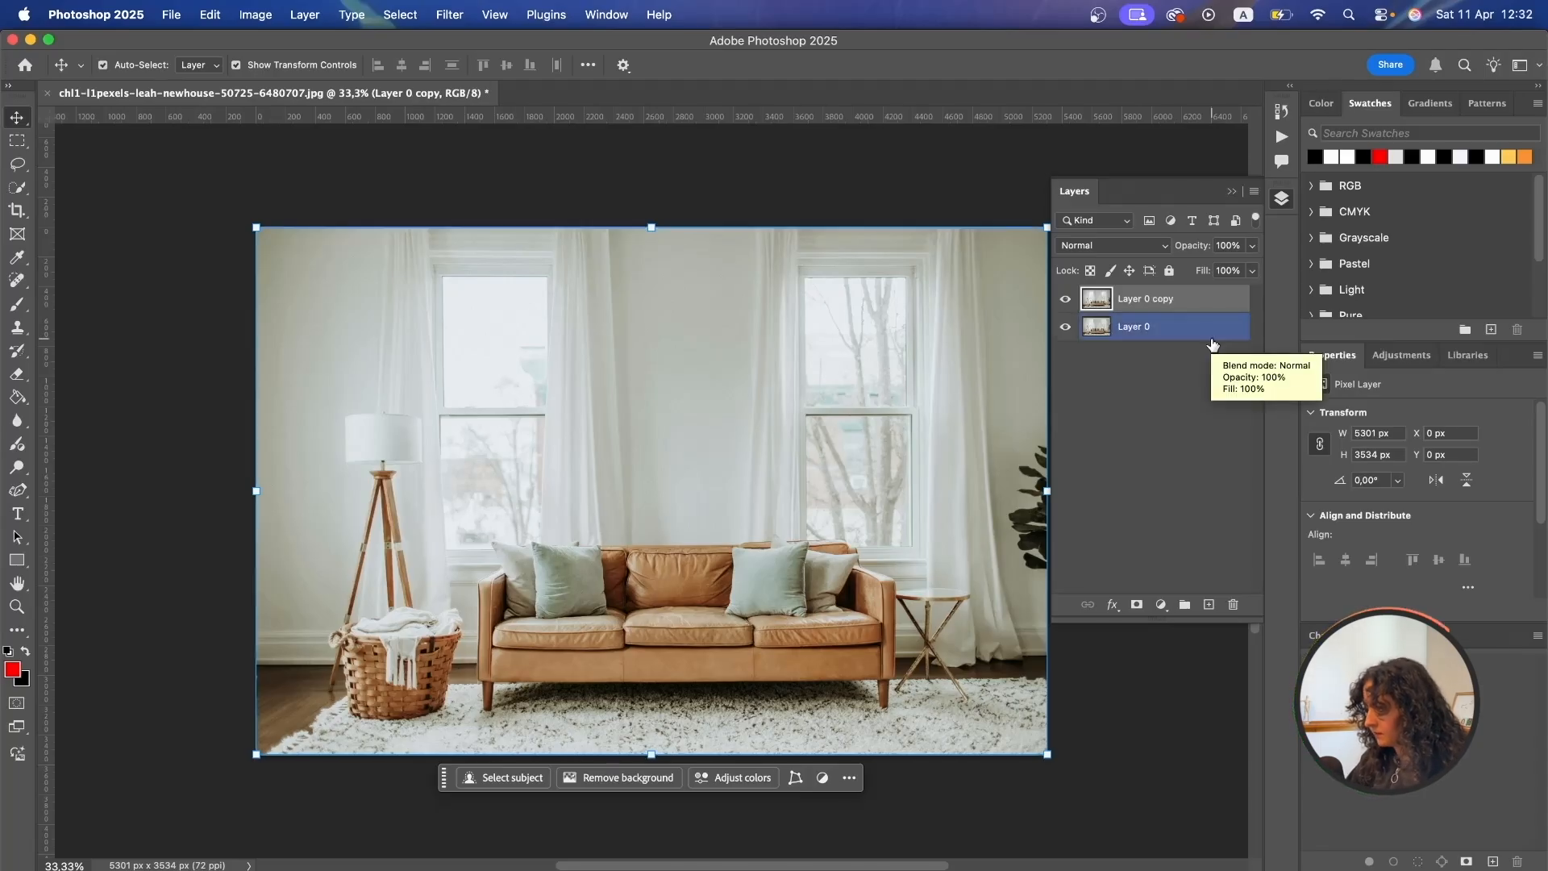
pyautogui.doubleClick(1158, 300)
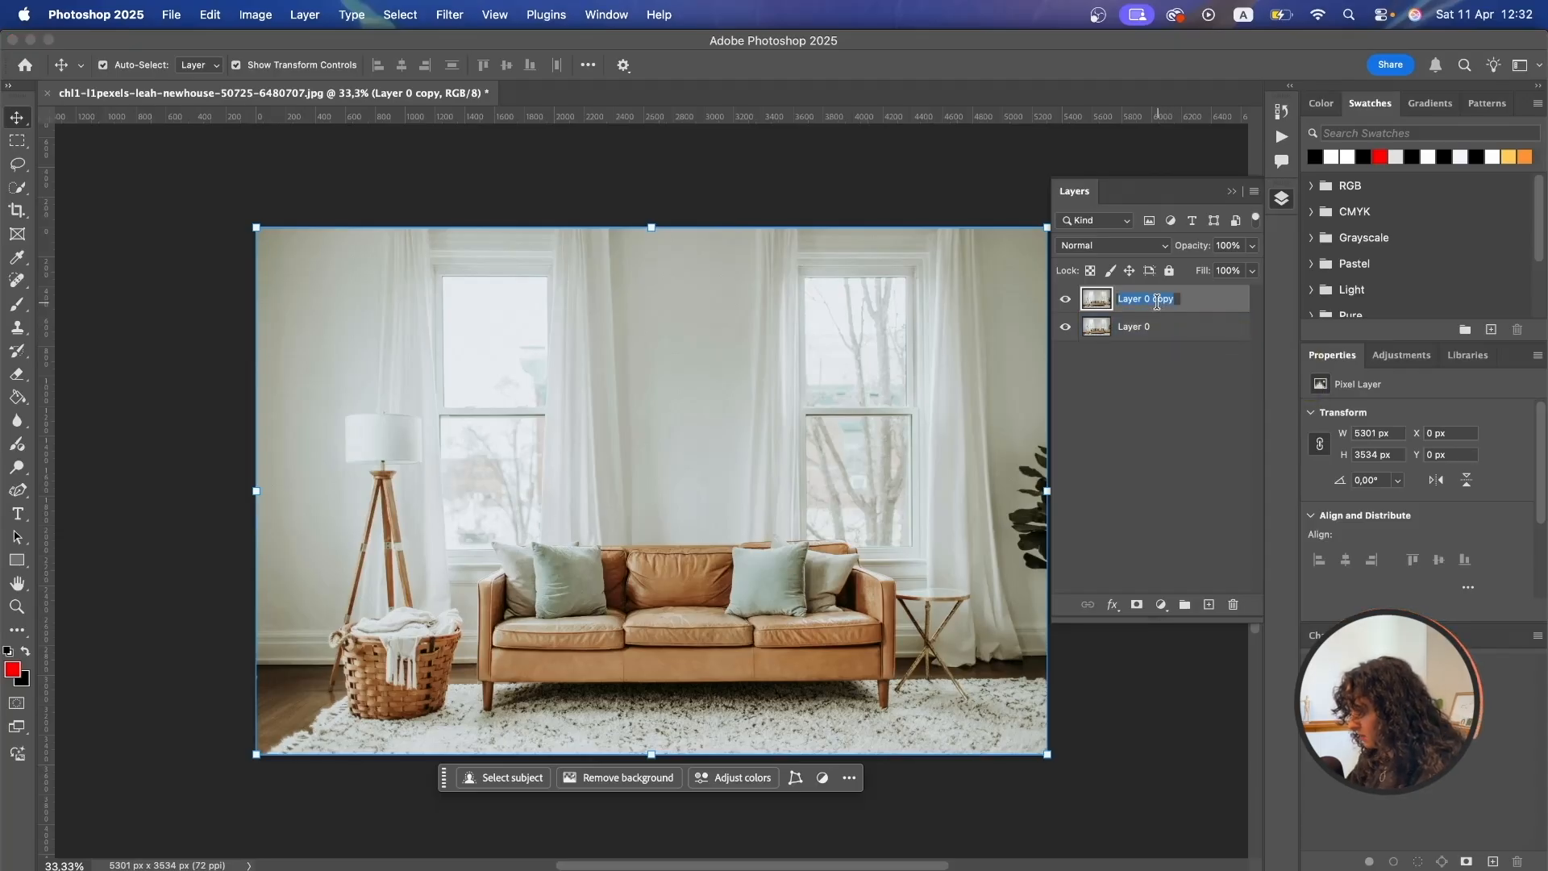
pyautogui.write('base')
pyautogui.press('Return')
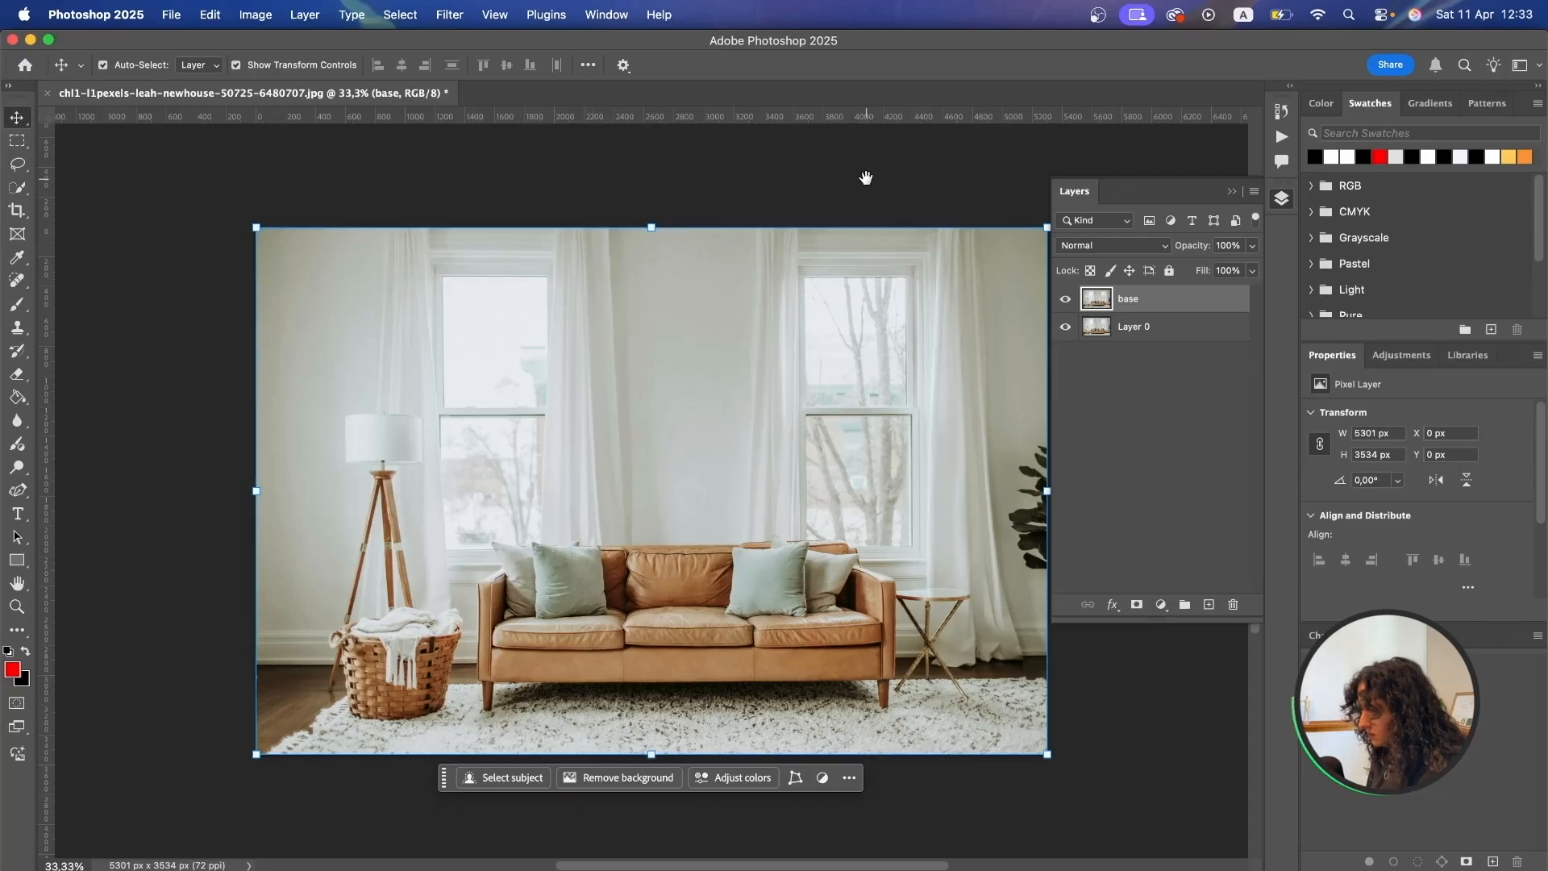
# Select the green pillow at the sofa's right end with the Quick Selection tool on the base layer.
pyautogui.hscroll(3, 867, 177)
pyautogui.scroll(-1, 867, 178)
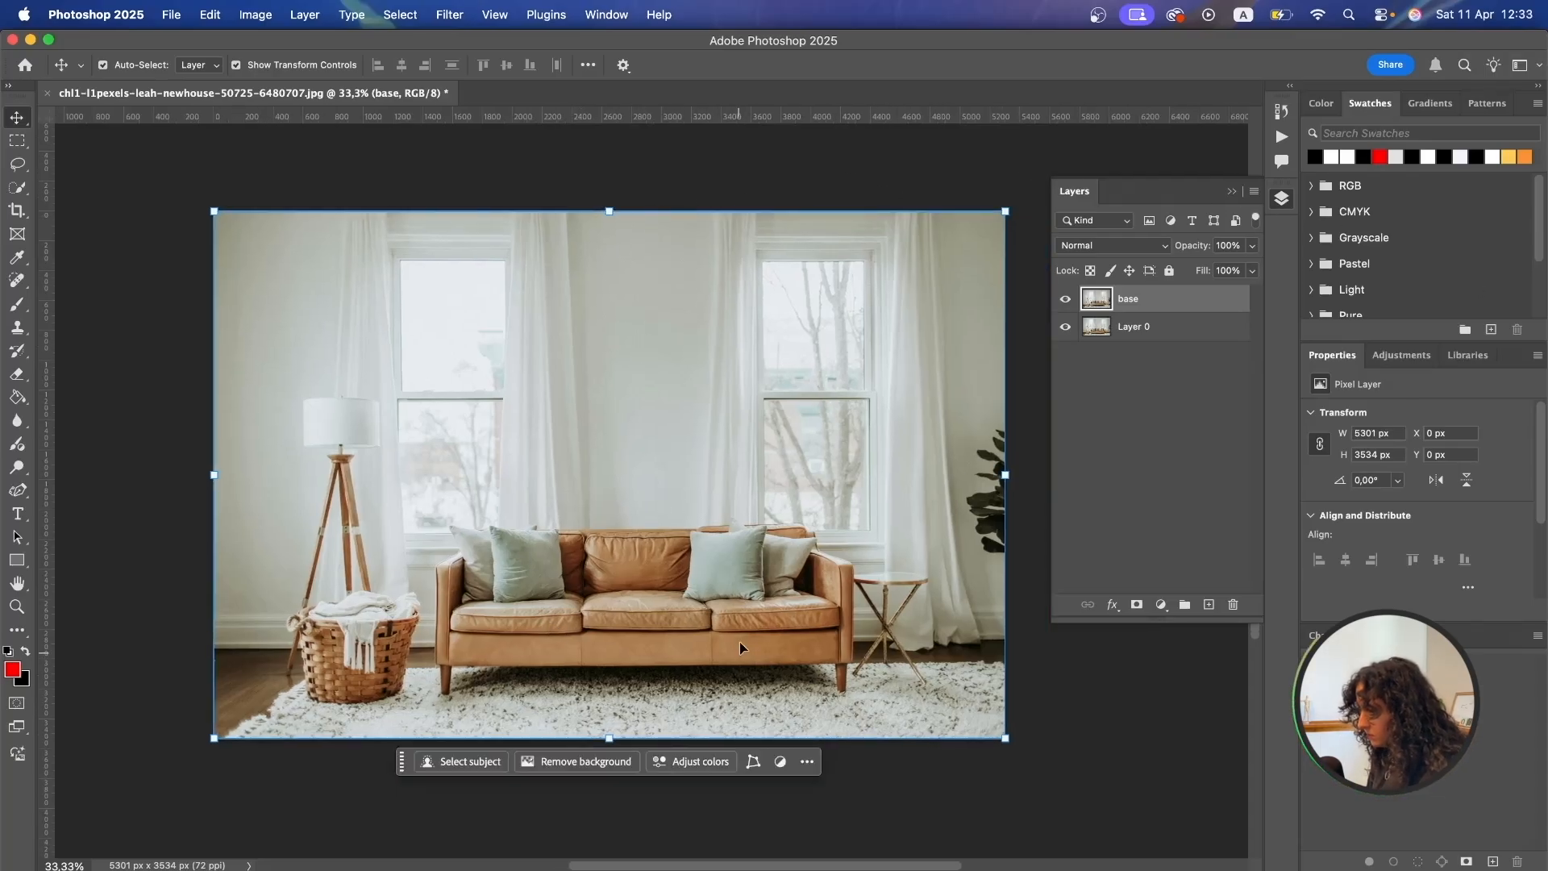
pyautogui.scroll(6, 738, 641)
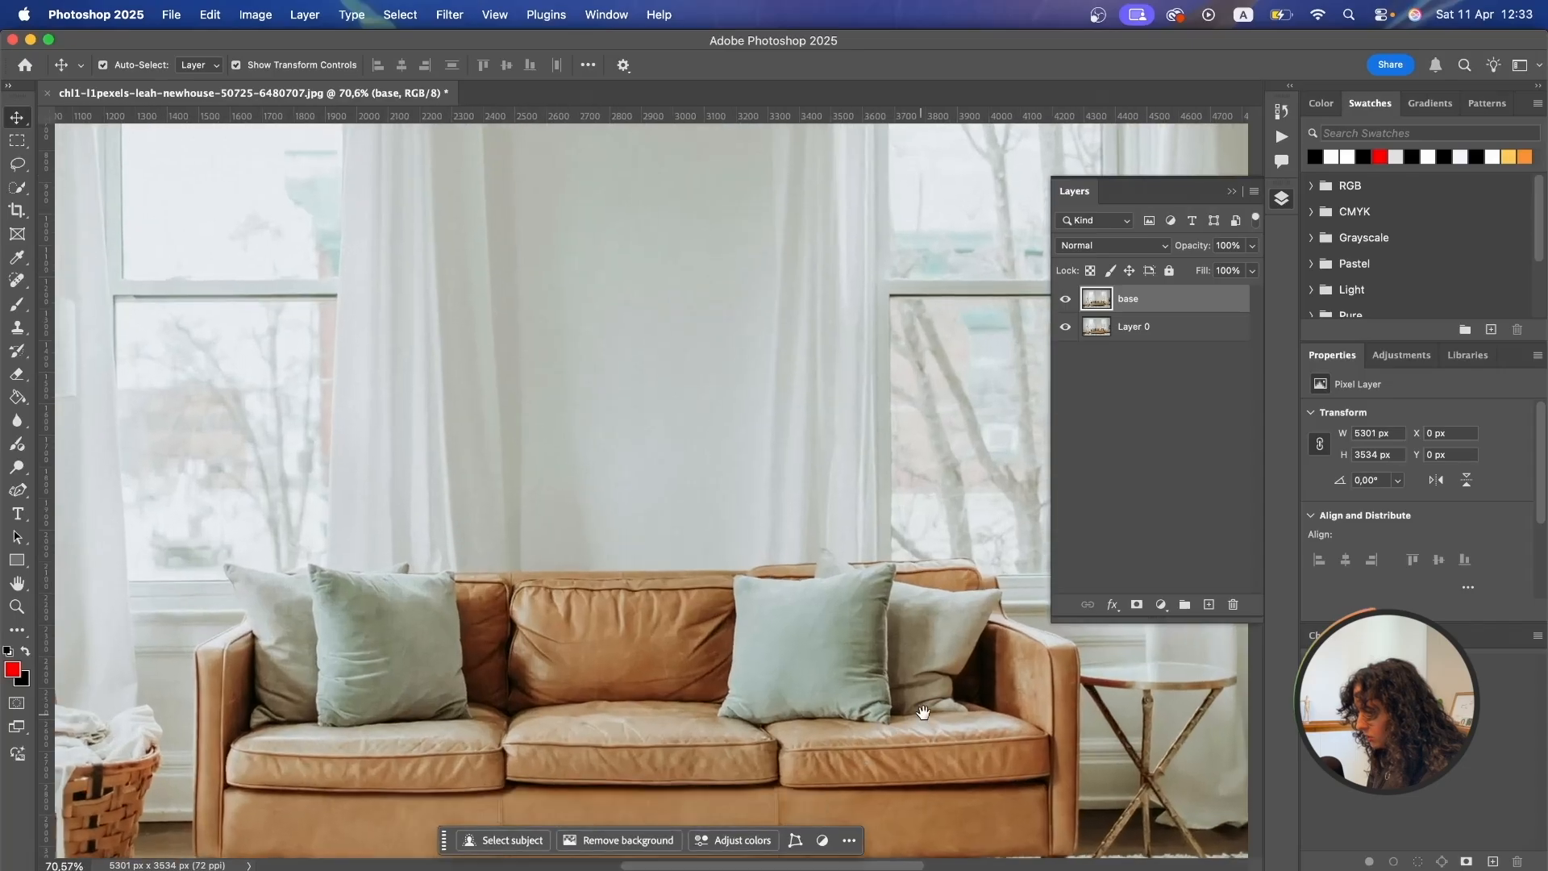
pyautogui.scroll(-3, 923, 712)
pyautogui.hscroll(2, 923, 713)
pyautogui.hscroll(-2, 794, 473)
pyautogui.hscroll(1, 913, 577)
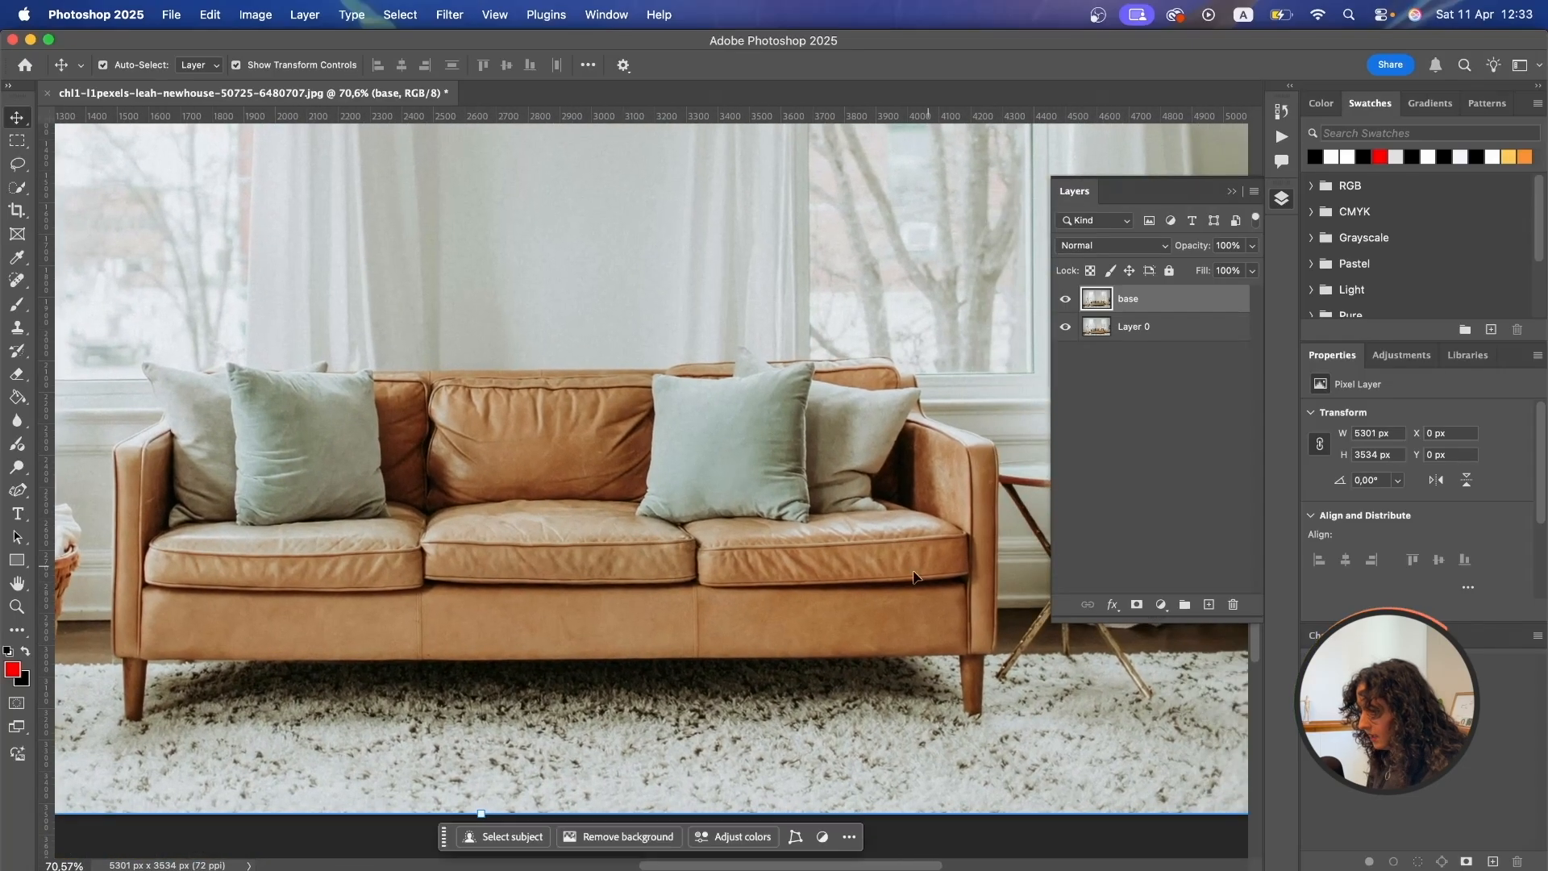
pyautogui.click(16, 190)
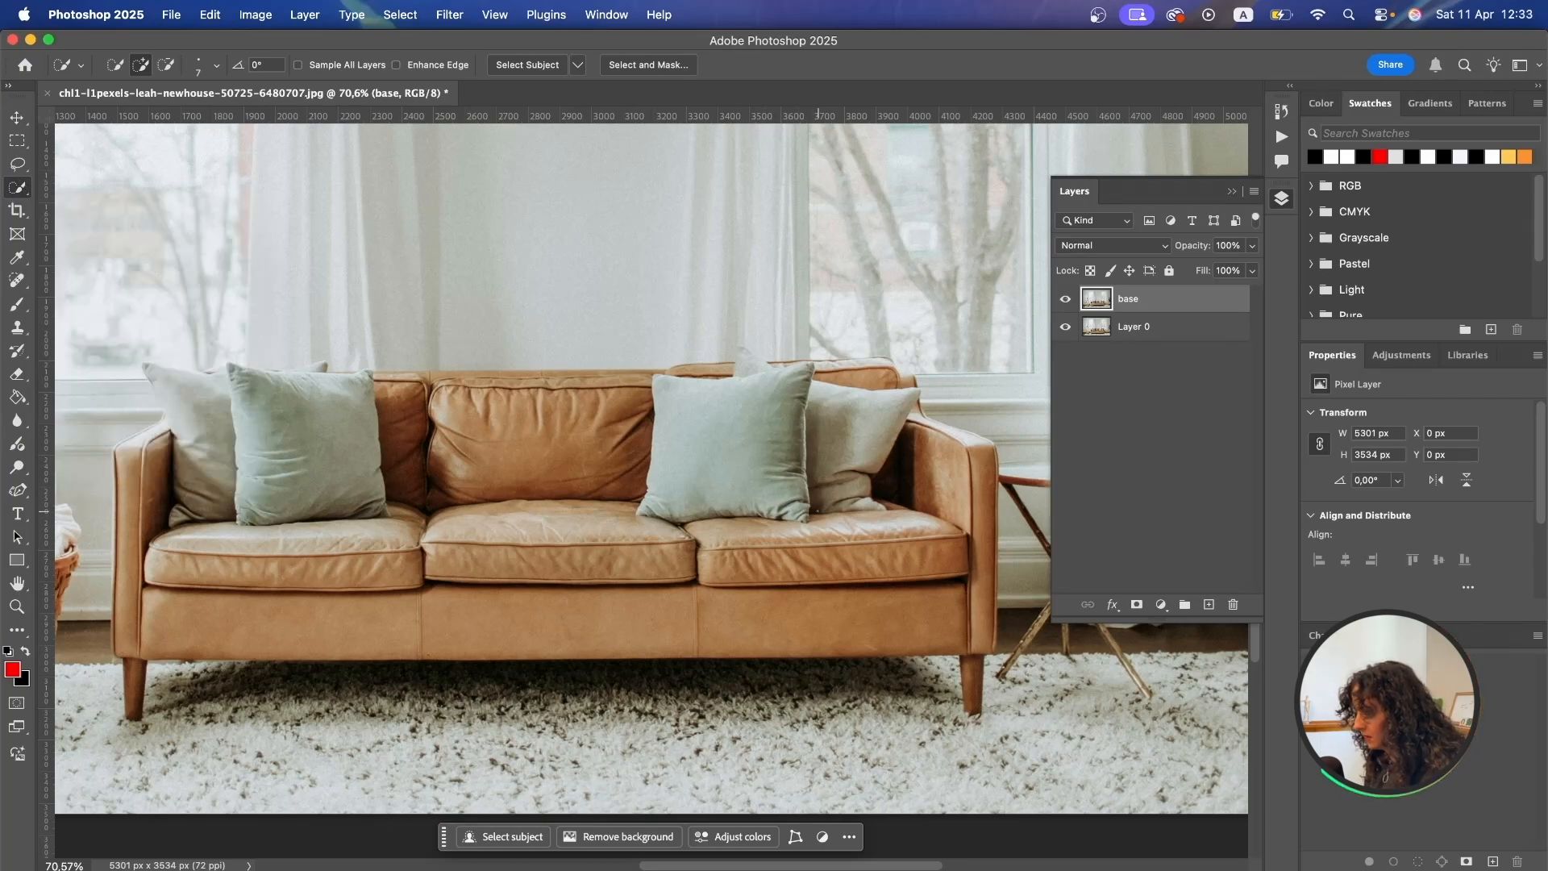
pyautogui.scroll(5, 438, 440)
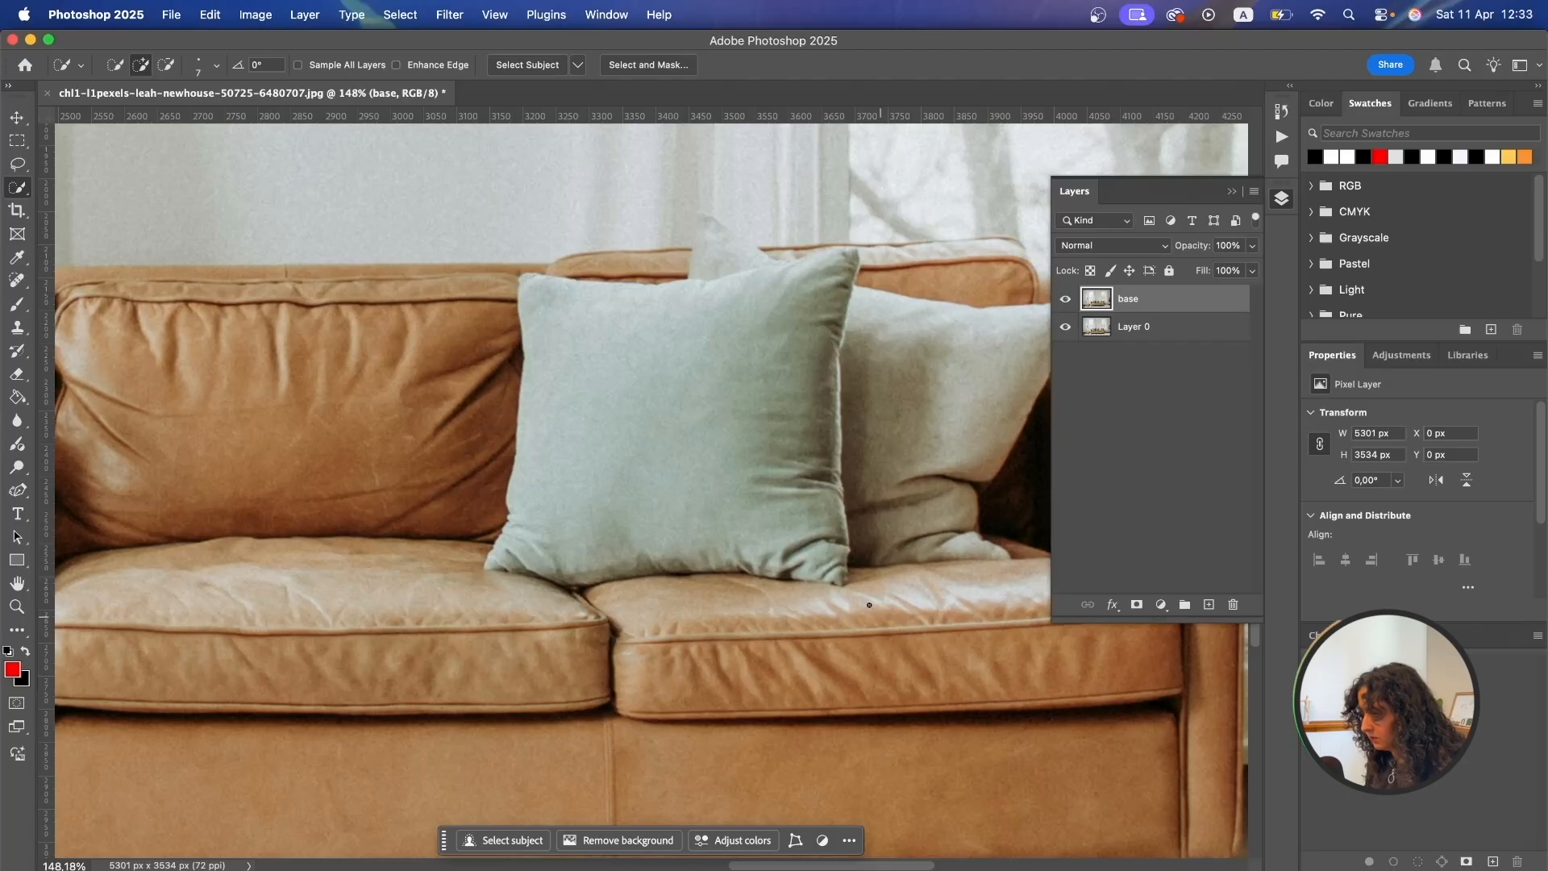
pyautogui.moveTo(765, 509)
pyautogui.mouseDown()
pyautogui.moveTo(660, 414)
pyautogui.moveTo(677, 451)
pyautogui.mouseUp()
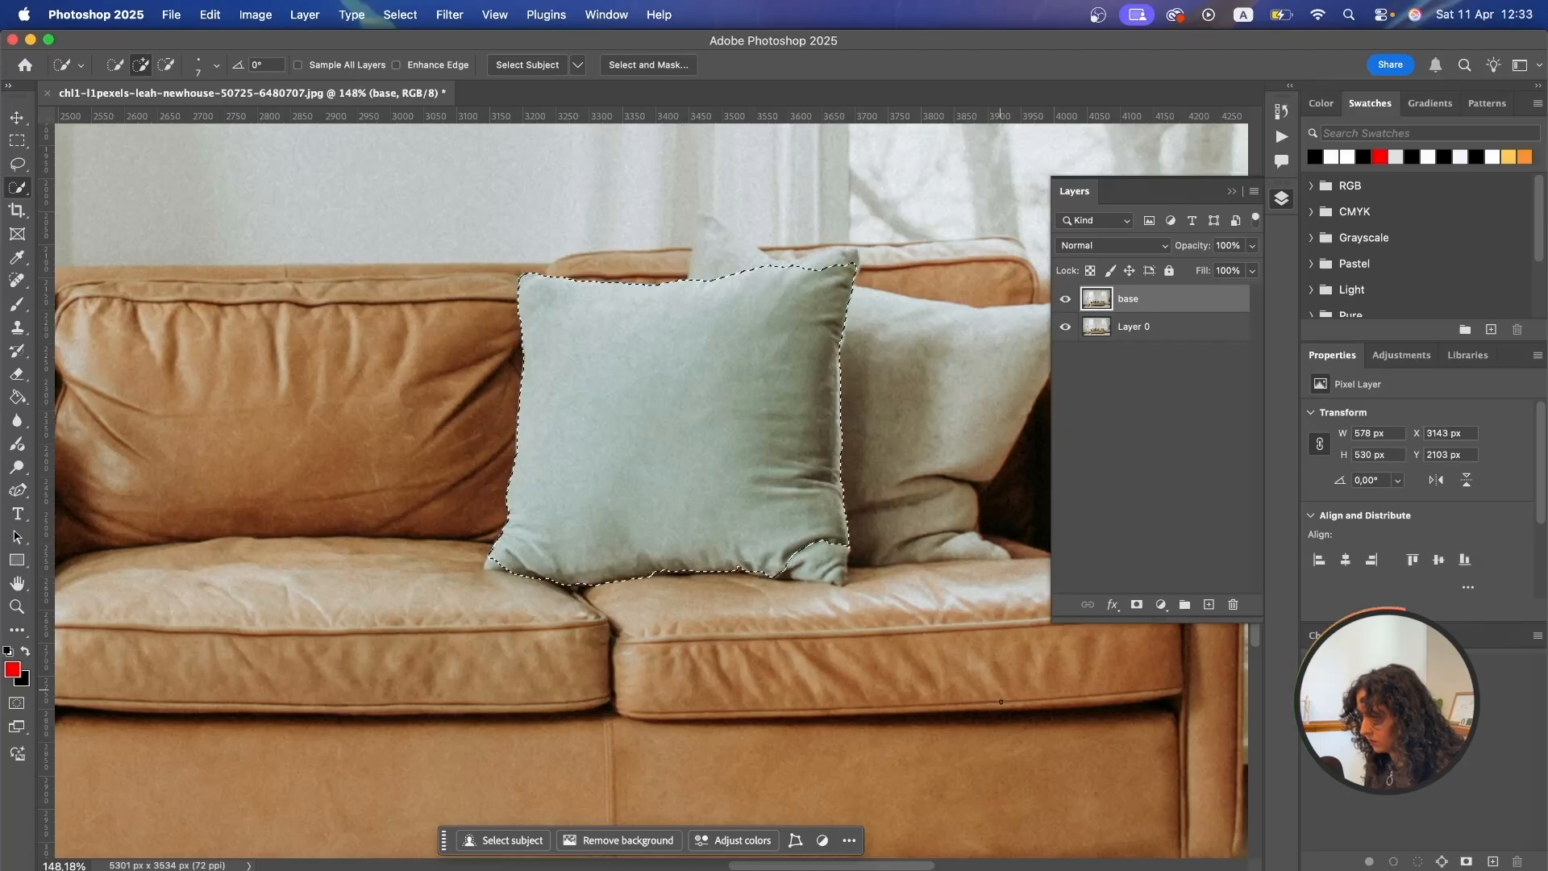
# Add the grey pillow behind, including its upper and lower corners, and the green pillow's lower-left corner to the selection.
pyautogui.moveTo(895, 403); pyautogui.dragTo(915, 524)
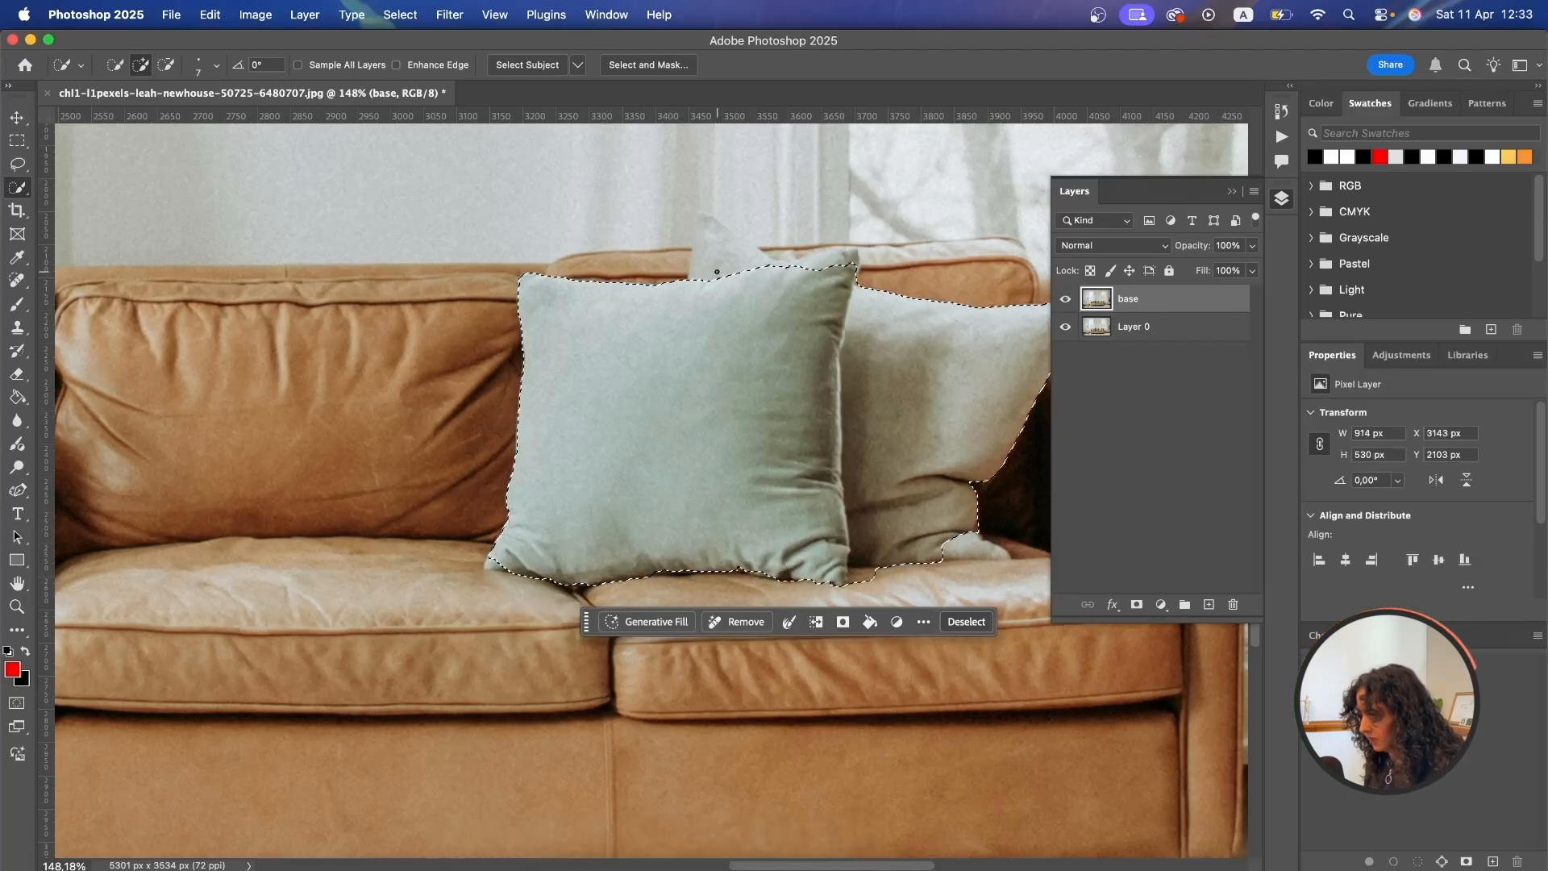
pyautogui.click(714, 240)
pyautogui.click(714, 228)
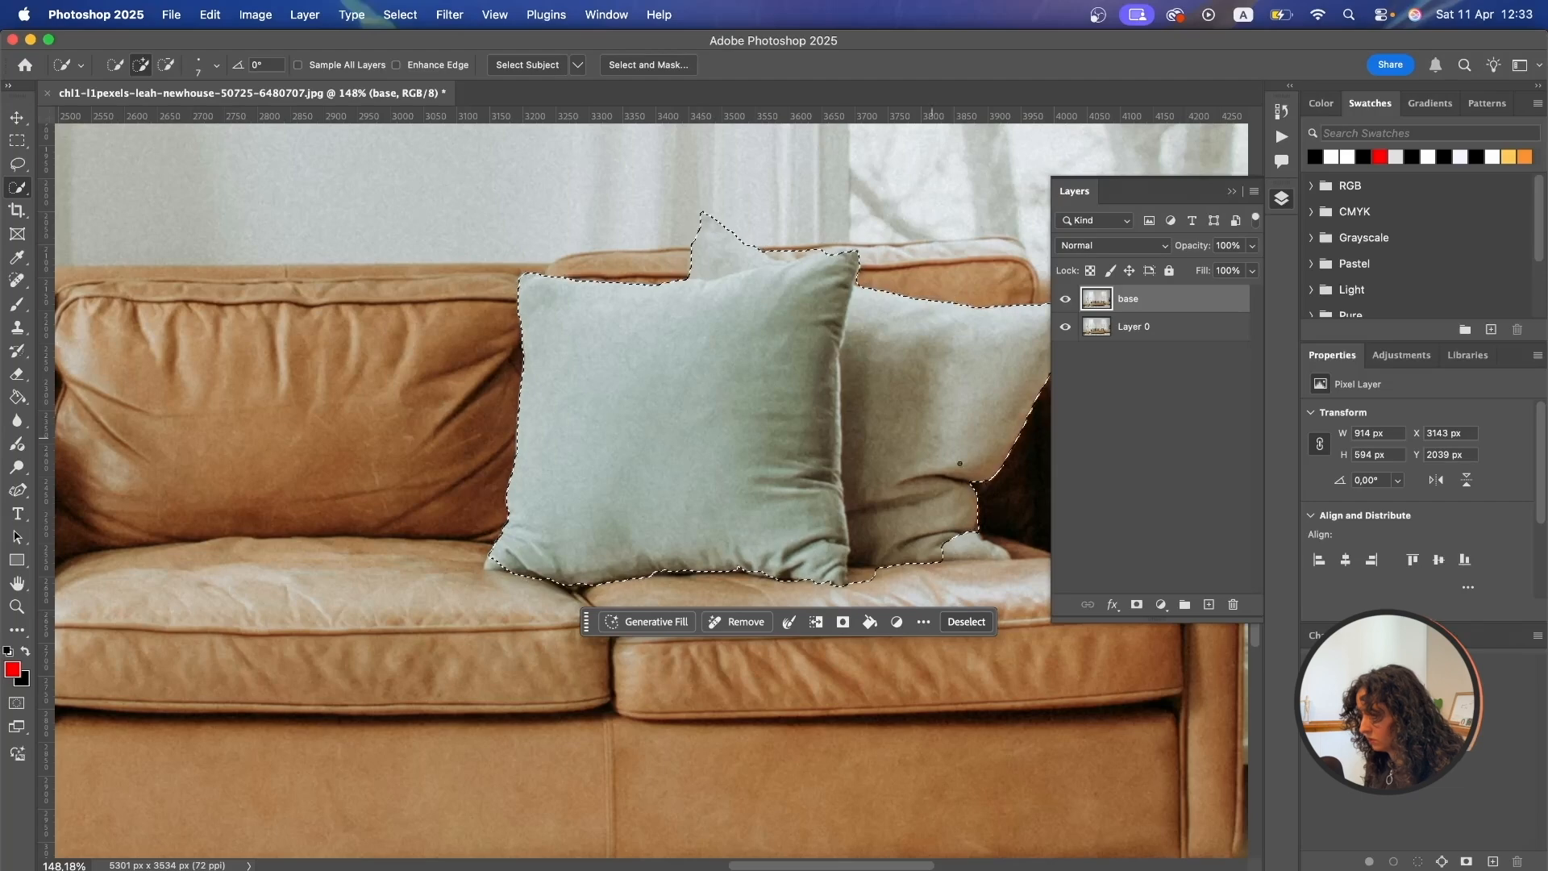
pyautogui.click(991, 554)
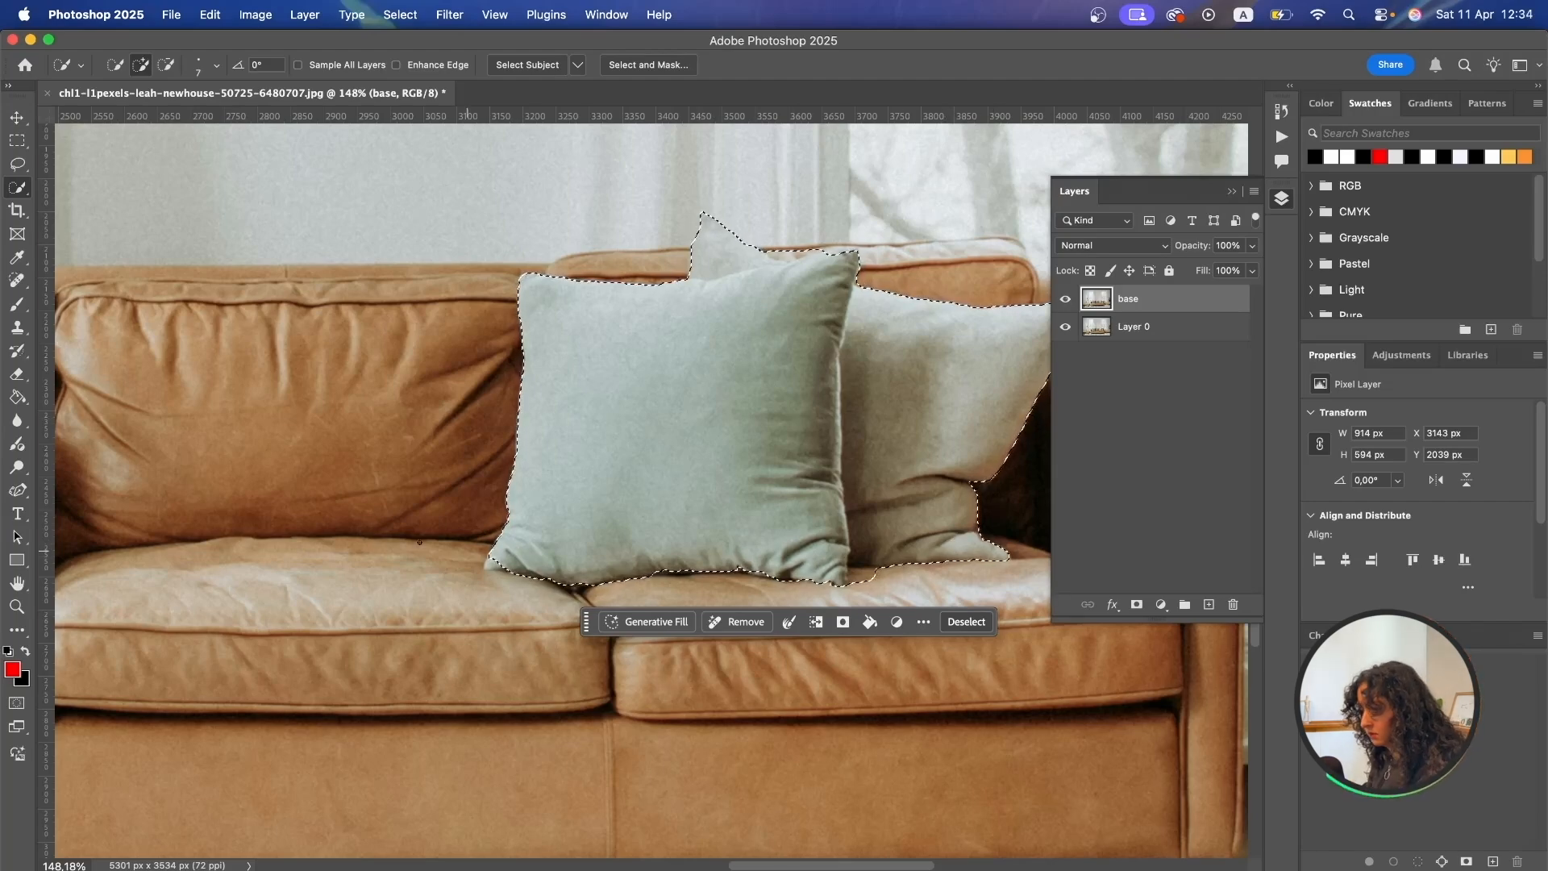
pyautogui.scroll(10, 486, 564)
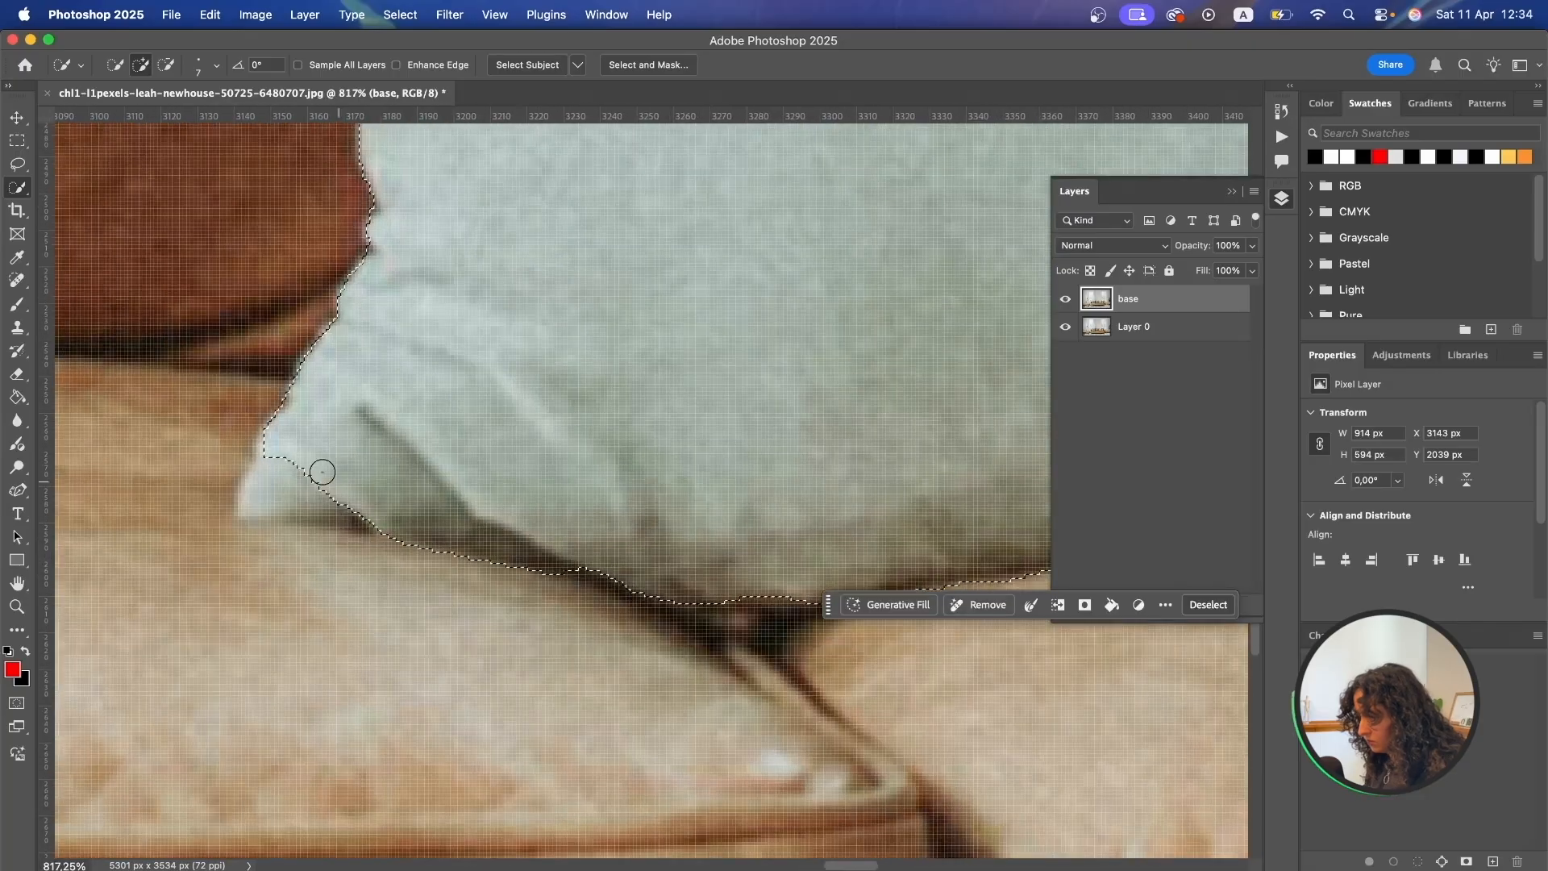
pyautogui.moveTo(293, 485)
pyautogui.mouseDown()
pyautogui.moveTo(249, 508)
pyautogui.moveTo(283, 445)
pyautogui.moveTo(346, 505)
pyautogui.mouseUp()
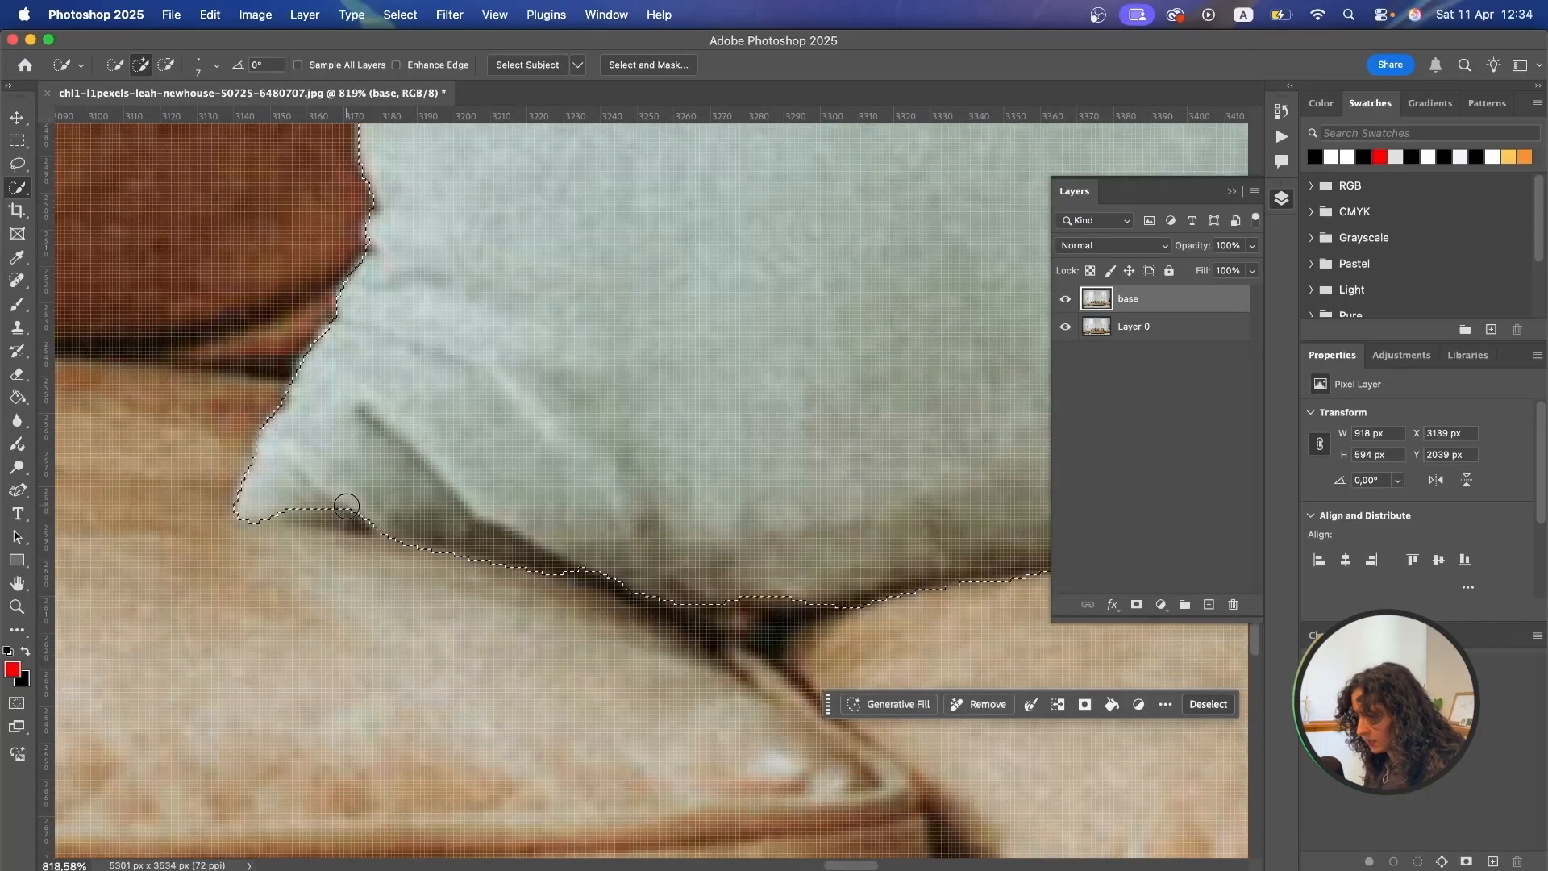
# Subtract the strip of sofa back above the green pillow's top edge from the selection.
pyautogui.scroll(-3, 567, 470)
pyautogui.moveTo(664, 266); pyautogui.dragTo(541, 822)
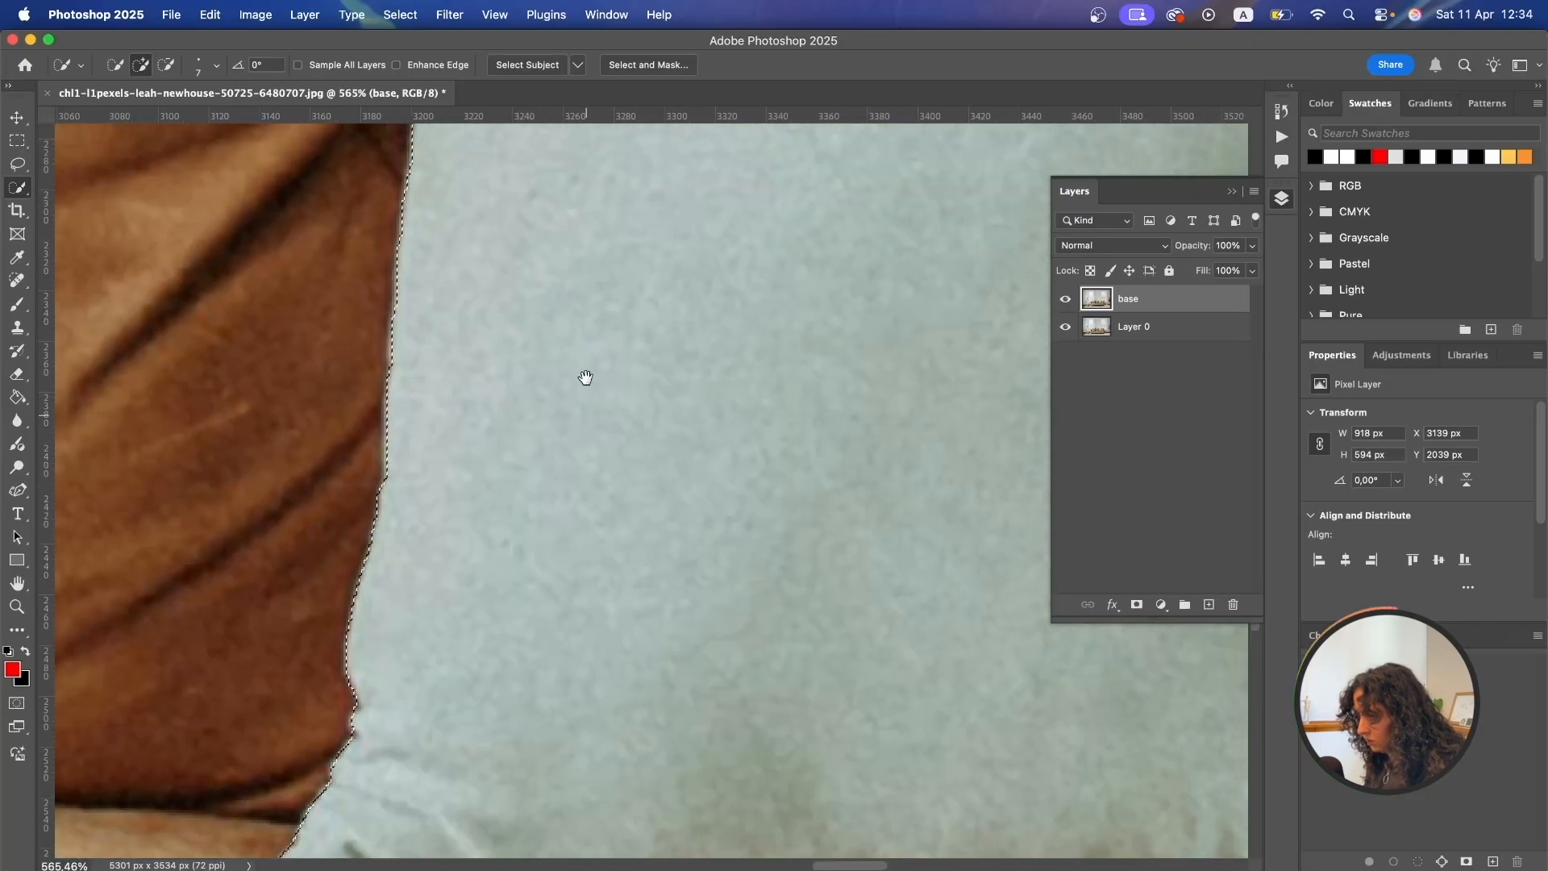
pyautogui.moveTo(588, 377); pyautogui.dragTo(566, 694)
pyautogui.moveTo(758, 425); pyautogui.dragTo(301, 473)
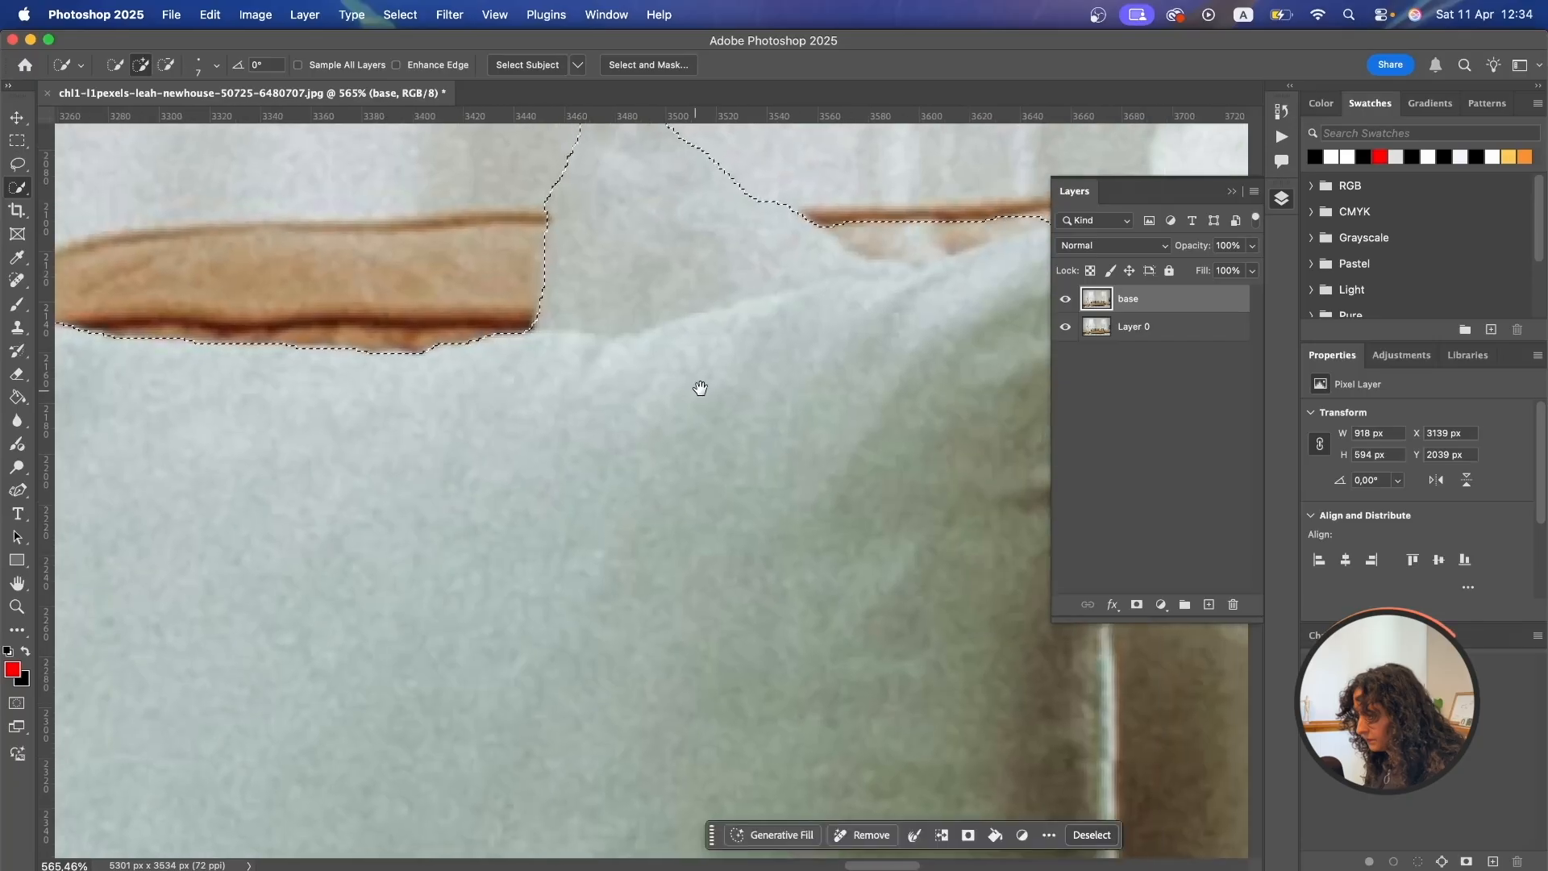
pyautogui.moveTo(701, 395); pyautogui.dragTo(463, 559)
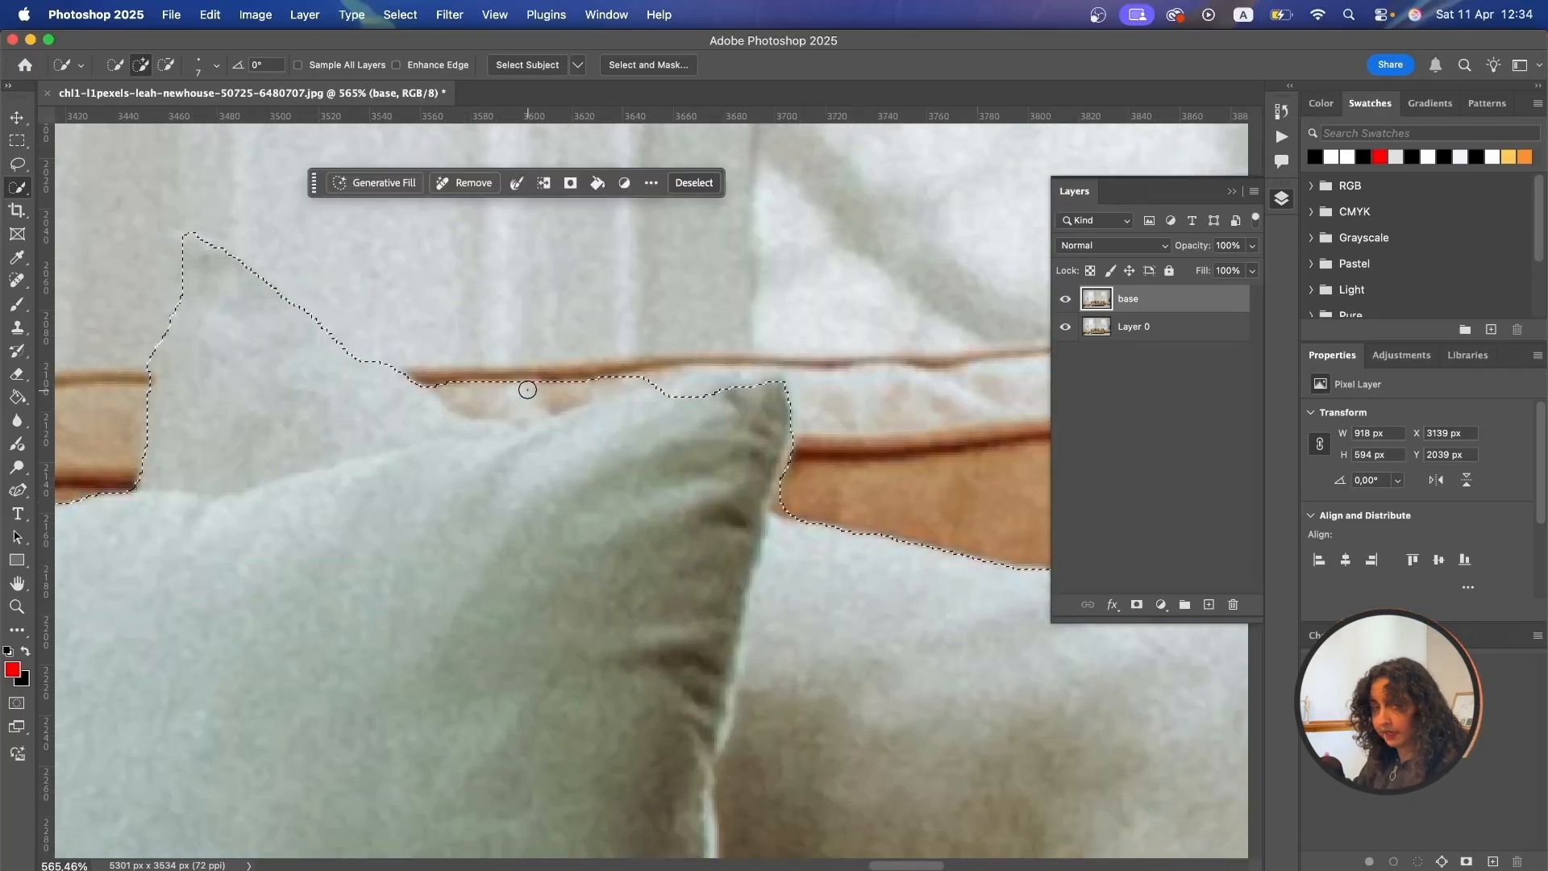
pyautogui.click(166, 66)
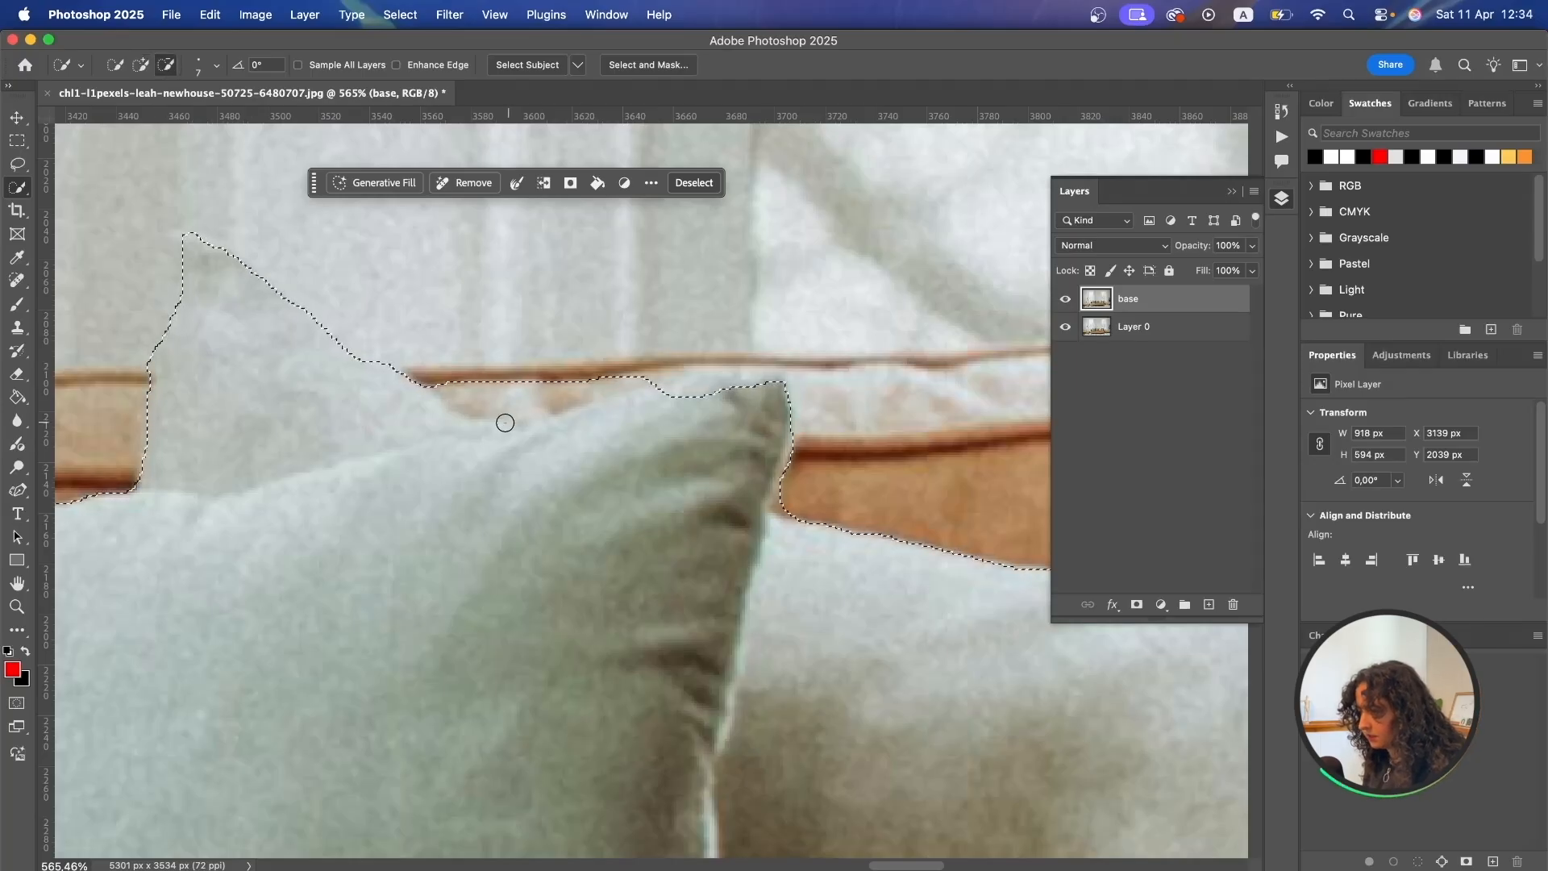
pyautogui.moveTo(473, 386)
pyautogui.mouseDown()
pyautogui.moveTo(529, 397)
pyautogui.moveTo(658, 365)
pyautogui.moveTo(615, 377)
pyautogui.mouseUp()
# Add the missing top edge of the green pillow's upper-right corner to the selection.
pyautogui.hscroll(5, 612, 380)
pyautogui.scroll(-2, 613, 381)
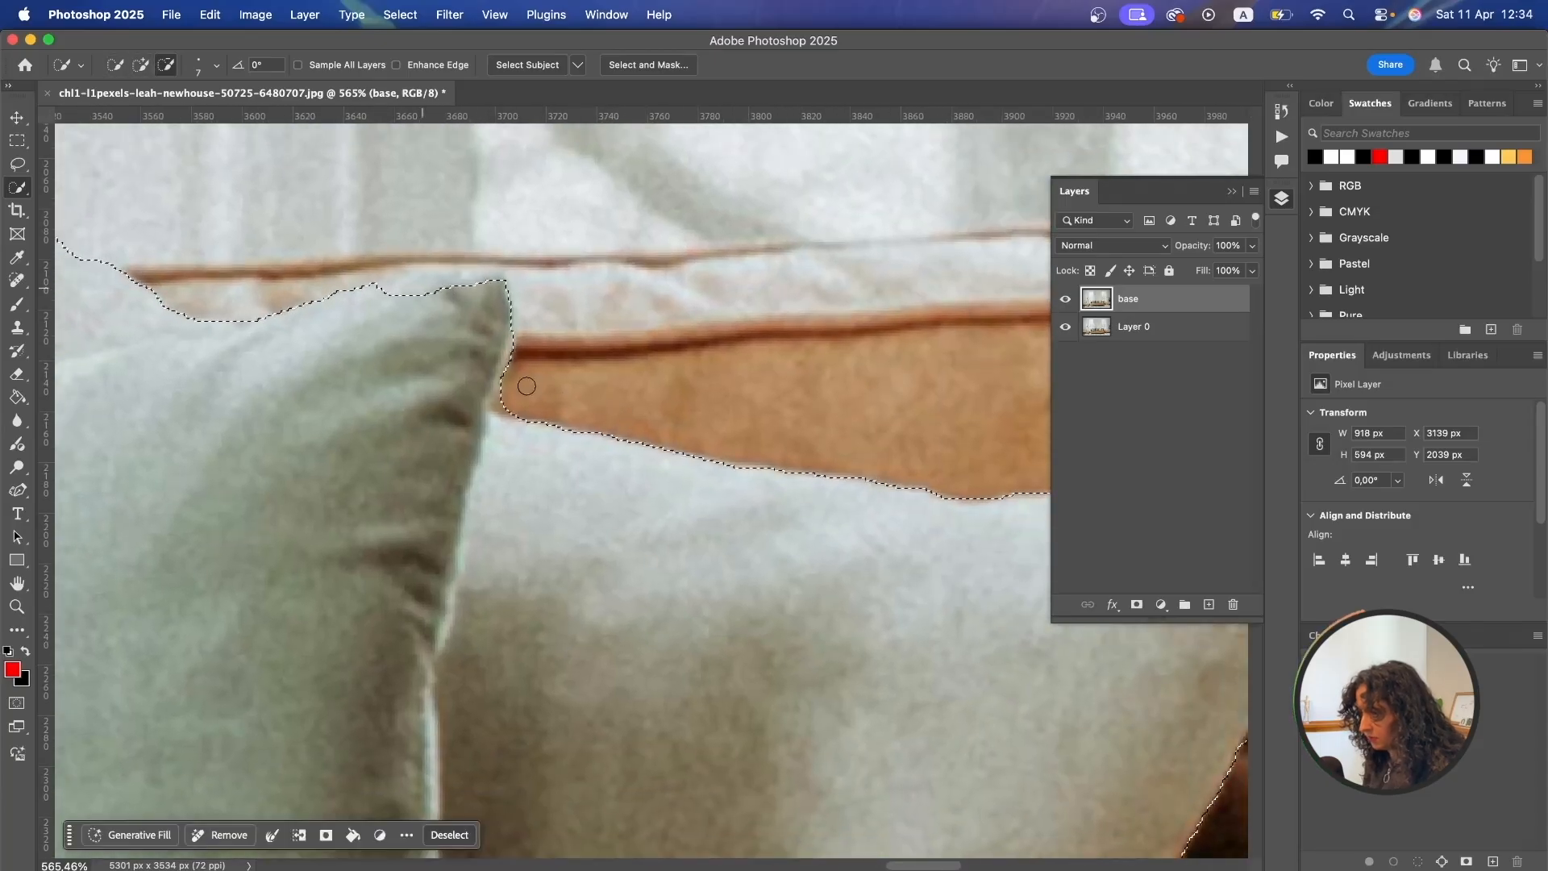
pyautogui.press('shift')
pyautogui.press('alt')
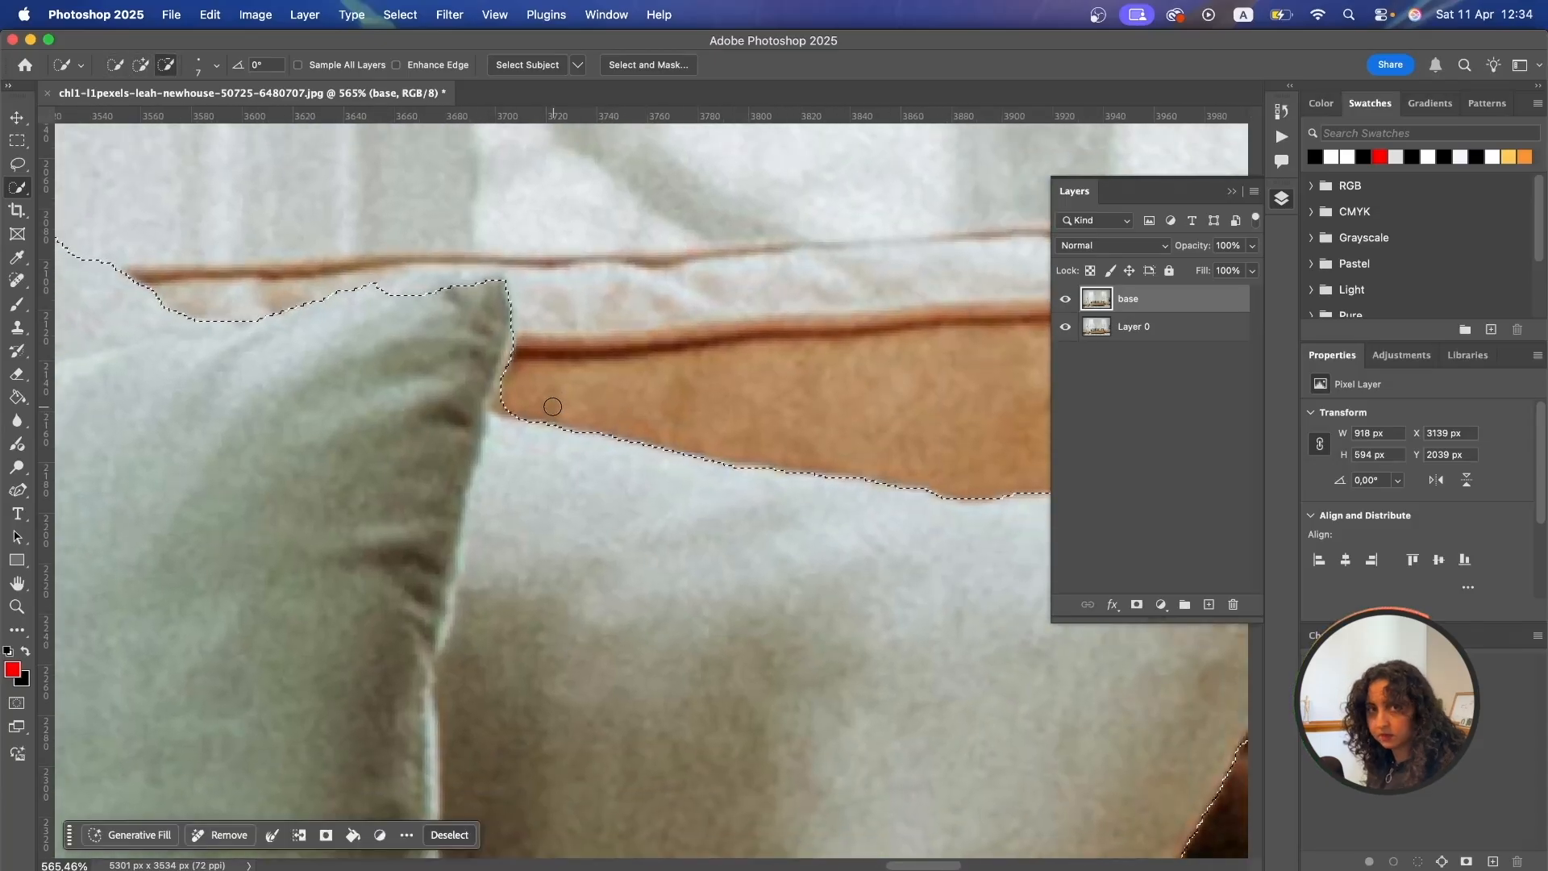
pyautogui.press('shift')
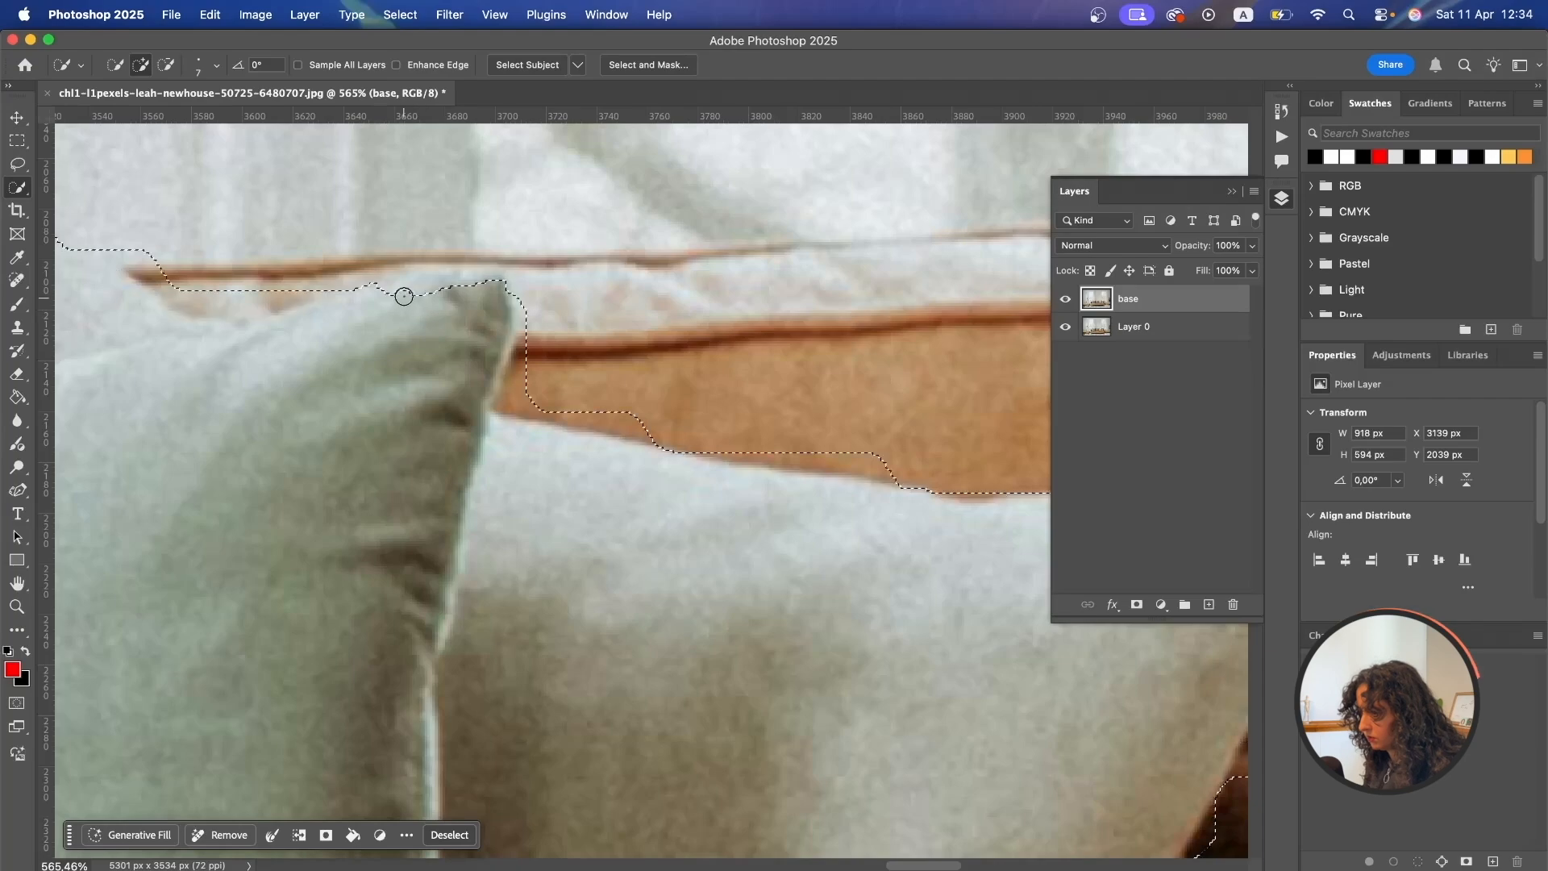
pyautogui.moveTo(404, 298)
pyautogui.mouseDown()
pyautogui.moveTo(446, 278)
pyautogui.moveTo(526, 361)
pyautogui.moveTo(477, 293)
pyautogui.moveTo(381, 287)
pyautogui.mouseUp()
pyautogui.press('shift')
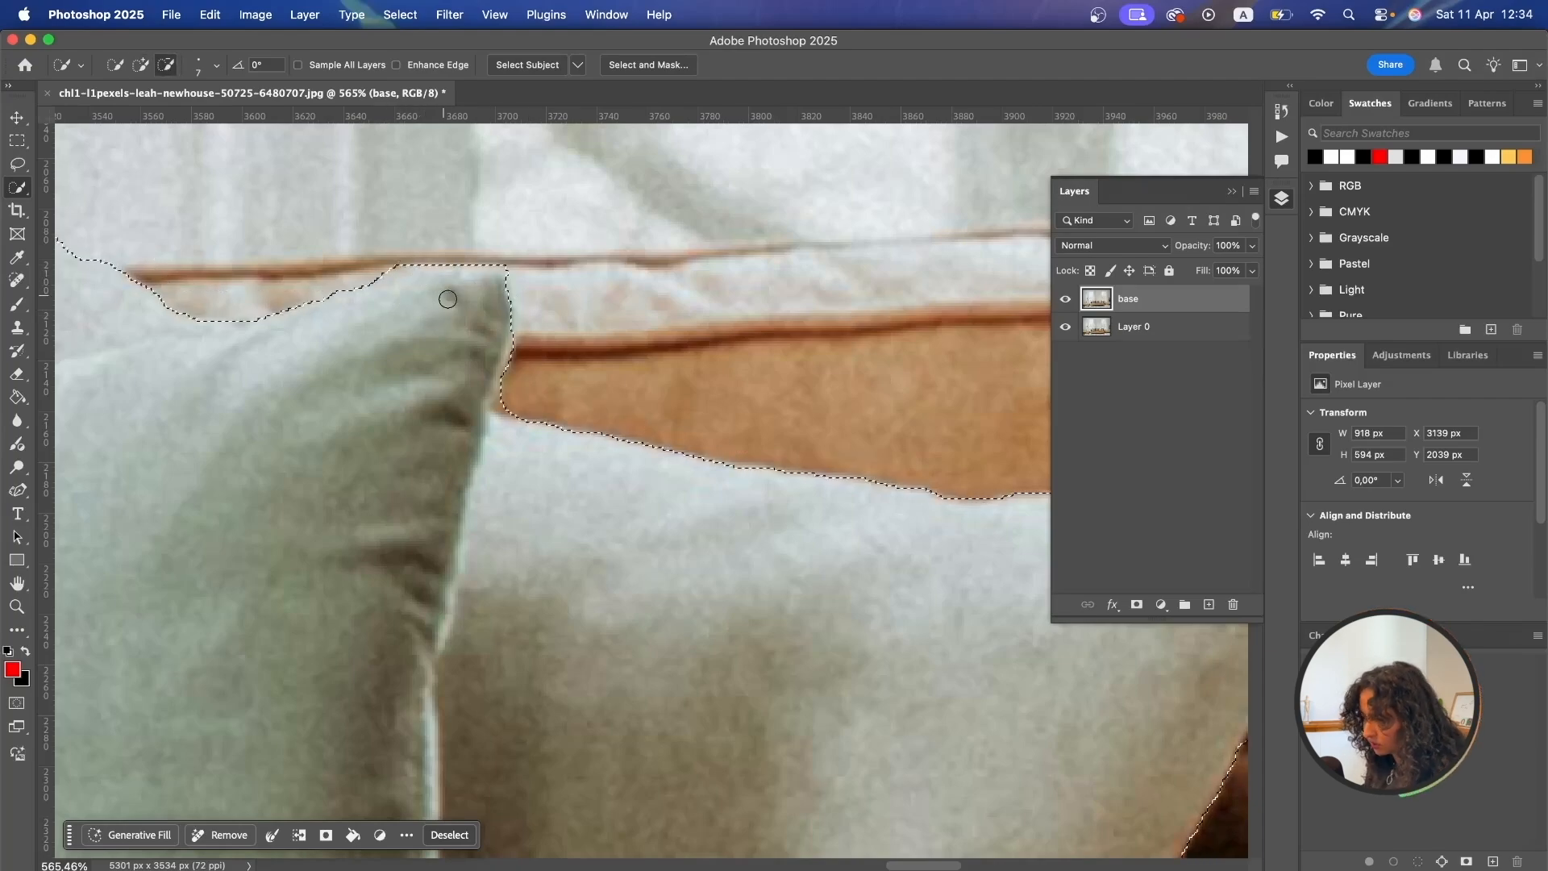
# Show the selection as a Quick Mask and set the brush to 15 px with 66% hardness.
pyautogui.press('super+plus')
pyautogui.press('space')
pyautogui.moveTo(395, 383); pyautogui.dragTo(470, 506)
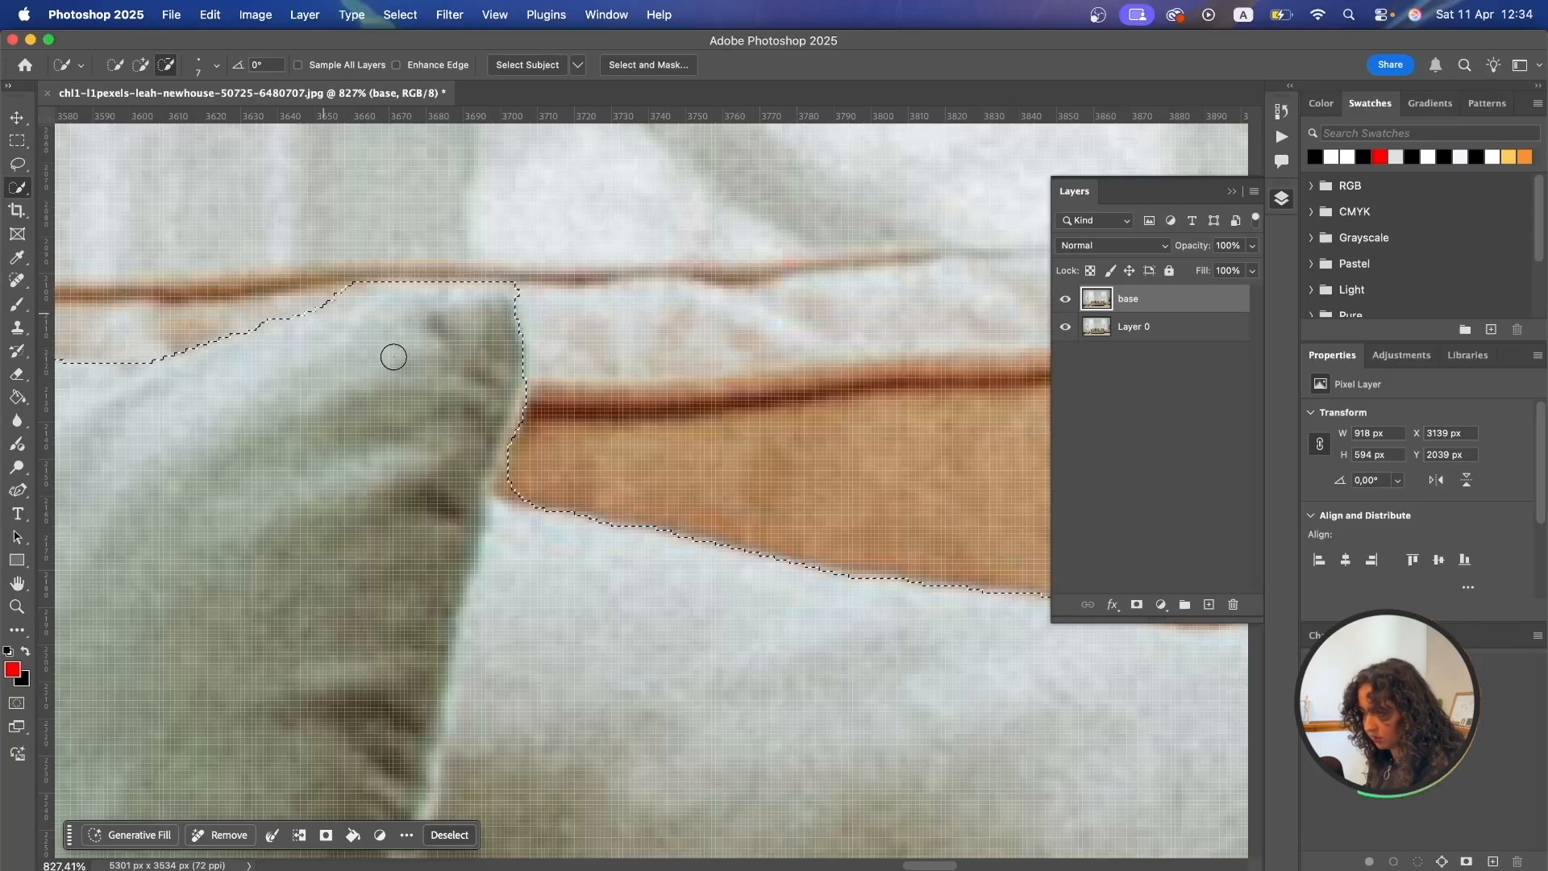
pyautogui.press('q')
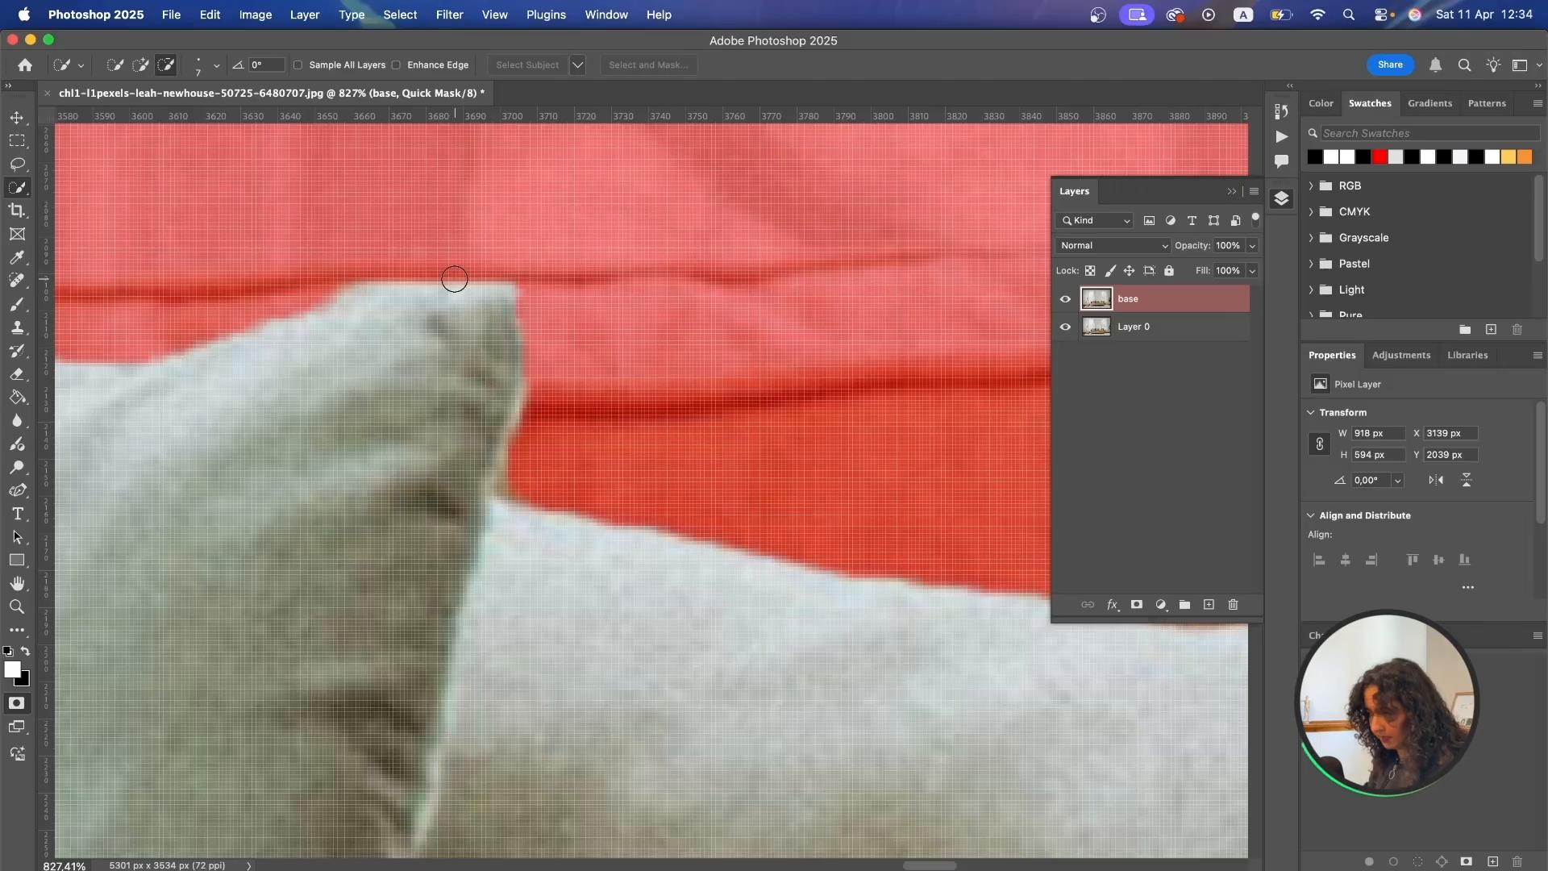
pyautogui.press('b')
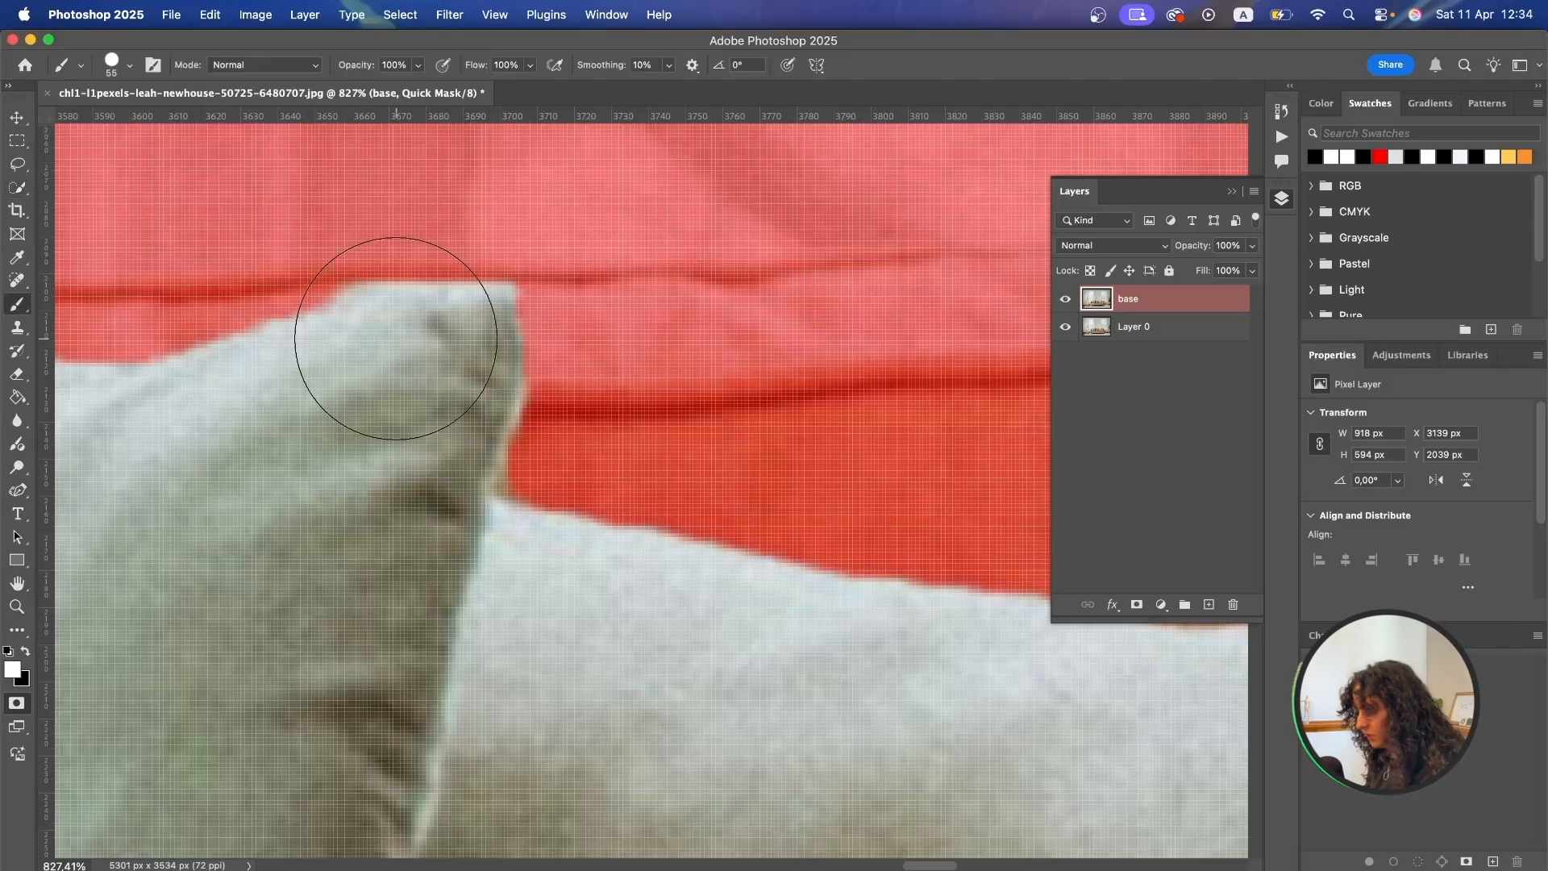
pyautogui.rightClick(428, 246)
pyautogui.moveTo(536, 287); pyautogui.dragTo(526, 290)
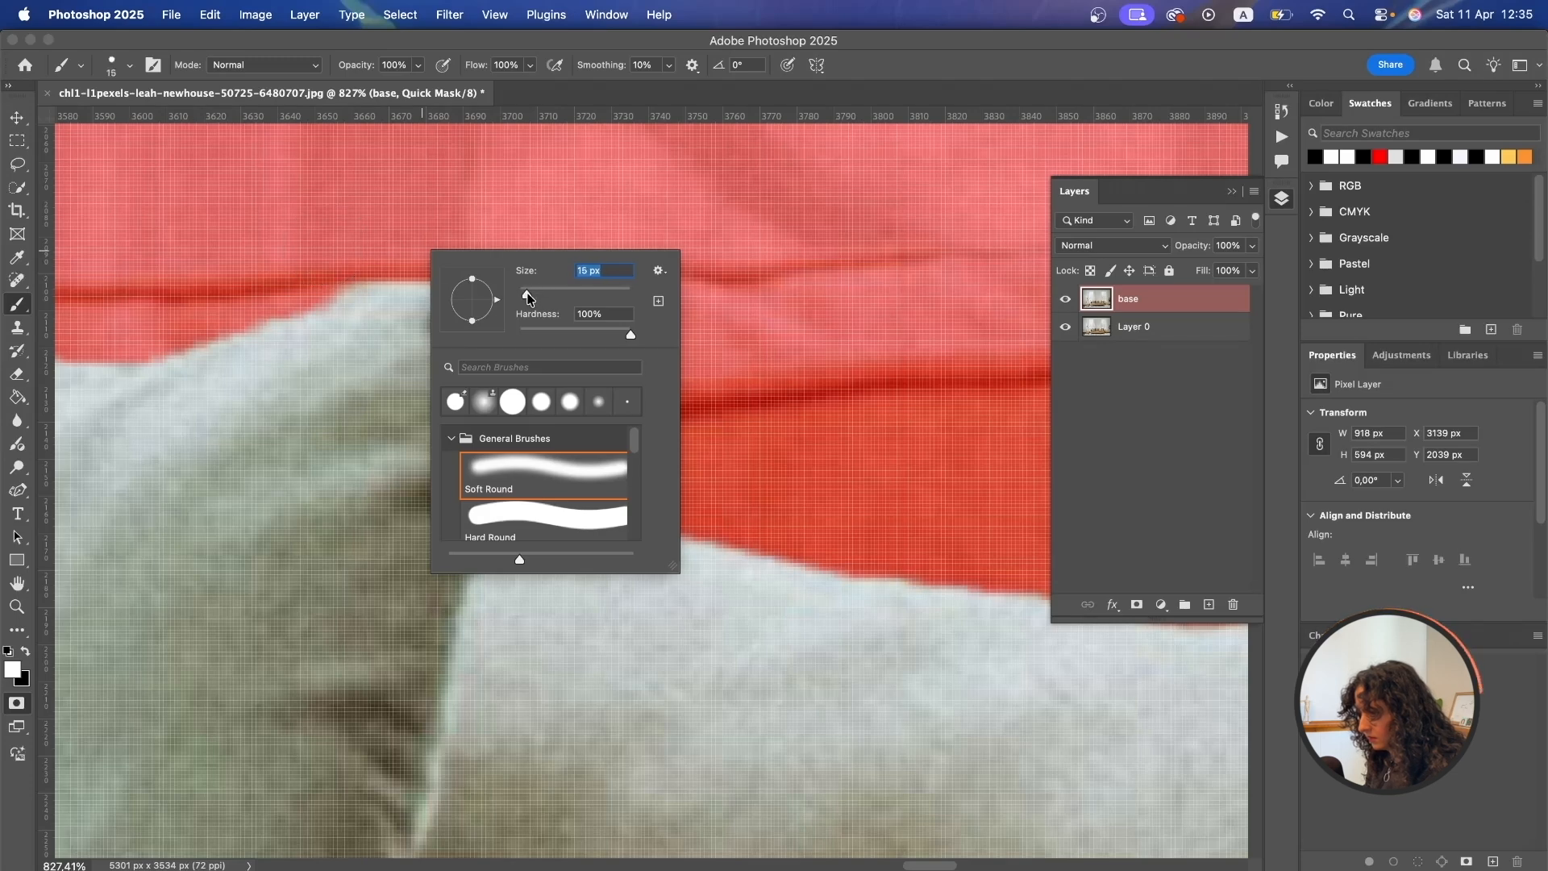
pyautogui.moveTo(629, 334); pyautogui.dragTo(593, 335)
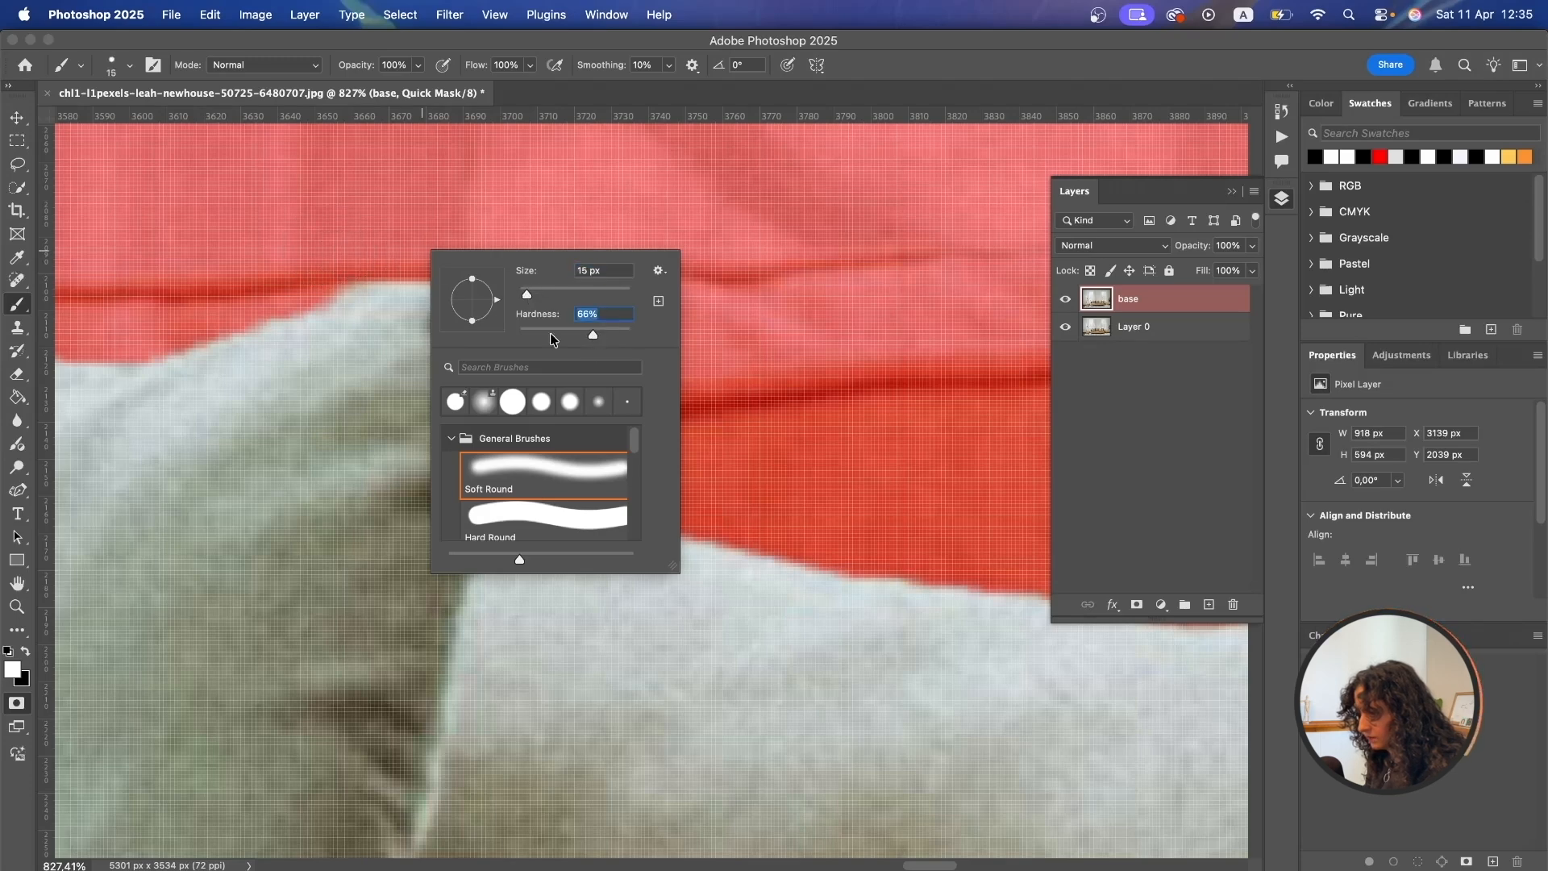
pyautogui.click(443, 223)
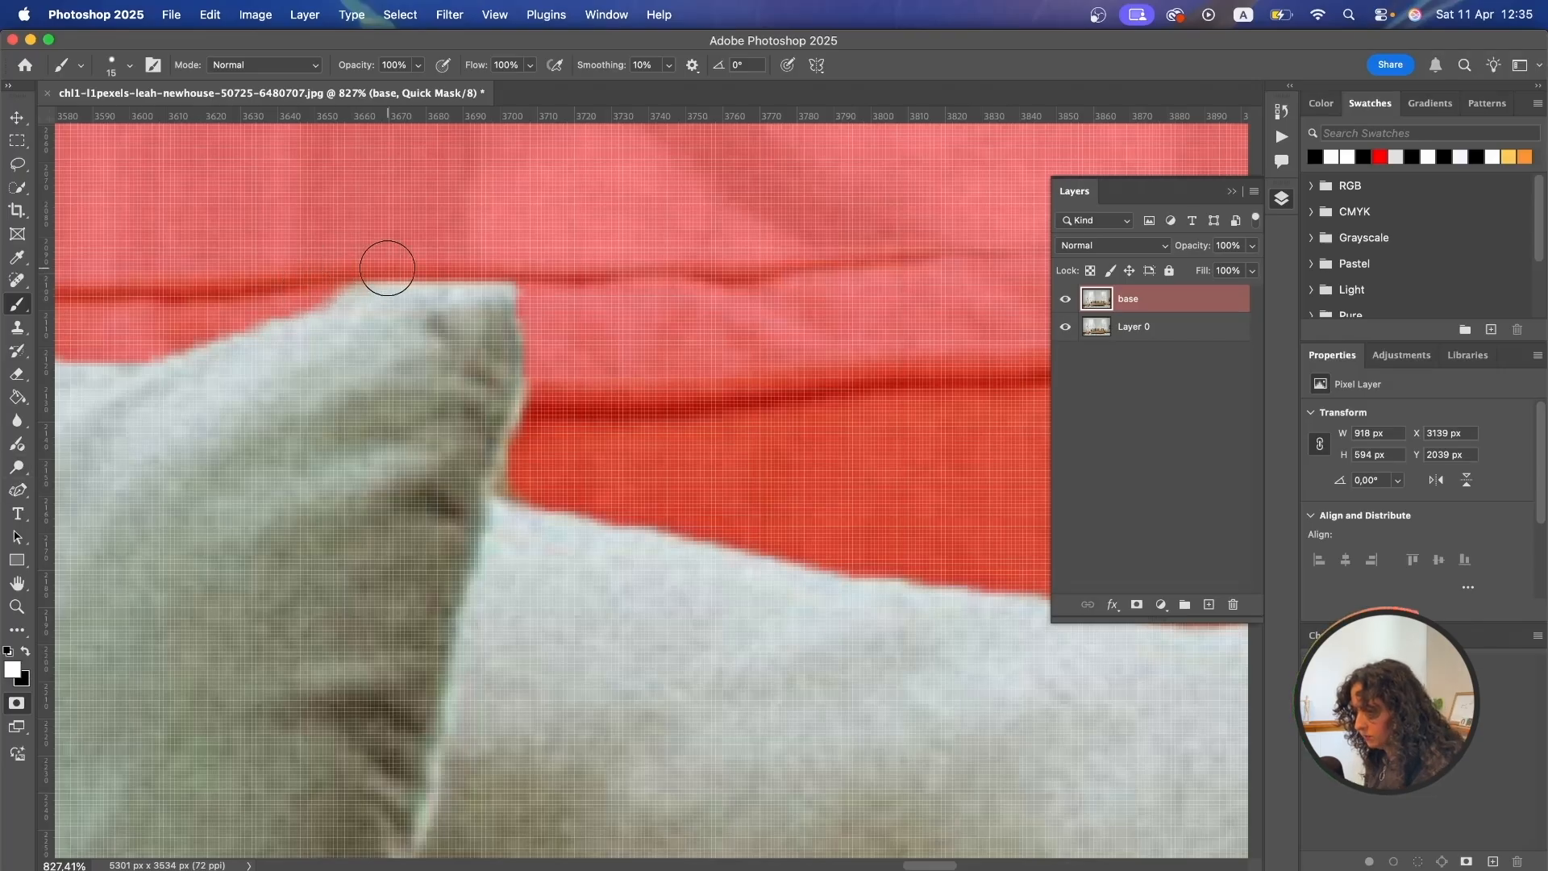
# Reduce the brush to 6 px and mask out the excess around the green pillow's upper-right corner and the notch beside the grey pillow.
pyautogui.press('x')
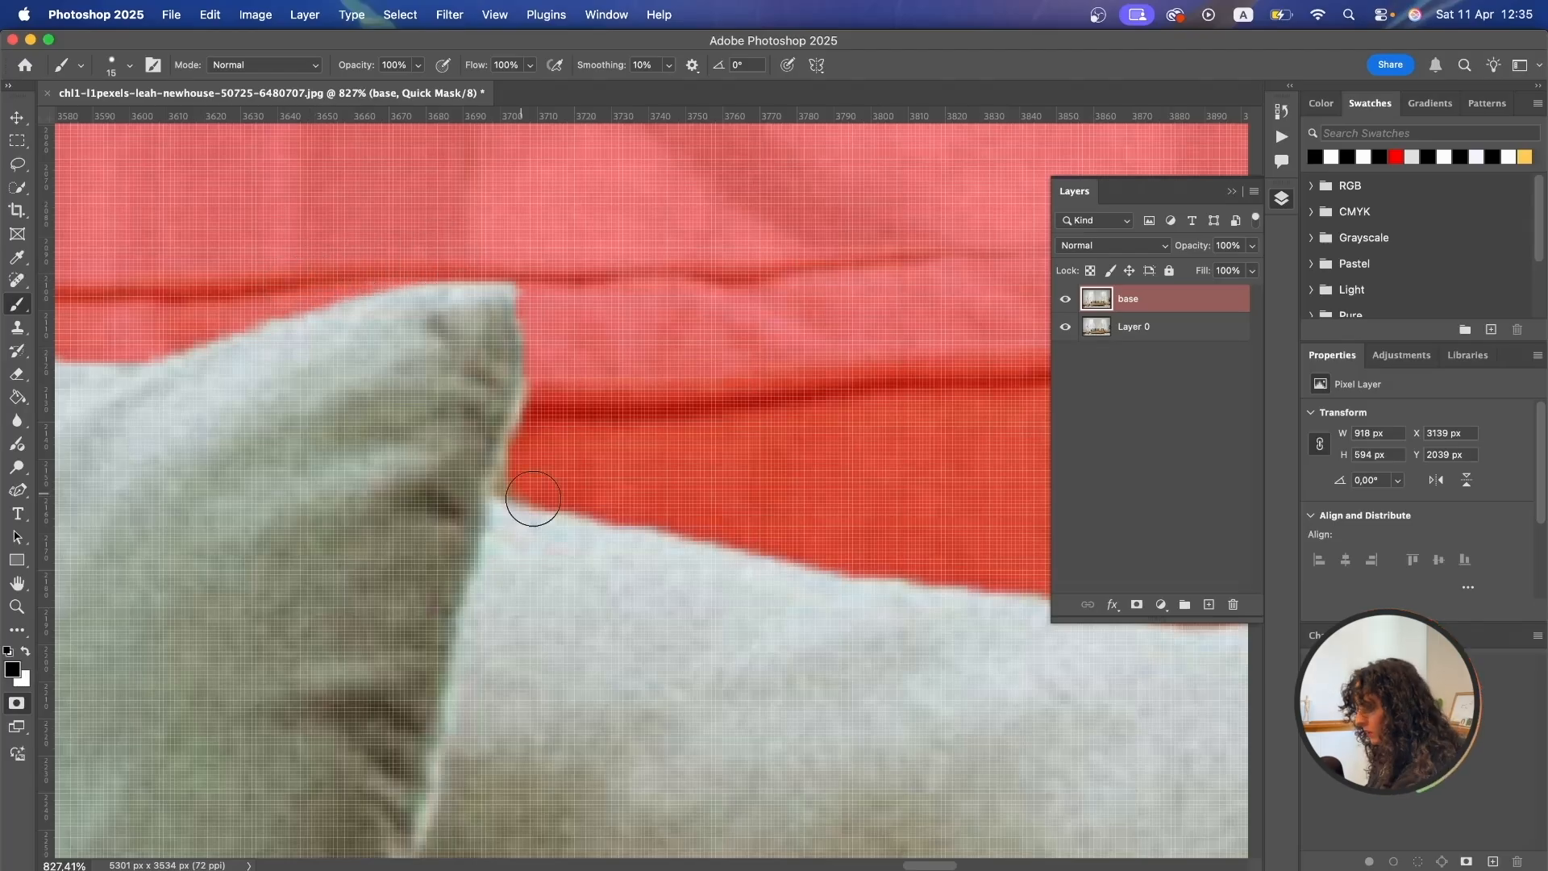
pyautogui.press('[')
pyautogui.press('[')
pyautogui.press('[')
pyautogui.press('[')
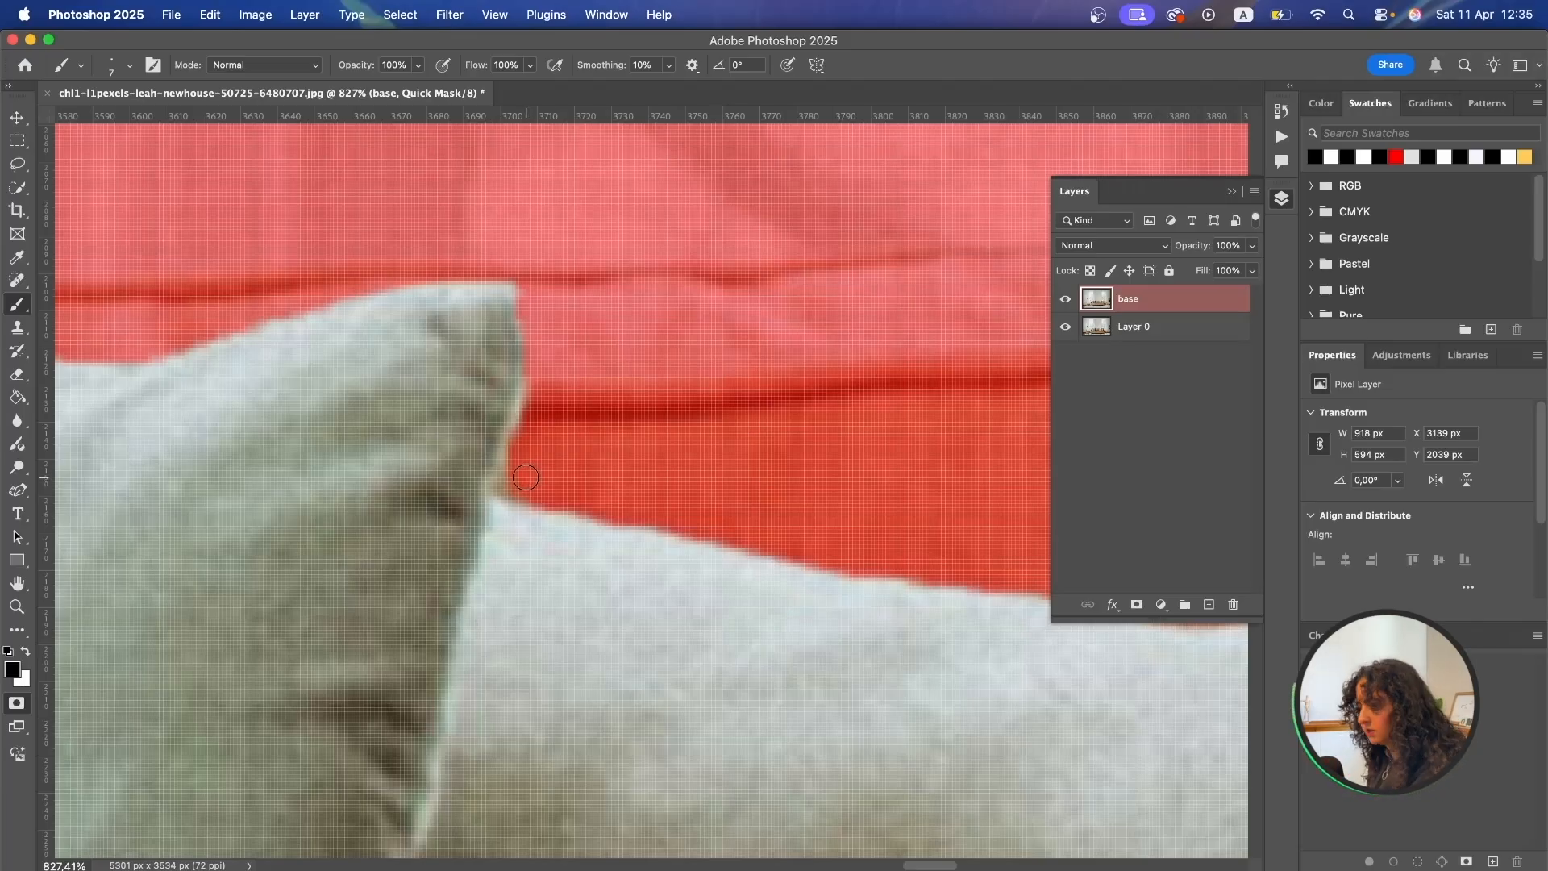
pyautogui.press('[')
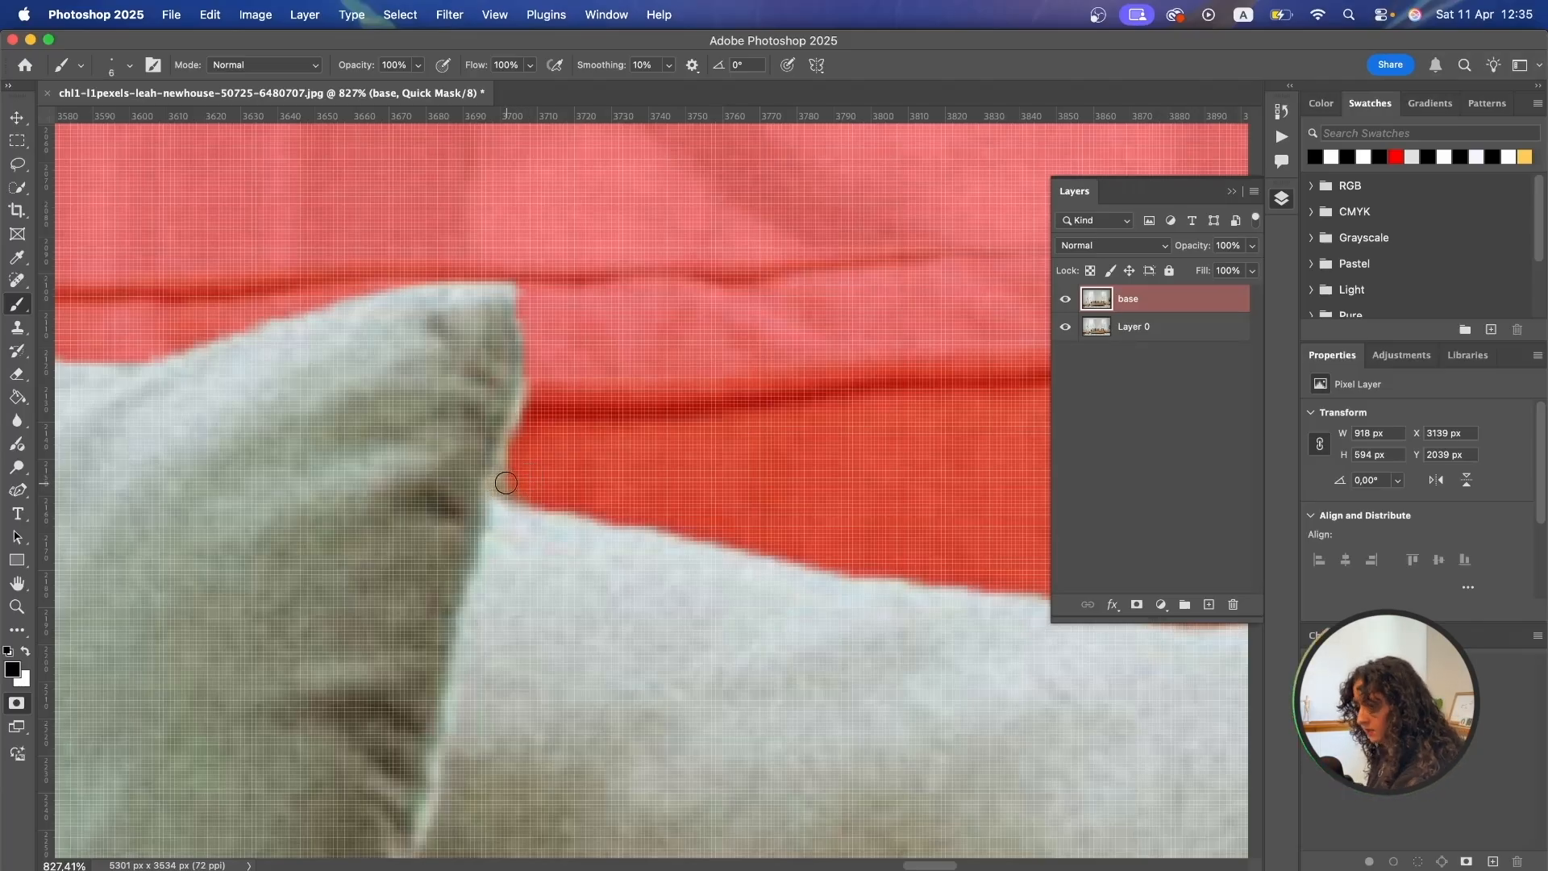
pyautogui.press('super+plus')
pyautogui.moveTo(384, 498)
pyautogui.mouseDown()
pyautogui.moveTo(354, 484)
pyautogui.moveTo(379, 453)
pyautogui.mouseUp()
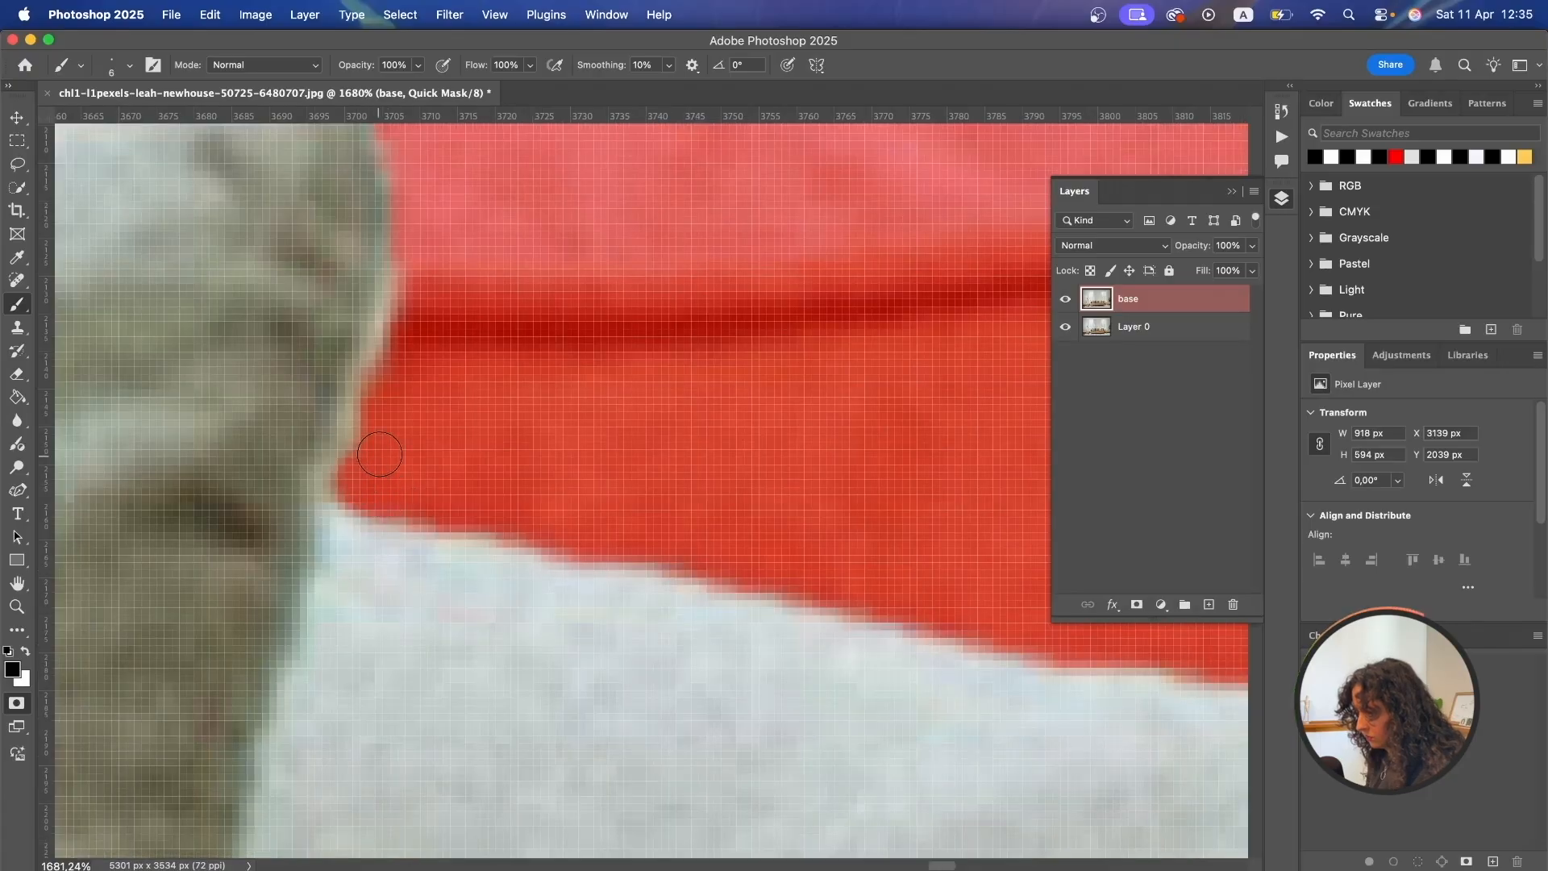
pyautogui.moveTo(523, 304); pyautogui.dragTo(587, 542)
pyautogui.scroll(-3, 522, 346)
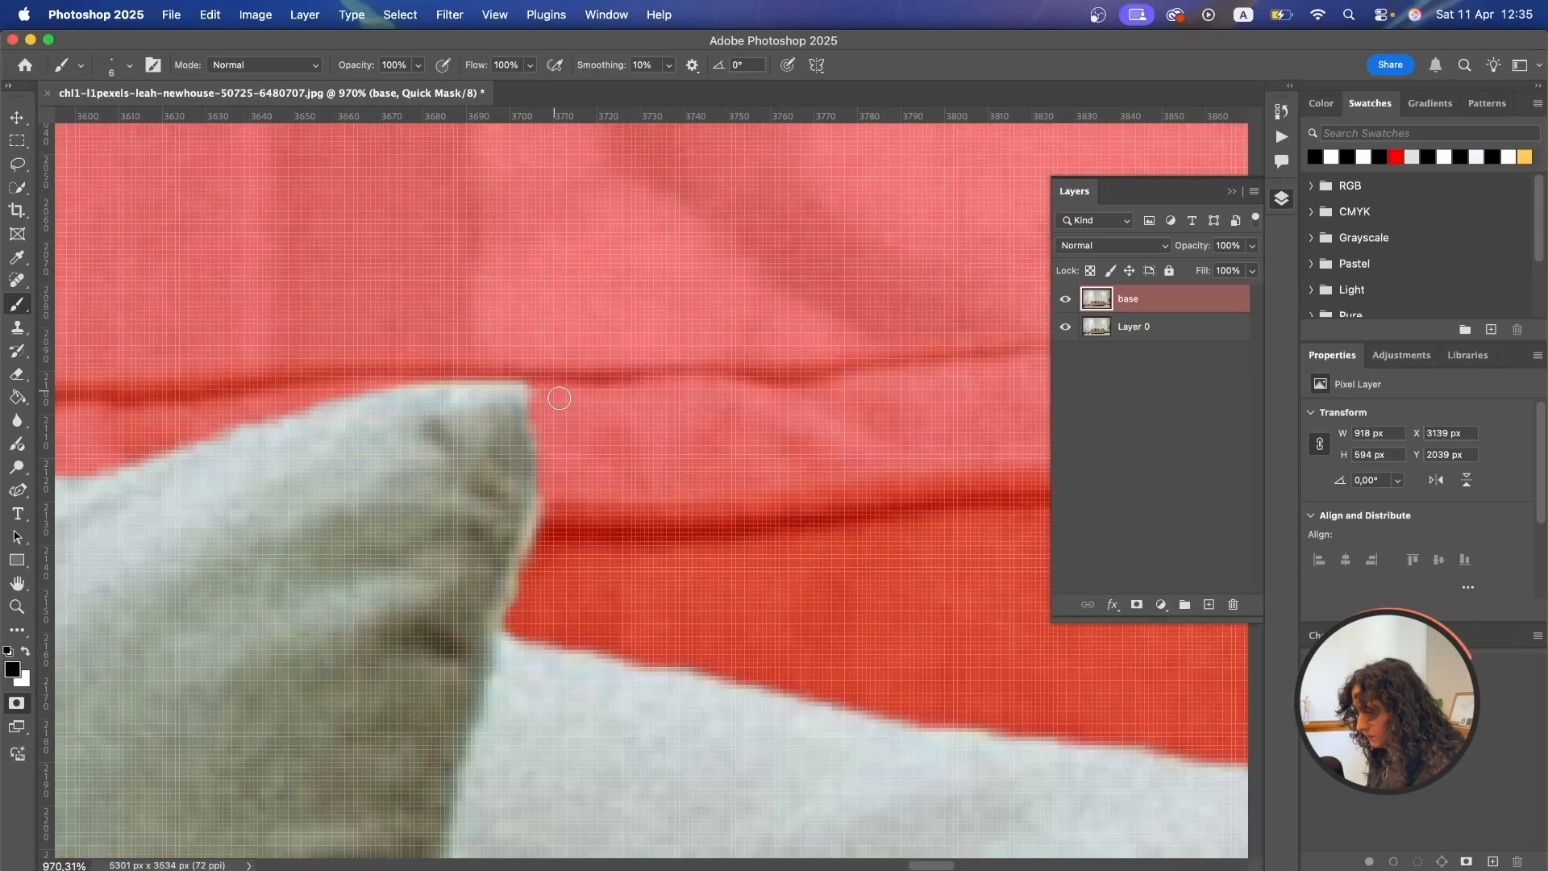
# Restore the missing notch in the grey pillow's top edge near its upper-right corner by painting white in the Quick Mask.
pyautogui.hscroll(10, 560, 397)
pyautogui.scroll(3, 757, 656)
pyautogui.moveTo(854, 691); pyautogui.dragTo(654, 403)
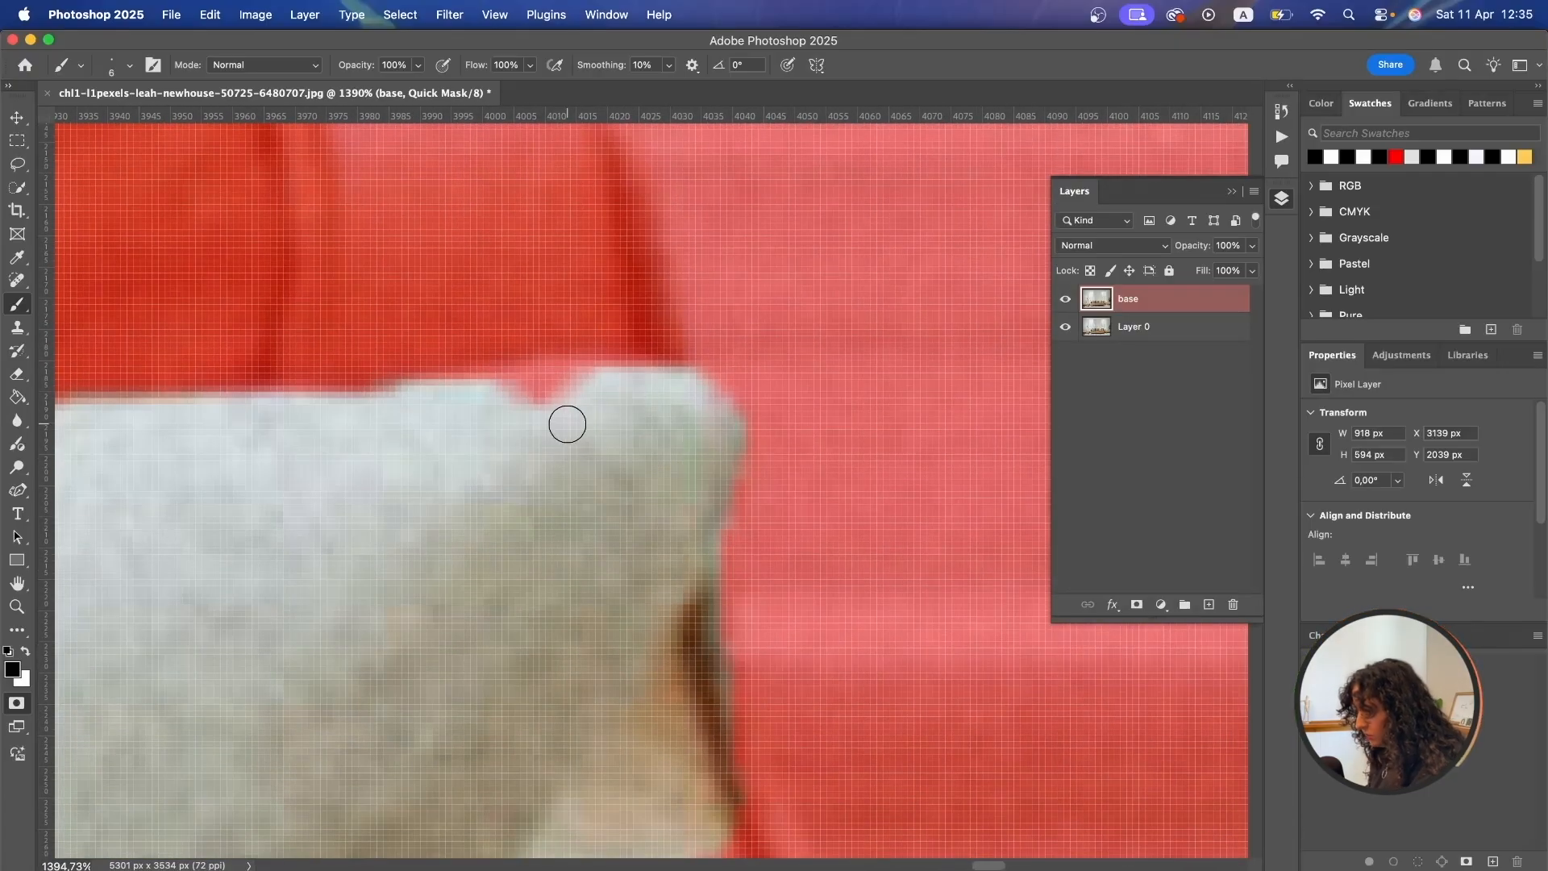
pyautogui.press('x')
pyautogui.moveTo(535, 418)
pyautogui.mouseDown()
pyautogui.moveTo(502, 408)
pyautogui.moveTo(584, 387)
pyautogui.moveTo(506, 386)
pyautogui.mouseUp()
pyautogui.scroll(-5, 507, 386)
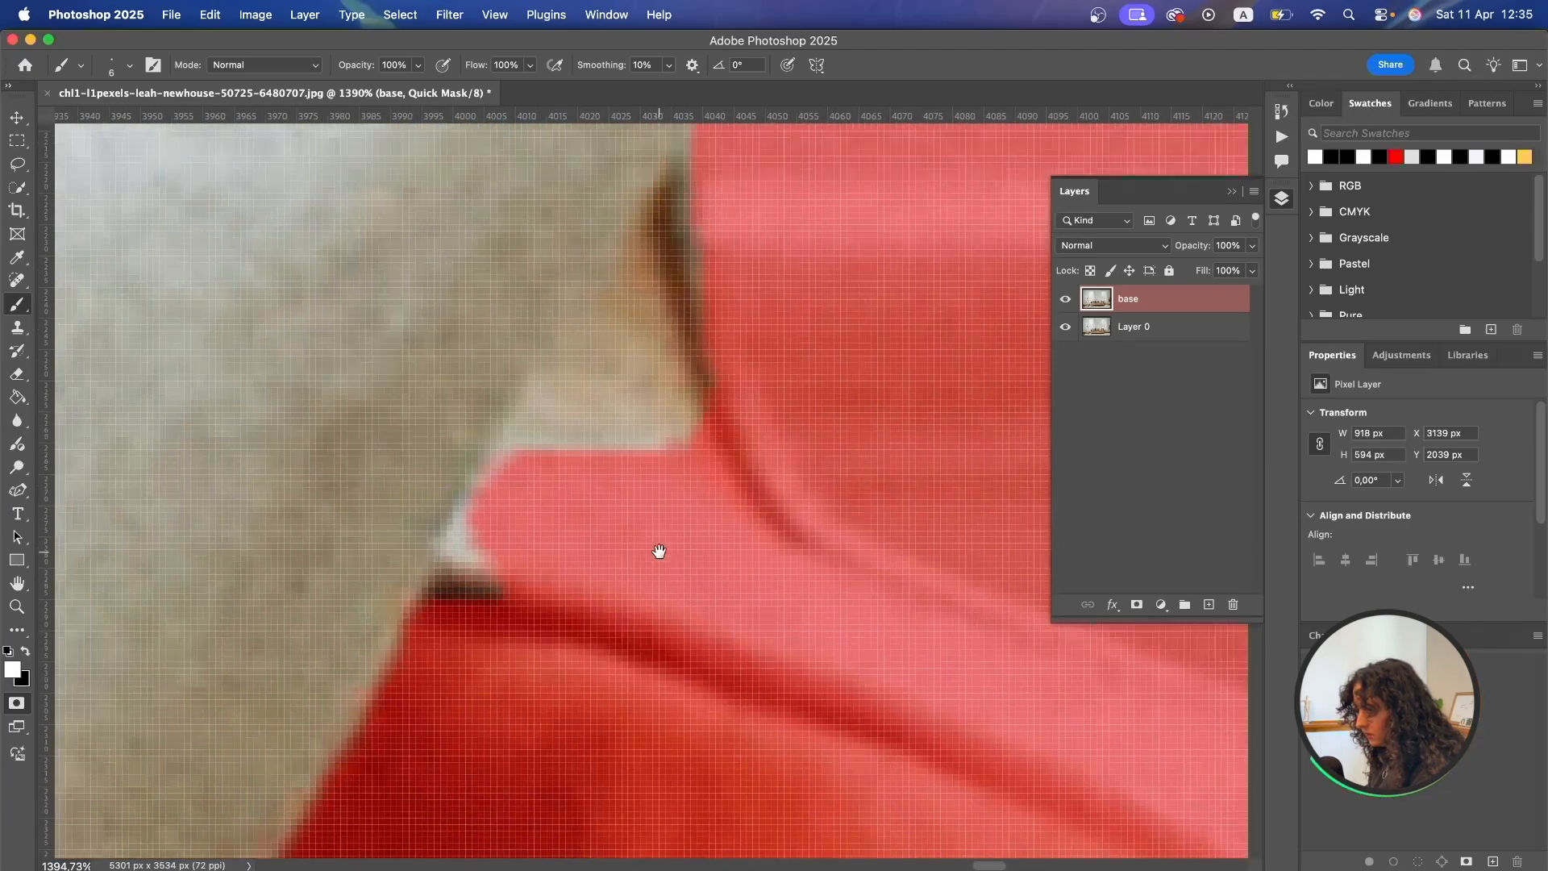
# Mask out the sofa area beside the grey pillow's lower right side by painting black from its base up to the corner.
pyautogui.press('x')
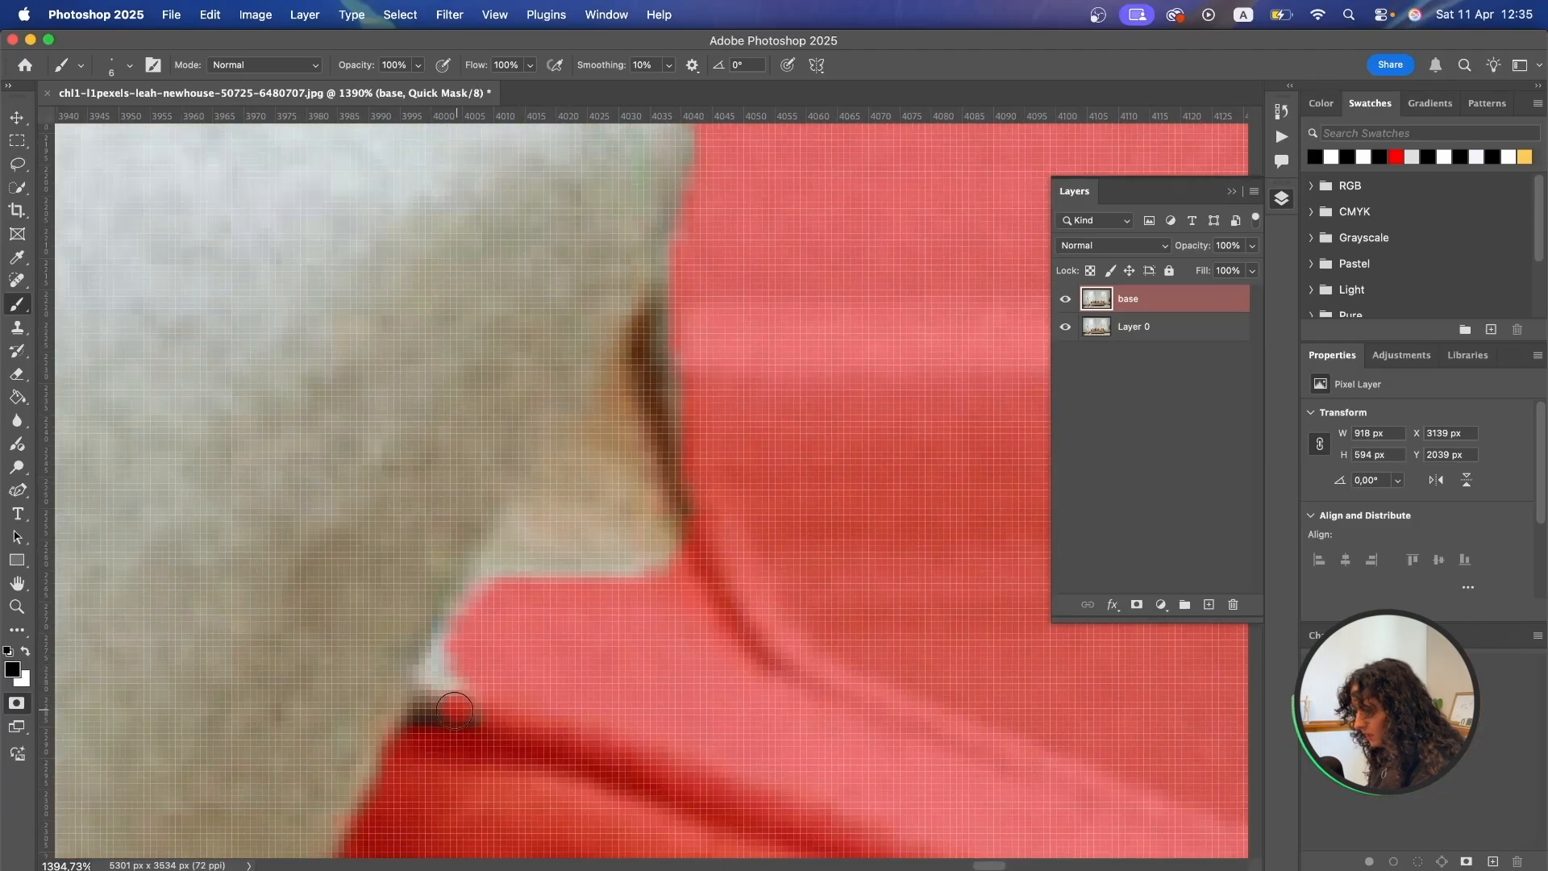
pyautogui.moveTo(427, 736)
pyautogui.mouseDown()
pyautogui.moveTo(507, 536)
pyautogui.moveTo(659, 297)
pyautogui.moveTo(612, 586)
pyautogui.moveTo(691, 517)
pyautogui.moveTo(497, 680)
pyautogui.moveTo(597, 449)
pyautogui.moveTo(528, 612)
pyautogui.moveTo(607, 487)
pyautogui.moveTo(501, 575)
pyautogui.mouseUp()
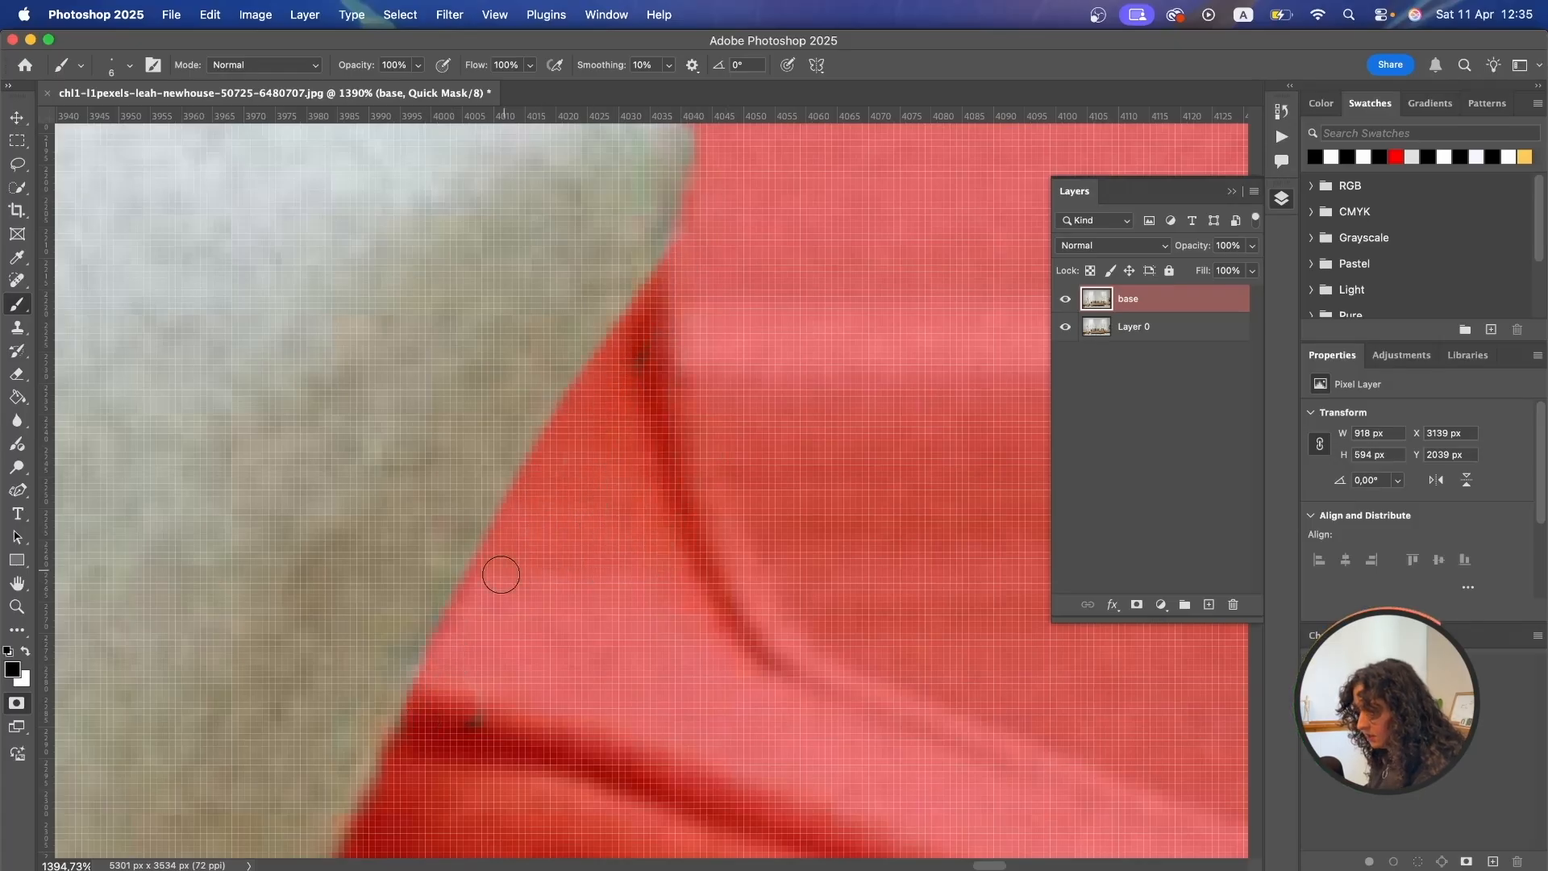
pyautogui.scroll(-8, 515, 719)
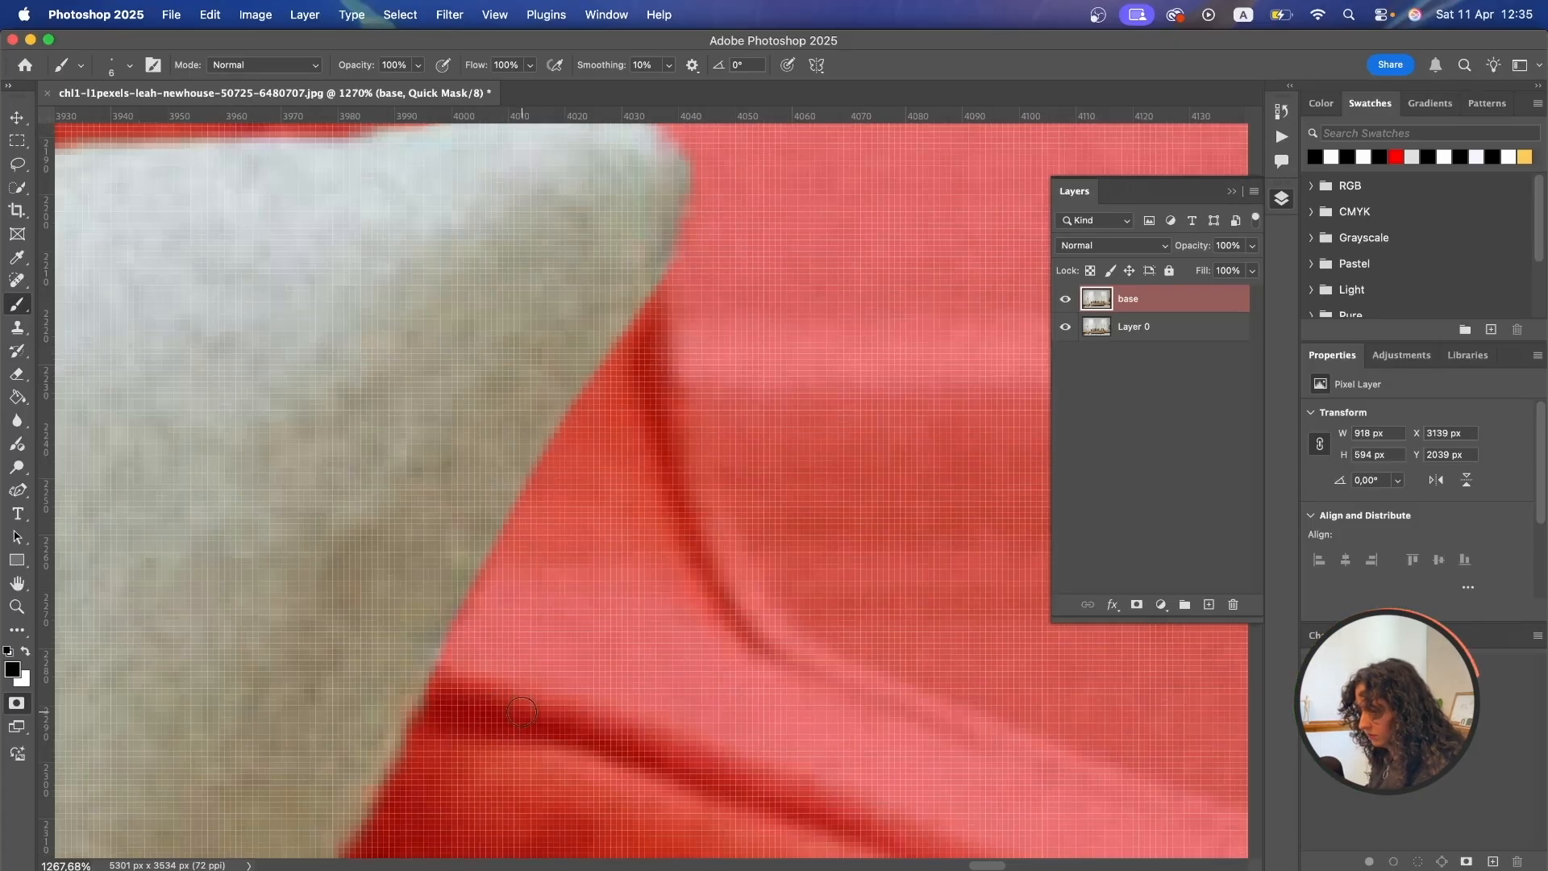
pyautogui.moveTo(515, 718)
pyautogui.mouseDown()
pyautogui.moveTo(688, 457)
pyautogui.moveTo(532, 570)
pyautogui.moveTo(508, 564)
pyautogui.mouseUp()
# Touch up the Quick Mask along the pillows' bottom edges with the 6 px brush, restoring missing pillow parts and masking out sofa.
pyautogui.scroll(5, 579, 491)
pyautogui.press('x')
pyautogui.moveTo(266, 798); pyautogui.dragTo(687, 570)
pyautogui.press('x')
pyautogui.moveTo(542, 623)
pyautogui.mouseDown()
pyautogui.moveTo(544, 559)
pyautogui.moveTo(728, 552)
pyautogui.moveTo(593, 596)
pyautogui.mouseUp()
pyautogui.moveTo(87, 619)
pyautogui.mouseDown()
pyautogui.moveTo(724, 627)
pyautogui.moveTo(595, 556)
pyautogui.mouseUp()
pyautogui.press('x')
pyautogui.moveTo(939, 622)
pyautogui.mouseDown()
pyautogui.moveTo(805, 618)
pyautogui.moveTo(924, 638)
pyautogui.mouseUp()
pyautogui.moveTo(288, 575); pyautogui.dragTo(646, 603)
pyautogui.moveTo(339, 619); pyautogui.dragTo(527, 616)
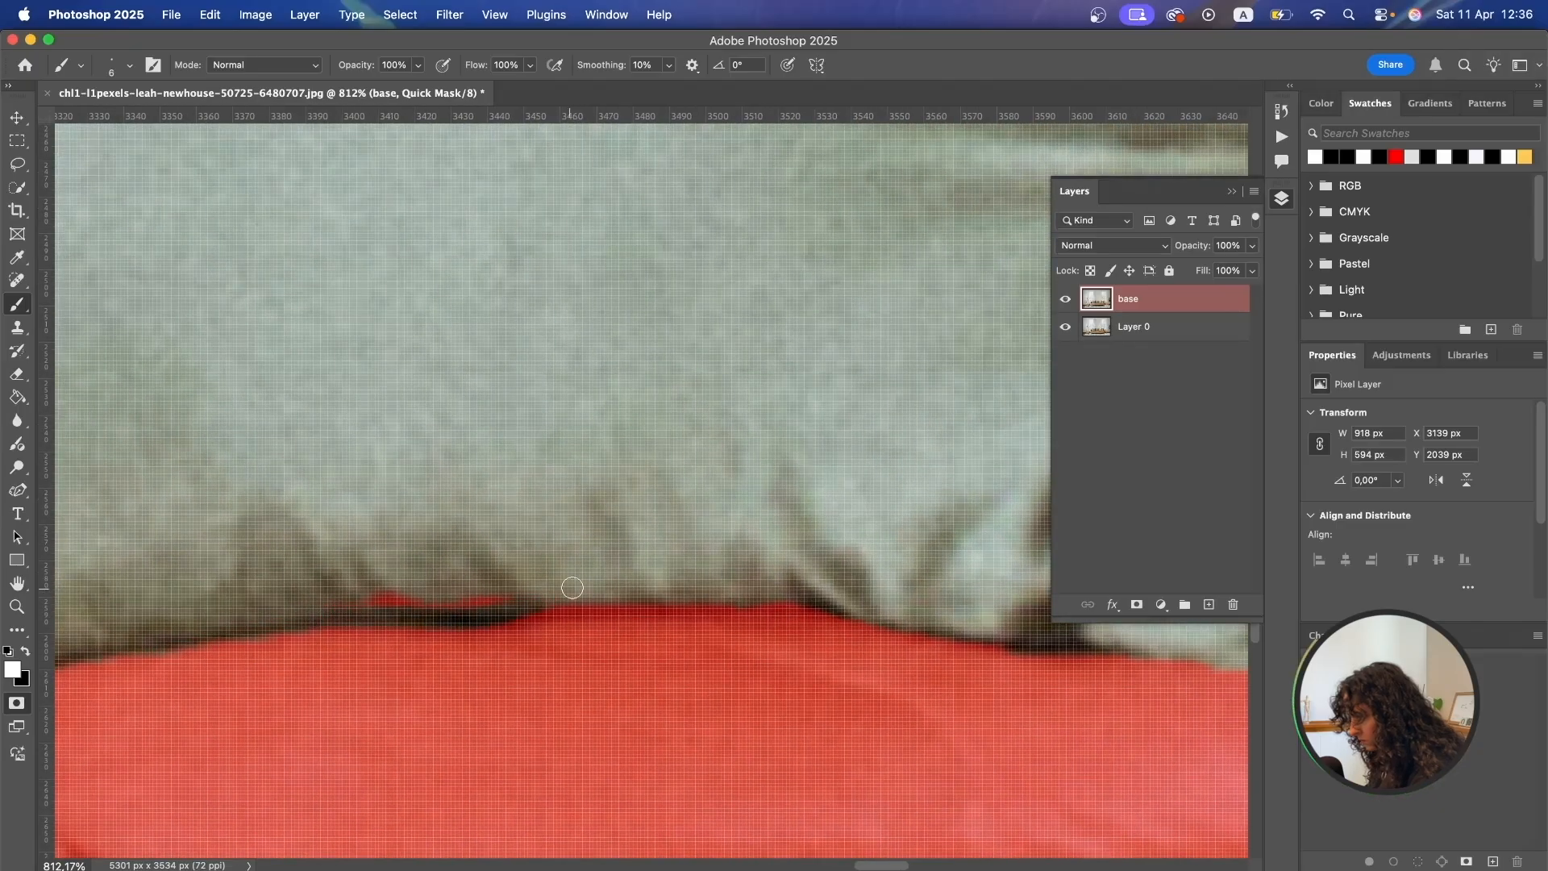
pyautogui.moveTo(81, 548); pyautogui.dragTo(717, 575)
pyautogui.moveTo(633, 709)
pyautogui.mouseDown()
pyautogui.moveTo(453, 702)
pyautogui.moveTo(383, 677)
pyautogui.mouseUp()
pyautogui.moveTo(355, 408); pyautogui.dragTo(666, 542)
pyautogui.scroll(10, 665, 542)
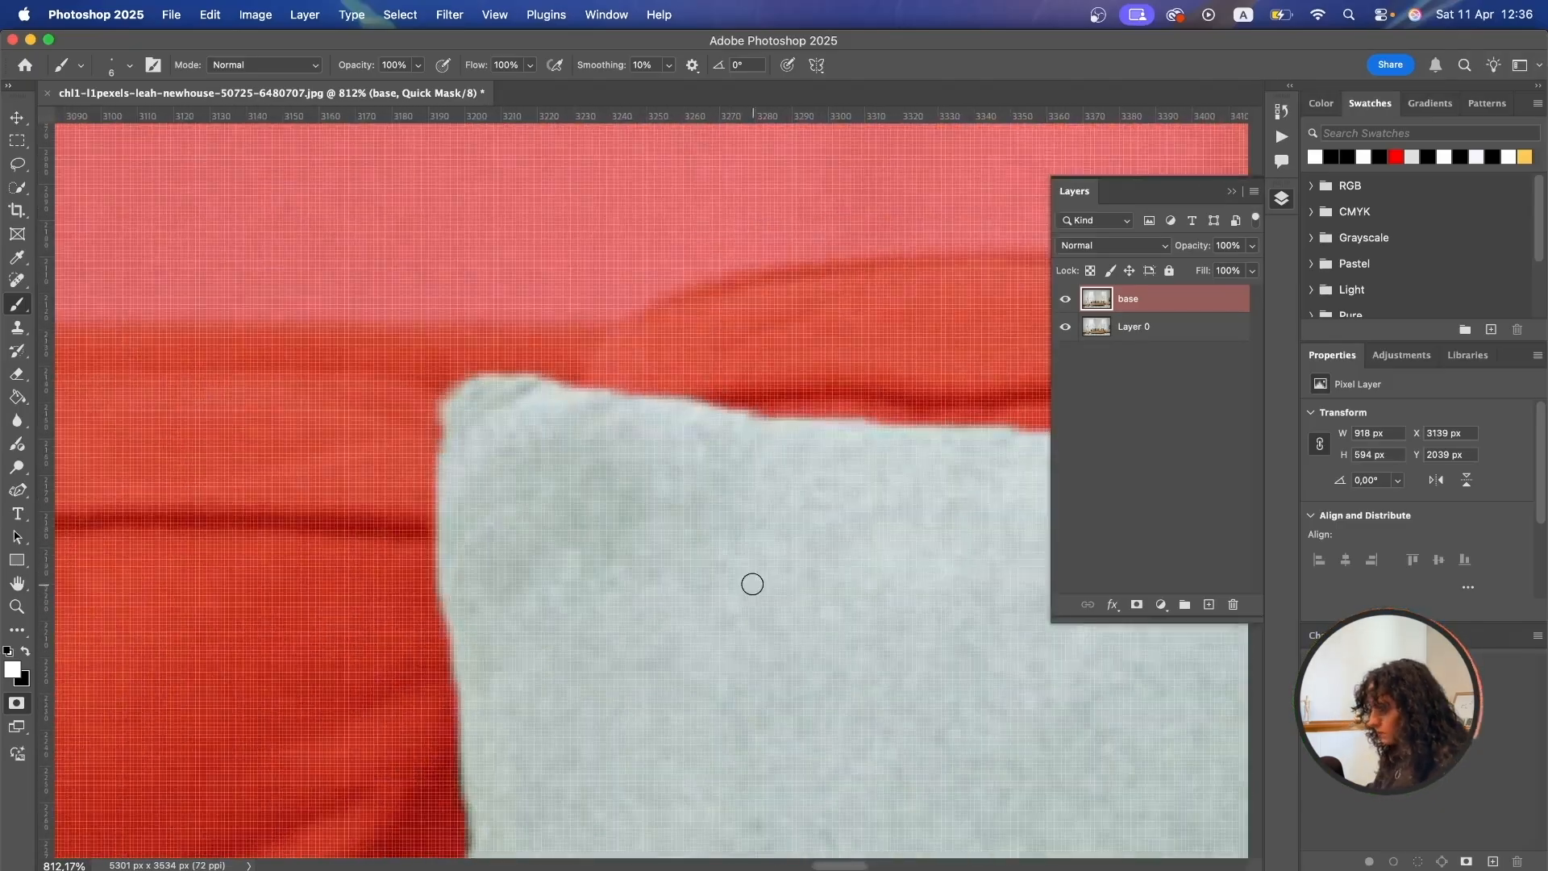
# Turn the Quick Mask back into a selection of both pillows.
pyautogui.press('super+minus')
pyautogui.scroll(-5, 904, 581)
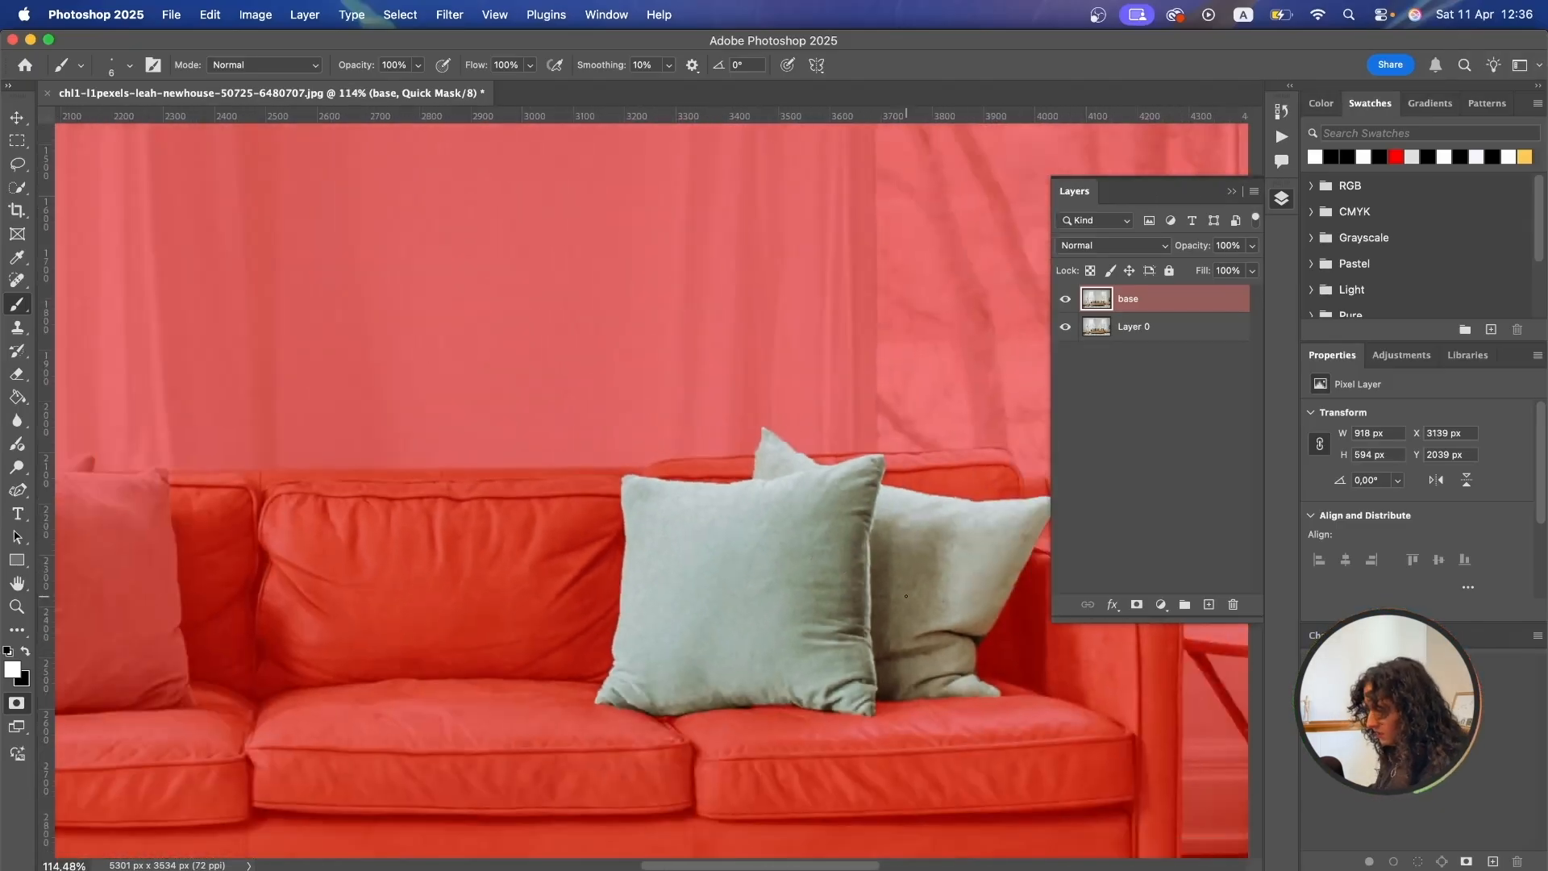
pyautogui.press('q')
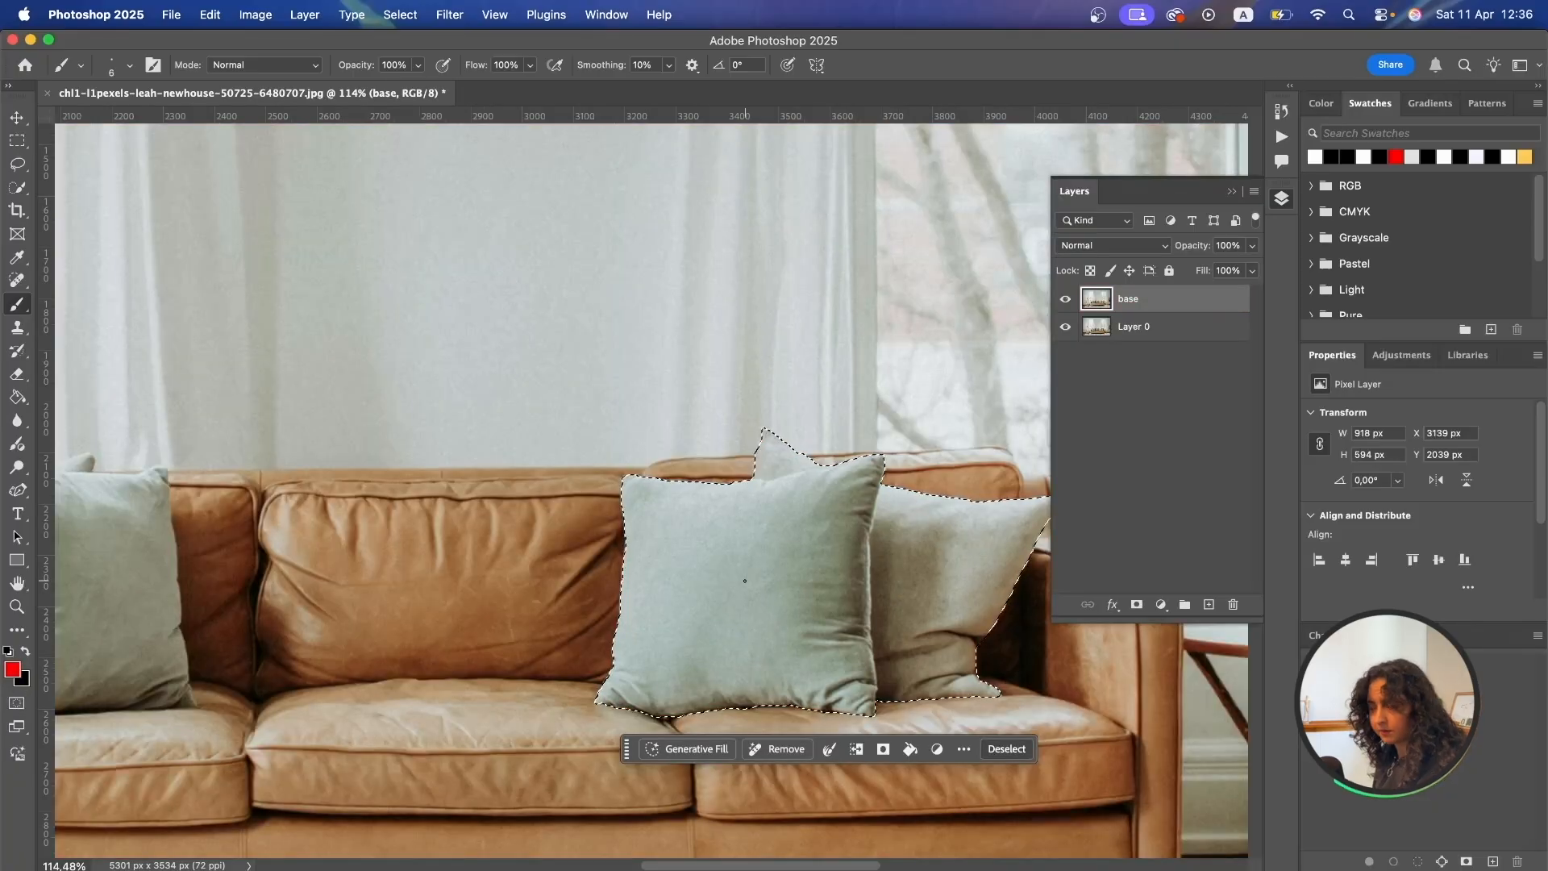
pyautogui.moveTo(829, 581); pyautogui.dragTo(650, 546)
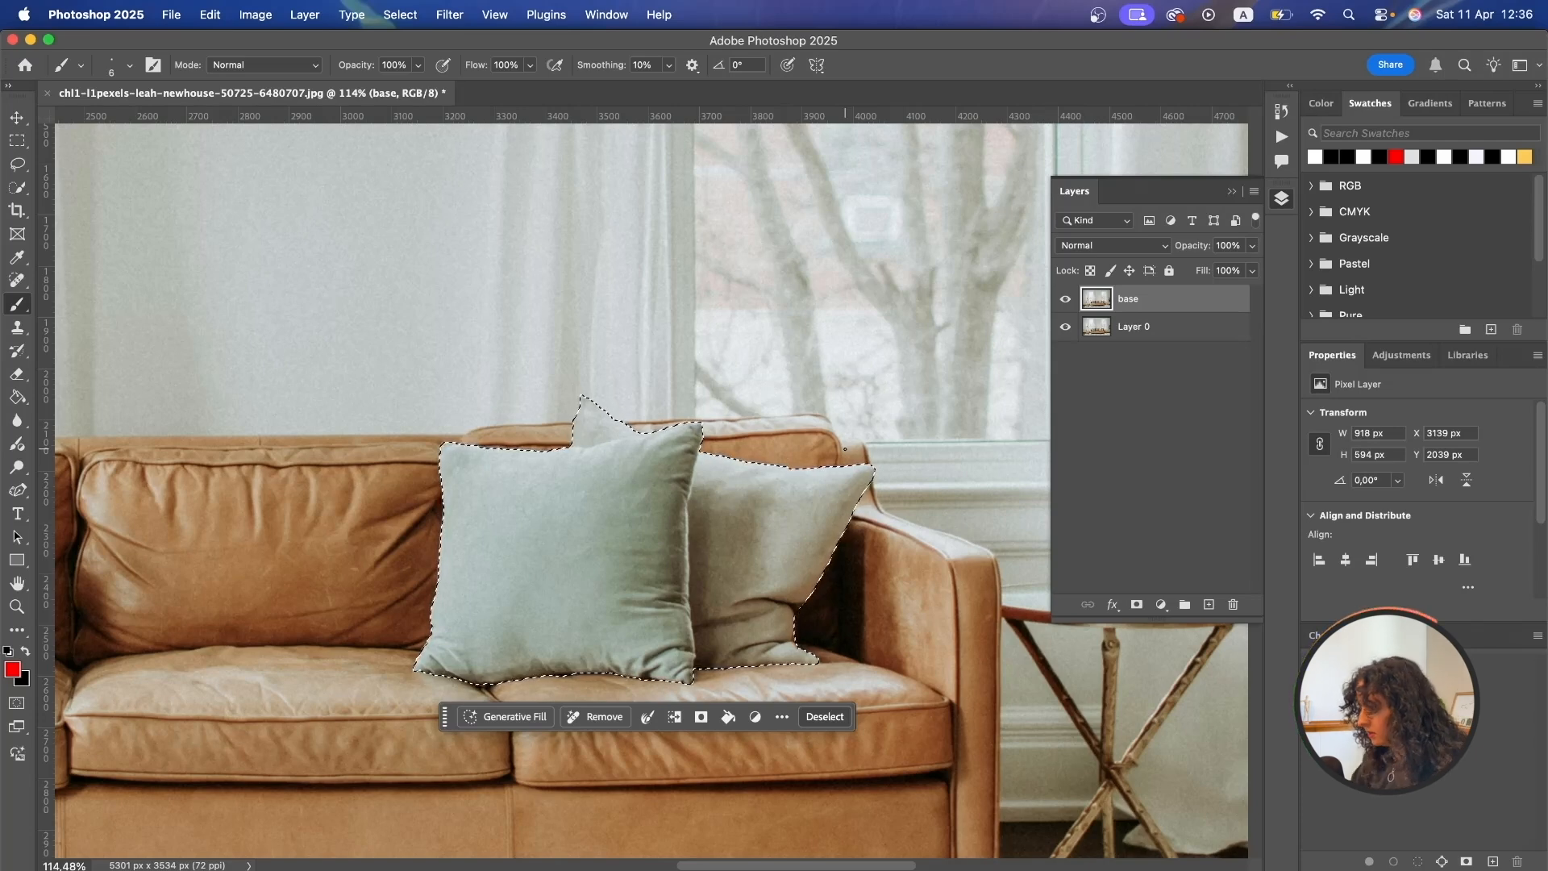
# Copy the selected pillows to a new layer, show it alone and name it cushions.
pyautogui.press('super+j')
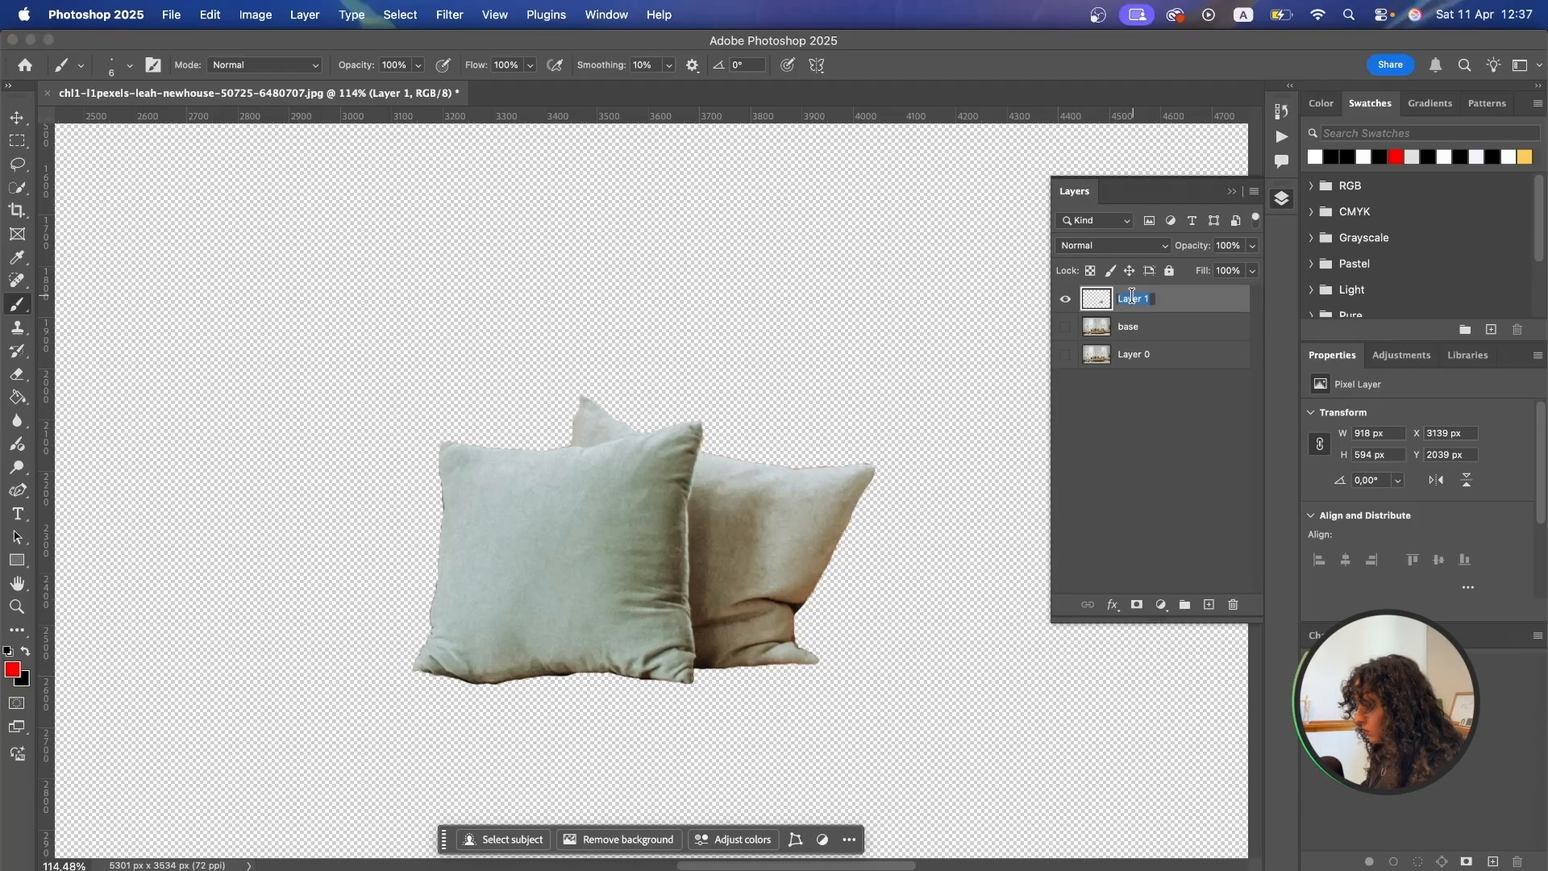
pyautogui.write('ons')
pyautogui.press('Return')
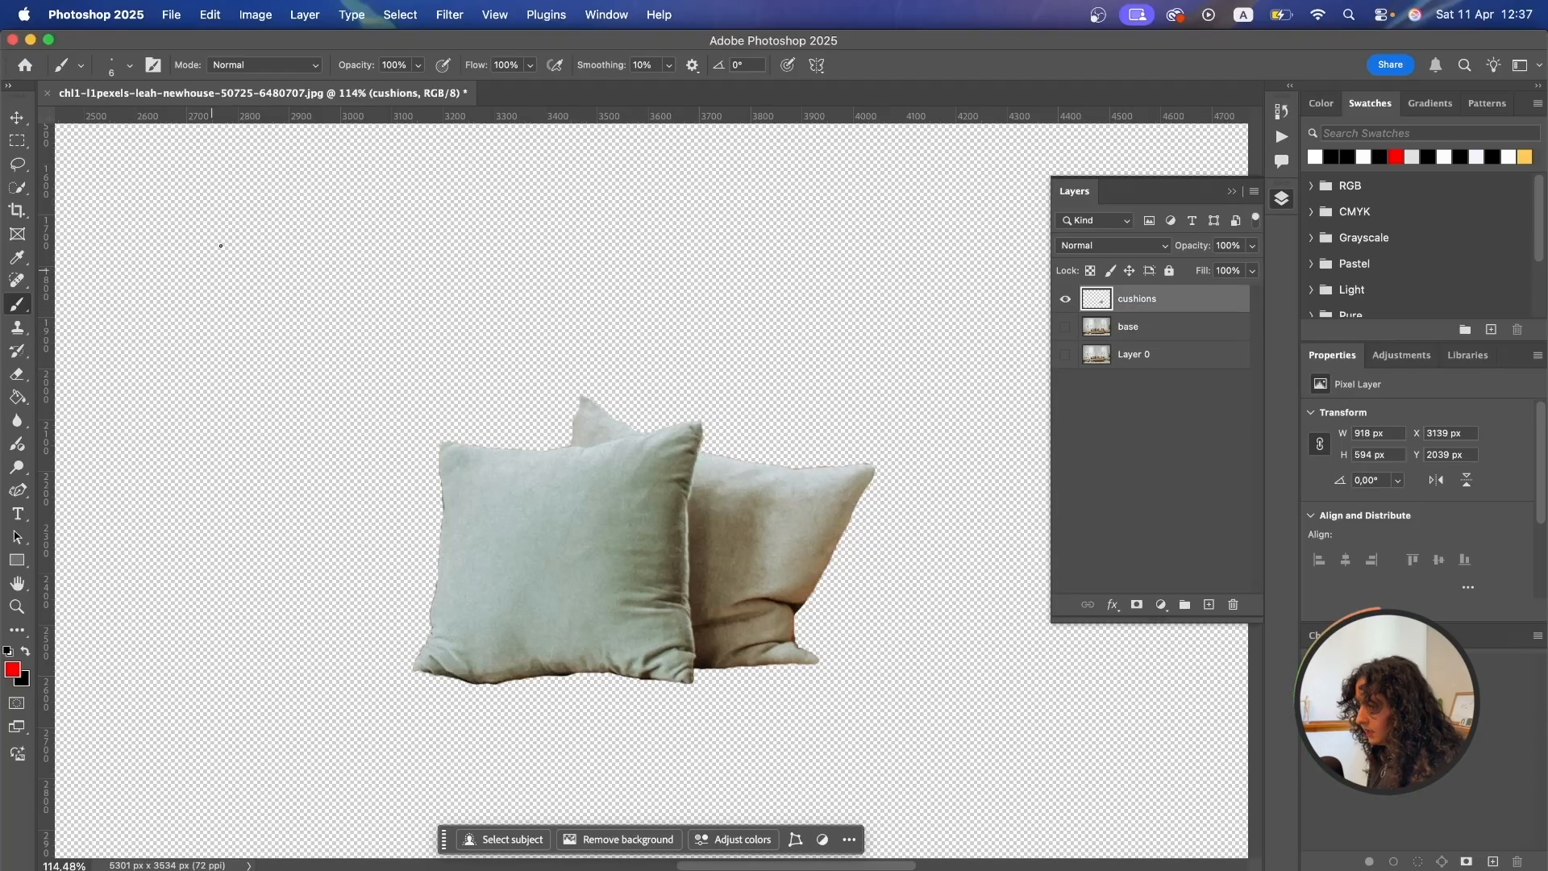
# Select the green front pillow on the cushions layer with Quick Selection and subtract the back pillow's upper corner.
pyautogui.click(18, 187)
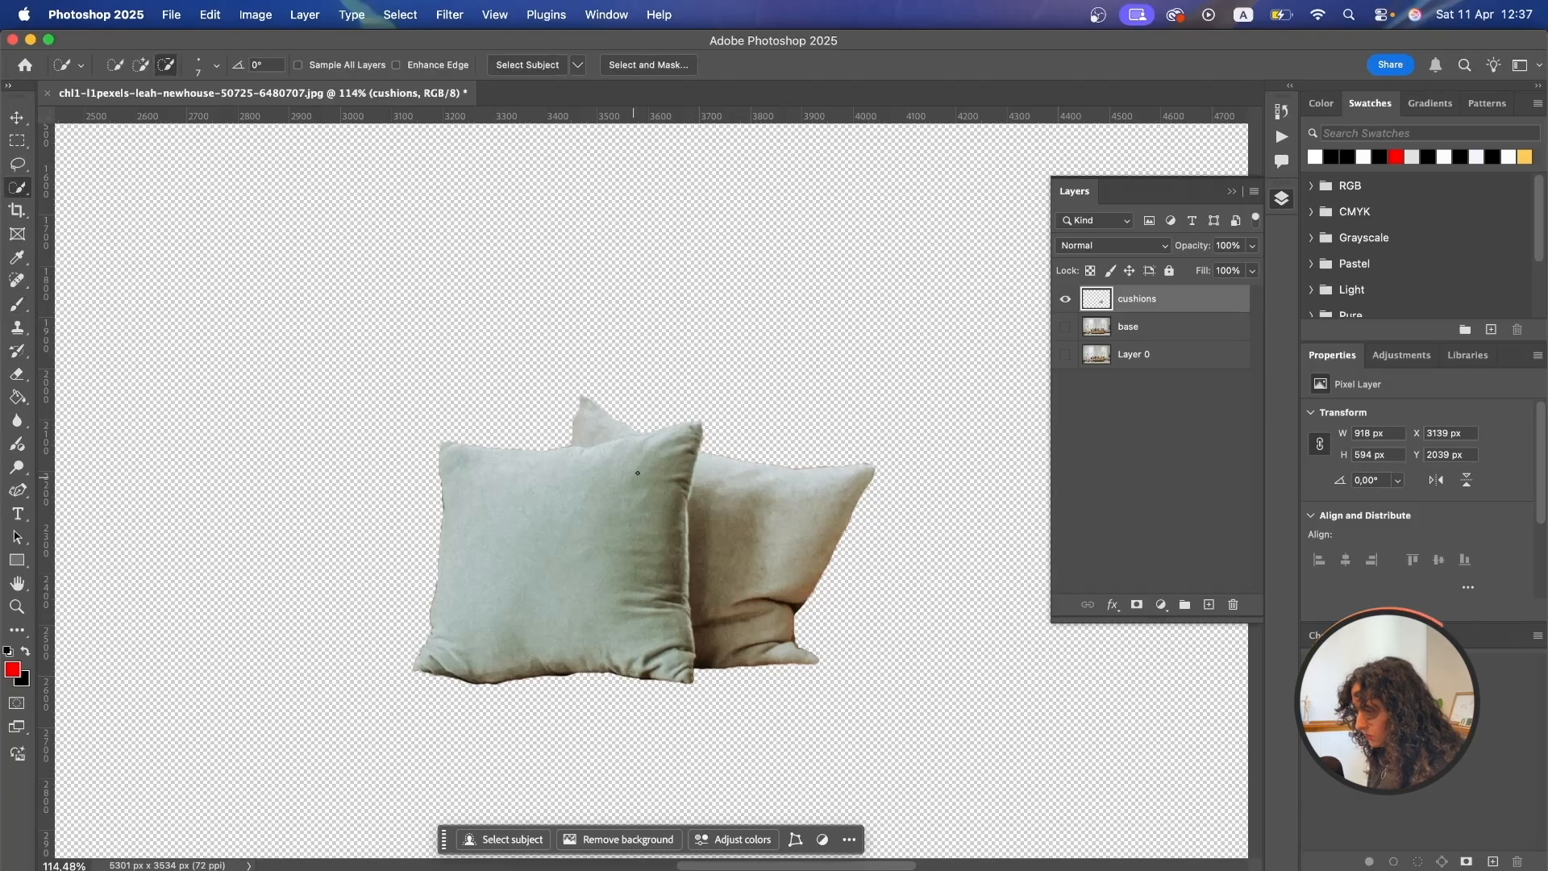
pyautogui.click(690, 430)
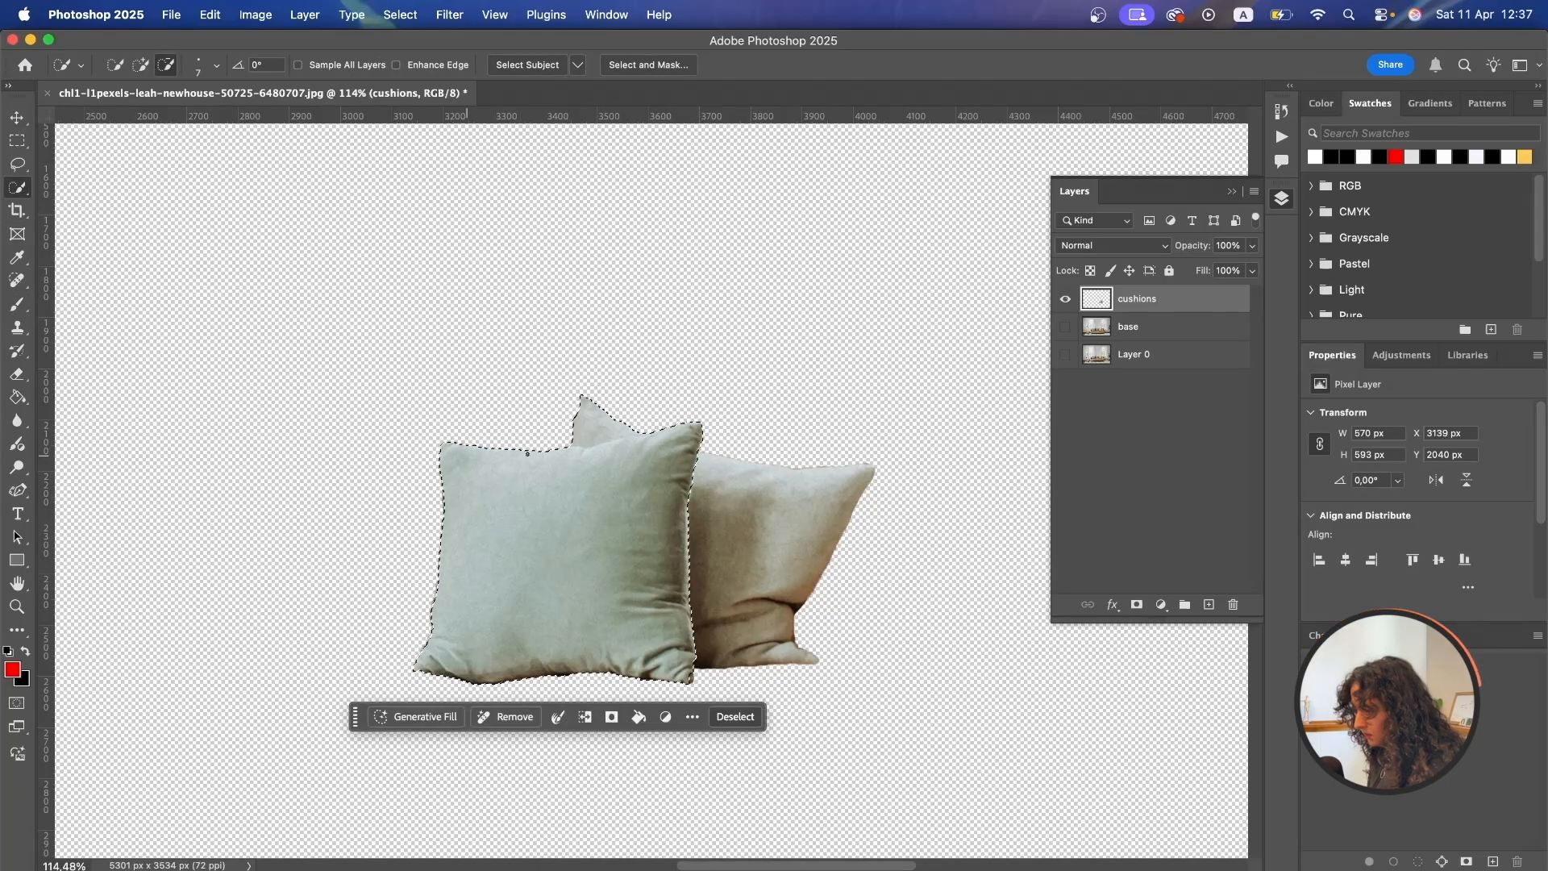
pyautogui.scroll(5, 657, 383)
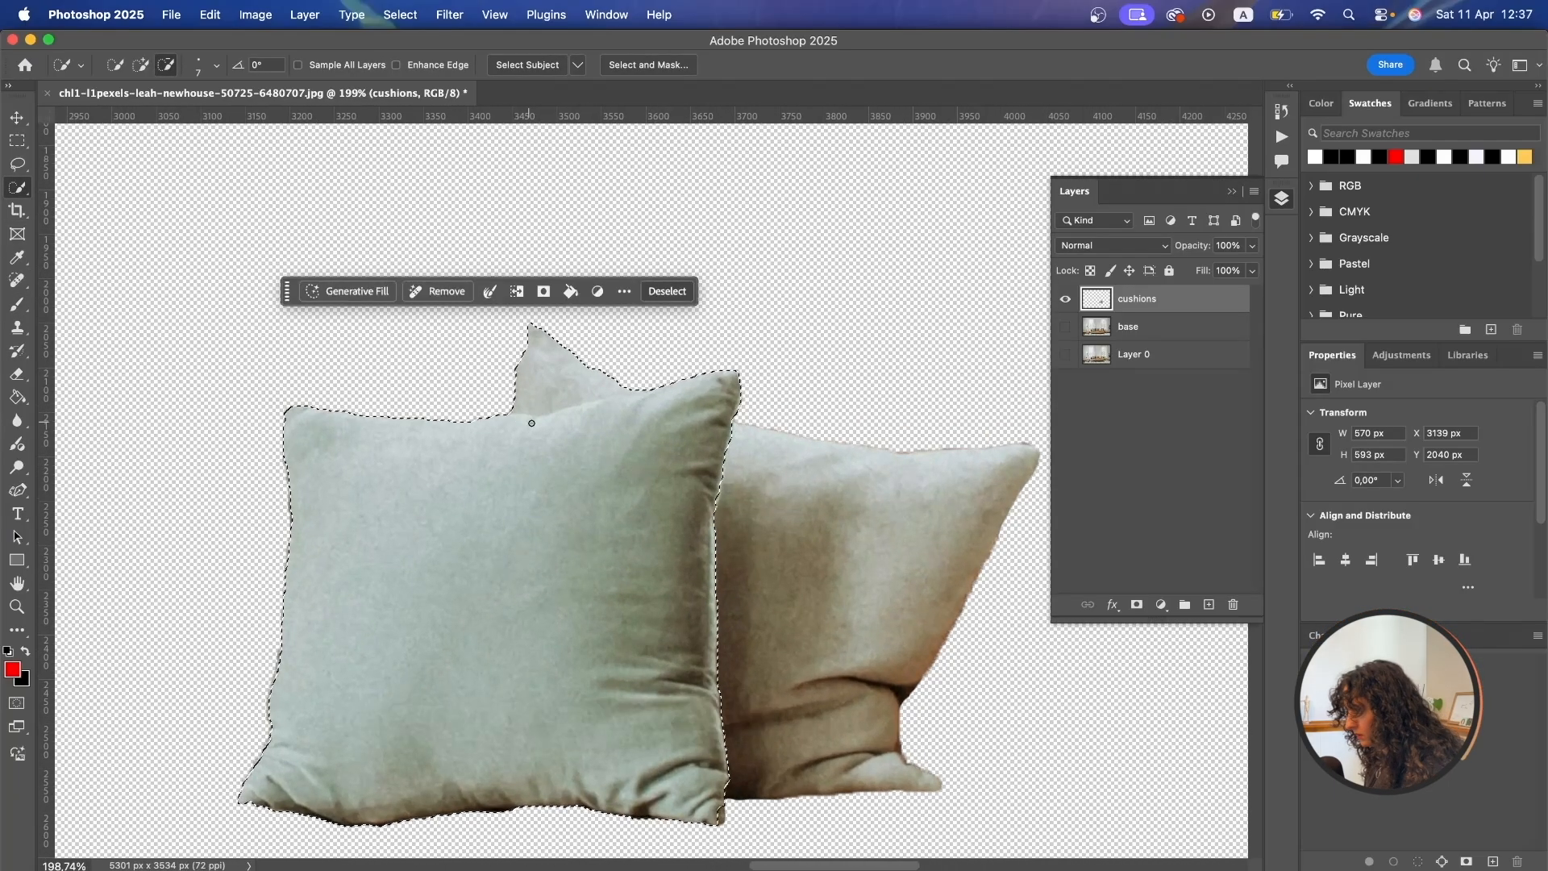
pyautogui.click(575, 385)
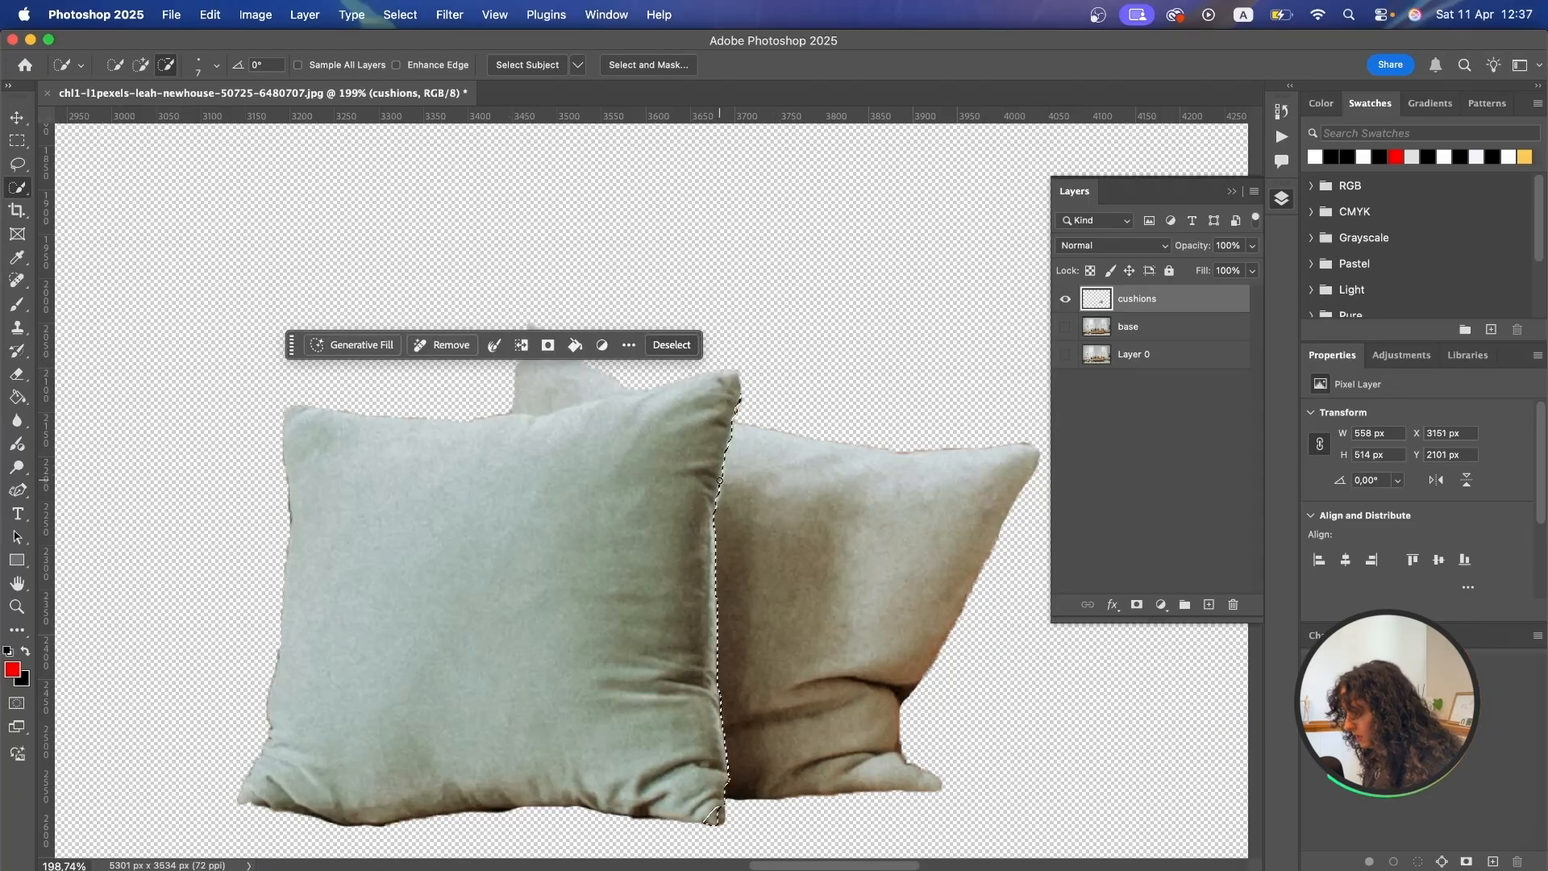
pyautogui.press('super+z')
pyautogui.click(513, 366)
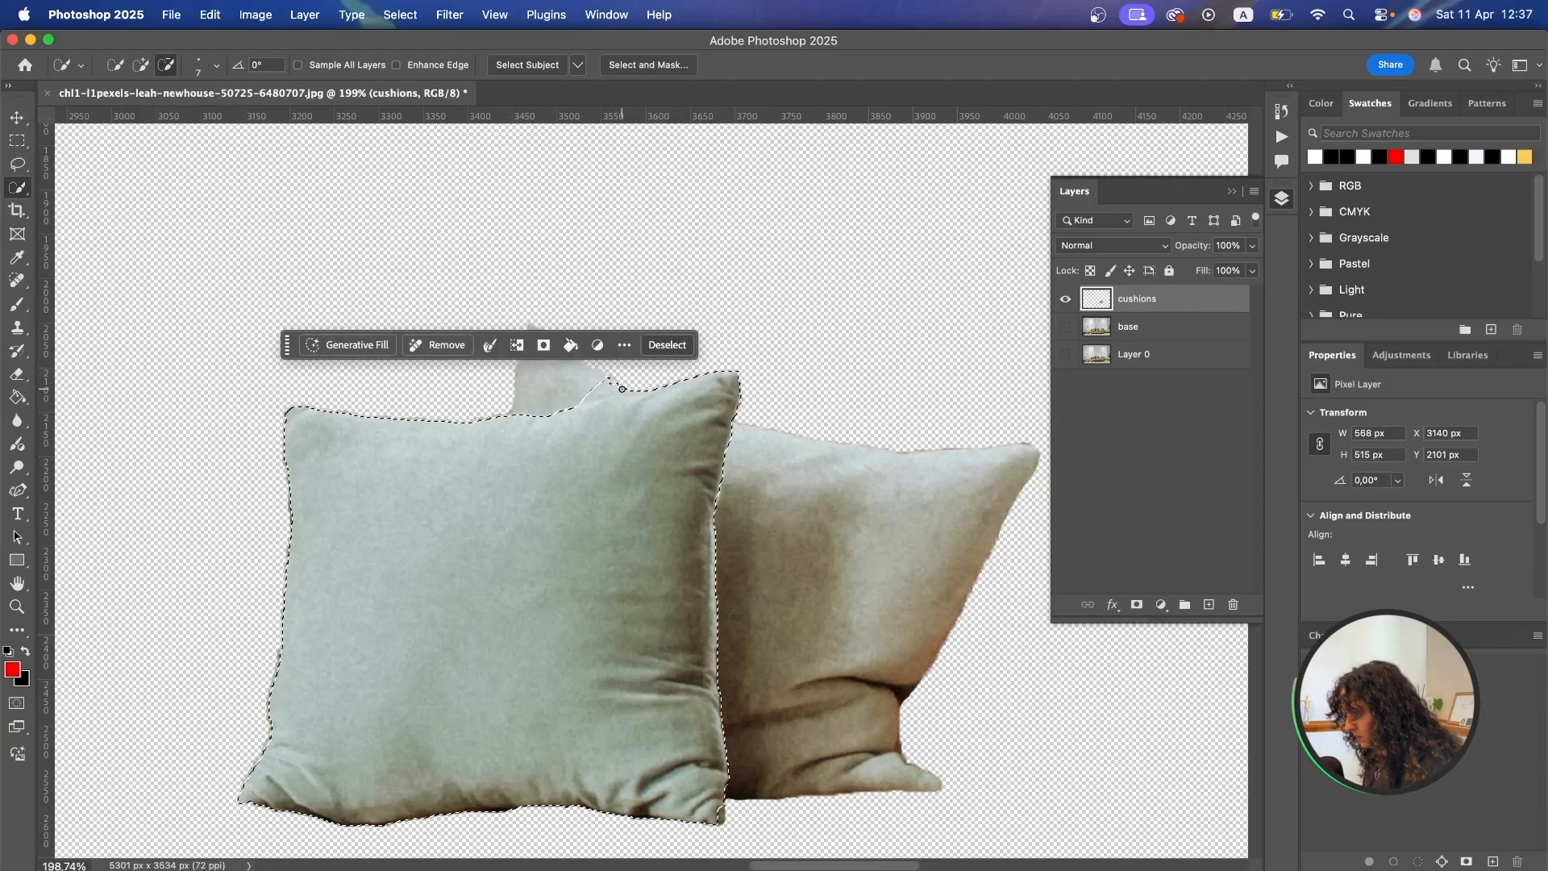
# Mask the back pillow's upper corner out of the green pillow's selection in Quick Mask, using a 134 px brush.
pyautogui.press('q')
pyautogui.press('b')
pyautogui.scroll(5, 622, 388)
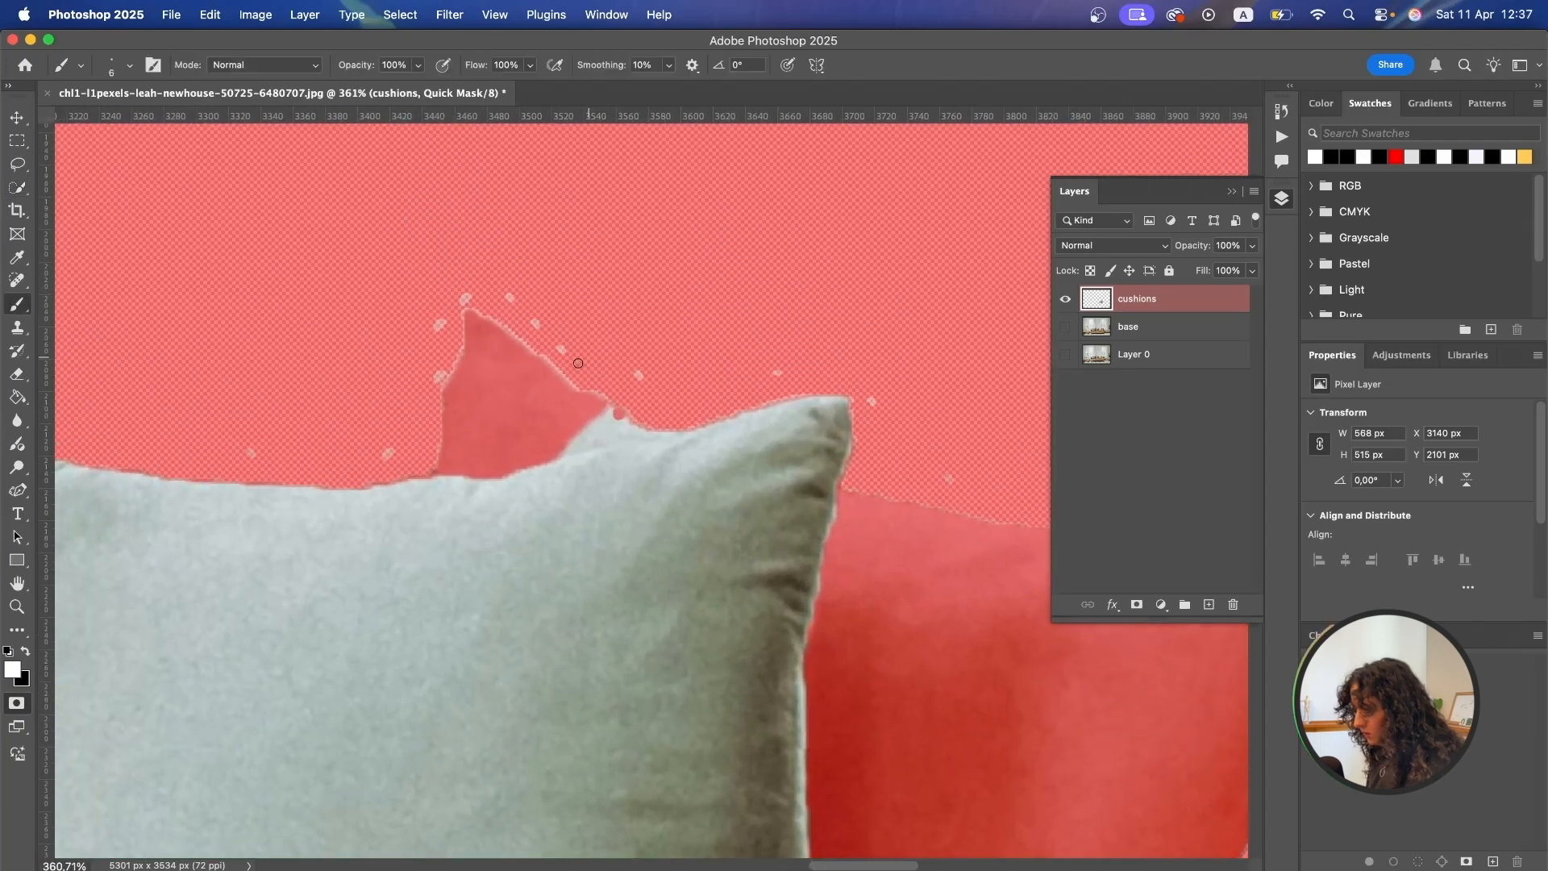
pyautogui.rightClick(515, 346)
pyautogui.click(677, 383)
pyautogui.click(458, 296)
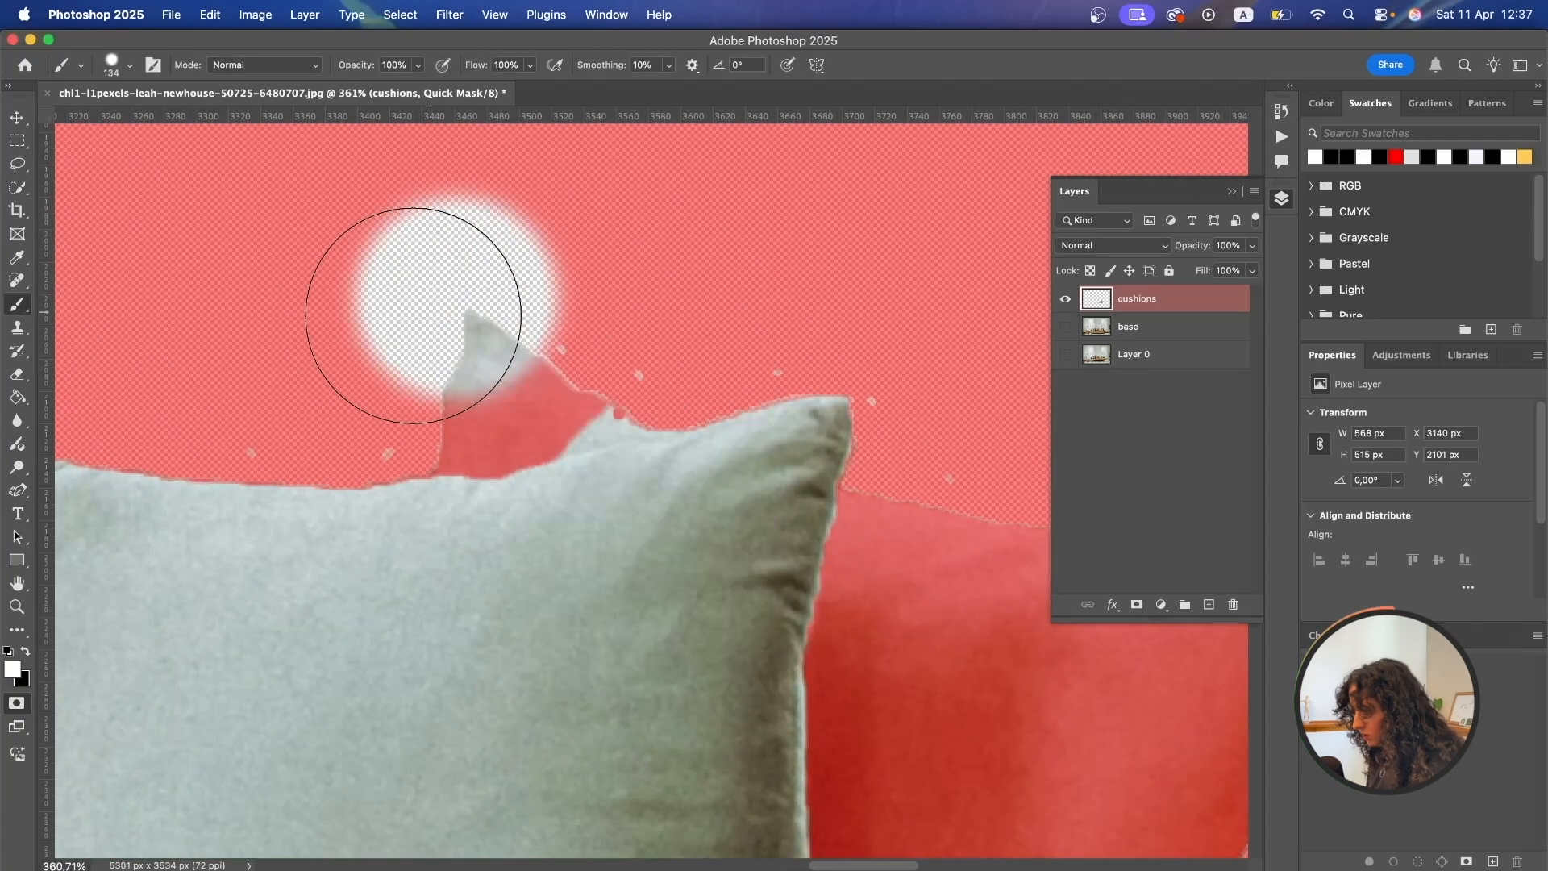
pyautogui.press('x')
pyautogui.moveTo(412, 315)
pyautogui.mouseDown()
pyautogui.moveTo(491, 279)
pyautogui.moveTo(530, 285)
pyautogui.moveTo(348, 341)
pyautogui.moveTo(434, 356)
pyautogui.moveTo(619, 330)
pyautogui.moveTo(491, 362)
pyautogui.moveTo(714, 285)
pyautogui.mouseUp()
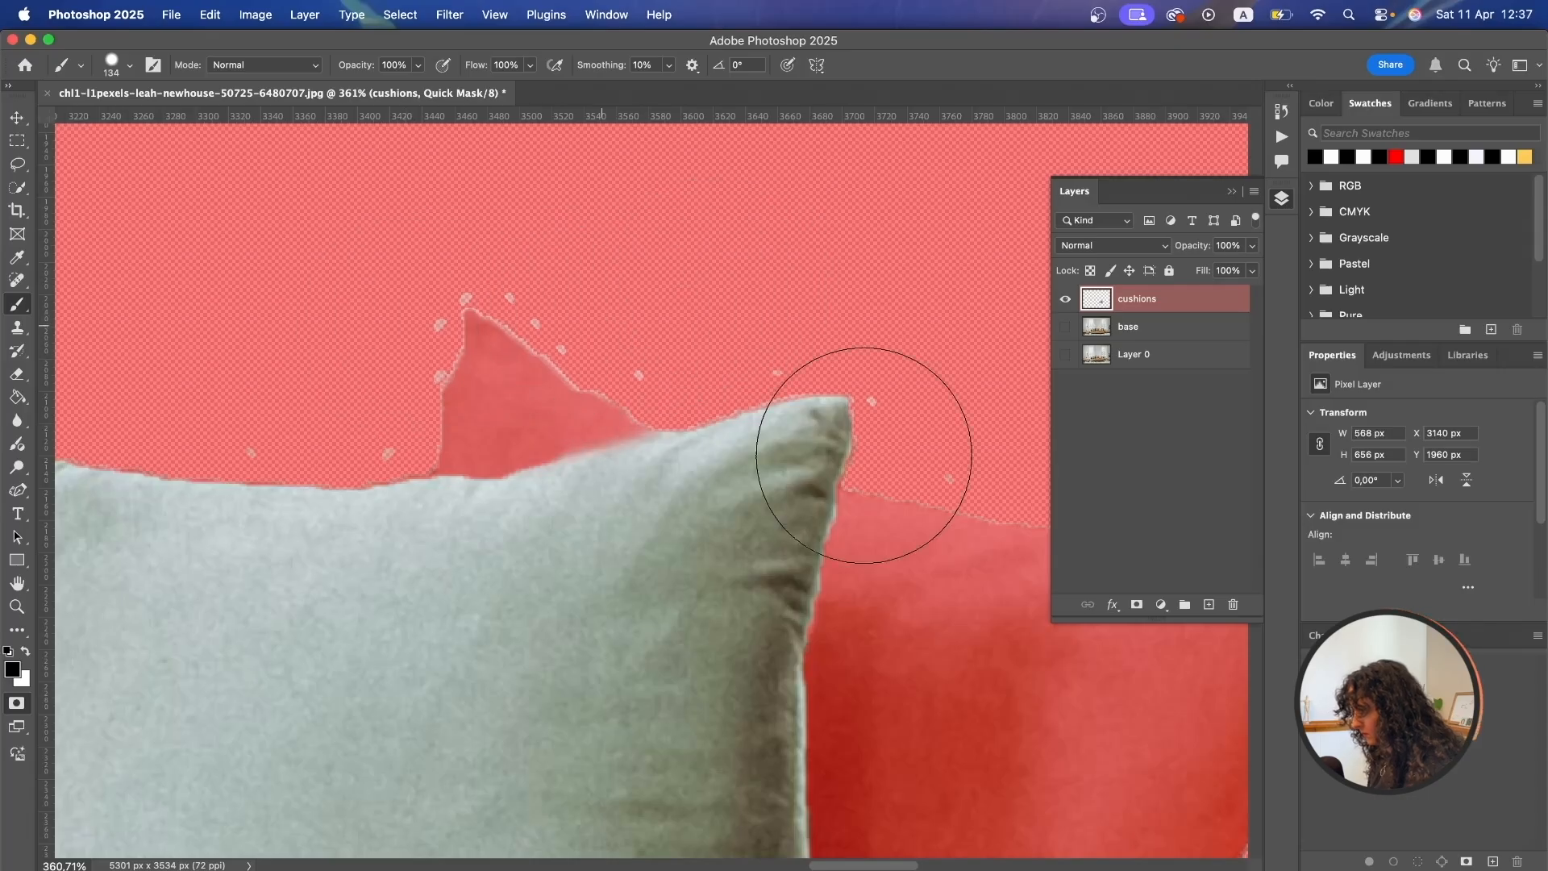
pyautogui.scroll(-5, 753, 501)
pyautogui.press('q')
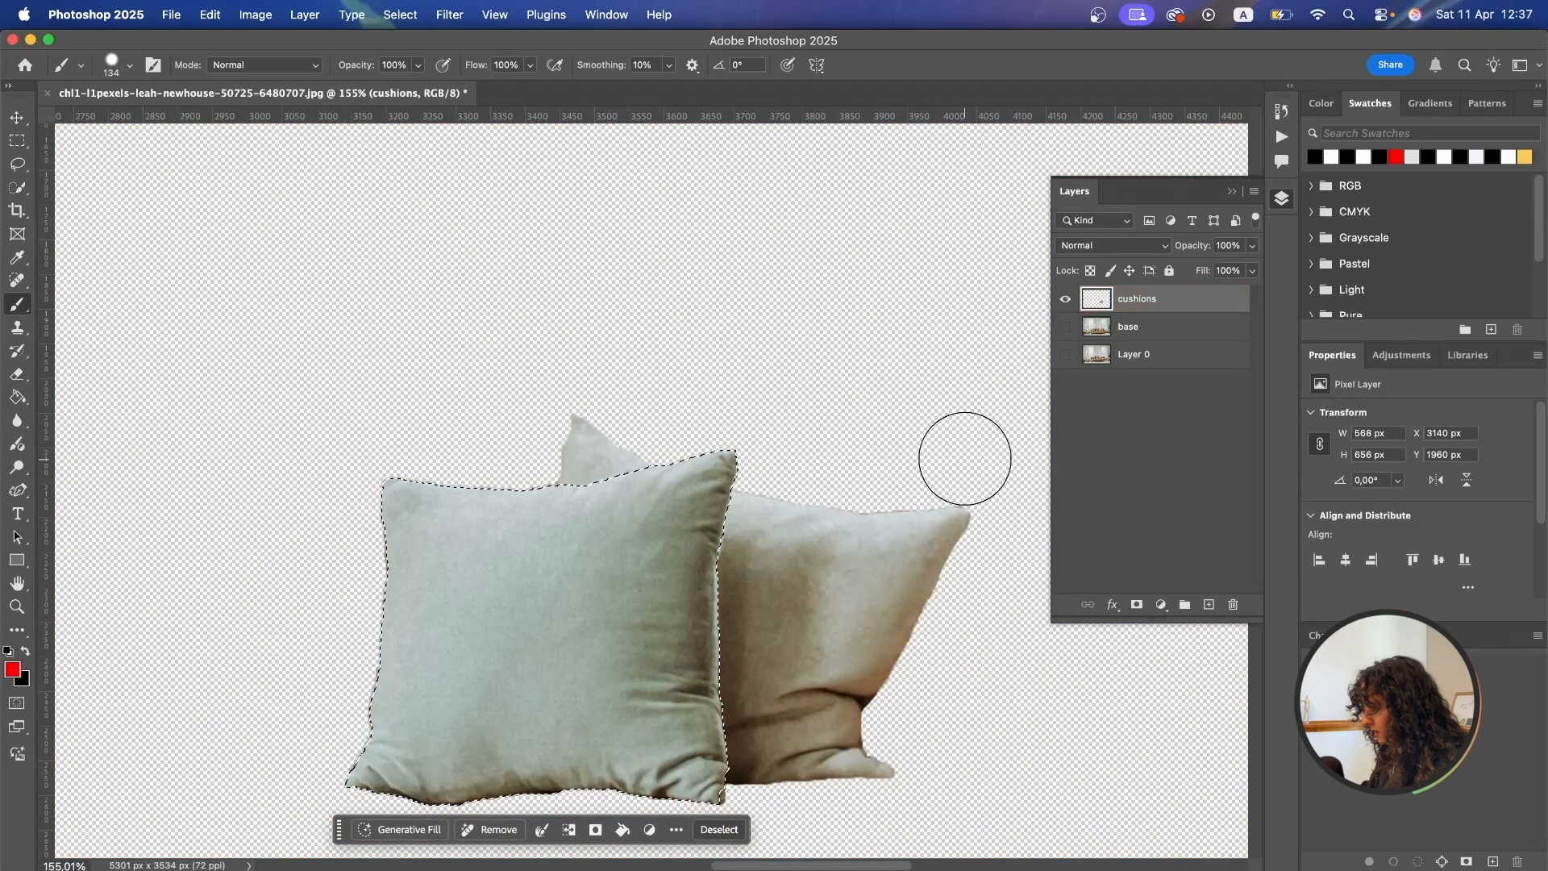
# Copy the selected green pillow to a new layer, hide it and name it front cushion.
pyautogui.press('super+alt+shift+n')
pyautogui.press('super+d')
pyautogui.click(1065, 298)
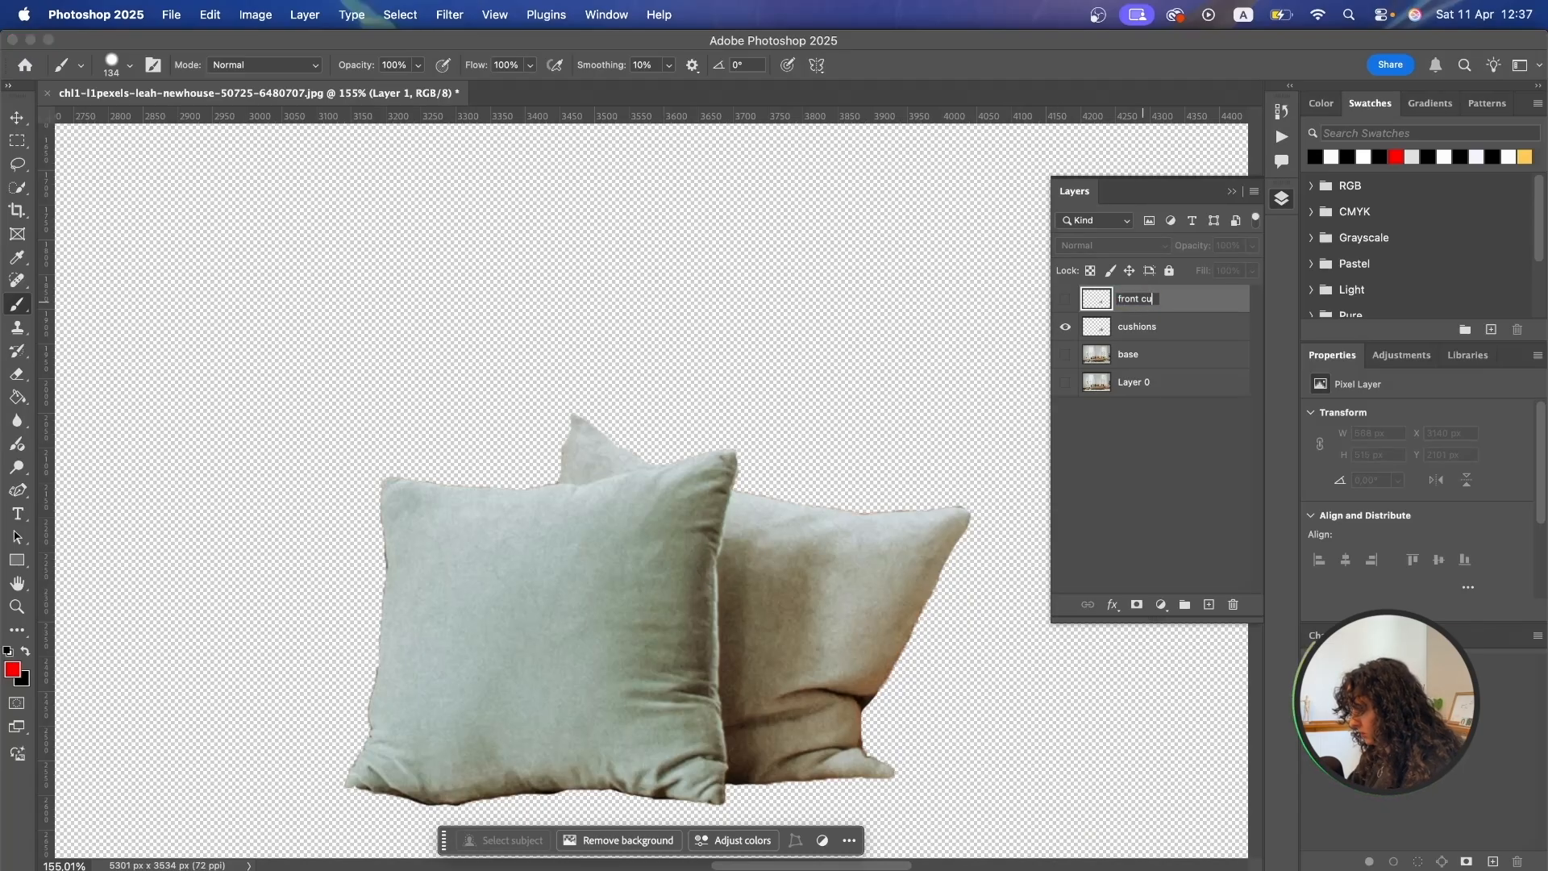
pyautogui.write('n')
pyautogui.press('Return')
# Show the front cushion layer on its own to check the pillow's cut-out edges.
pyautogui.click(1065, 326)
pyautogui.click(1065, 298)
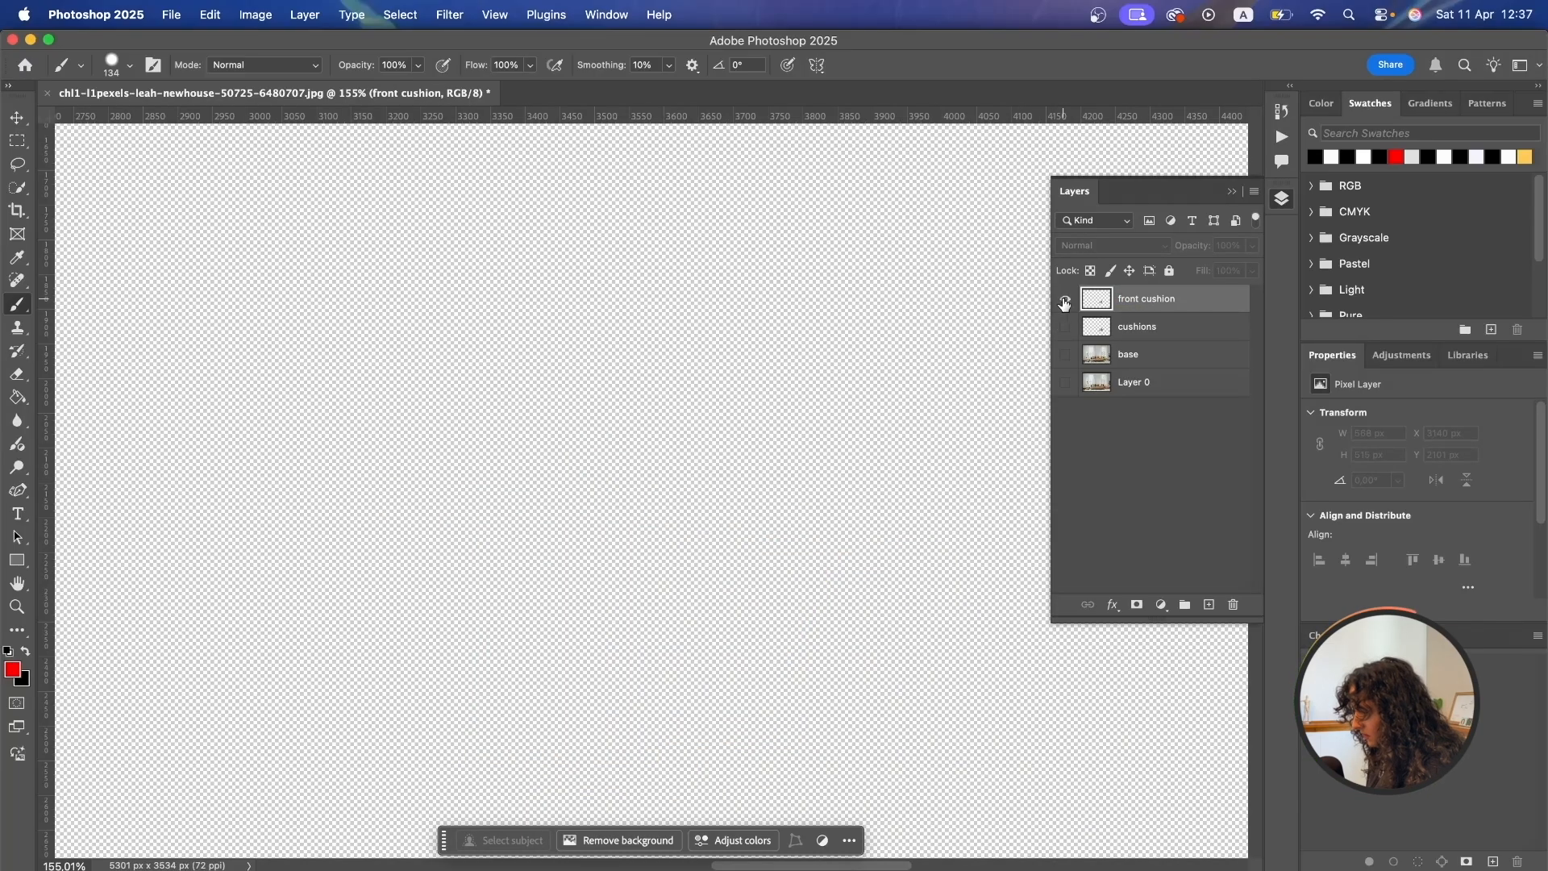
pyautogui.scroll(-5, 831, 494)
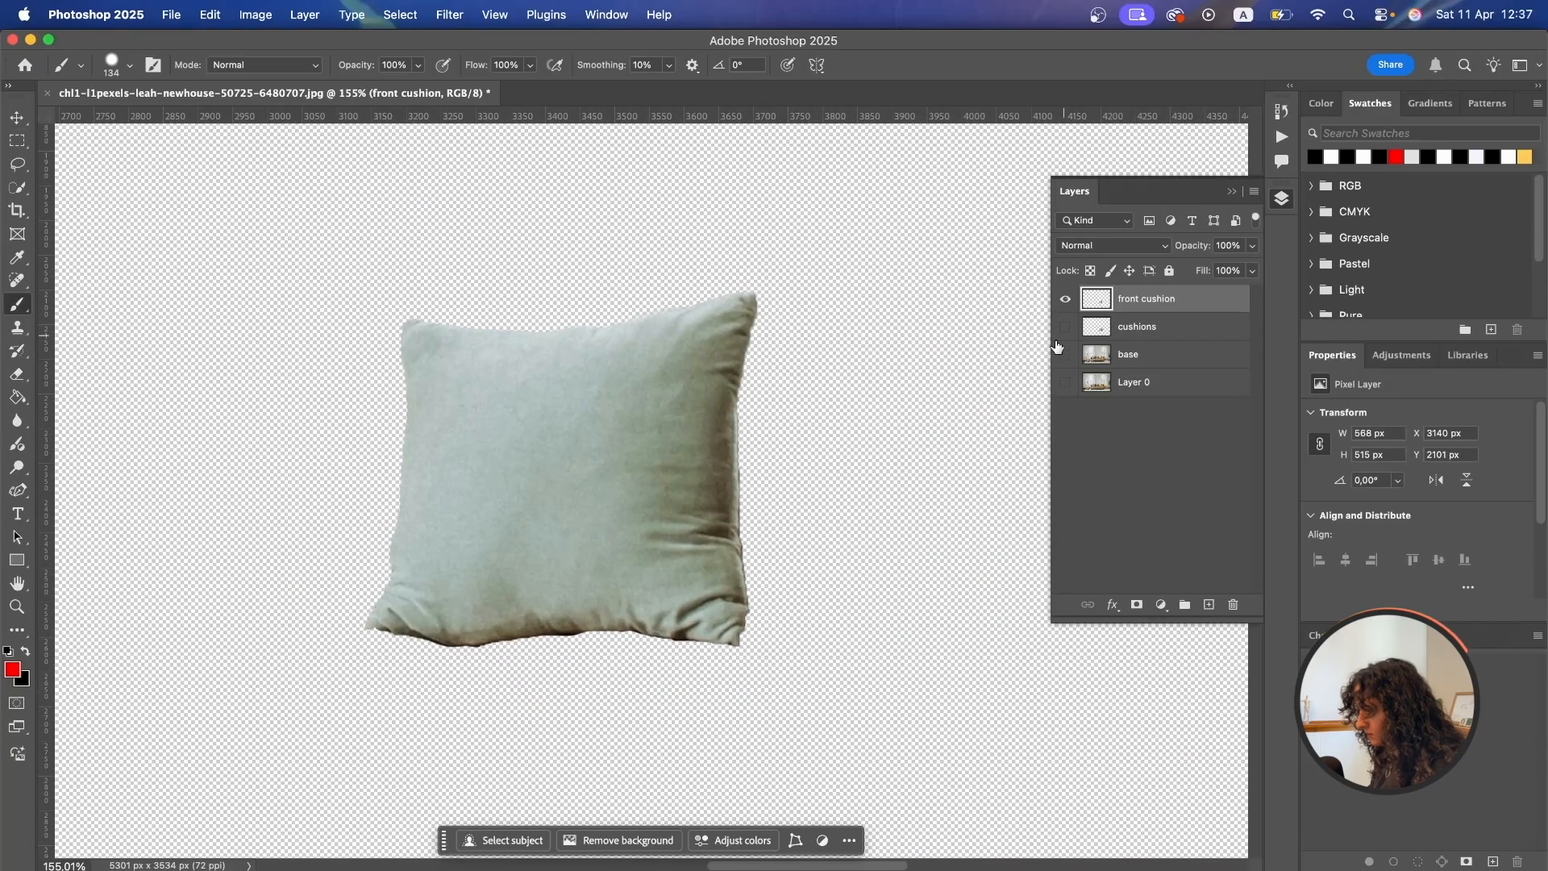
pyautogui.press('d')
pyautogui.press('q')
pyautogui.press('q')
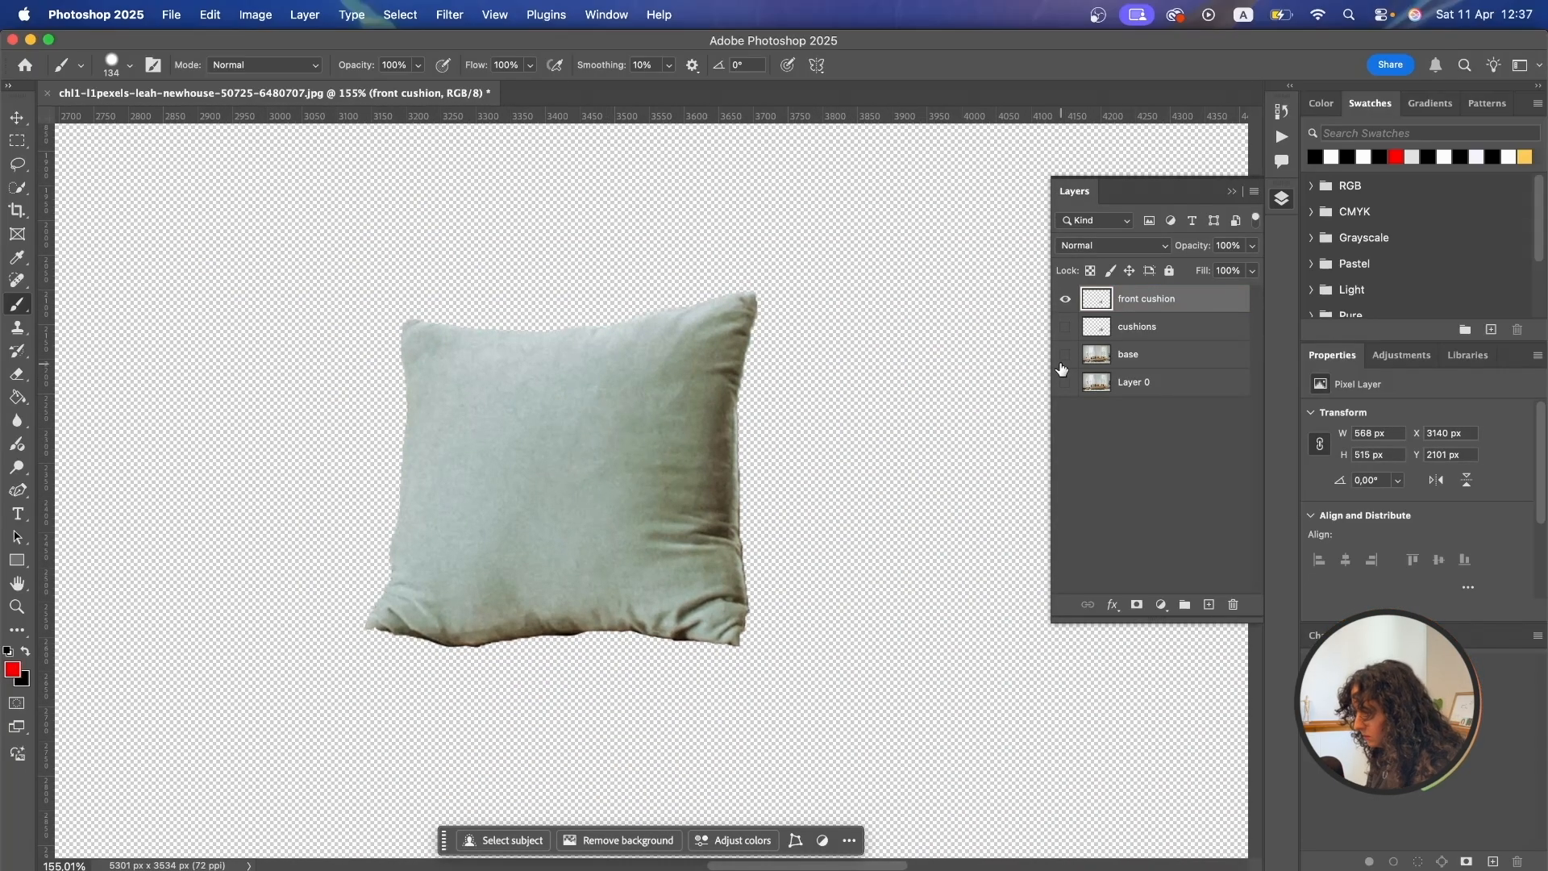
# Show only the cushions layer, load the front cushion layer's outline as a selection and make cushions the active layer.
pyautogui.click(1065, 298)
pyautogui.click(1065, 326)
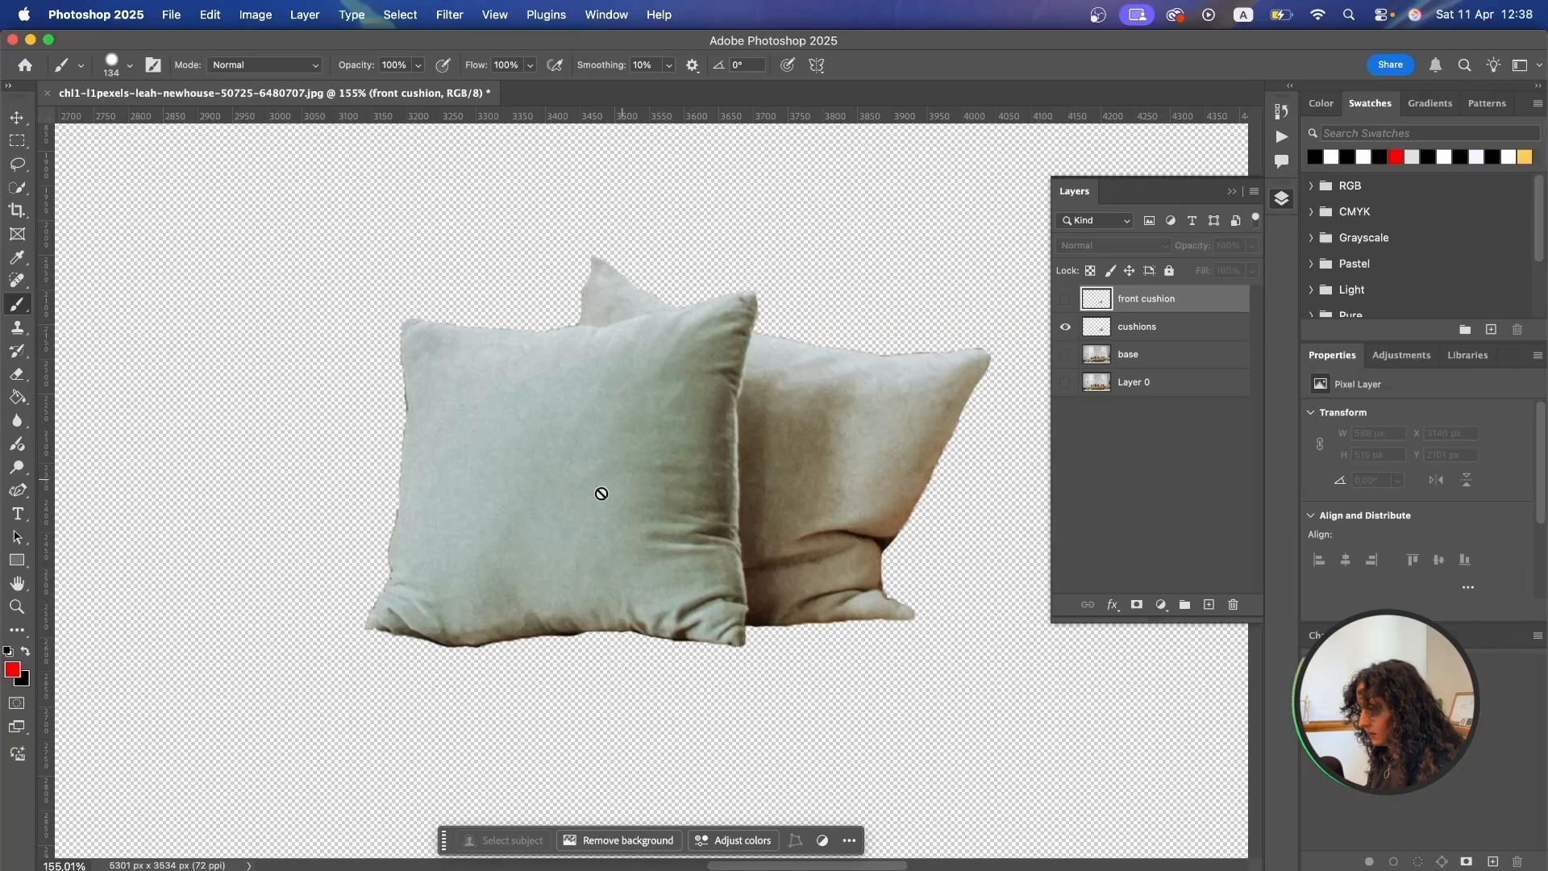
pyautogui.click(1159, 330)
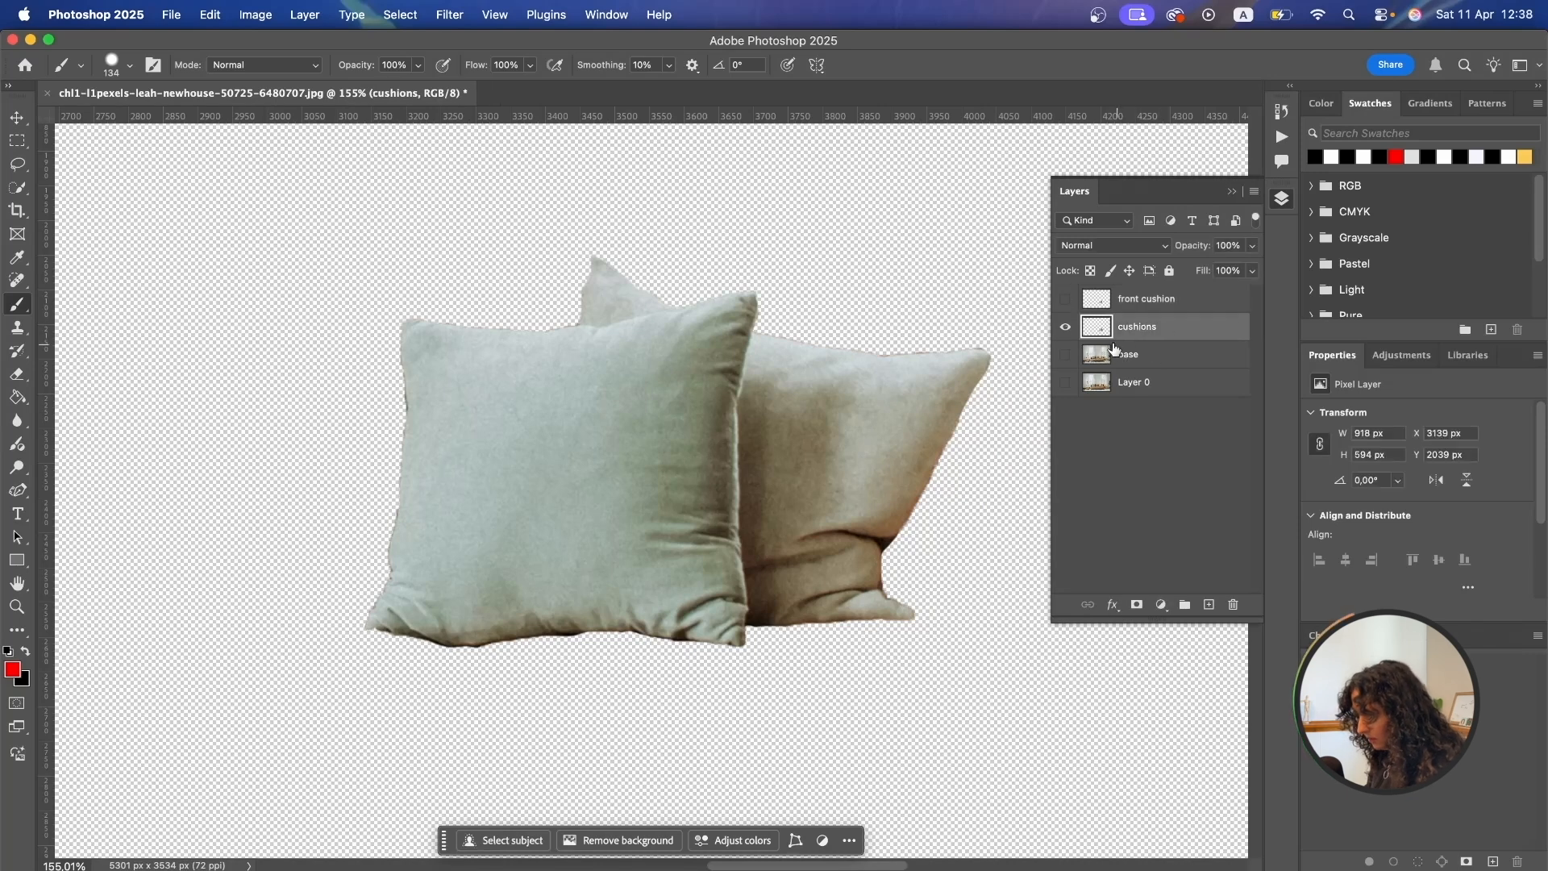
pyautogui.click(1124, 308)
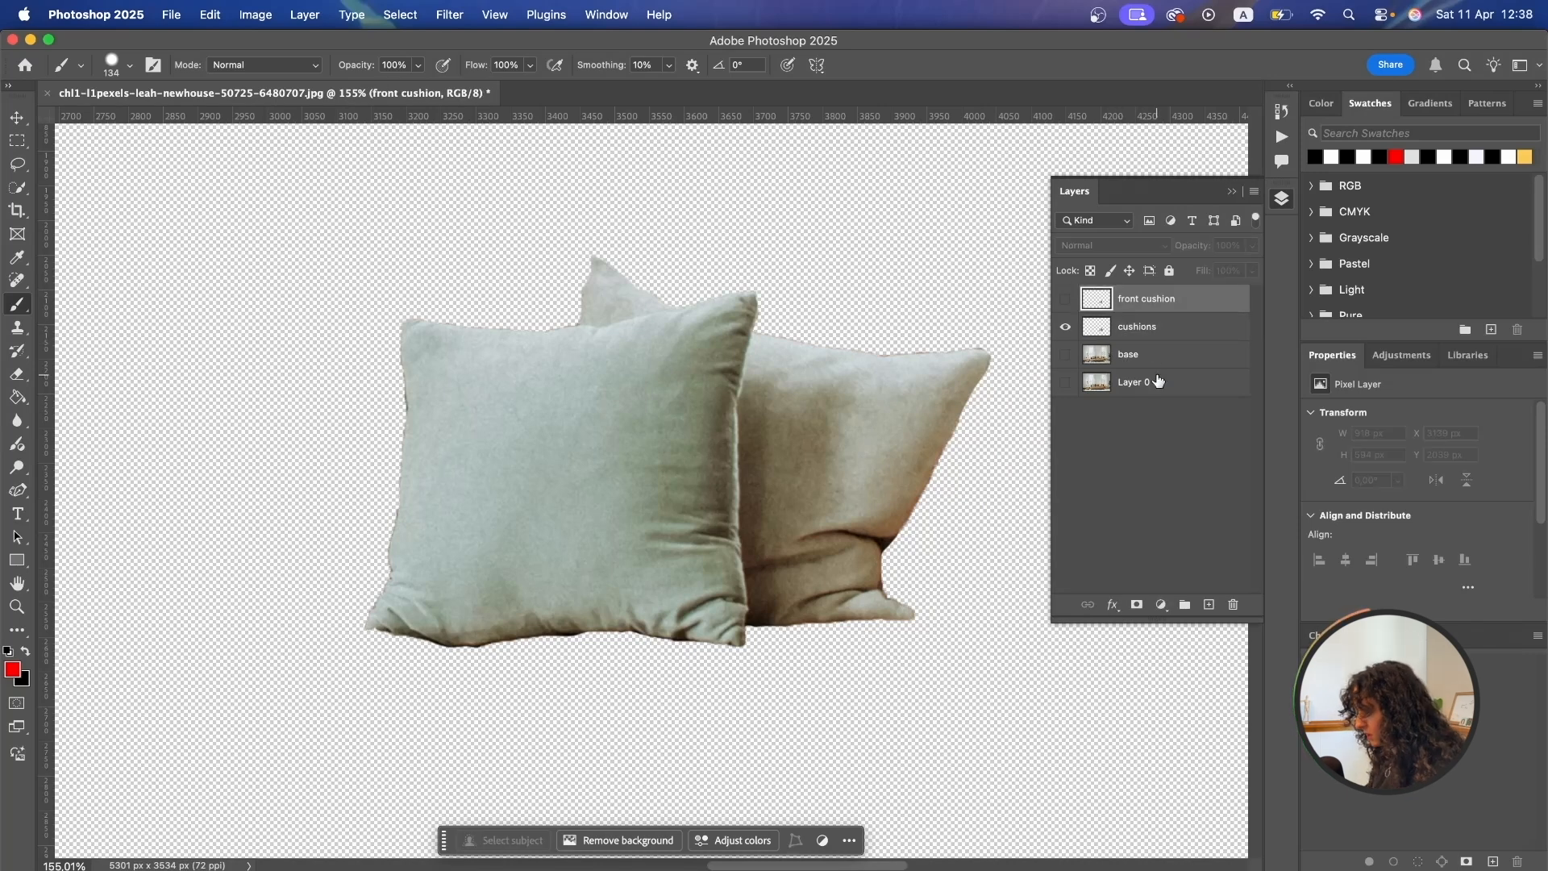
pyautogui.keyDown('super'); pyautogui.click(1105, 300); pyautogui.keyUp('super')
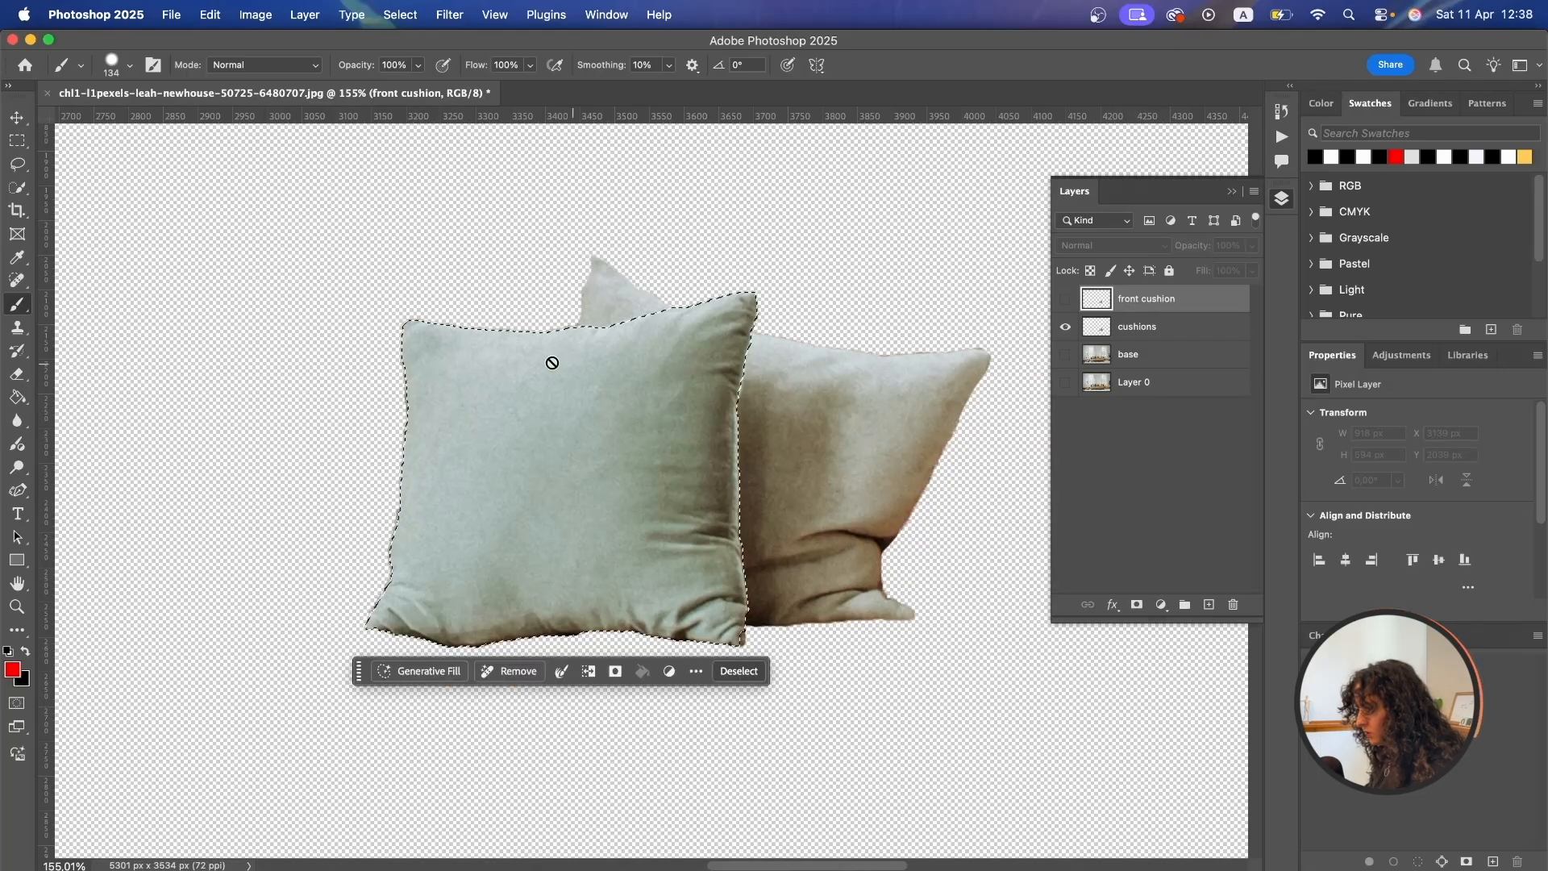
pyautogui.click(1135, 330)
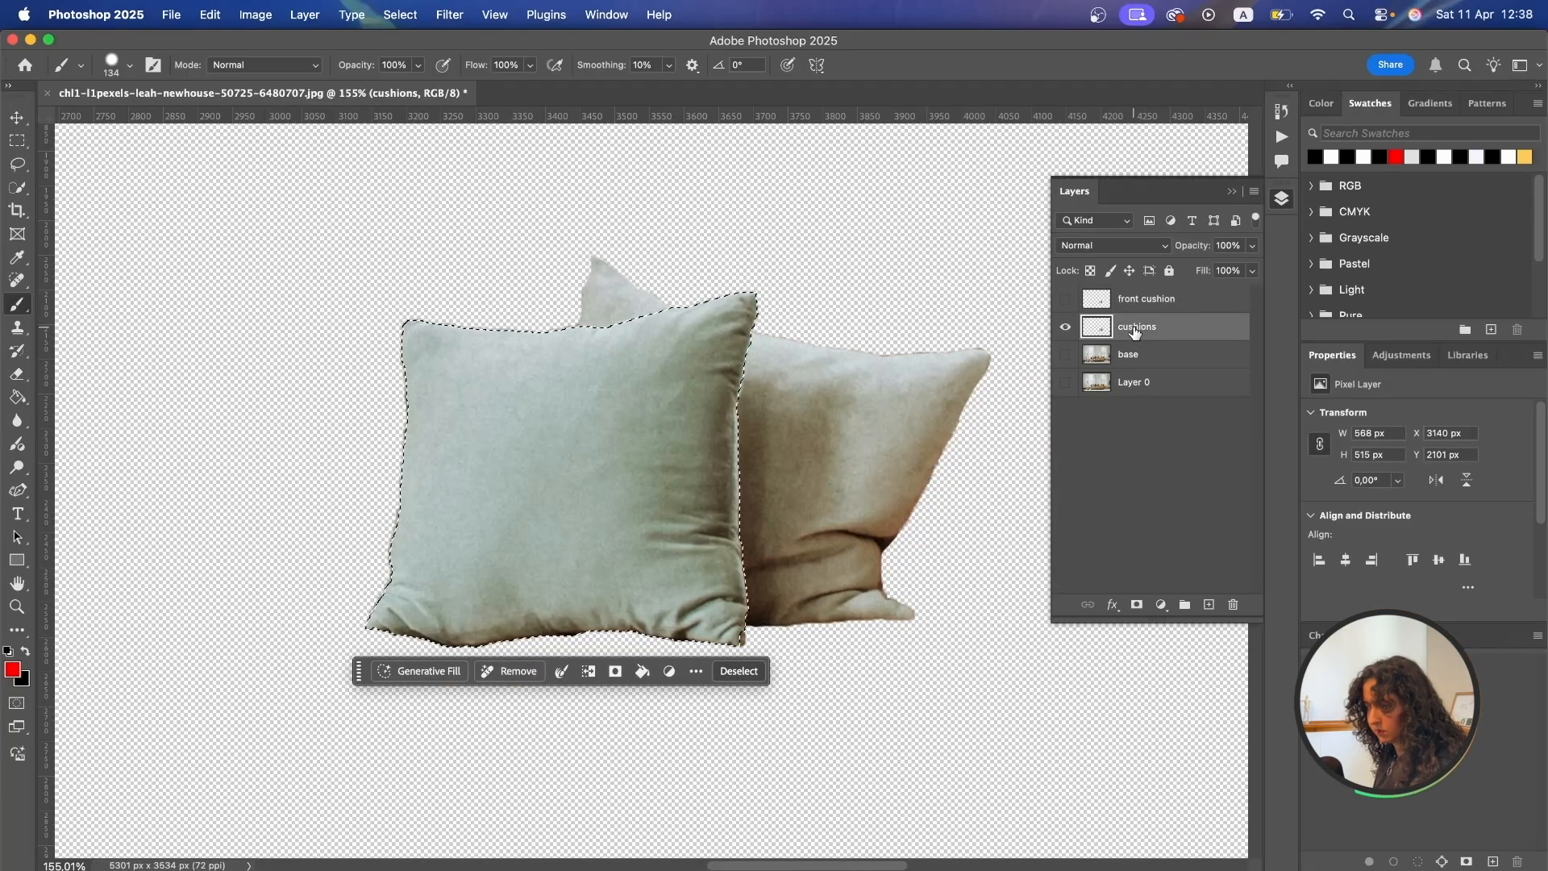
# Hide the front pillow on the cushions layer with an inverted mask from the selection, and paint its leftover outline out of the mask.
pyautogui.click(1135, 605)
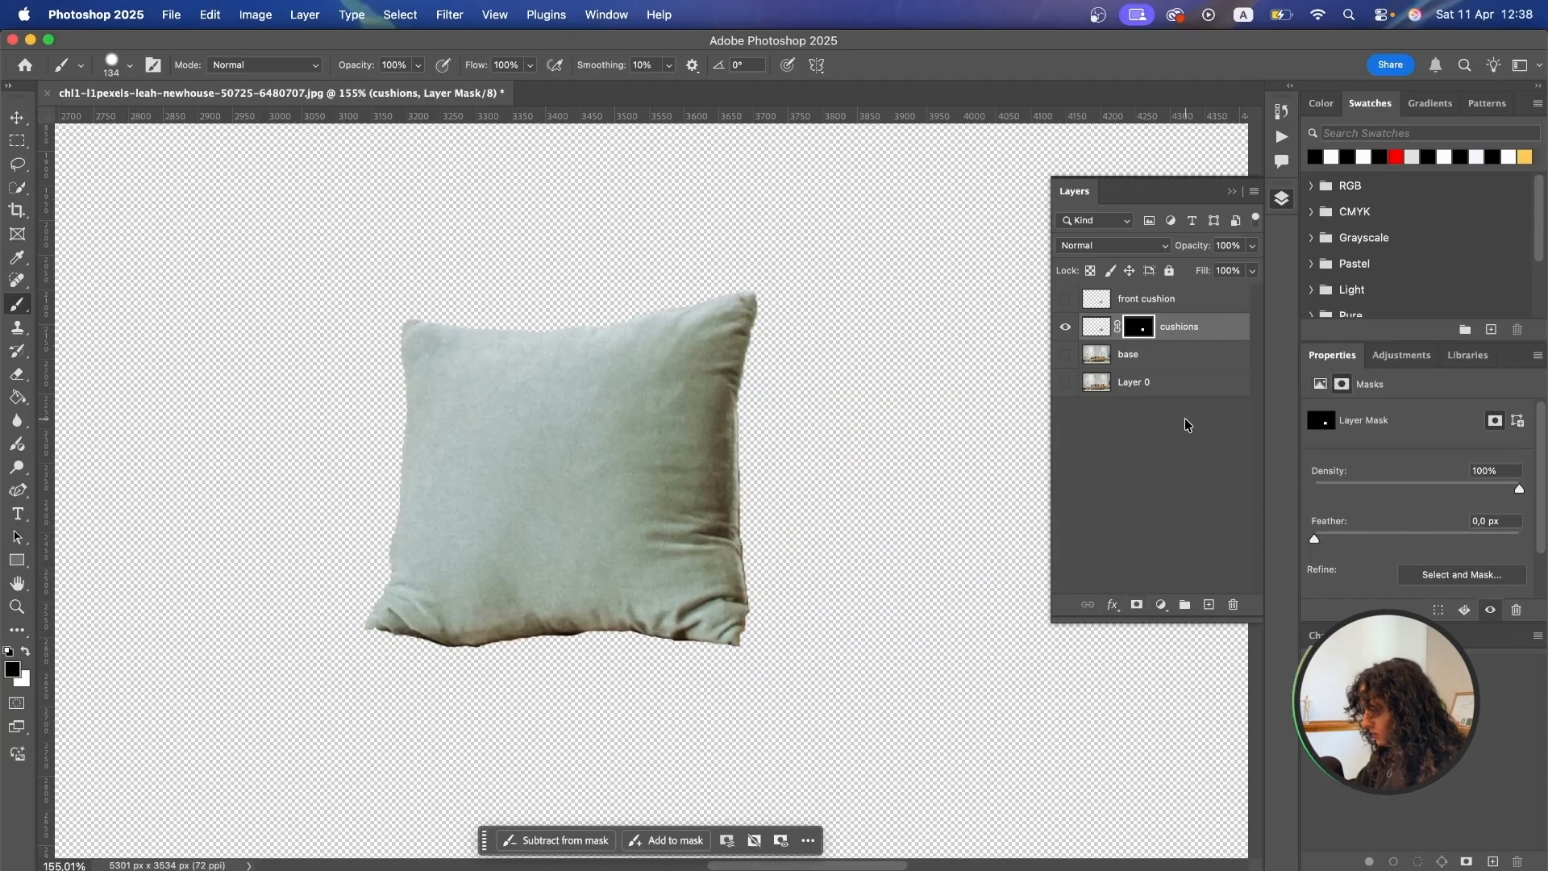
pyautogui.press('super+i')
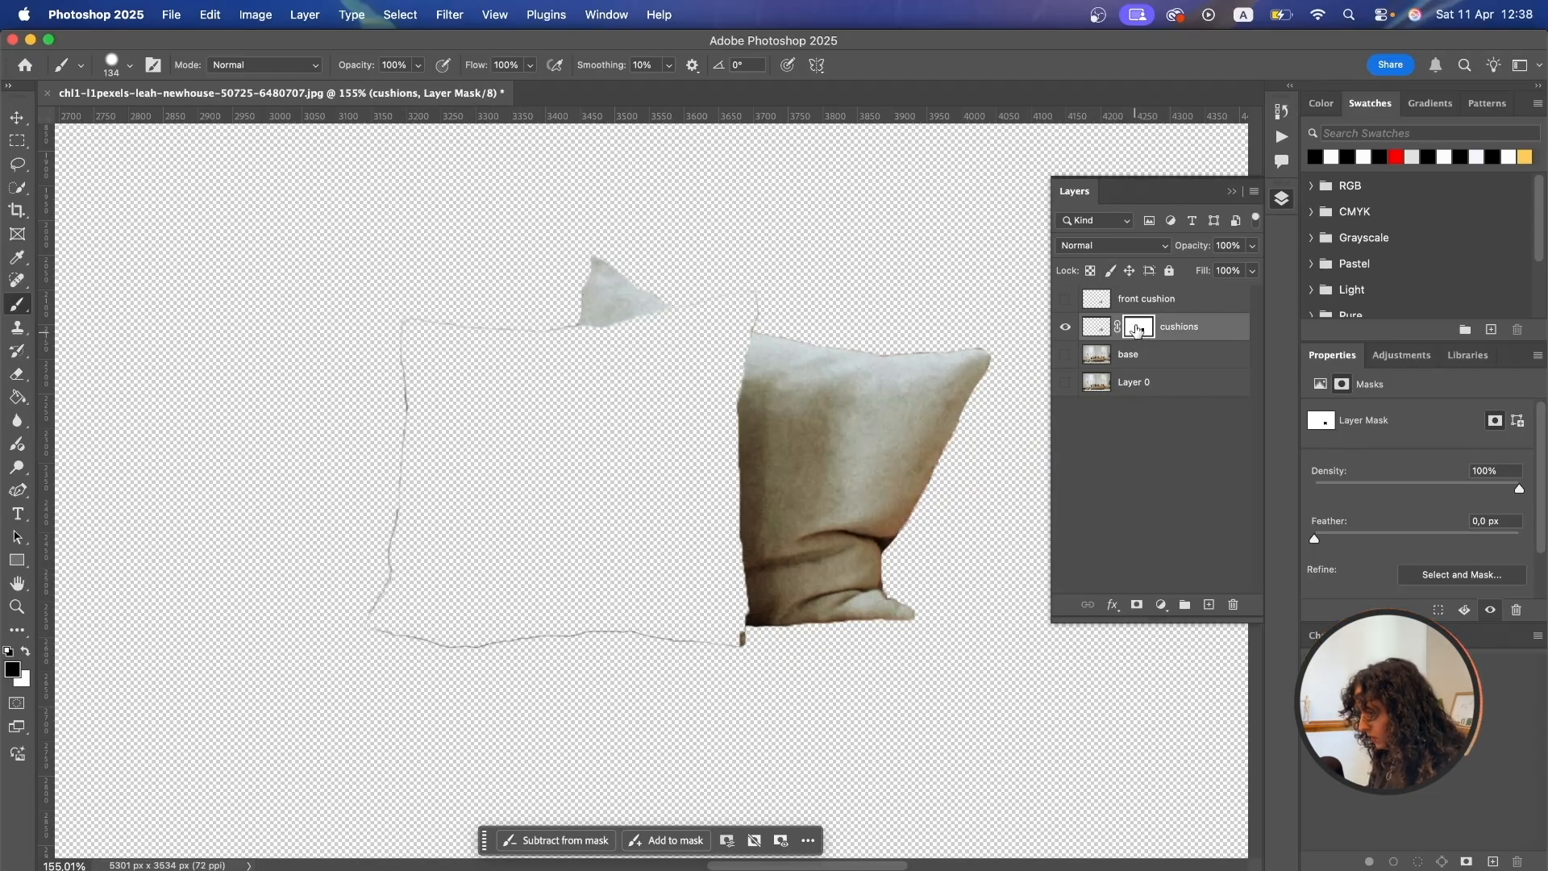
pyautogui.keyDown('shift'); pyautogui.click(1140, 329); pyautogui.keyUp('shift')
pyautogui.keyDown('shift'); pyautogui.click(1132, 326); pyautogui.keyUp('shift')
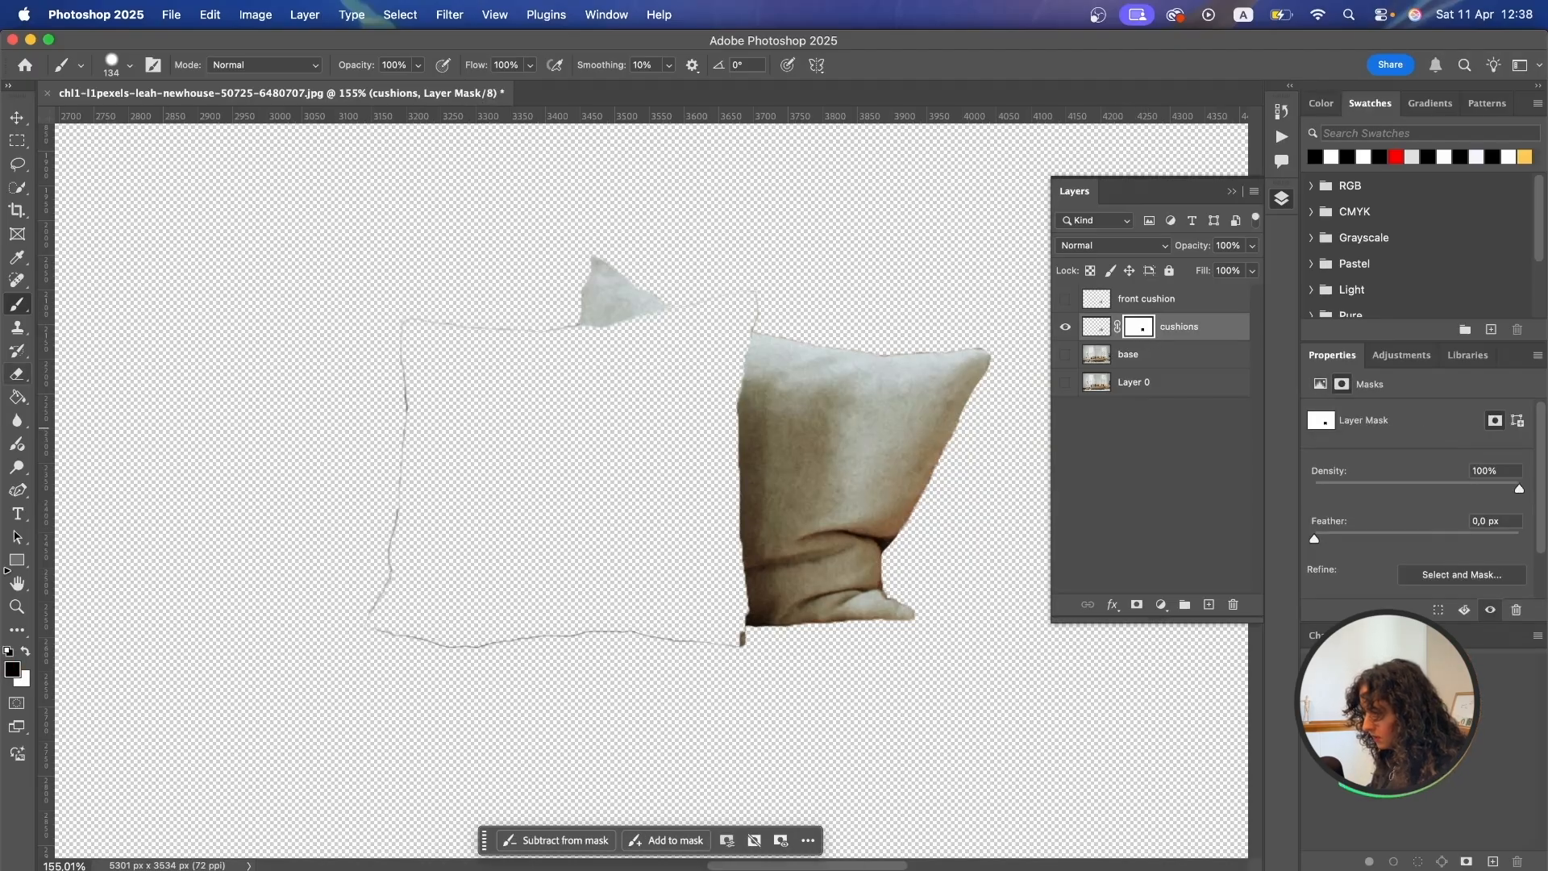
pyautogui.moveTo(367, 561)
pyautogui.mouseDown()
pyautogui.moveTo(438, 316)
pyautogui.moveTo(515, 335)
pyautogui.moveTo(581, 327)
pyautogui.mouseUp()
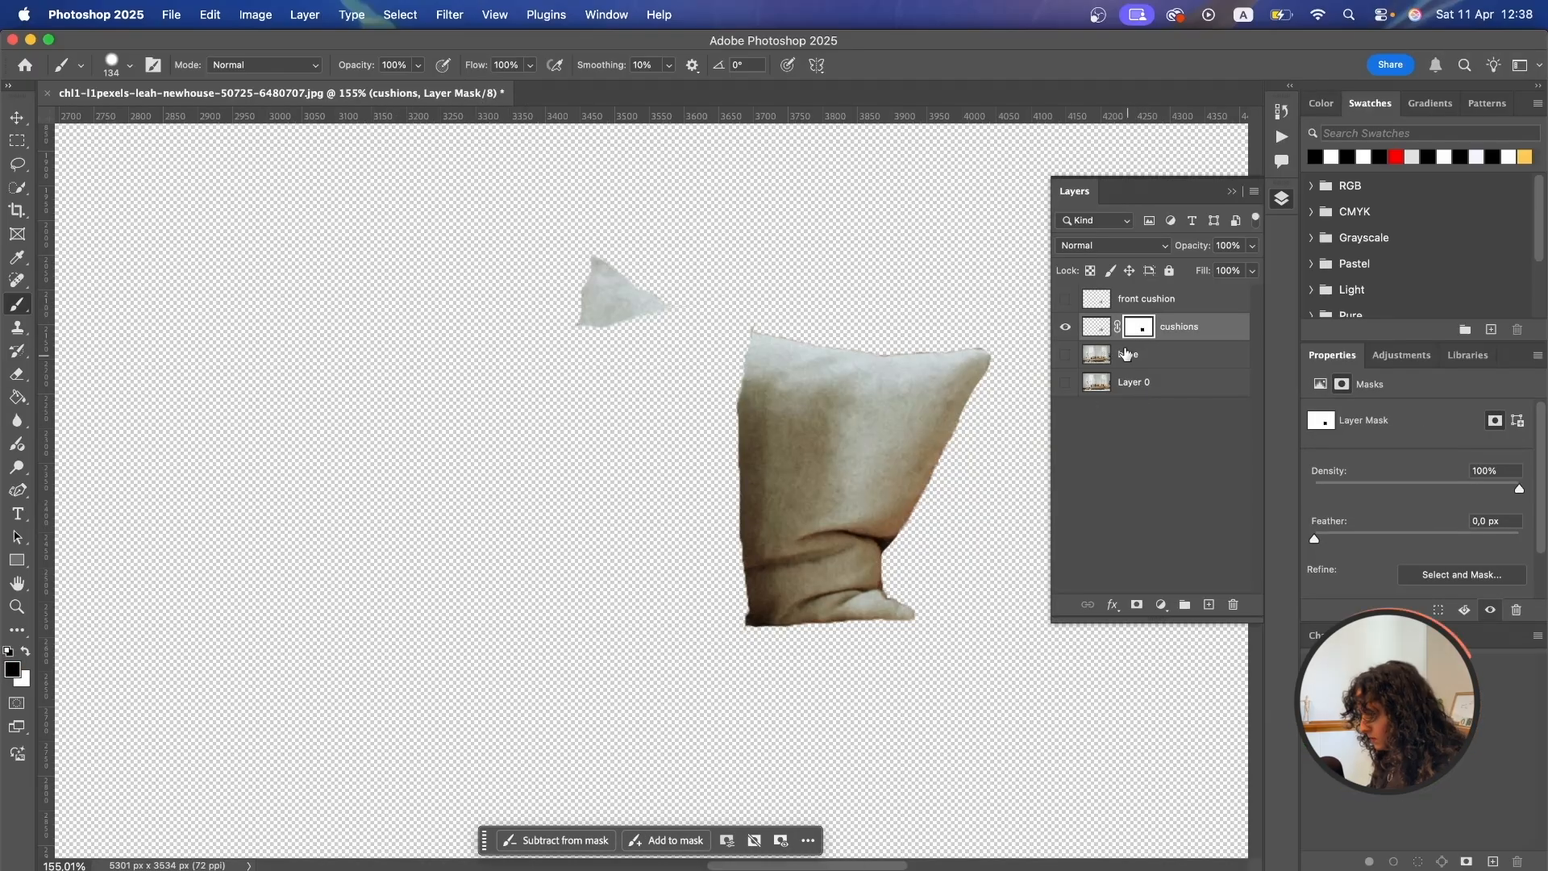
# Show the front cushion layer together with the cushions layer and rename the cushions layer as back cushion.
pyautogui.click(1066, 326)
pyautogui.click(1065, 327)
pyautogui.click(1065, 298)
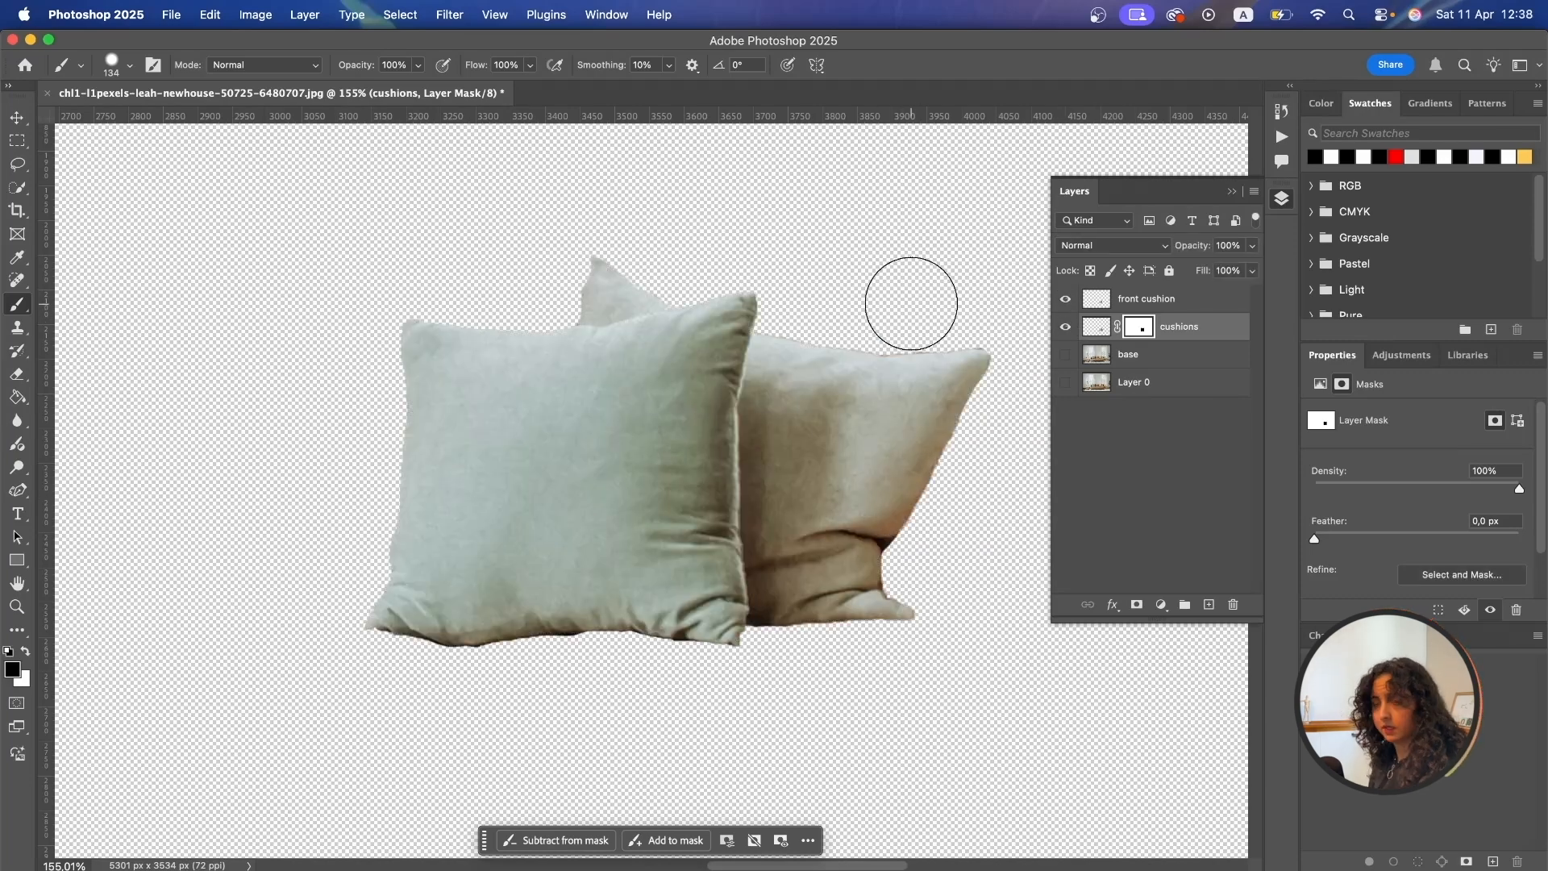
pyautogui.scroll(-3, 653, 488)
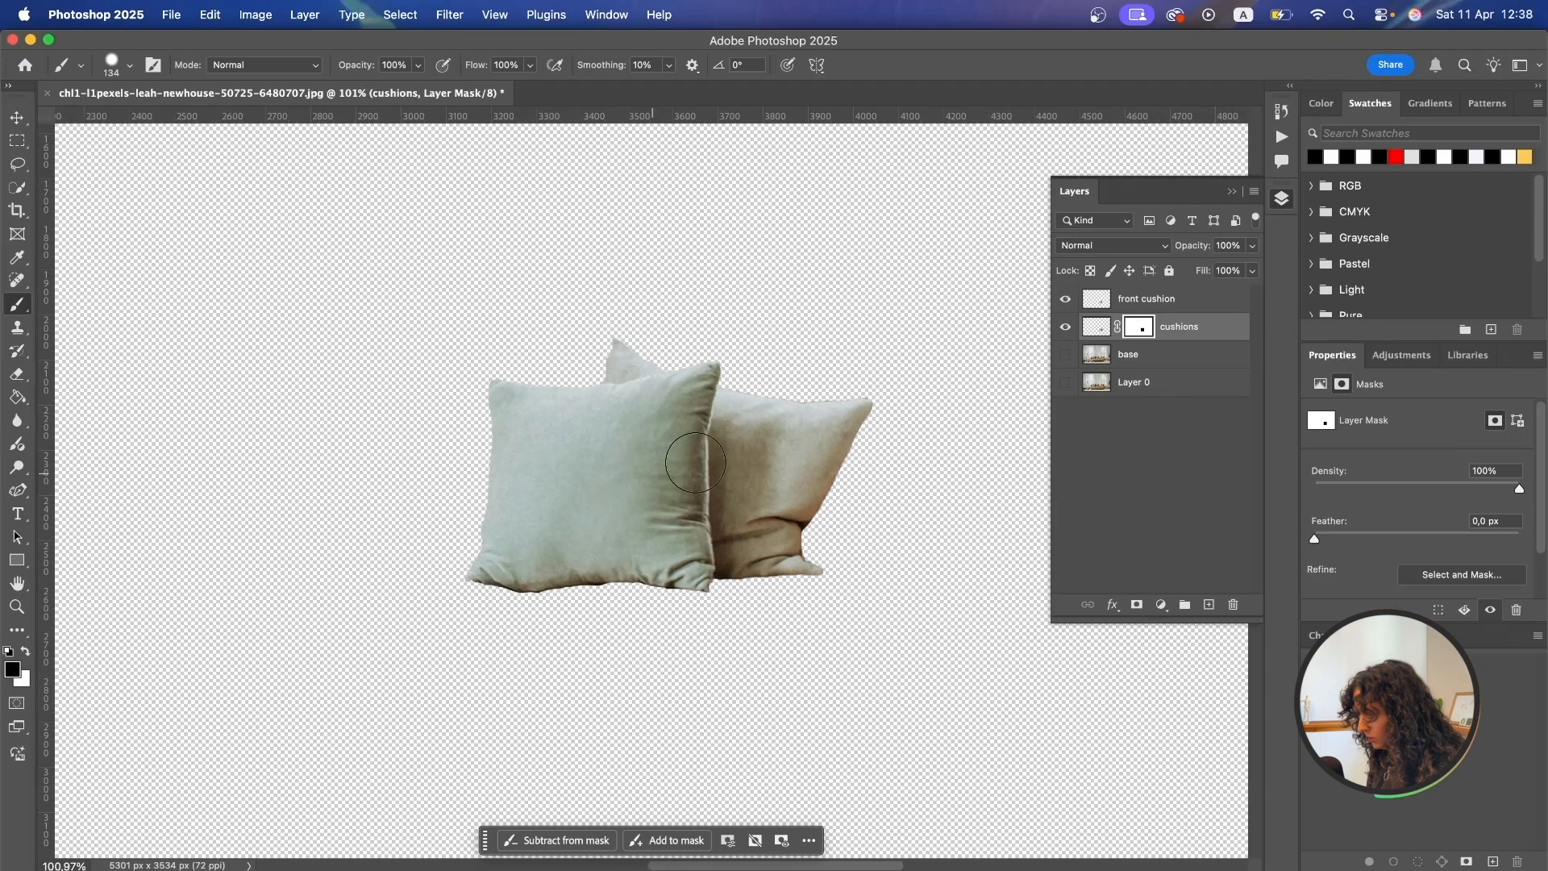
pyautogui.click(1177, 334)
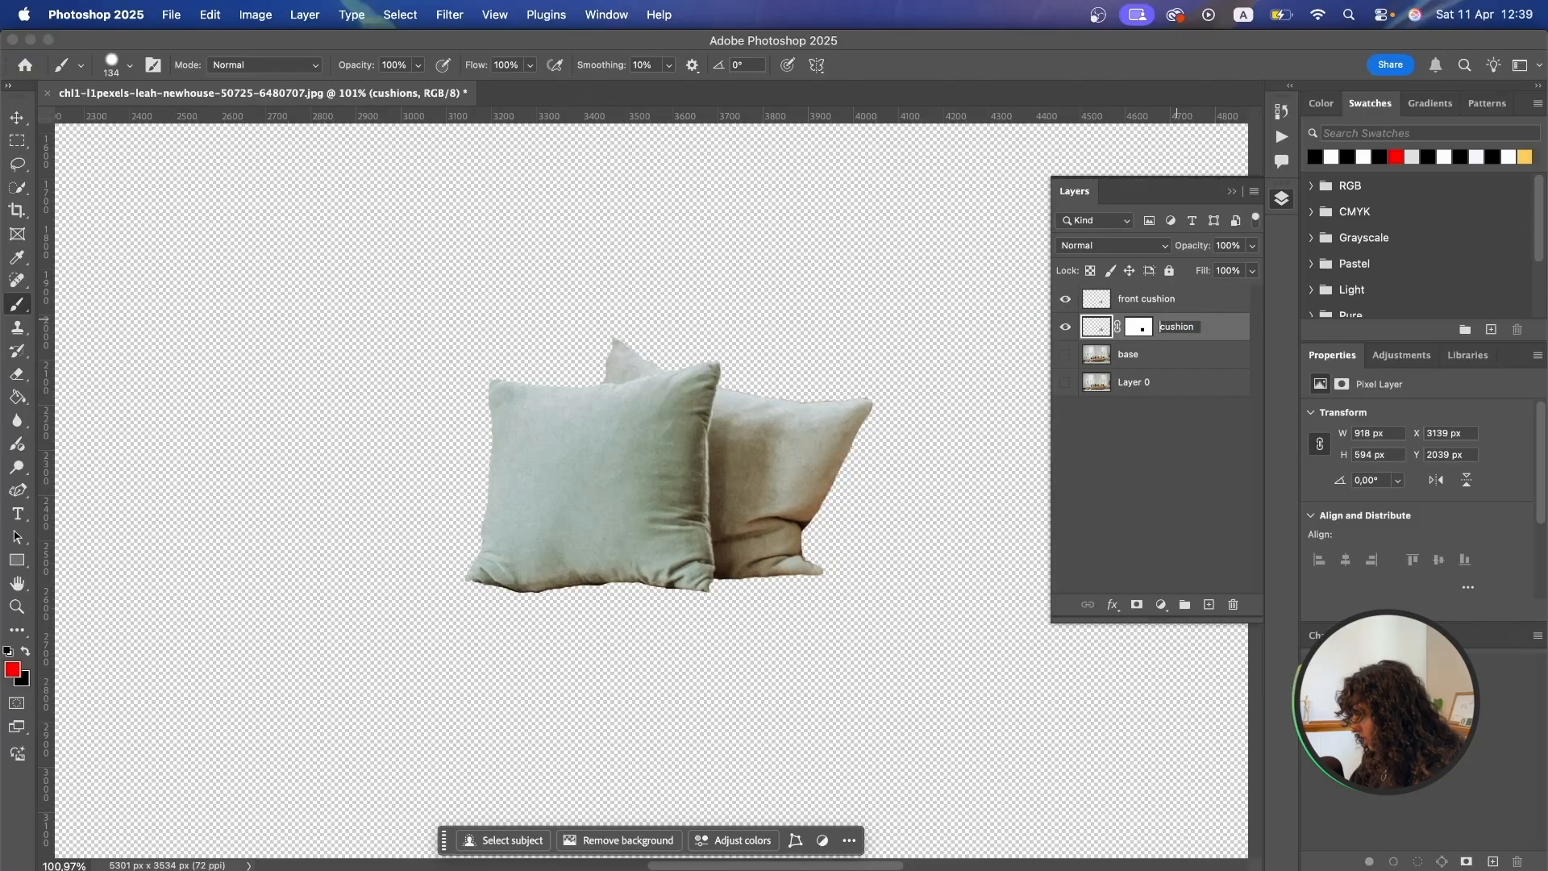
pyautogui.press('Return')
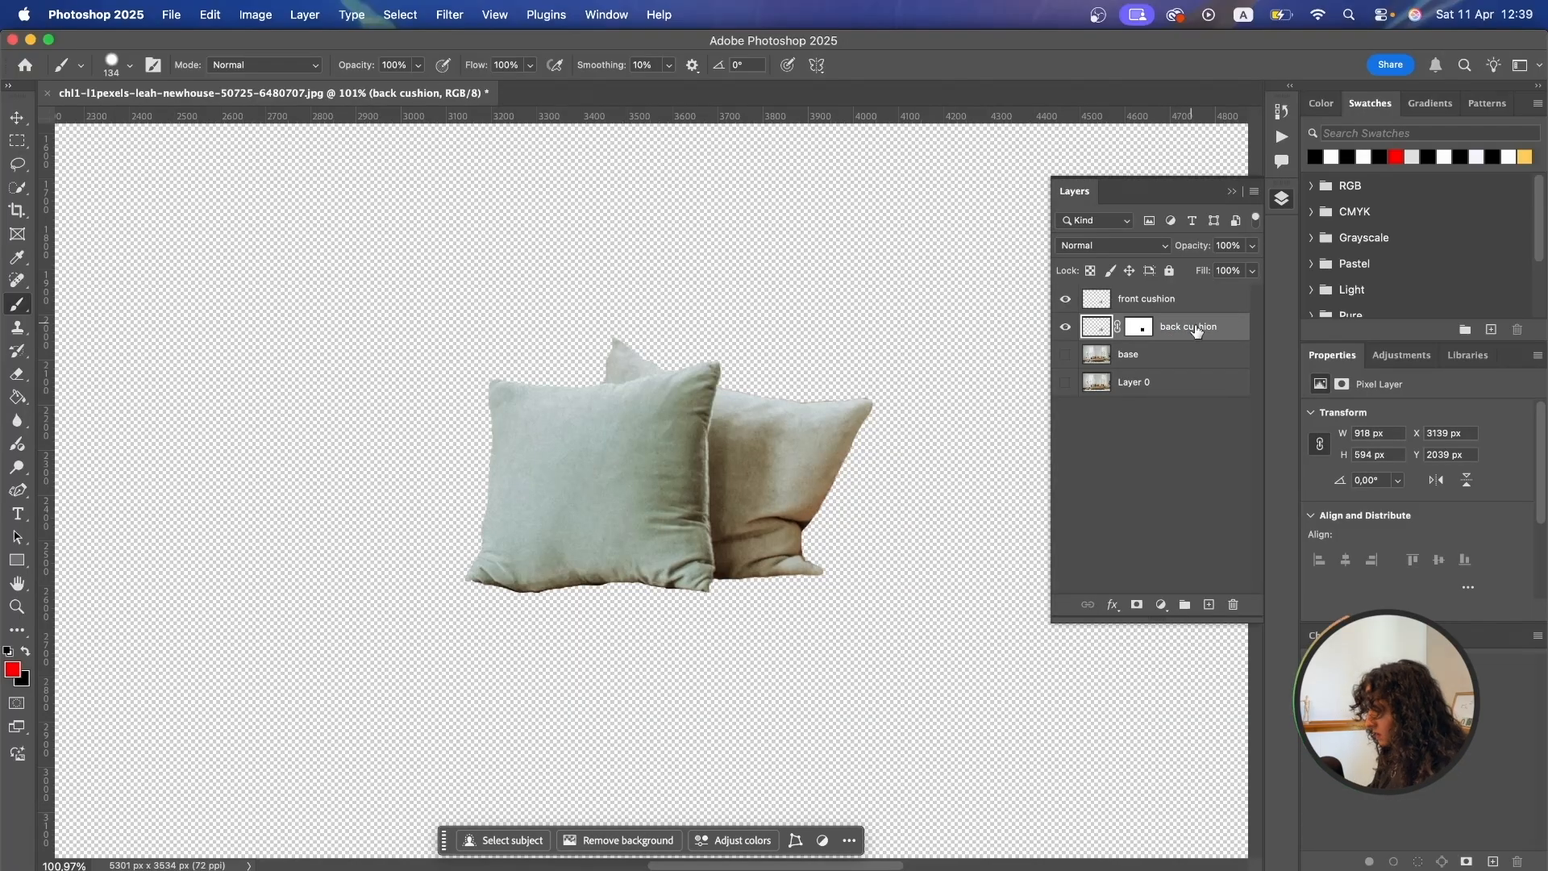
# Show the base layer beneath the two cushion layers and make it the active layer.
pyautogui.click(1066, 355)
pyautogui.scroll(-3, 482, 533)
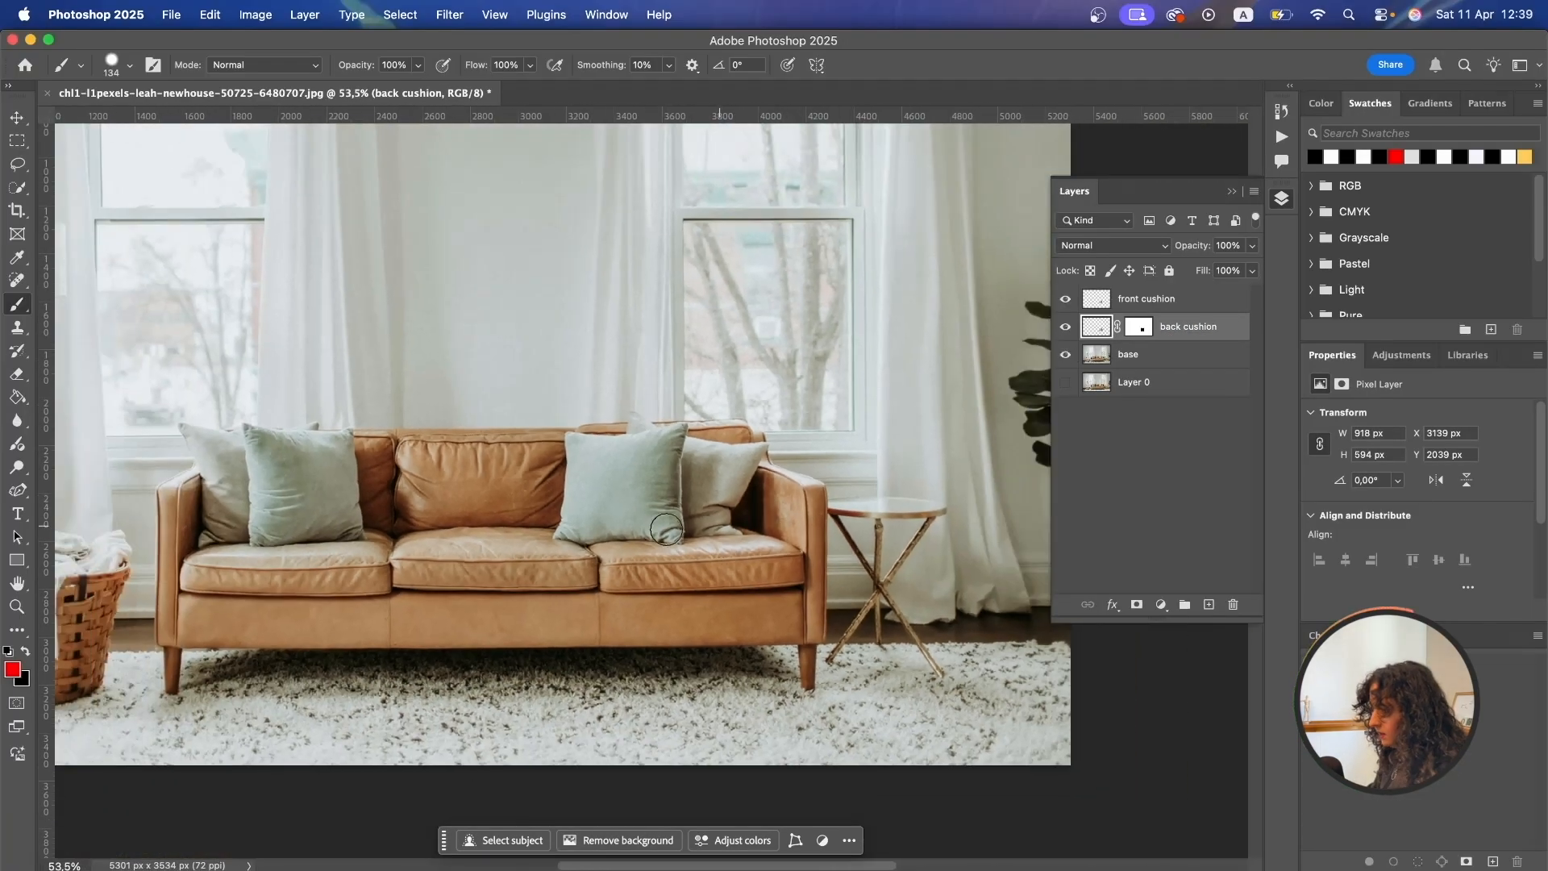
pyautogui.scroll(2, 565, 529)
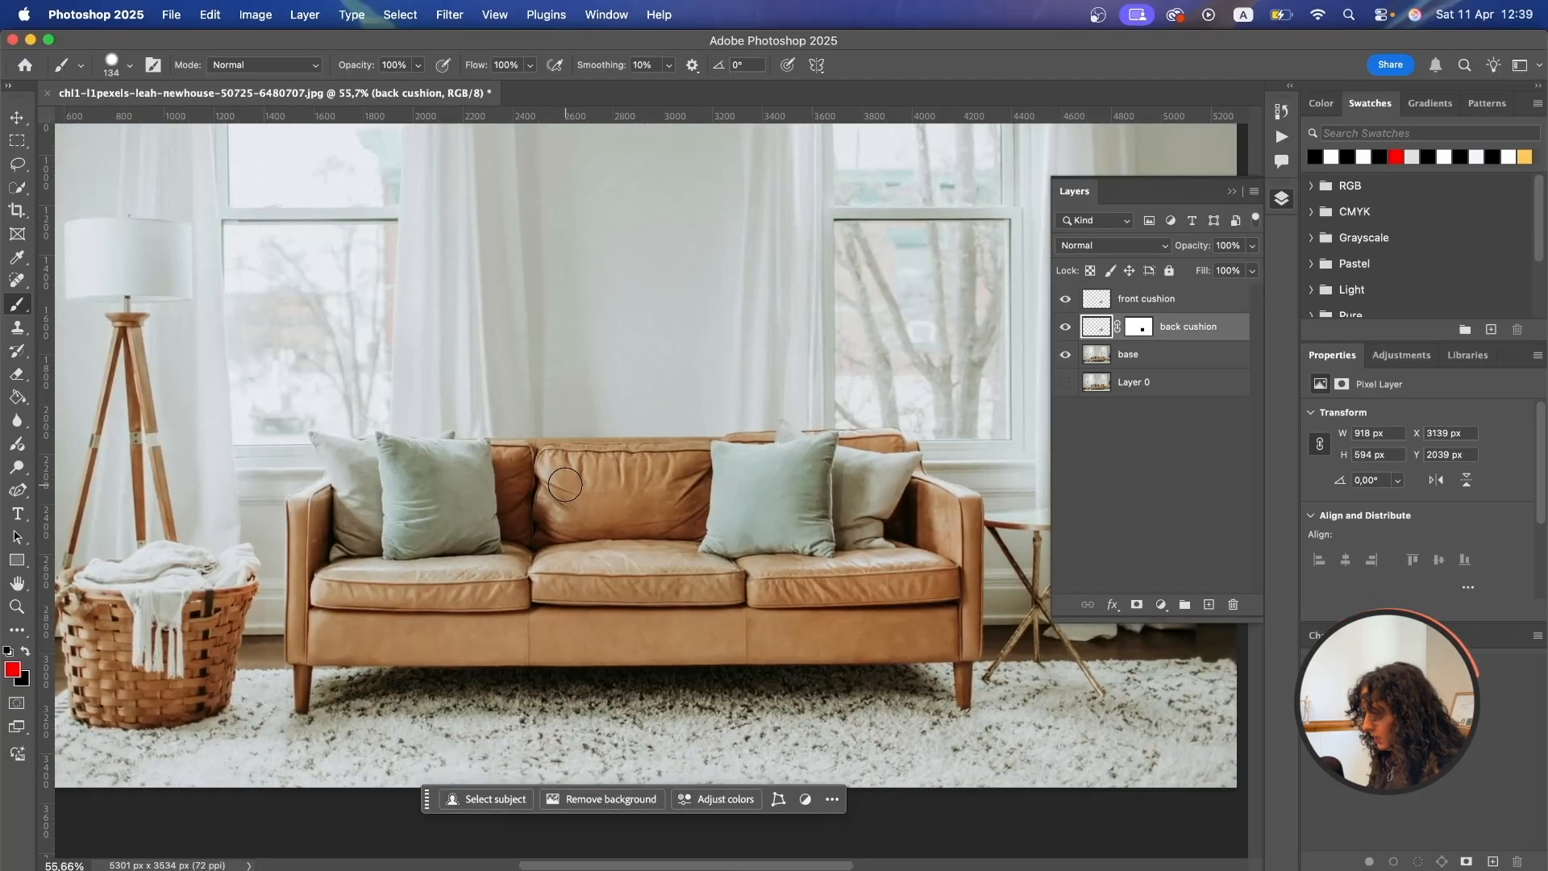
pyautogui.hscroll(-3, 661, 513)
pyautogui.scroll(-2, 661, 512)
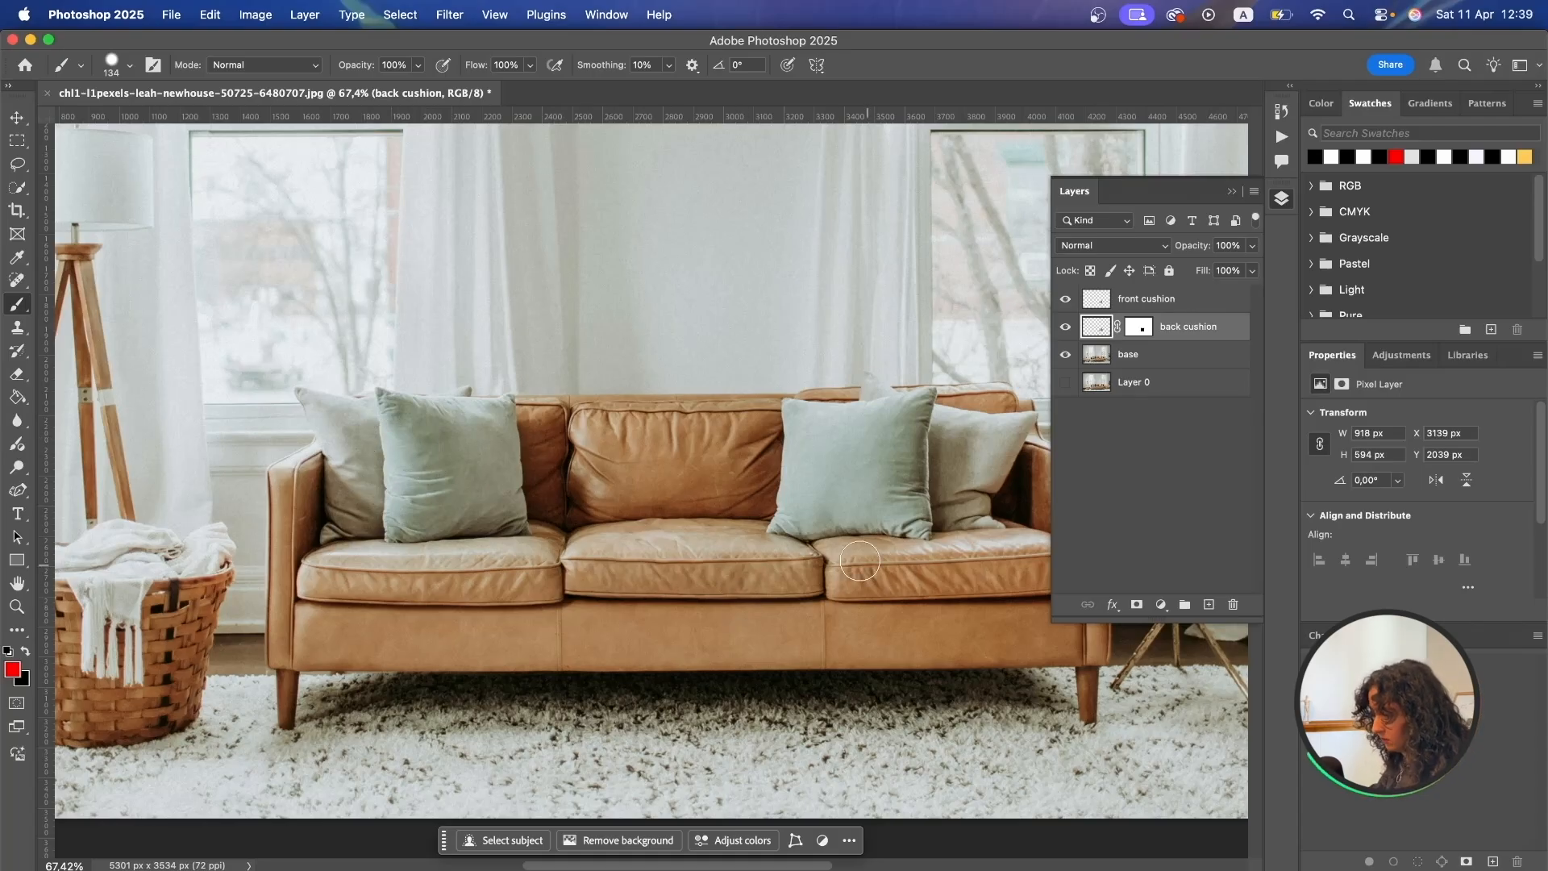
pyautogui.hscroll(1, 860, 560)
pyautogui.click(1145, 355)
pyautogui.hscroll(3, 618, 532)
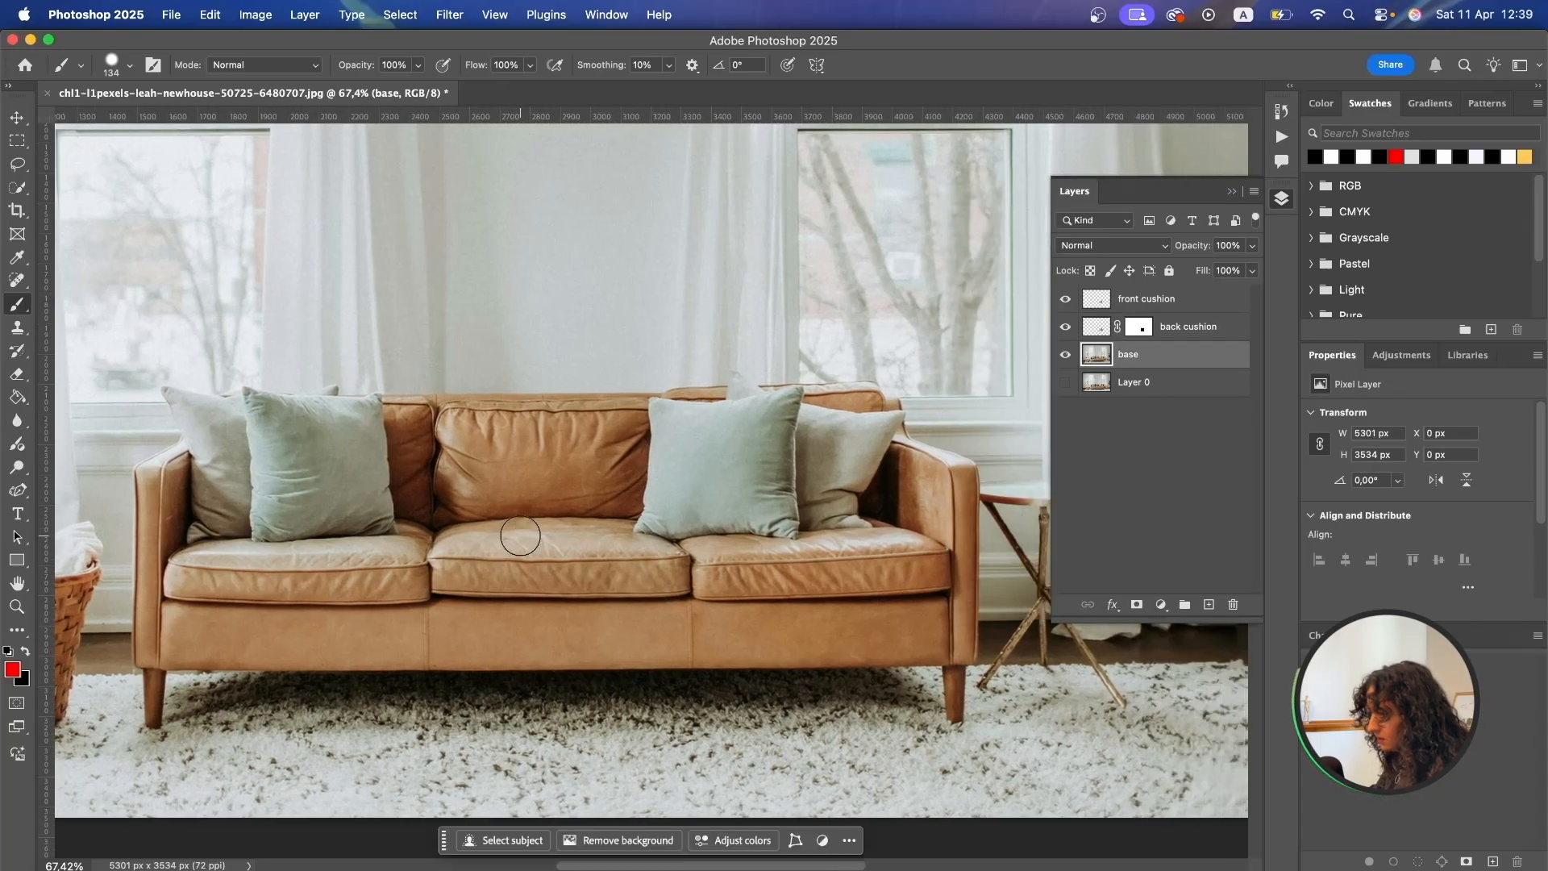
# Make a rough selection of the sofa on the base layer with the Quick Selection tool.
pyautogui.click(21, 191)
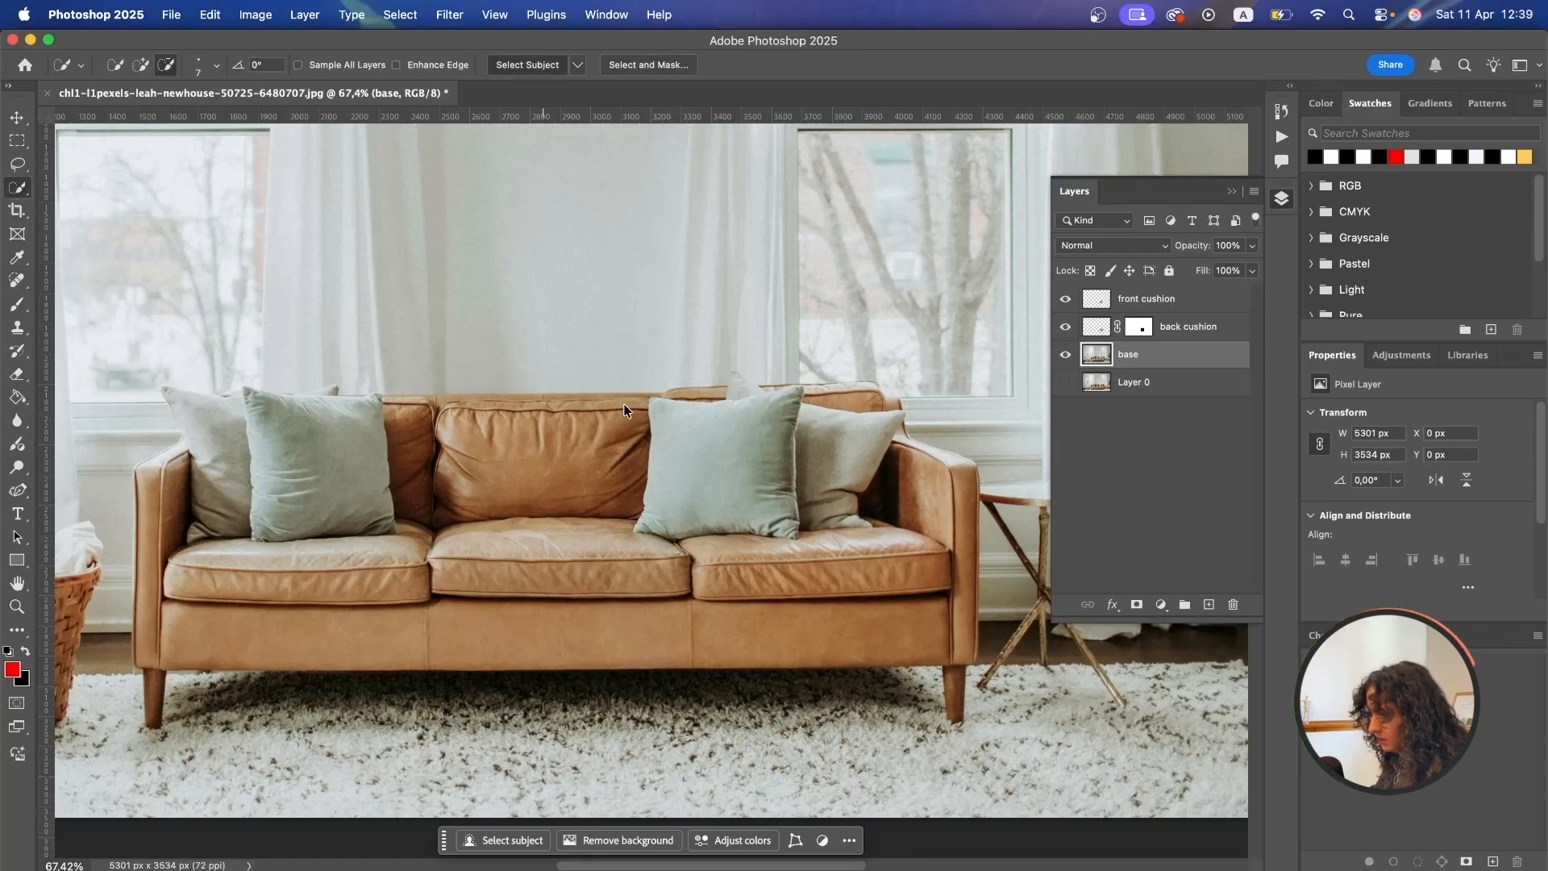
pyautogui.press('super+minus')
pyautogui.press('super+minus')
pyautogui.press('super+minus')
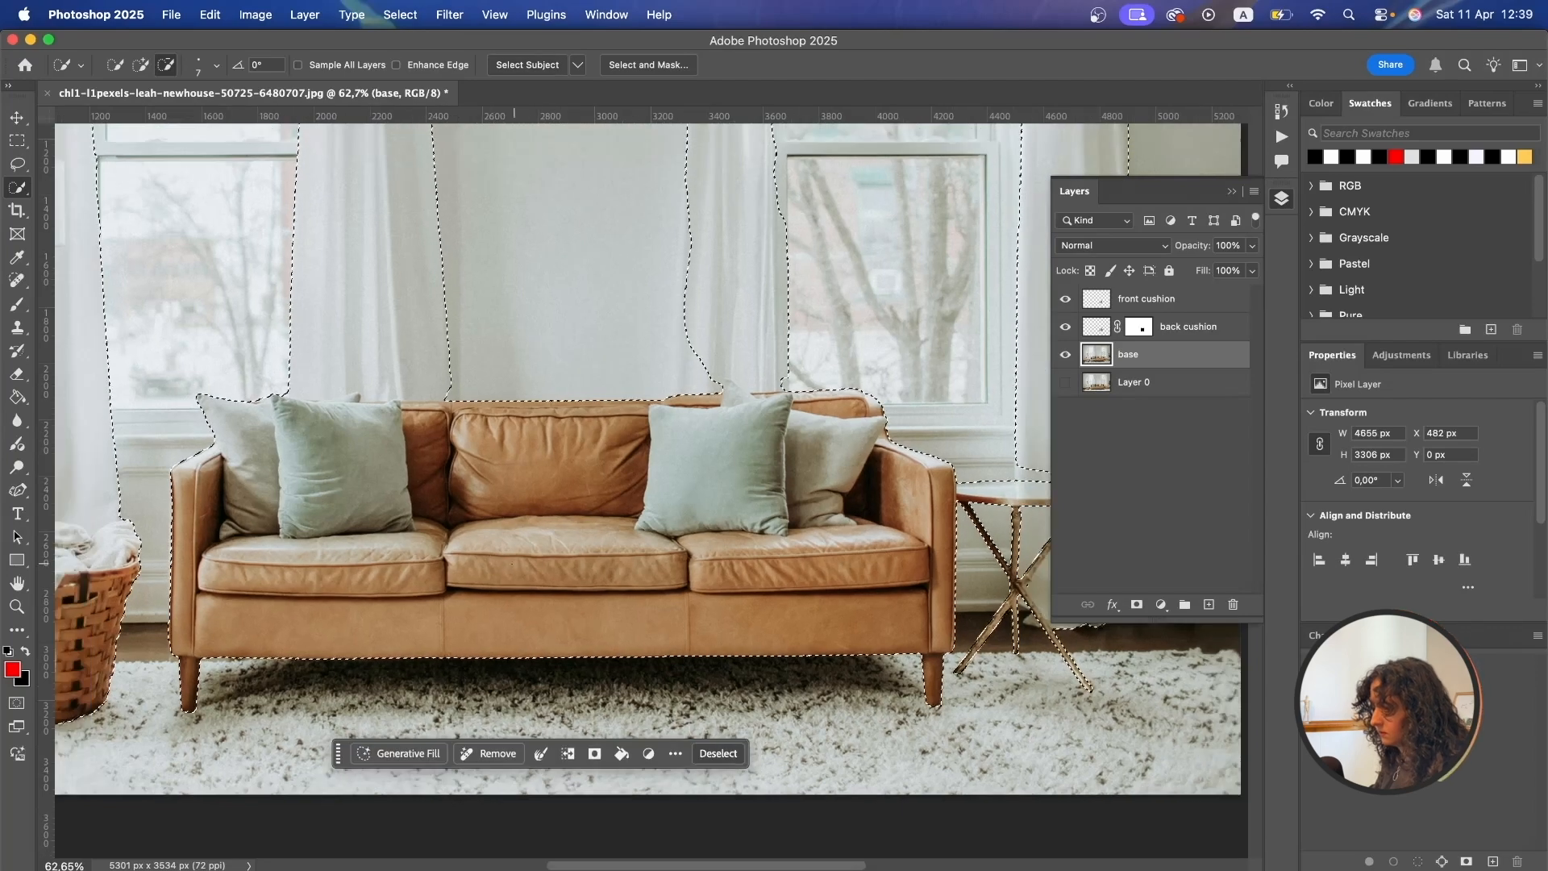
pyautogui.press('super+plus')
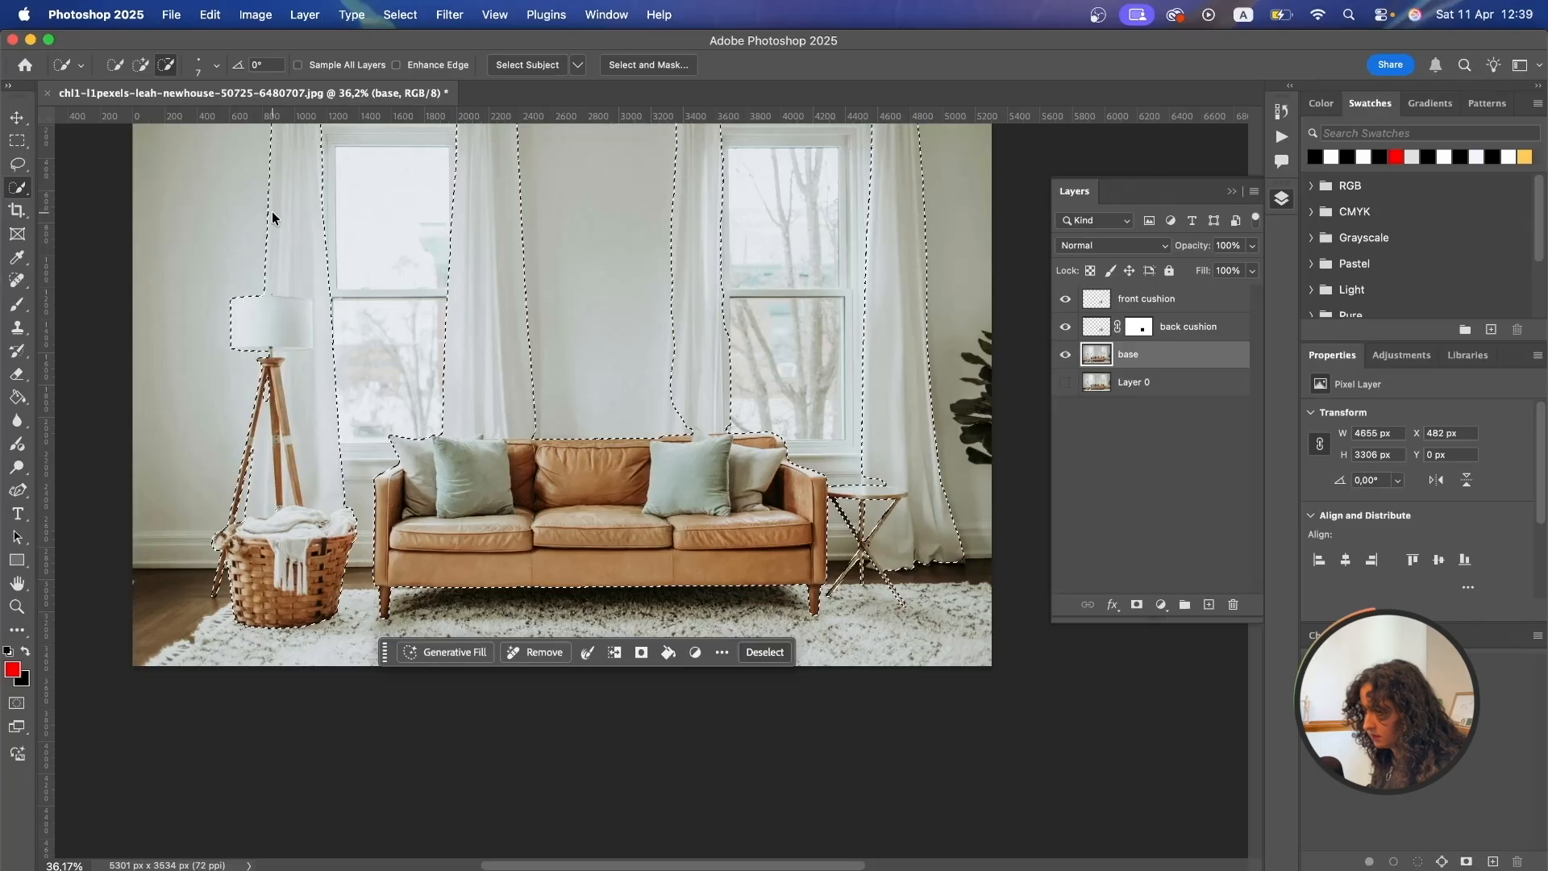
# Try to subtract the lamp and curtains from the sofa selection, and undo the subtraction.
pyautogui.moveTo(214, 253)
pyautogui.mouseDown()
pyautogui.moveTo(479, 258)
pyautogui.moveTo(537, 276)
pyautogui.mouseUp()
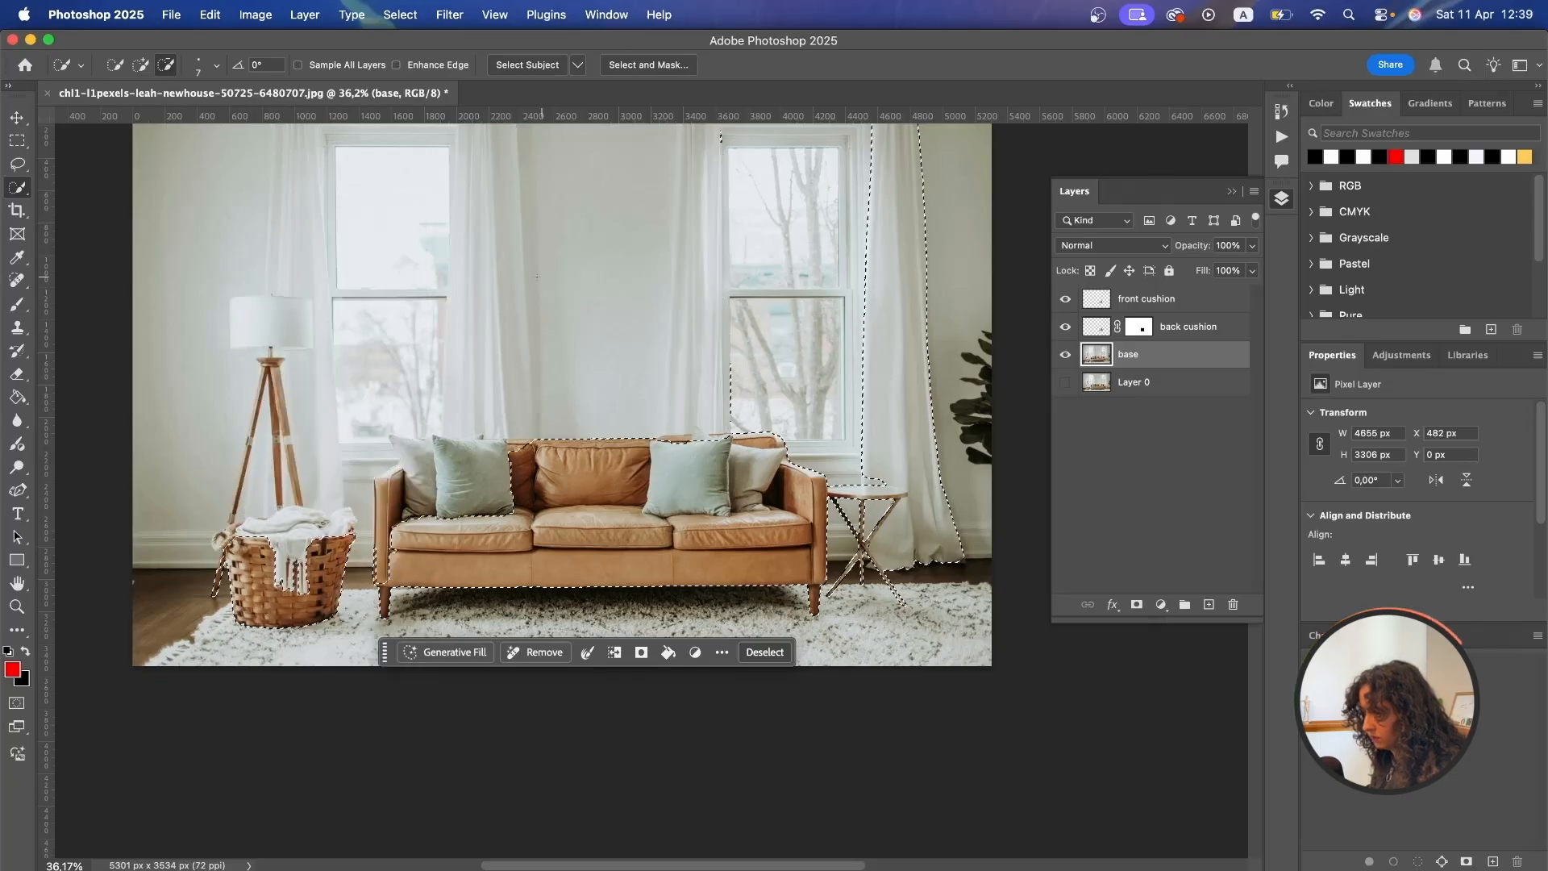
pyautogui.press('super+z')
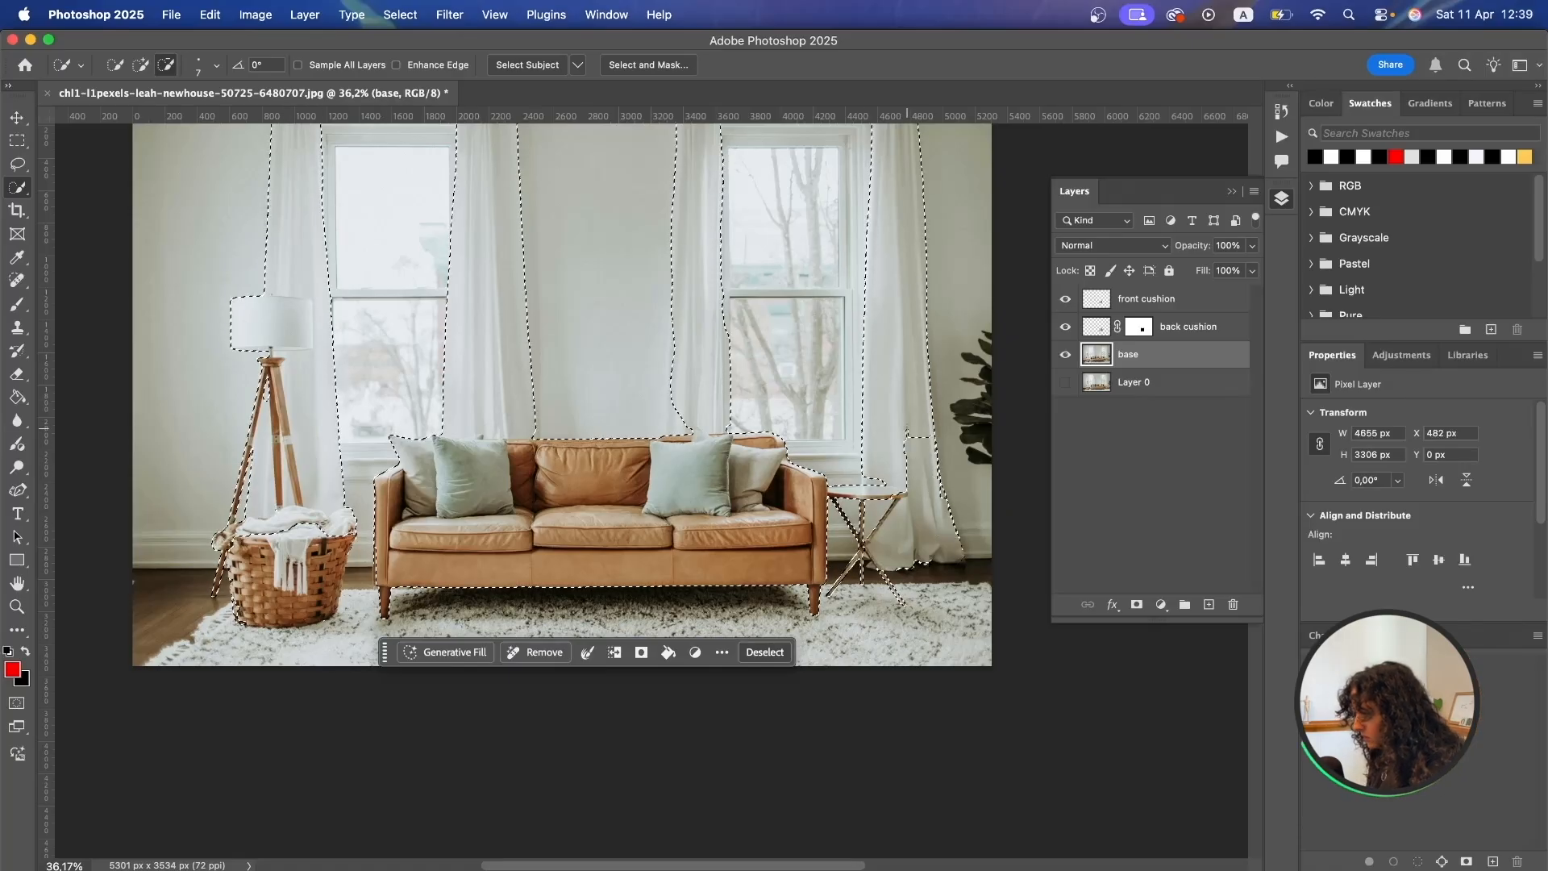
# Mask the floor lamp and the curtains out of the selection in Quick Mask, using a 332 px brush.
pyautogui.press('q')
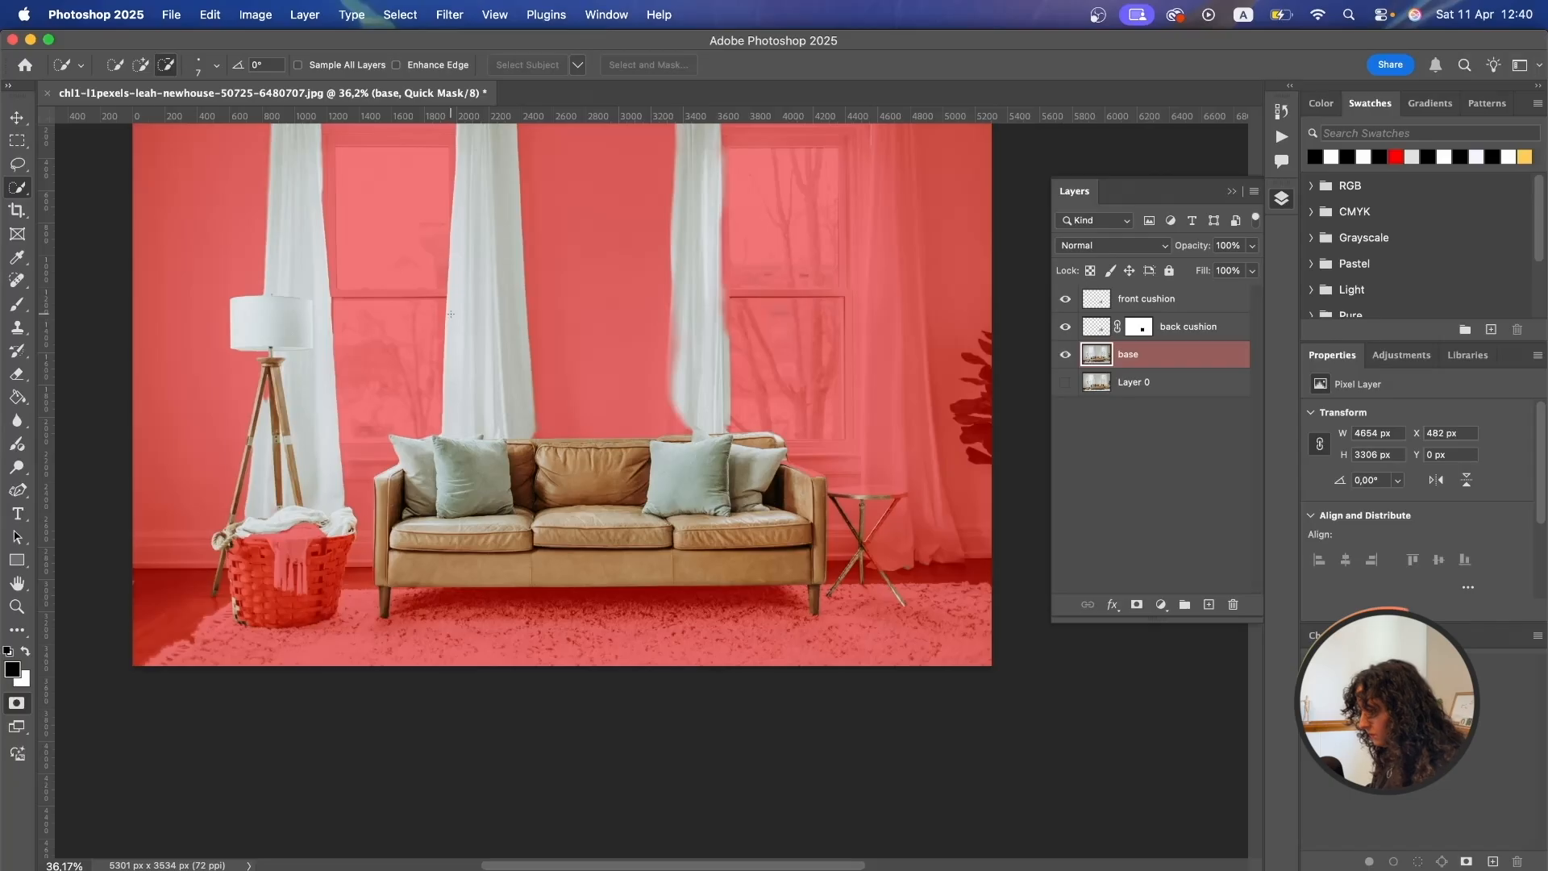
pyautogui.press('b')
pyautogui.rightClick(276, 232)
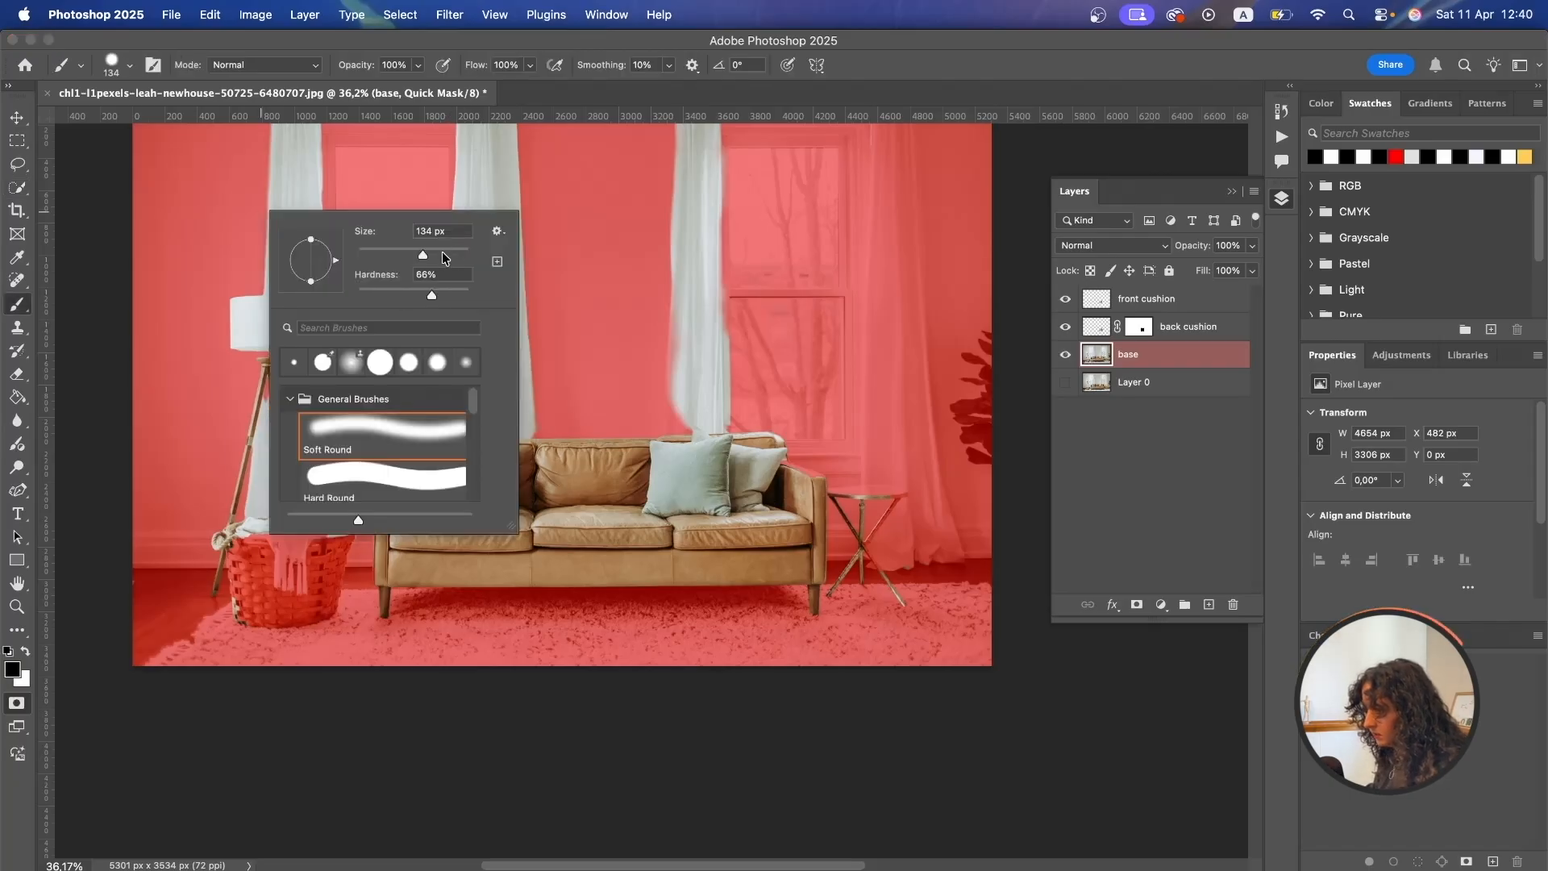
pyautogui.rightClick(312, 275)
pyautogui.moveTo(266, 196)
pyautogui.mouseDown()
pyautogui.moveTo(442, 173)
pyautogui.moveTo(339, 138)
pyautogui.moveTo(636, 201)
pyautogui.moveTo(303, 235)
pyautogui.moveTo(228, 351)
pyautogui.moveTo(274, 492)
pyautogui.moveTo(226, 633)
pyautogui.moveTo(296, 462)
pyautogui.moveTo(334, 507)
pyautogui.moveTo(298, 279)
pyautogui.moveTo(524, 208)
pyautogui.mouseUp()
pyautogui.moveTo(682, 245)
pyautogui.mouseDown()
pyautogui.moveTo(769, 345)
pyautogui.moveTo(661, 286)
pyautogui.moveTo(455, 393)
pyautogui.moveTo(722, 377)
pyautogui.moveTo(693, 397)
pyautogui.moveTo(731, 403)
pyautogui.mouseUp()
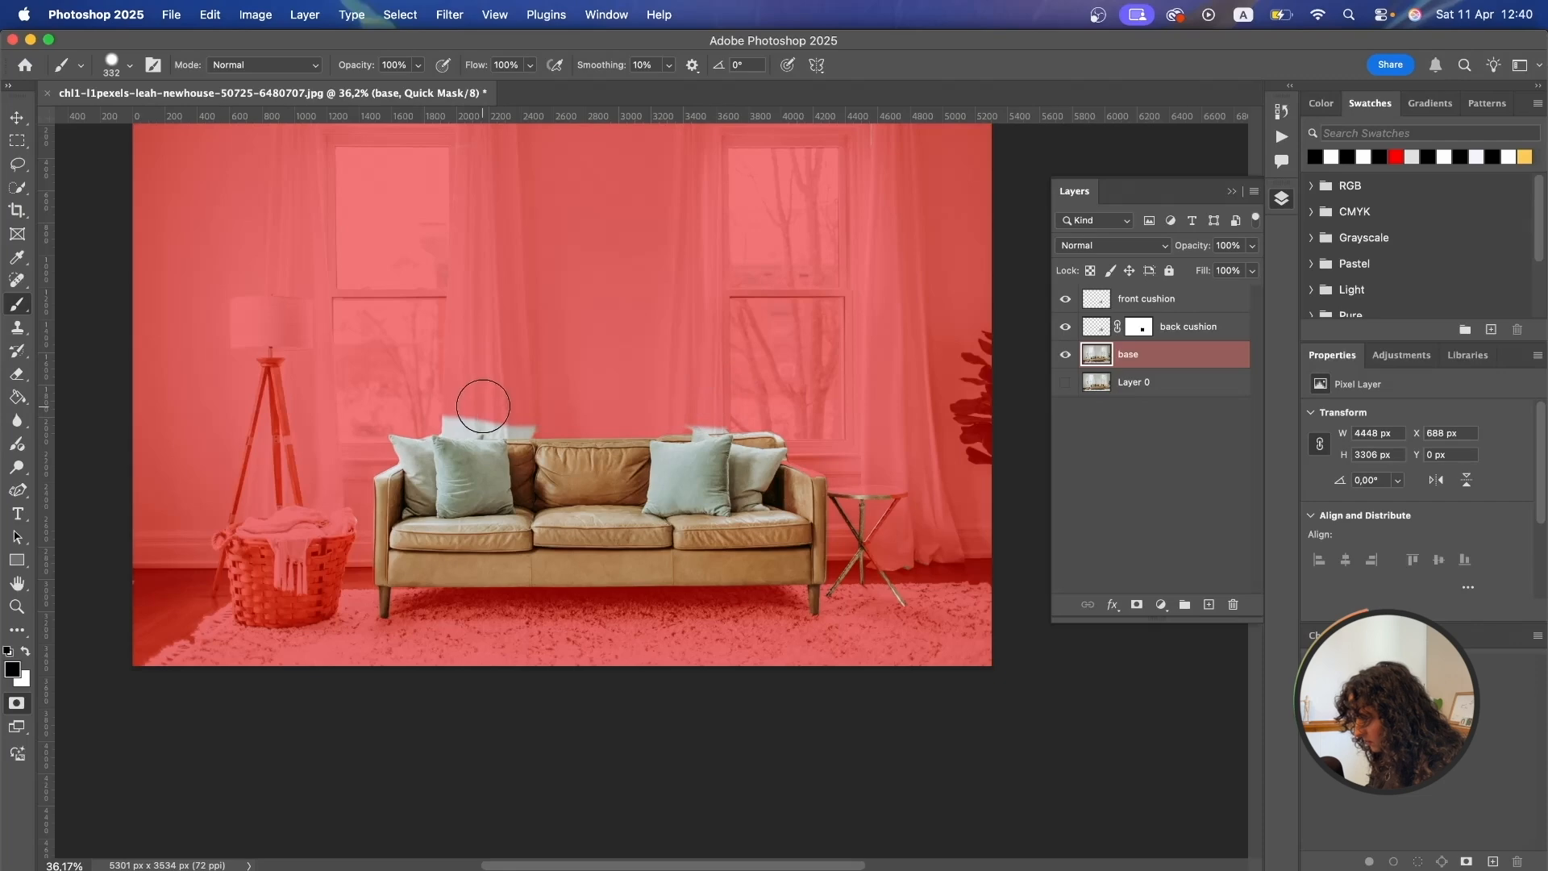
# Mask out the remaining strip of curtain above the left pillows and sofa back with a 100 px brush.
pyautogui.scroll(6, 315, 468)
pyautogui.scroll(10, 352, 501)
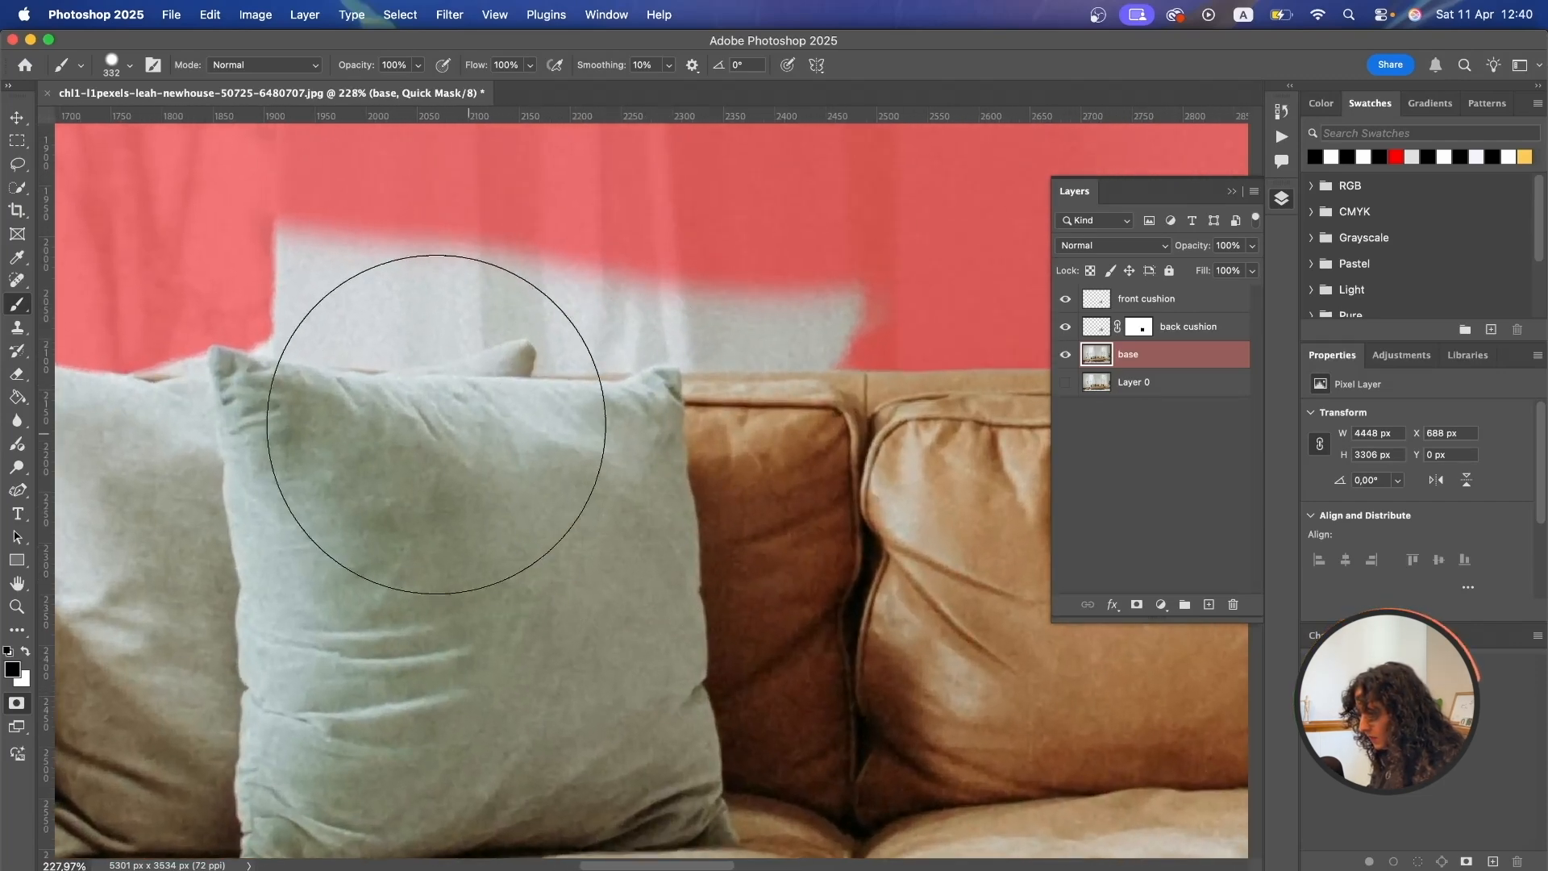
pyautogui.moveTo(403, 412)
pyautogui.mouseDown()
pyautogui.moveTo(505, 499)
pyautogui.moveTo(489, 499)
pyautogui.mouseUp()
pyautogui.press('[')
pyautogui.press('[')
pyautogui.press('[')
pyautogui.press('[')
pyautogui.press('[')
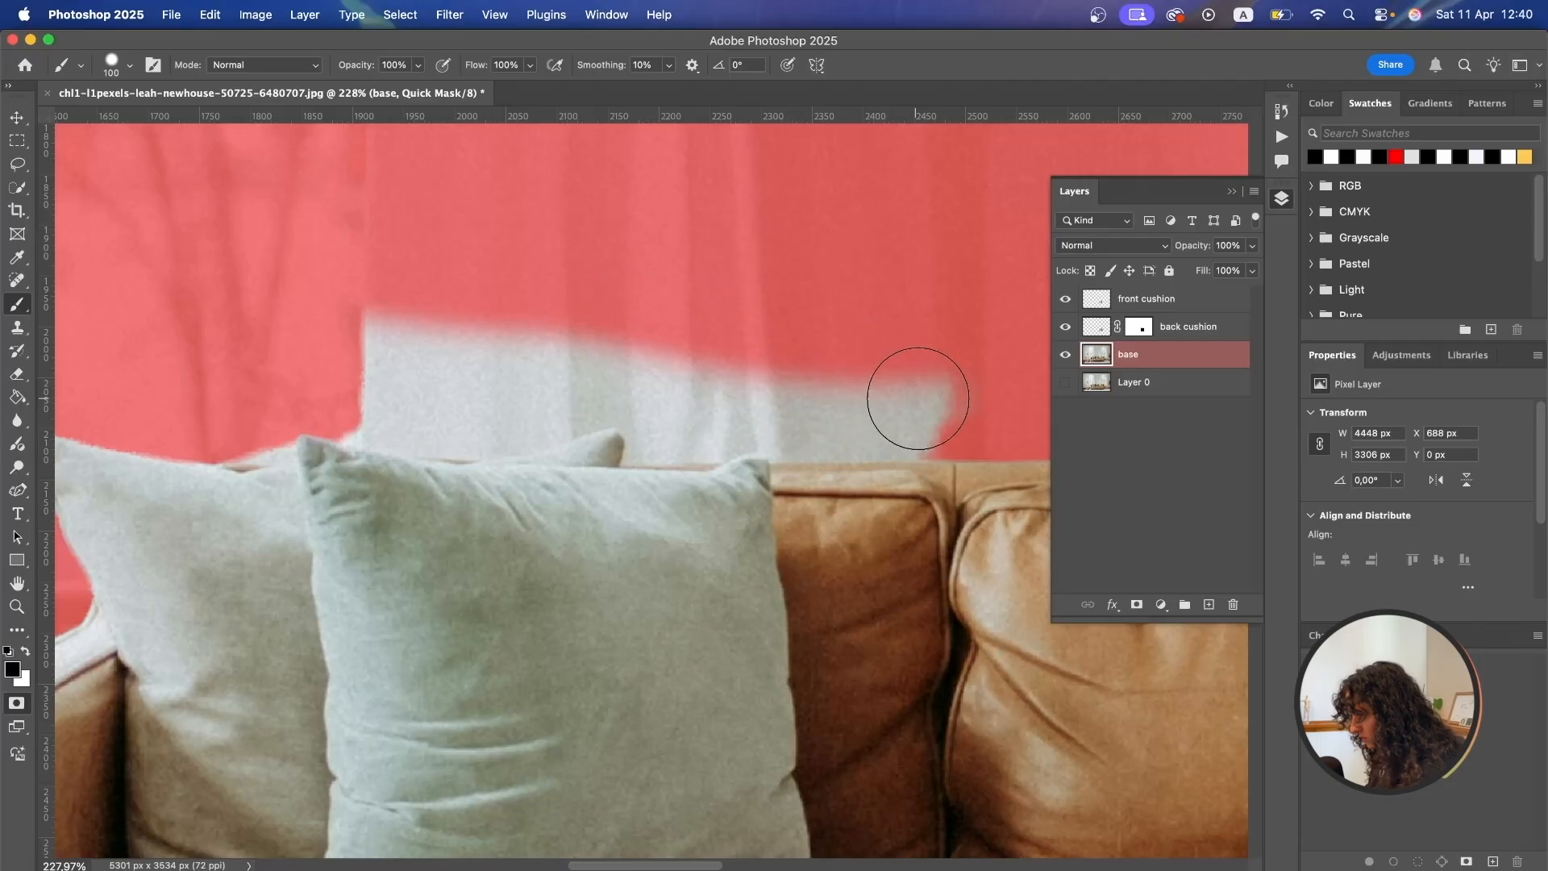
pyautogui.moveTo(906, 397)
pyautogui.mouseDown()
pyautogui.moveTo(864, 399)
pyautogui.moveTo(937, 409)
pyautogui.moveTo(741, 396)
pyautogui.moveTo(685, 409)
pyautogui.moveTo(736, 408)
pyautogui.moveTo(400, 347)
pyautogui.moveTo(472, 337)
pyautogui.moveTo(361, 379)
pyautogui.mouseUp()
pyautogui.scroll(1, 361, 379)
pyautogui.moveTo(299, 358)
pyautogui.mouseDown()
pyautogui.moveTo(398, 370)
pyautogui.moveTo(535, 334)
pyautogui.moveTo(219, 359)
pyautogui.moveTo(239, 343)
pyautogui.moveTo(681, 356)
pyautogui.mouseUp()
# Refine the Quick Mask along the upper edges of the left pillows with the brush reduced to 15 px.
pyautogui.press('[')
pyautogui.press('[')
pyautogui.press('[')
pyautogui.press('[')
pyautogui.press('[')
pyautogui.press('[')
pyautogui.press('[')
pyautogui.press('[')
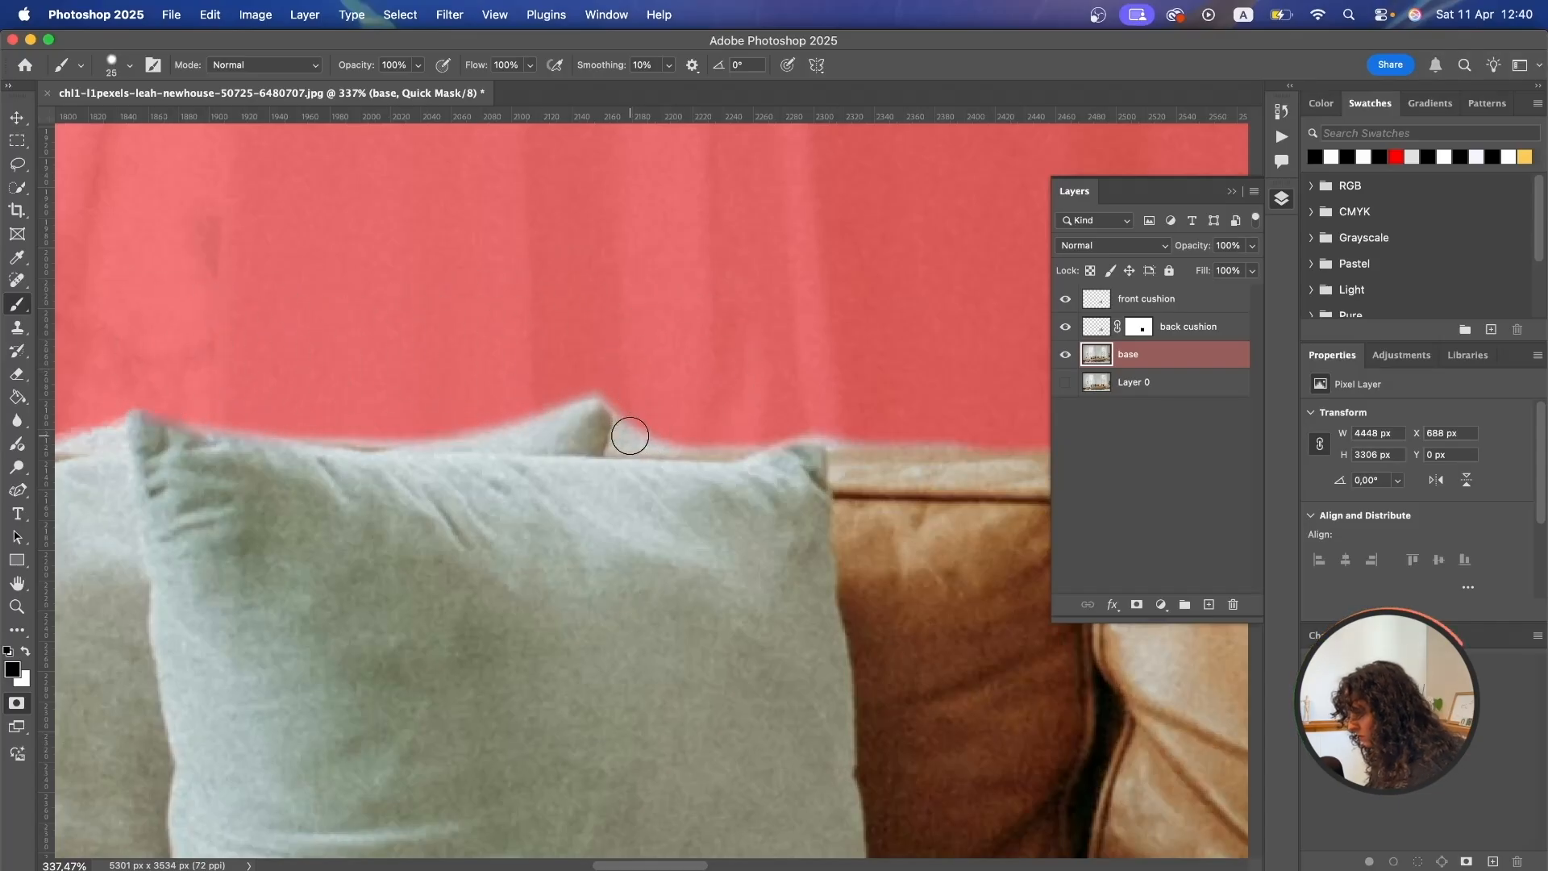
pyautogui.press('super+equal')
pyautogui.moveTo(602, 383)
pyautogui.mouseDown()
pyautogui.moveTo(820, 388)
pyautogui.moveTo(601, 393)
pyautogui.moveTo(585, 306)
pyautogui.mouseUp()
pyautogui.moveTo(808, 351)
pyautogui.mouseDown()
pyautogui.moveTo(578, 383)
pyautogui.moveTo(712, 374)
pyautogui.mouseUp()
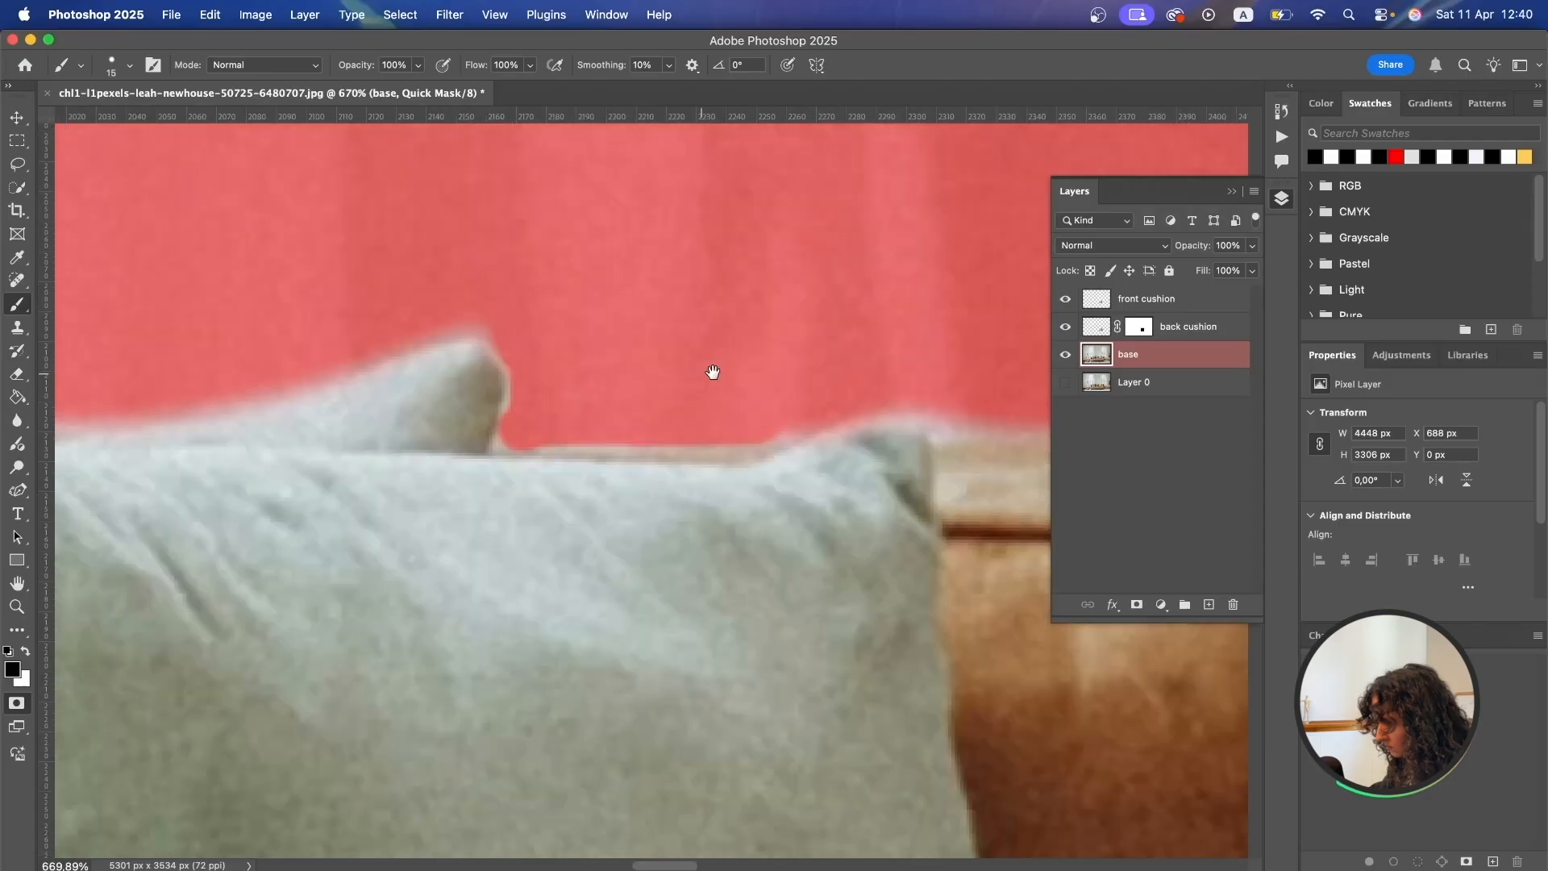
pyautogui.moveTo(374, 393)
pyautogui.mouseDown()
pyautogui.moveTo(645, 387)
pyautogui.moveTo(623, 394)
pyautogui.moveTo(691, 401)
pyautogui.mouseUp()
pyautogui.moveTo(484, 375); pyautogui.dragTo(860, 363)
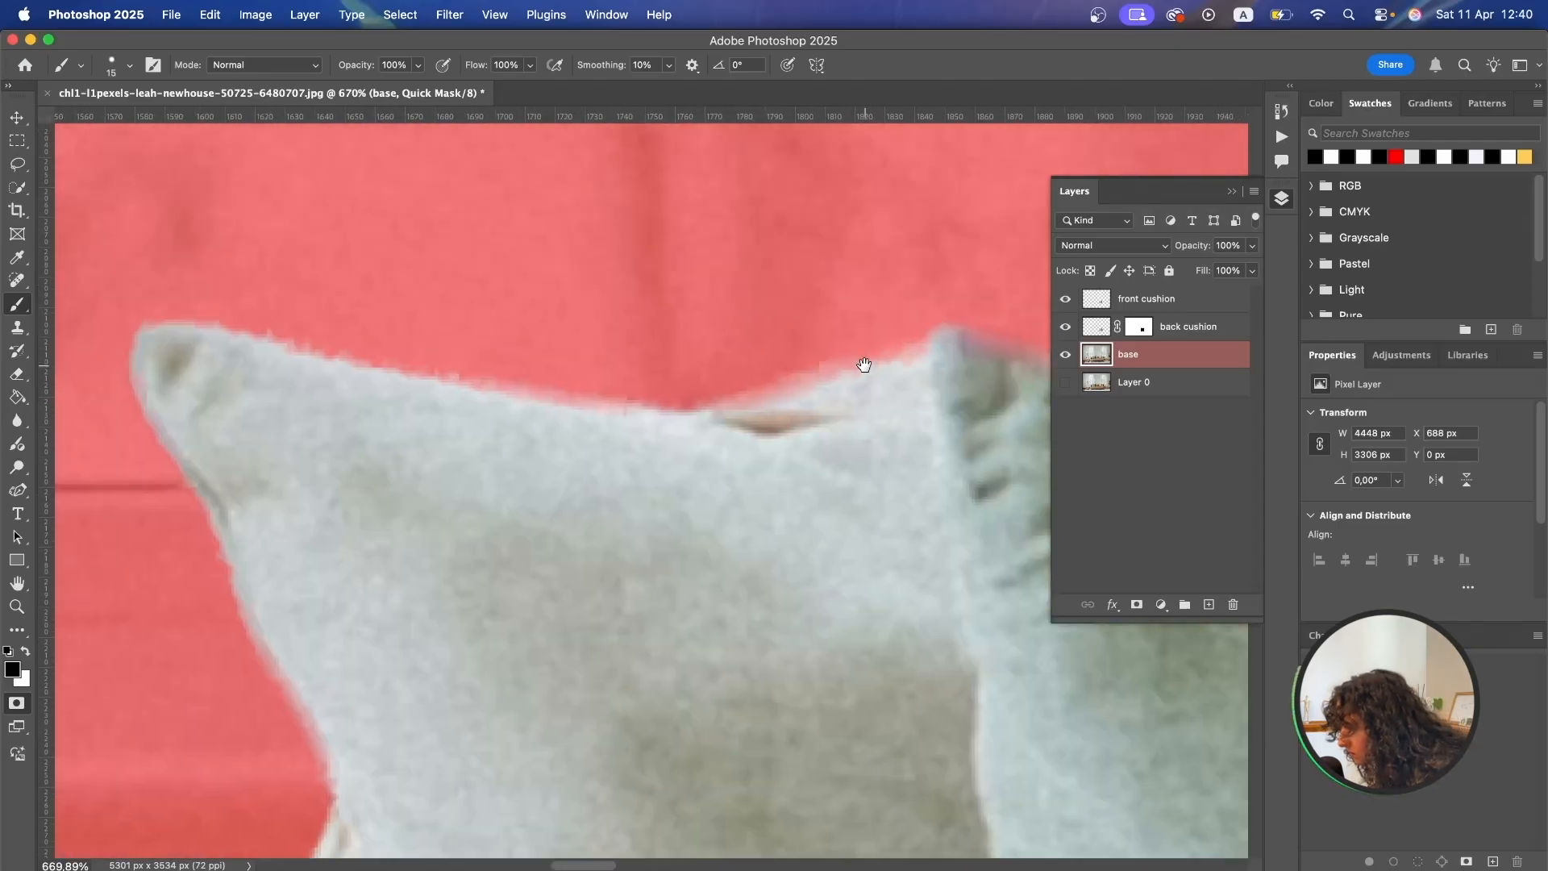
pyautogui.moveTo(371, 358); pyautogui.dragTo(609, 355)
# Mask out the curtain remnants around the right back pillow's upper corner with the 15 px brush.
pyautogui.press('super+minus')
pyautogui.press('super+minus')
pyautogui.press('super+minus')
pyautogui.moveTo(933, 449); pyautogui.dragTo(642, 427)
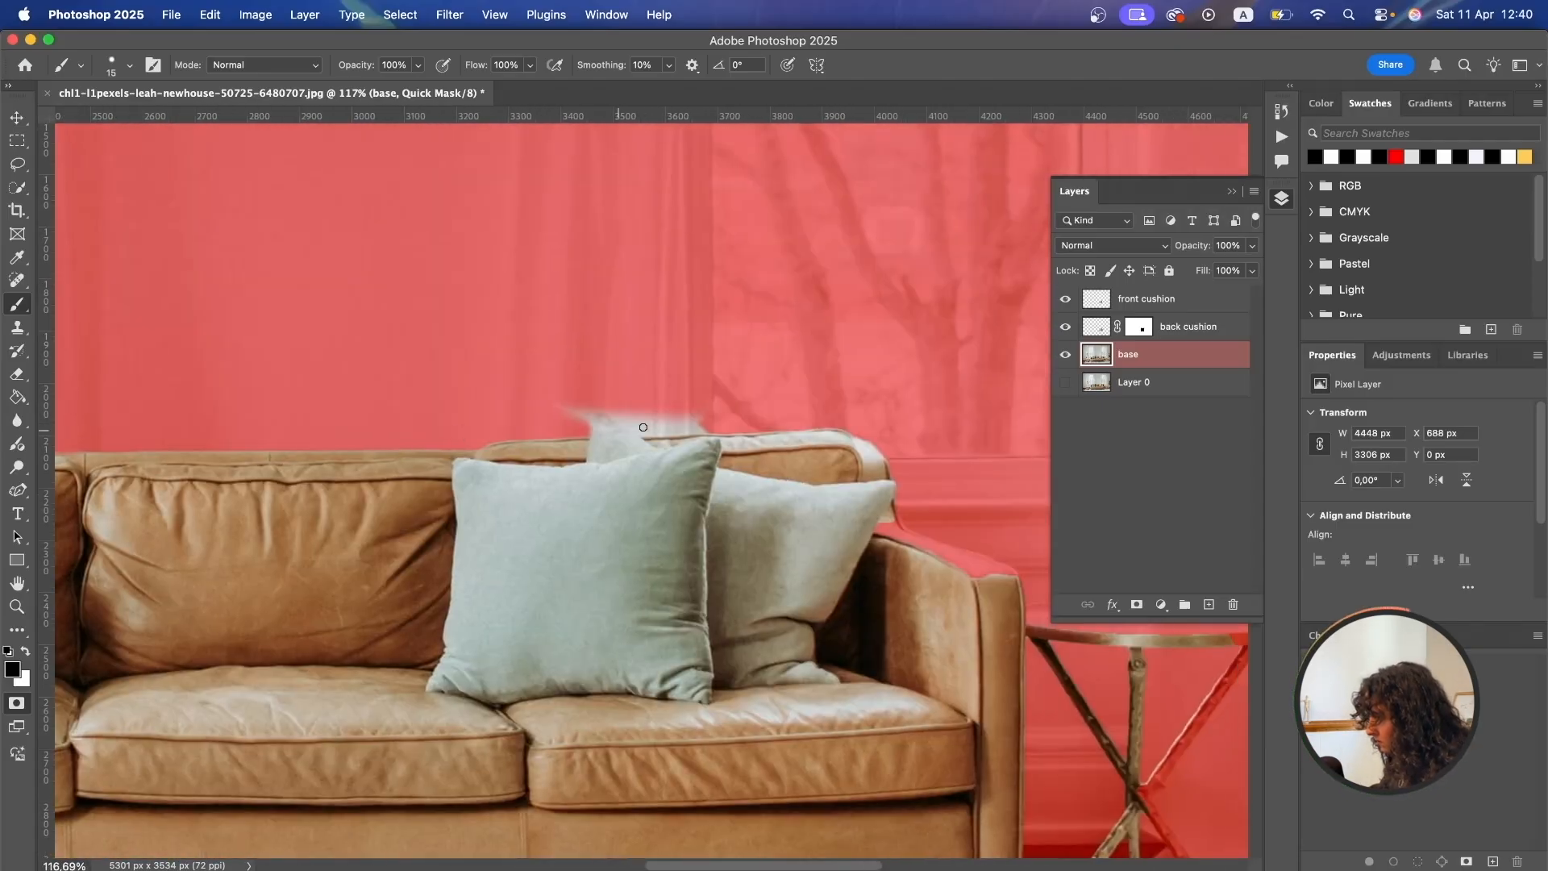
pyautogui.scroll(5, 649, 418)
pyautogui.moveTo(903, 403)
pyautogui.mouseDown()
pyautogui.moveTo(654, 421)
pyautogui.moveTo(511, 338)
pyautogui.moveTo(796, 360)
pyautogui.moveTo(744, 374)
pyautogui.mouseUp()
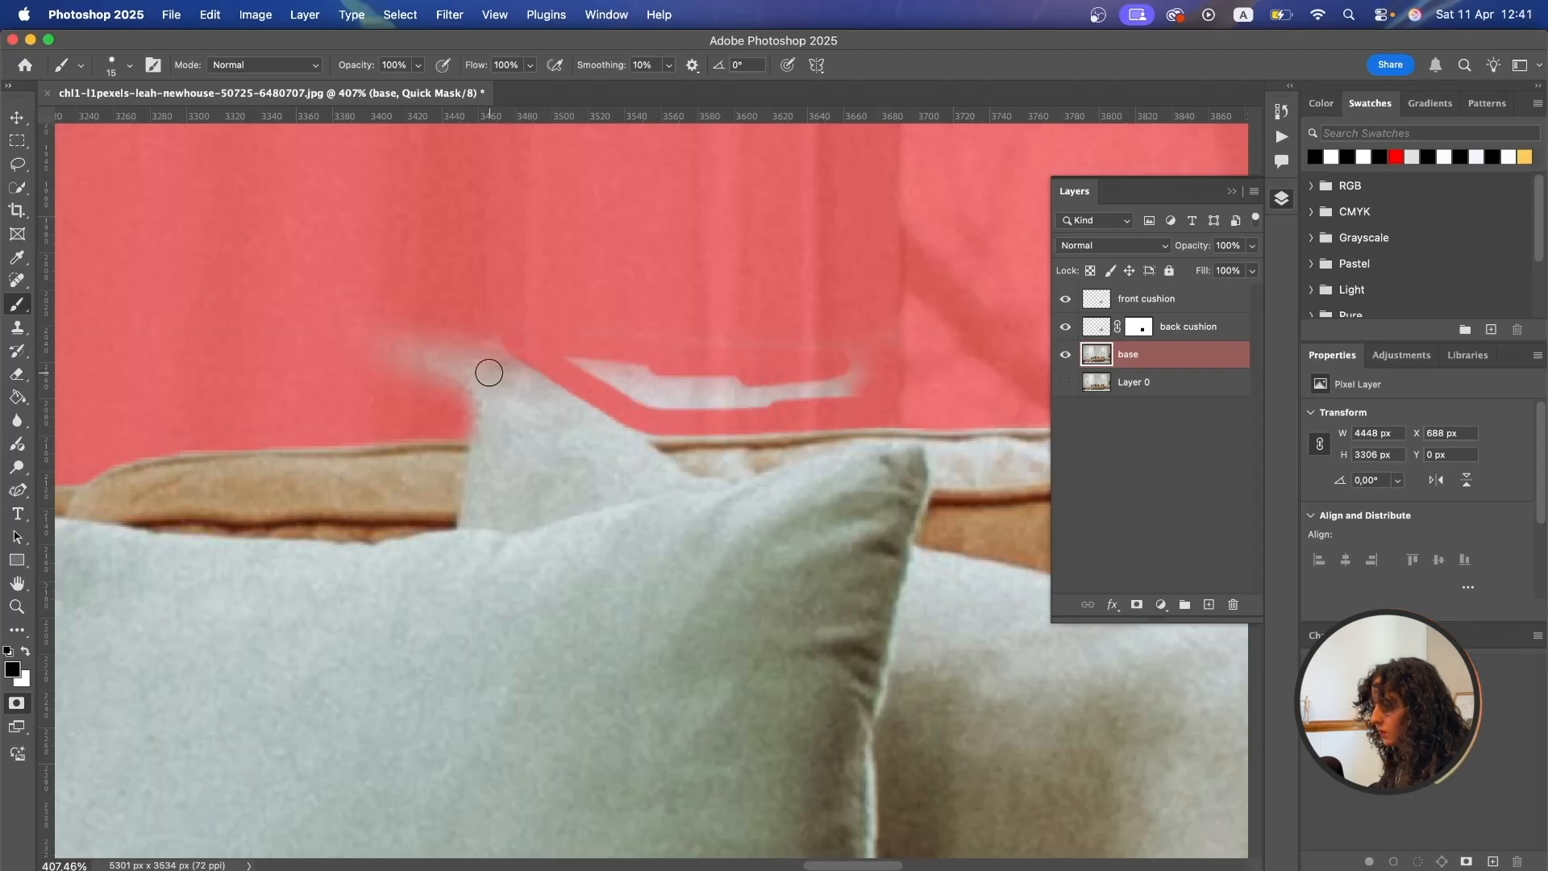
pyautogui.moveTo(463, 340)
pyautogui.mouseDown()
pyautogui.moveTo(450, 412)
pyautogui.moveTo(479, 324)
pyautogui.moveTo(457, 397)
pyautogui.moveTo(465, 364)
pyautogui.moveTo(432, 323)
pyautogui.moveTo(366, 358)
pyautogui.mouseUp()
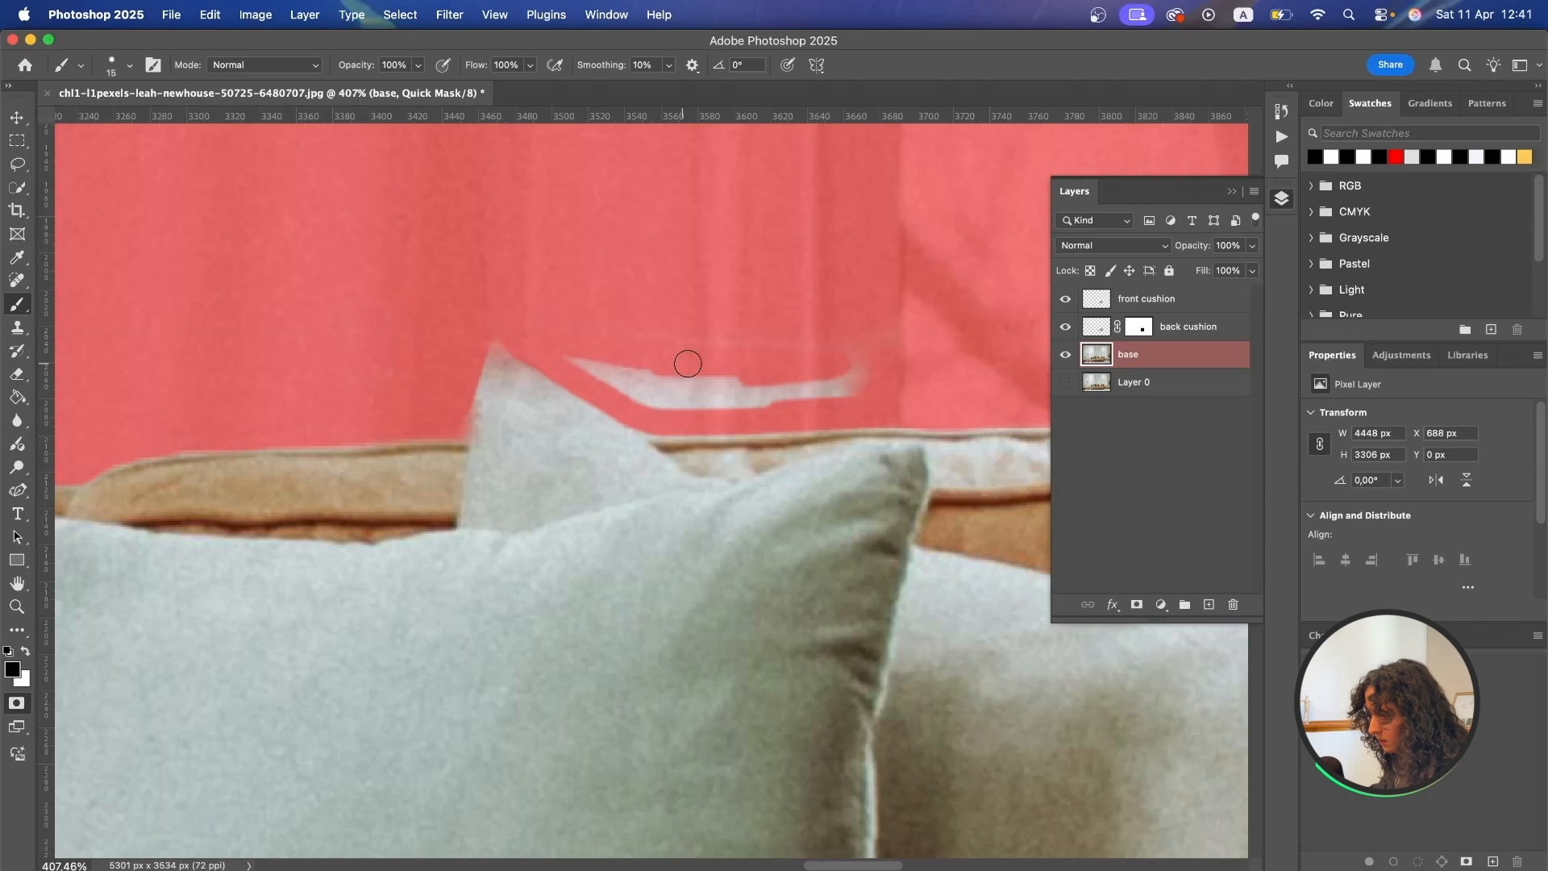
pyautogui.moveTo(688, 363)
pyautogui.mouseDown()
pyautogui.moveTo(705, 413)
pyautogui.moveTo(562, 356)
pyautogui.moveTo(737, 394)
pyautogui.moveTo(783, 392)
pyautogui.moveTo(718, 394)
pyautogui.moveTo(845, 387)
pyautogui.moveTo(893, 366)
pyautogui.mouseUp()
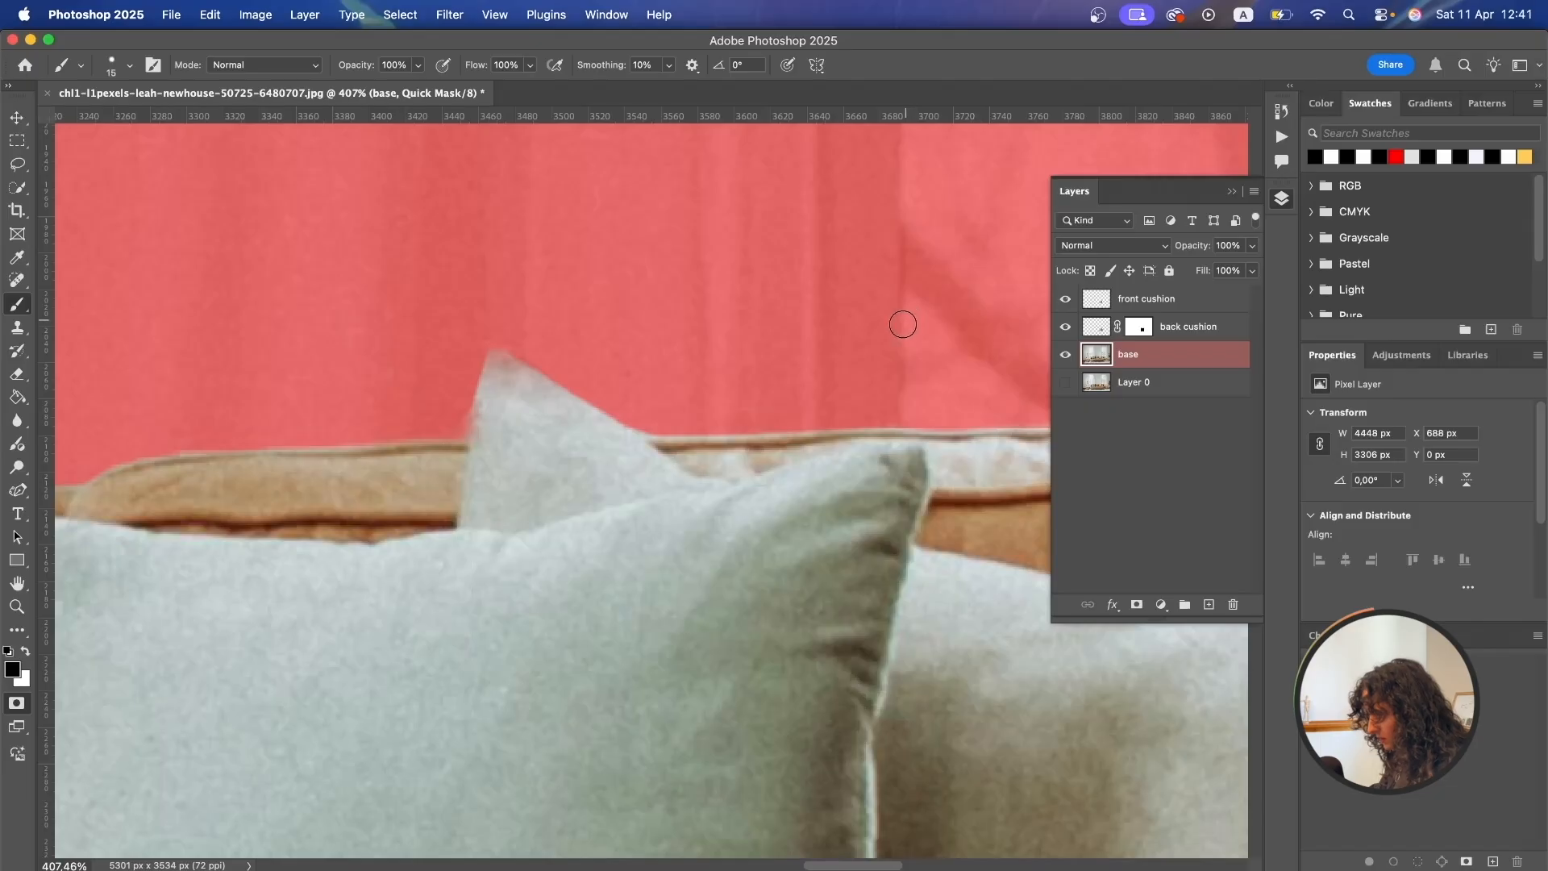
# Paint the top of the sofa's right armrest back into the selection in white with a 40 px brush.
pyautogui.press('super+minus')
pyautogui.press('super+minus')
pyautogui.press('super+minus')
pyautogui.press('super+minus')
pyautogui.press('super+minus')
pyautogui.moveTo(905, 586); pyautogui.dragTo(740, 482)
pyautogui.press('super+plus')
pyautogui.press('super+plus')
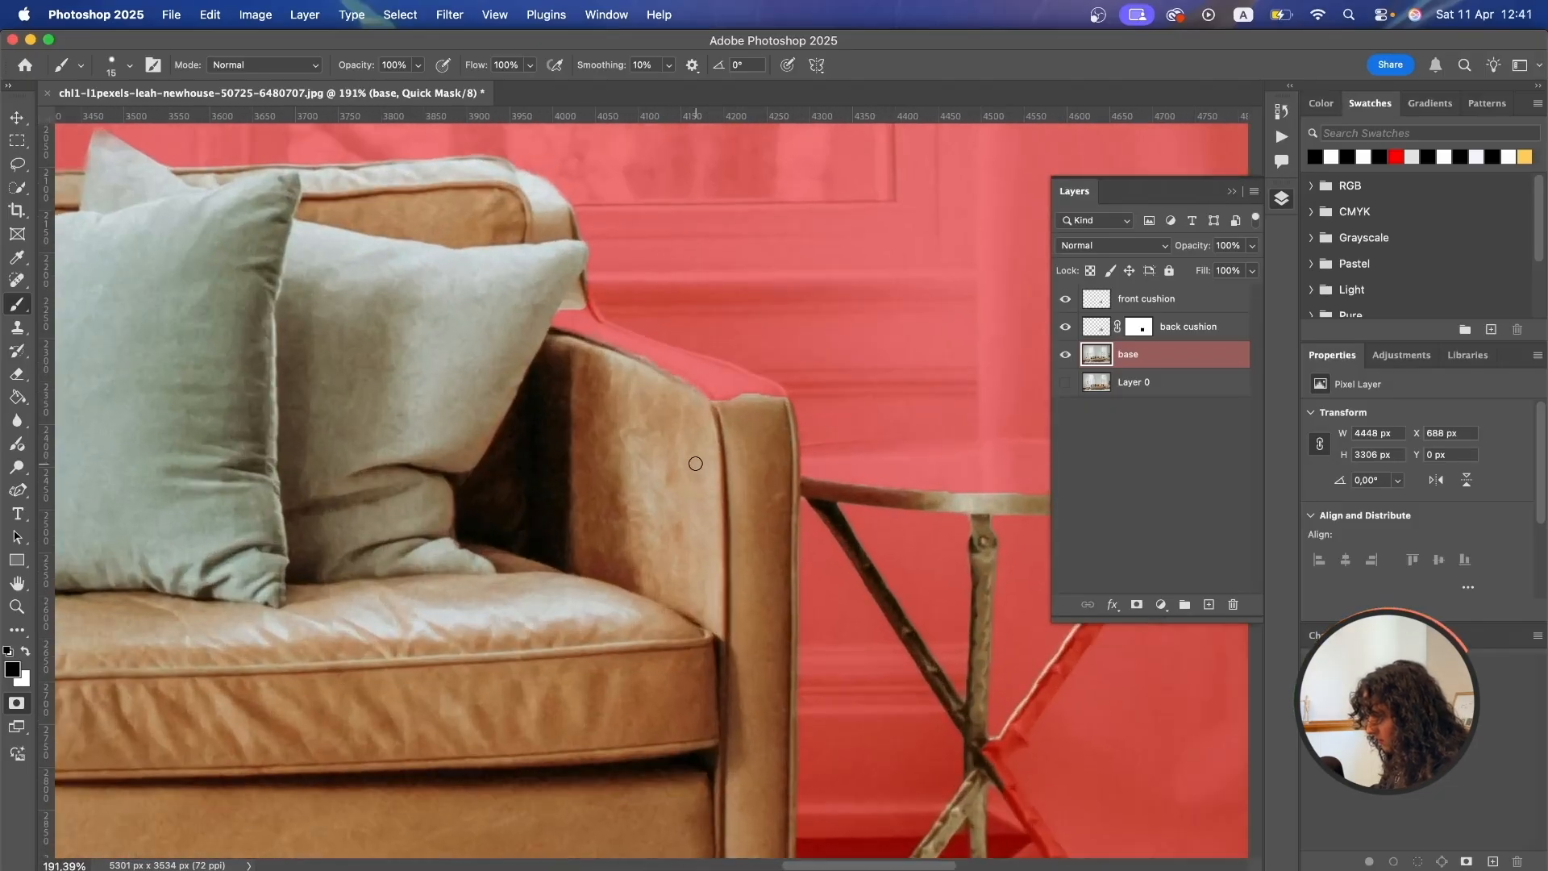
pyautogui.moveTo(568, 356); pyautogui.dragTo(442, 409)
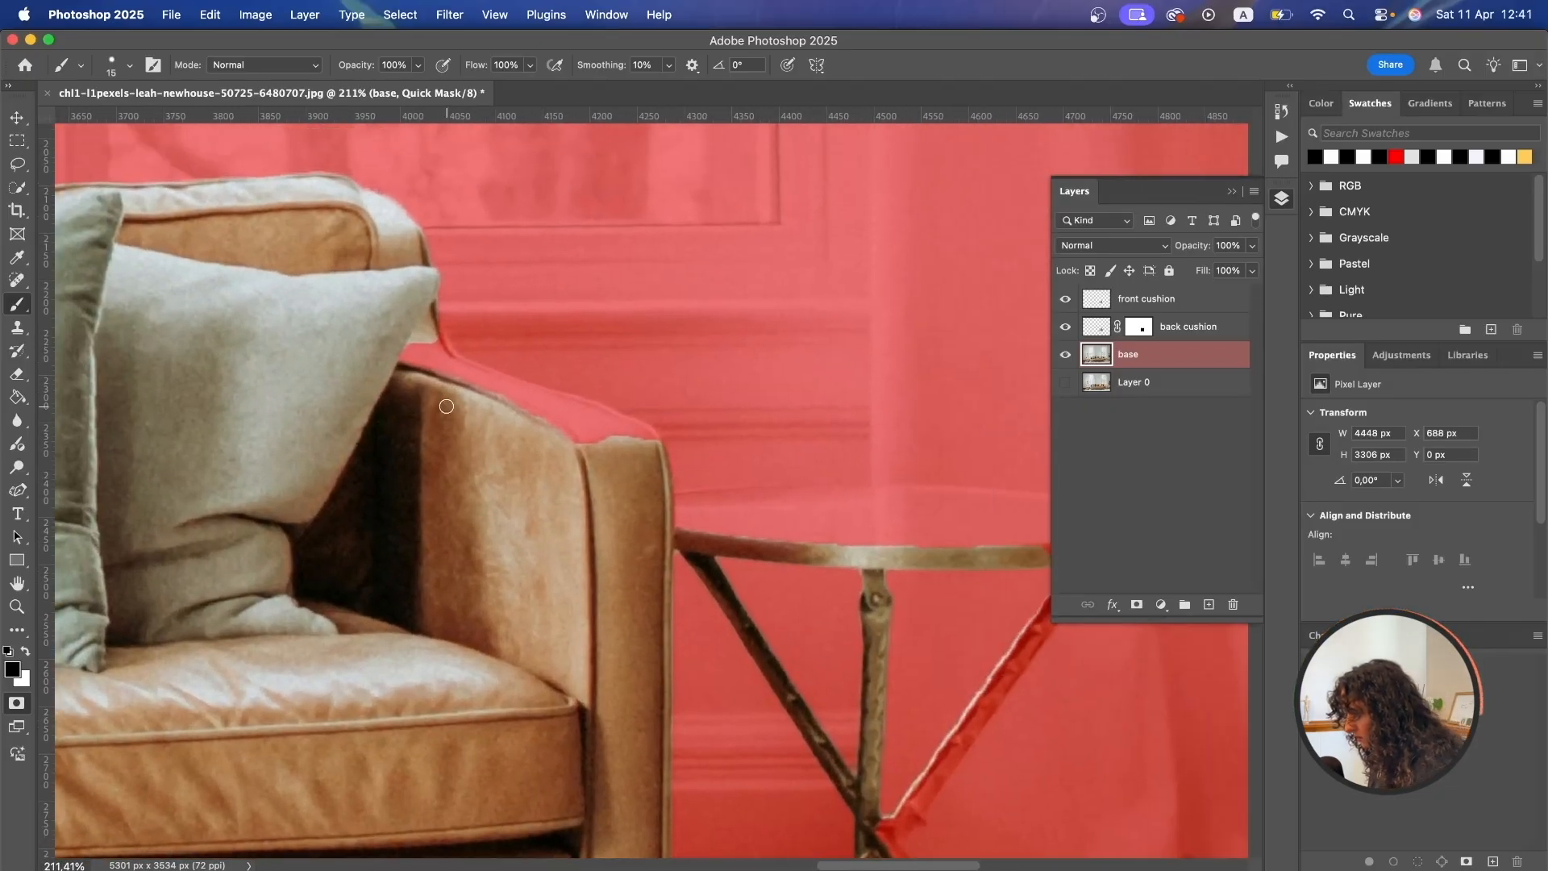
pyautogui.press('x')
pyautogui.scroll(5, 447, 407)
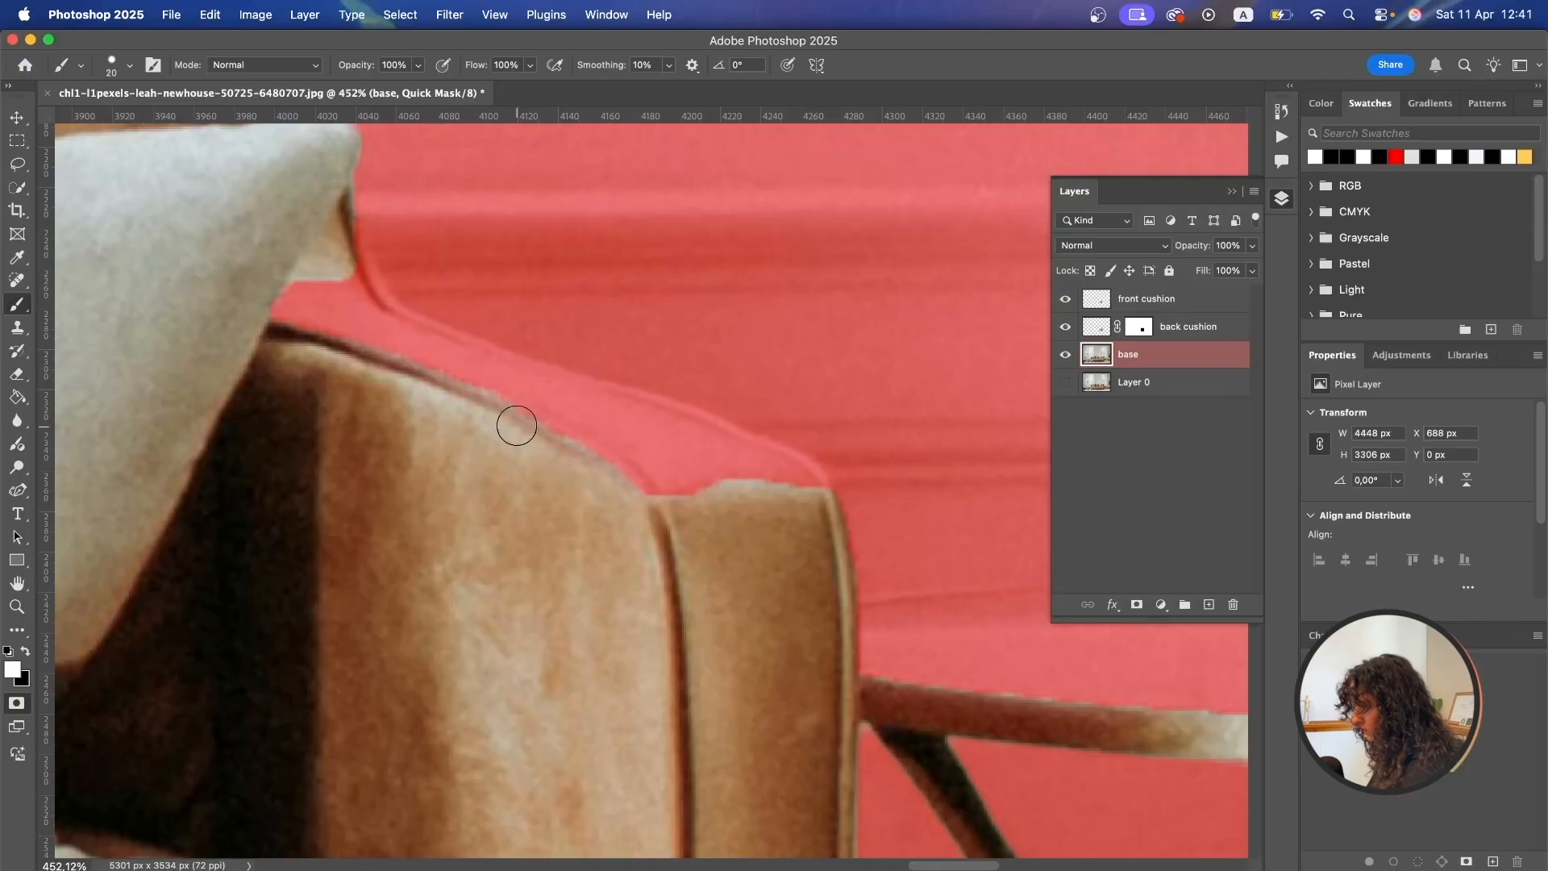
pyautogui.press(']')
pyautogui.press(']')
pyautogui.moveTo(691, 481)
pyautogui.mouseDown()
pyautogui.moveTo(608, 480)
pyautogui.moveTo(308, 292)
pyautogui.moveTo(442, 370)
pyautogui.moveTo(787, 507)
pyautogui.moveTo(778, 486)
pyautogui.moveTo(698, 452)
pyautogui.moveTo(422, 359)
pyautogui.moveTo(336, 304)
pyautogui.moveTo(311, 234)
pyautogui.moveTo(346, 302)
pyautogui.moveTo(599, 474)
pyautogui.moveTo(598, 497)
pyautogui.moveTo(103, 121)
pyautogui.mouseUp()
# Mask out the round side table right of the sofa in black with a 380 px brush.
pyautogui.press('super+minus')
pyautogui.press('super+minus')
pyautogui.press('super+minus')
pyautogui.press('super+minus')
pyautogui.press('x')
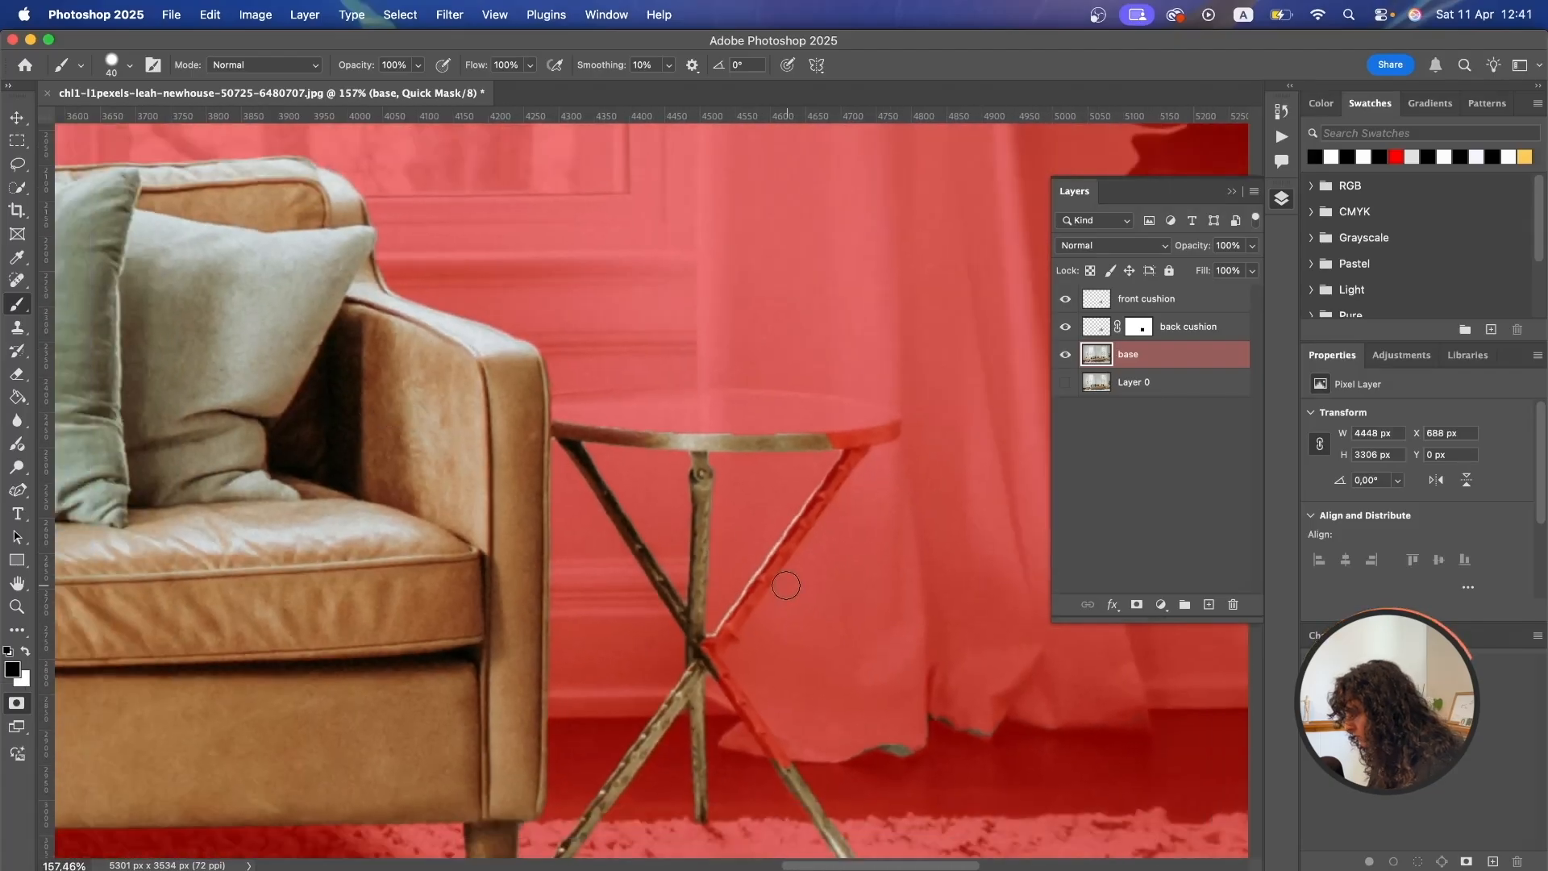
pyautogui.rightClick(790, 567)
pyautogui.click(962, 499)
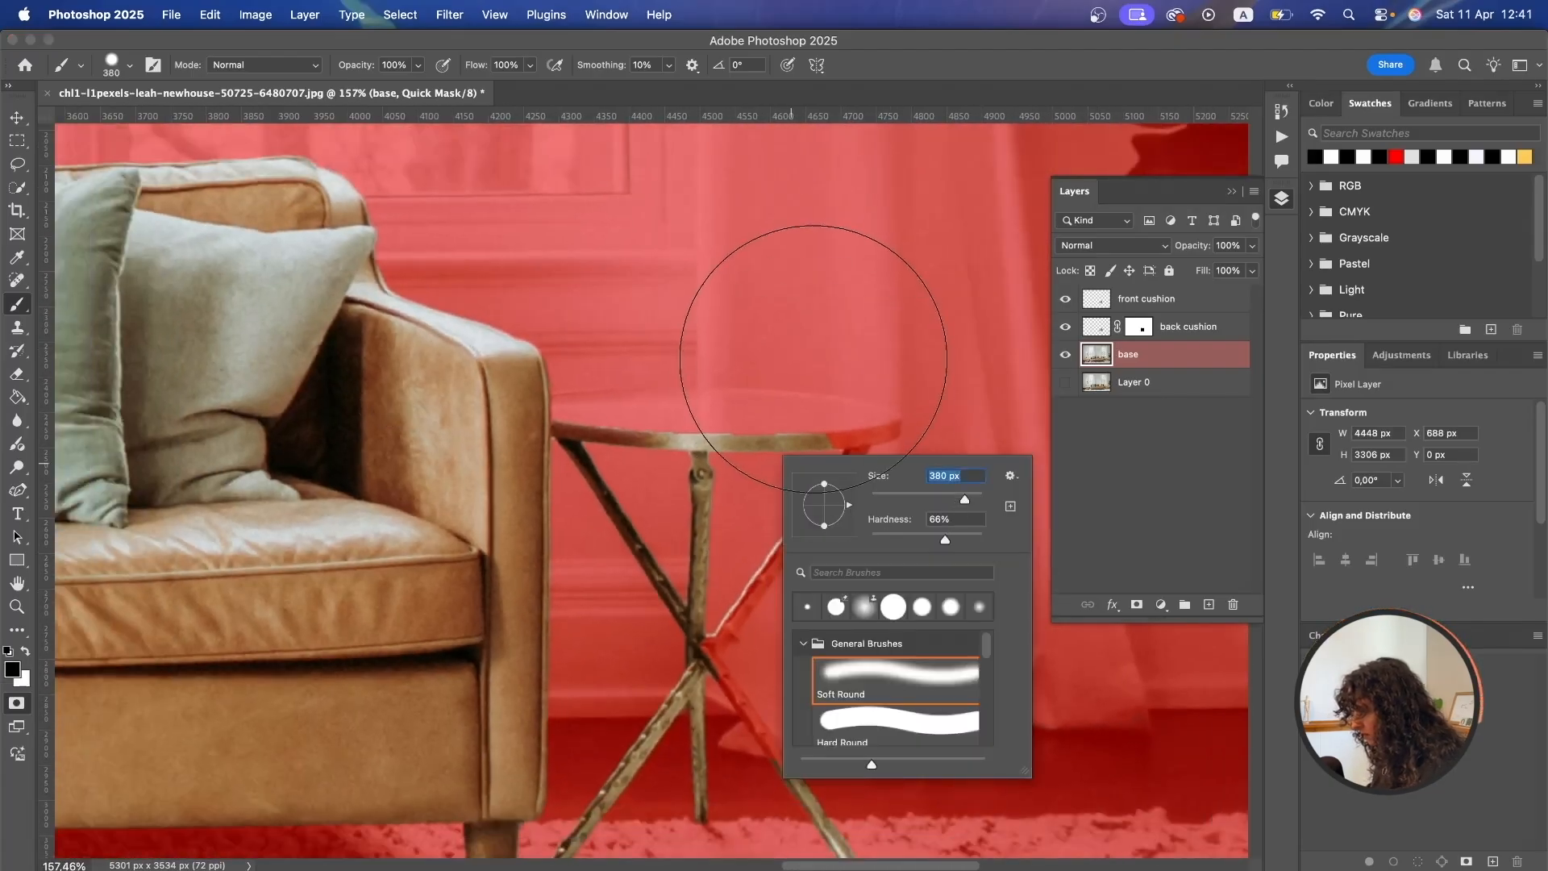
pyautogui.moveTo(812, 359)
pyautogui.mouseDown()
pyautogui.moveTo(779, 524)
pyautogui.moveTo(744, 545)
pyautogui.moveTo(720, 473)
pyautogui.moveTo(688, 454)
pyautogui.mouseUp()
pyautogui.moveTo(784, 658); pyautogui.dragTo(751, 378)
pyautogui.moveTo(751, 378)
pyautogui.mouseDown()
pyautogui.moveTo(798, 585)
pyautogui.moveTo(750, 537)
pyautogui.moveTo(735, 442)
pyautogui.moveTo(710, 492)
pyautogui.moveTo(747, 322)
pyautogui.moveTo(741, 496)
pyautogui.moveTo(707, 597)
pyautogui.moveTo(709, 492)
pyautogui.moveTo(658, 612)
pyautogui.mouseUp()
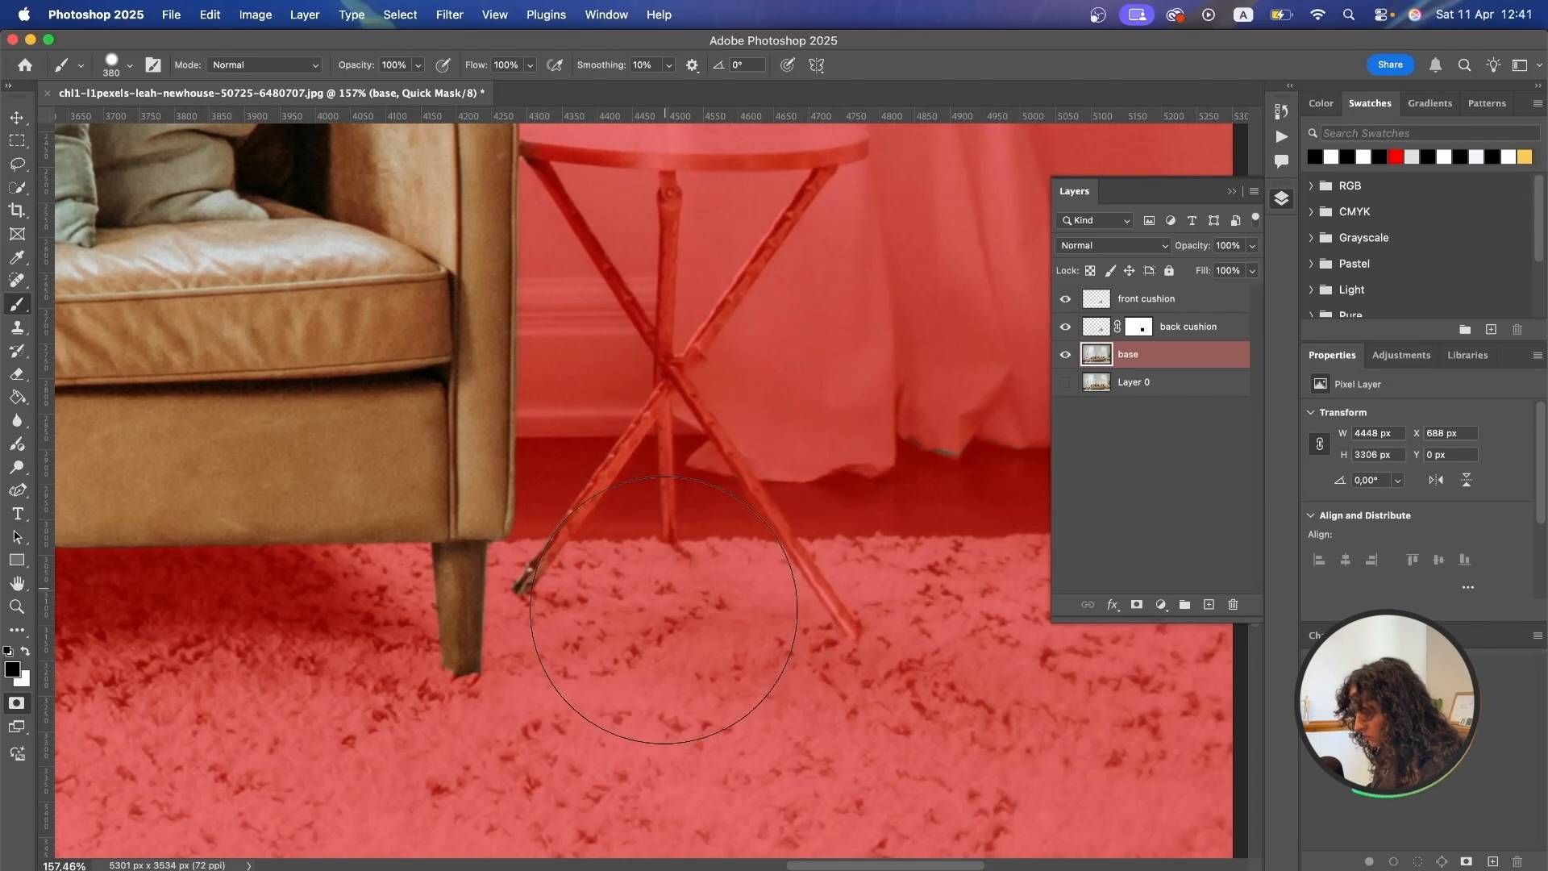
# Mask out the sofa's right leg and the remaining foot of the side table with the 380 px brush.
pyautogui.press('super+minus')
pyautogui.press('super+minus')
pyautogui.moveTo(421, 537); pyautogui.dragTo(729, 487)
pyautogui.moveTo(838, 543)
pyautogui.mouseDown()
pyautogui.moveTo(870, 540)
pyautogui.moveTo(829, 553)
pyautogui.moveTo(863, 518)
pyautogui.moveTo(880, 542)
pyautogui.mouseUp()
pyautogui.press('super+plus')
pyautogui.press('super+plus')
pyautogui.scroll(3, 880, 542)
pyautogui.moveTo(729, 511); pyautogui.dragTo(158, 456)
pyautogui.press('super+minus')
pyautogui.press('super+minus')
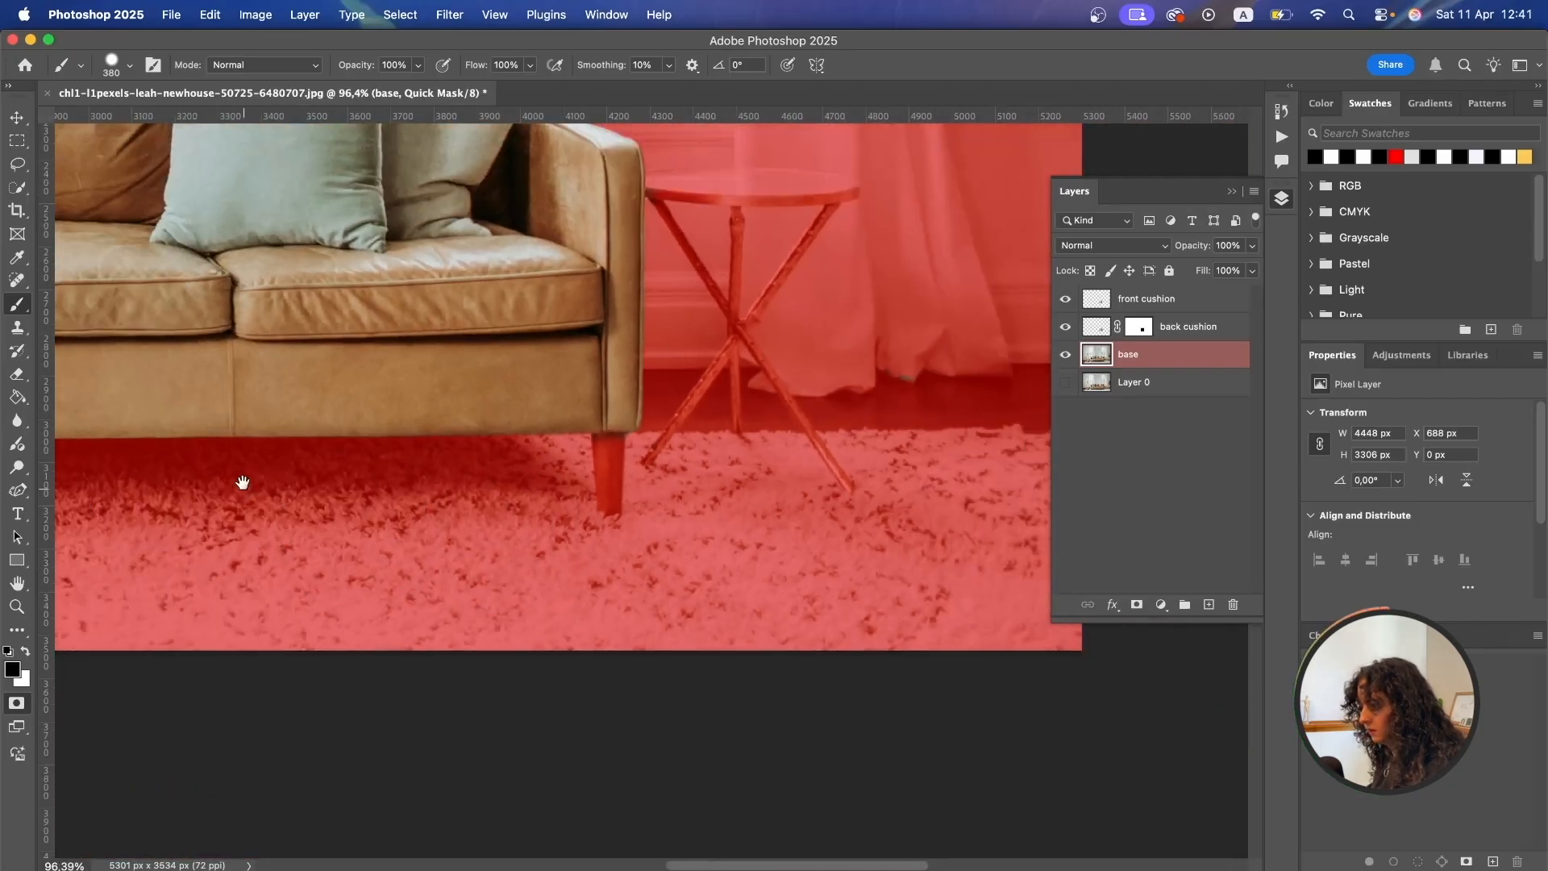
# Mask out the sofa's left leg beside the basket with the 380 px brush.
pyautogui.moveTo(242, 484); pyautogui.dragTo(492, 488)
pyautogui.press('super+plus')
pyautogui.press('super+plus')
pyautogui.scroll(2, 426, 546)
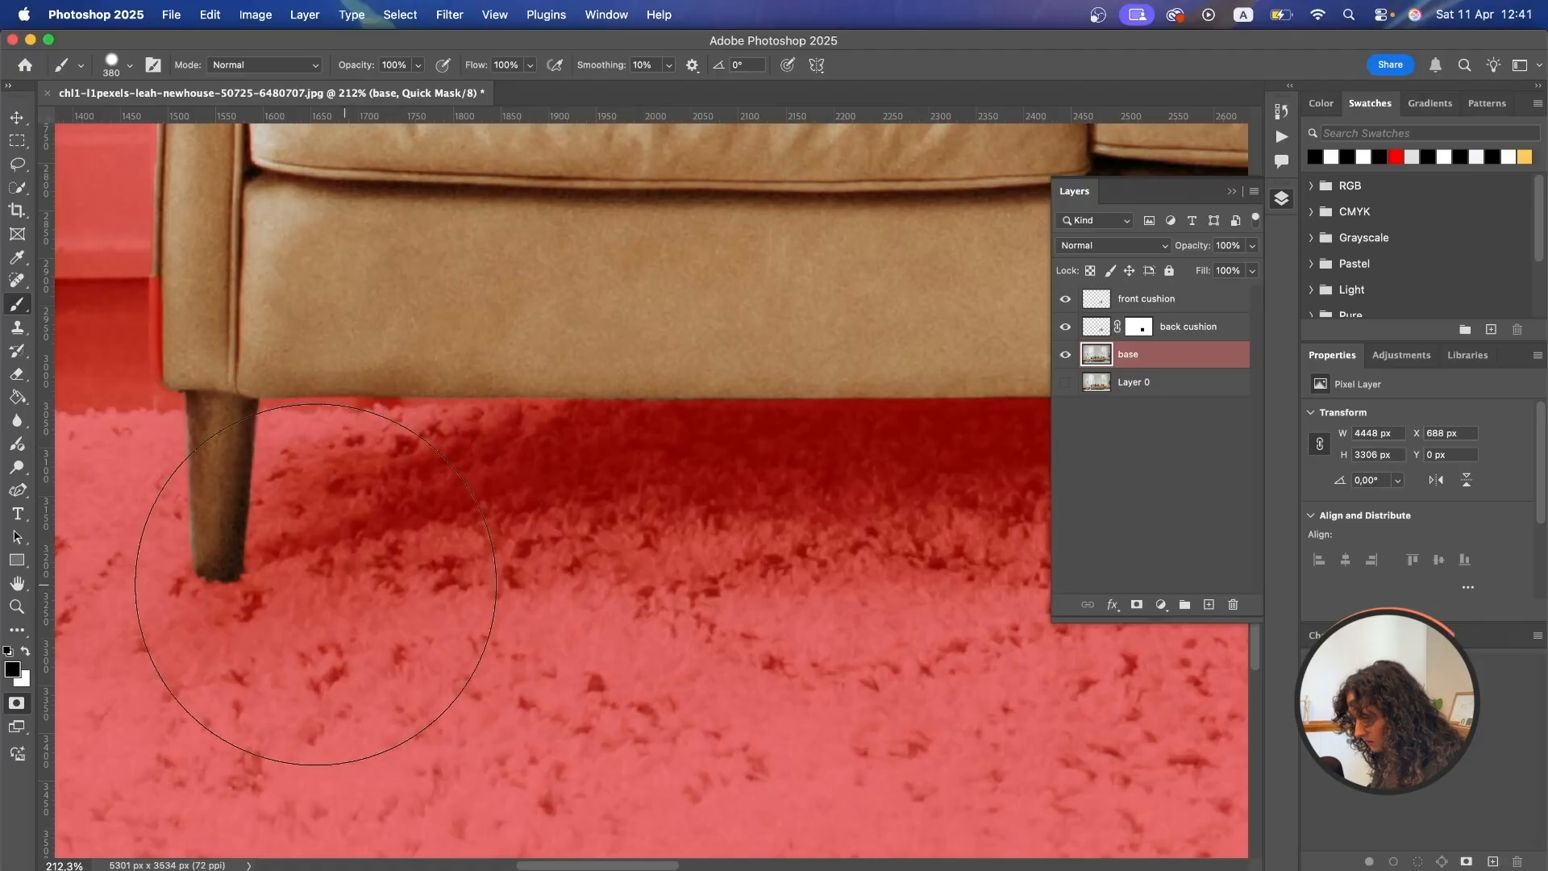
pyautogui.moveTo(251, 587)
pyautogui.mouseDown()
pyautogui.moveTo(189, 570)
pyautogui.moveTo(324, 597)
pyautogui.moveTo(611, 582)
pyautogui.mouseUp()
# Paint the outer edge of the sofa's left armrest back into the selection in white with a 30 px brush.
pyautogui.press('x')
pyautogui.rightClick(657, 326)
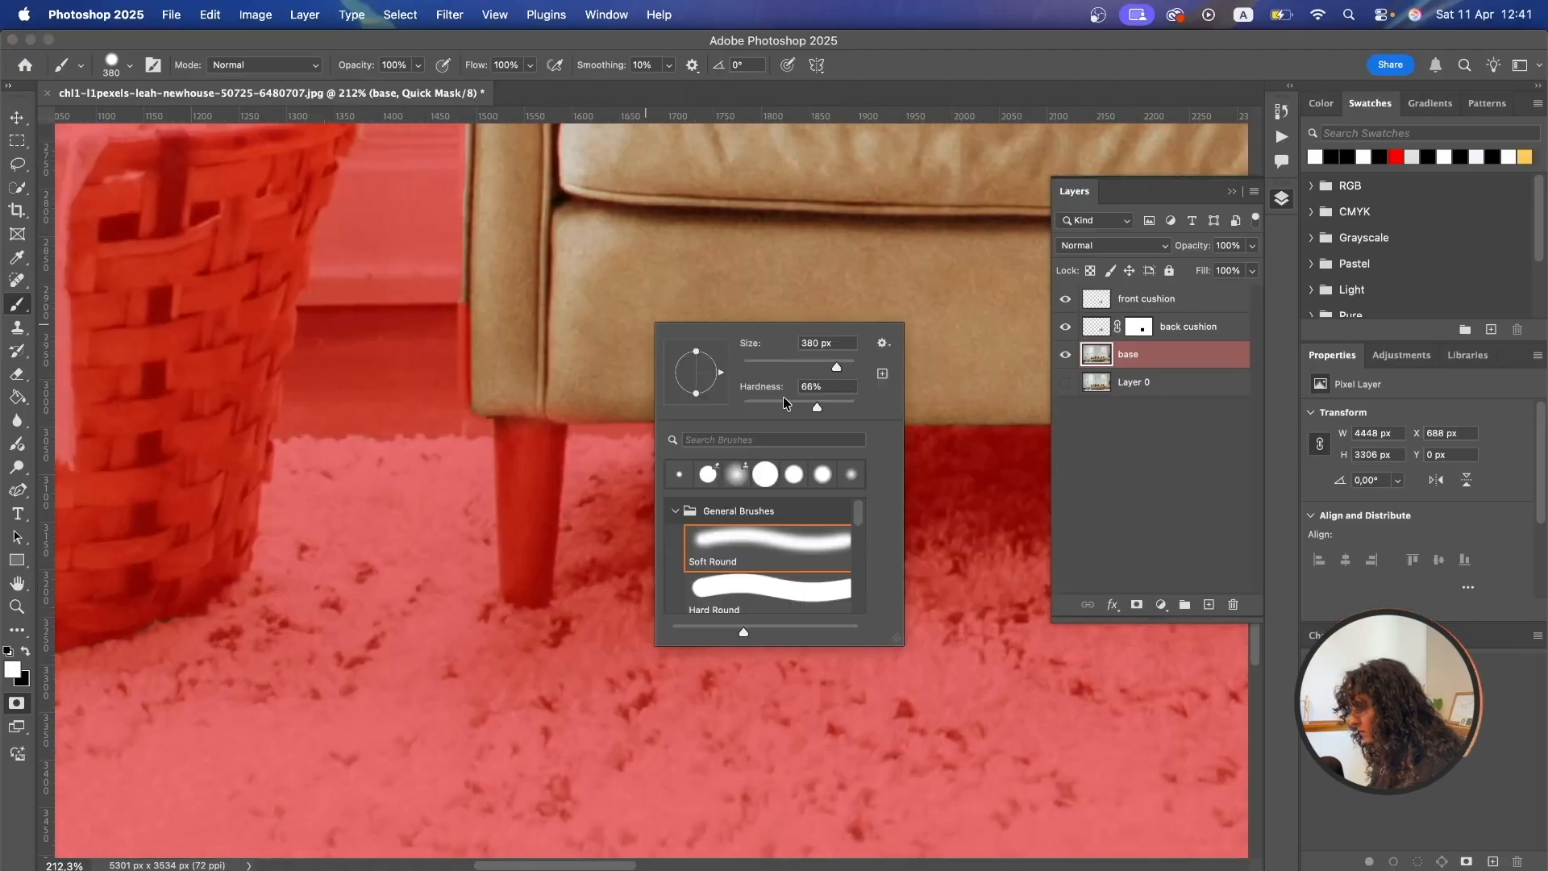
pyautogui.press('Return')
pyautogui.scroll(5, 637, 465)
pyautogui.moveTo(604, 505); pyautogui.dragTo(795, 854)
pyautogui.moveTo(451, 502)
pyautogui.mouseDown()
pyautogui.moveTo(422, 435)
pyautogui.moveTo(418, 656)
pyautogui.mouseUp()
pyautogui.scroll(-6, 745, 421)
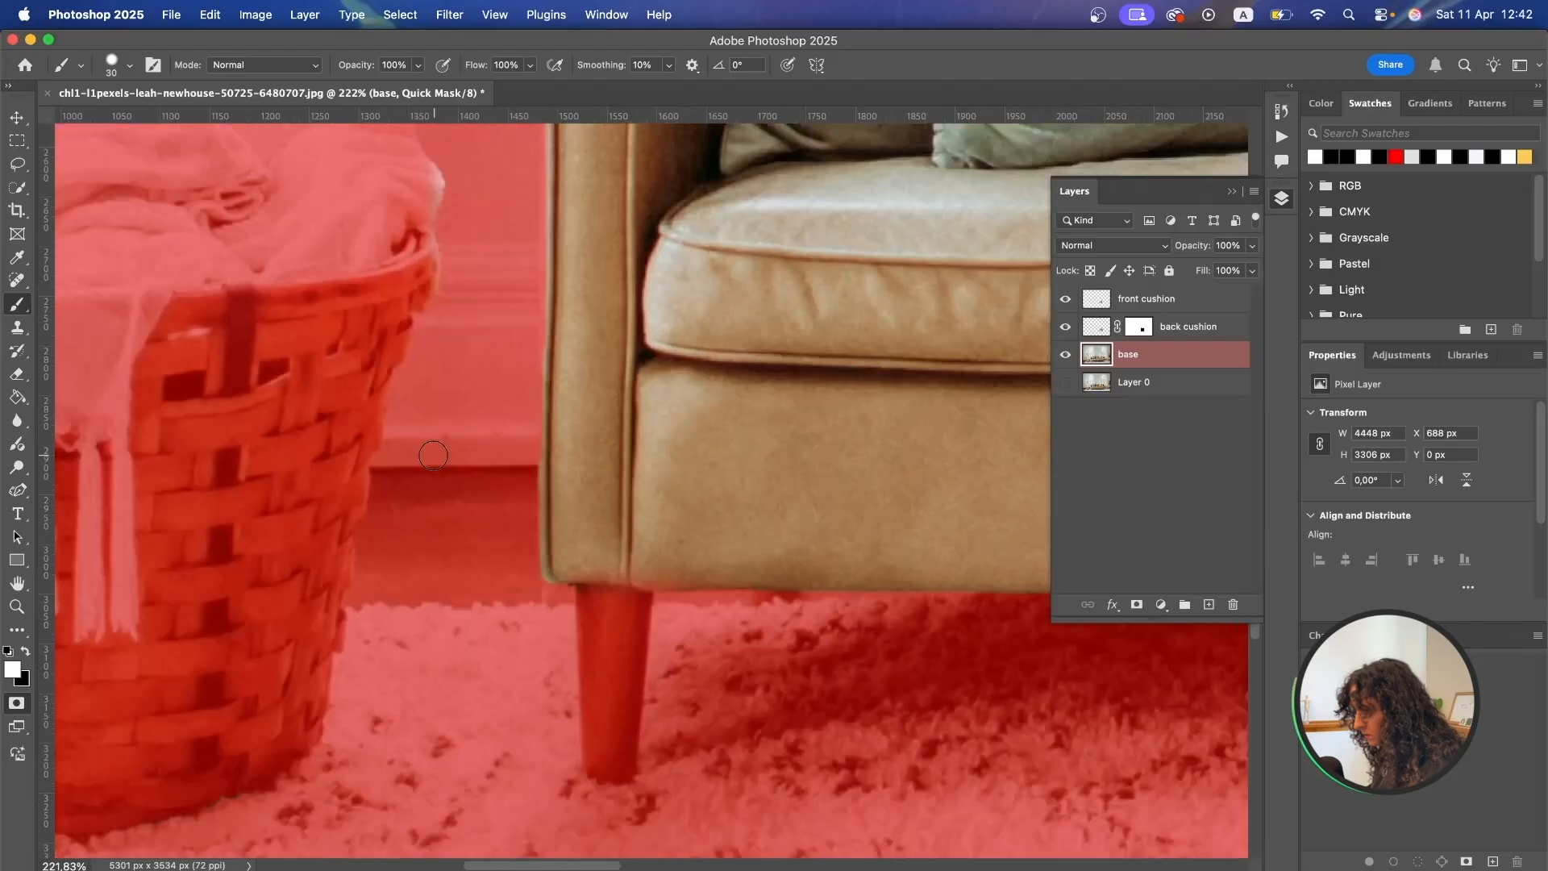
pyautogui.moveTo(744, 422); pyautogui.dragTo(339, 511)
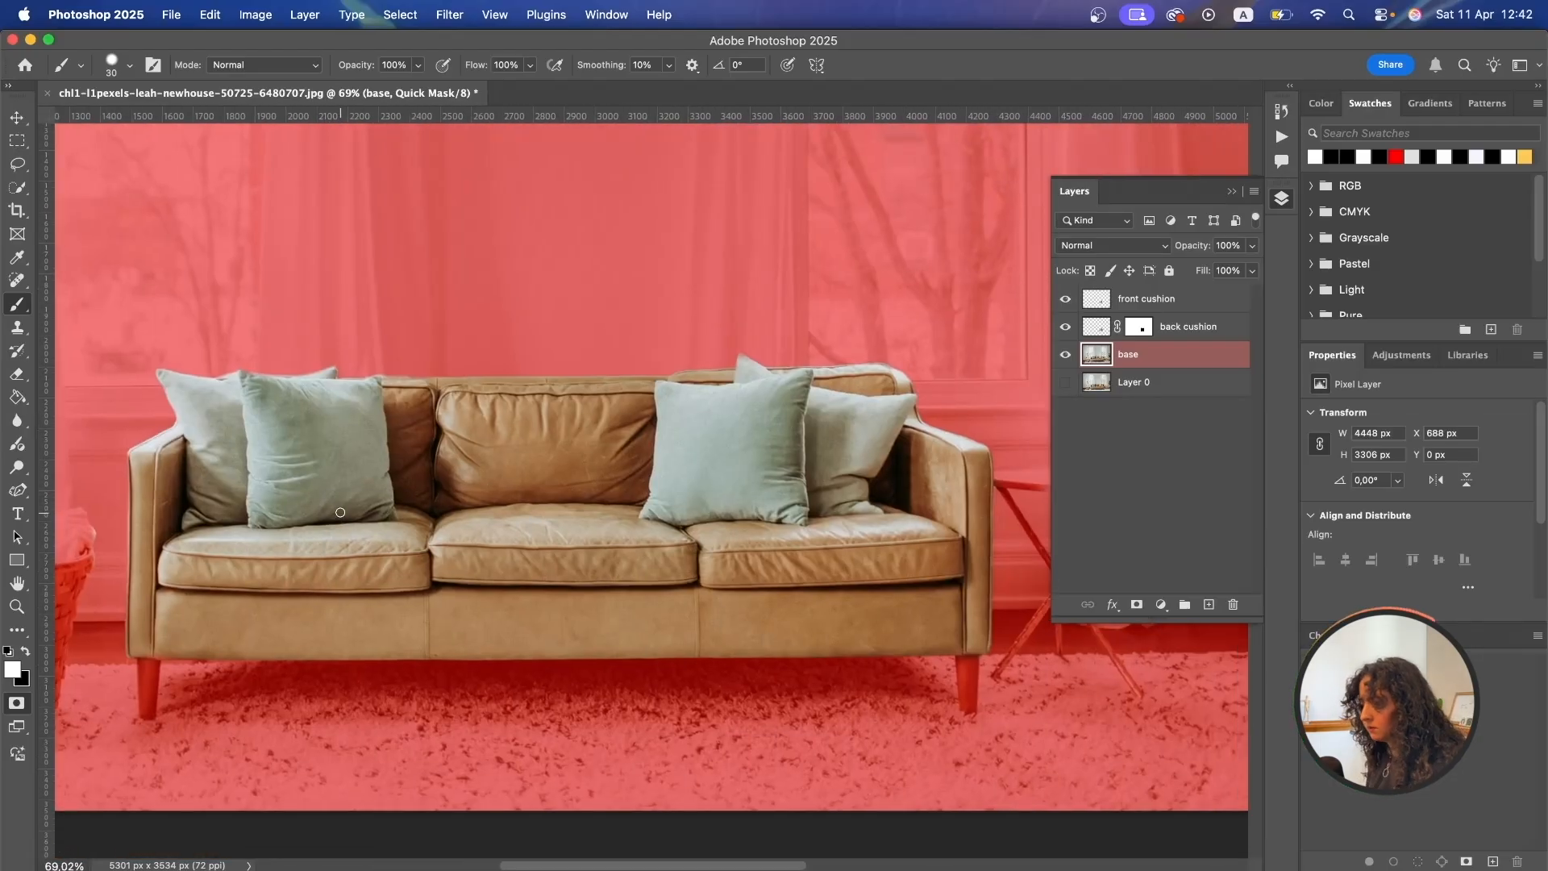
# Convert the Quick Mask into a selection and feather it by 5 pixels.
pyautogui.press('q')
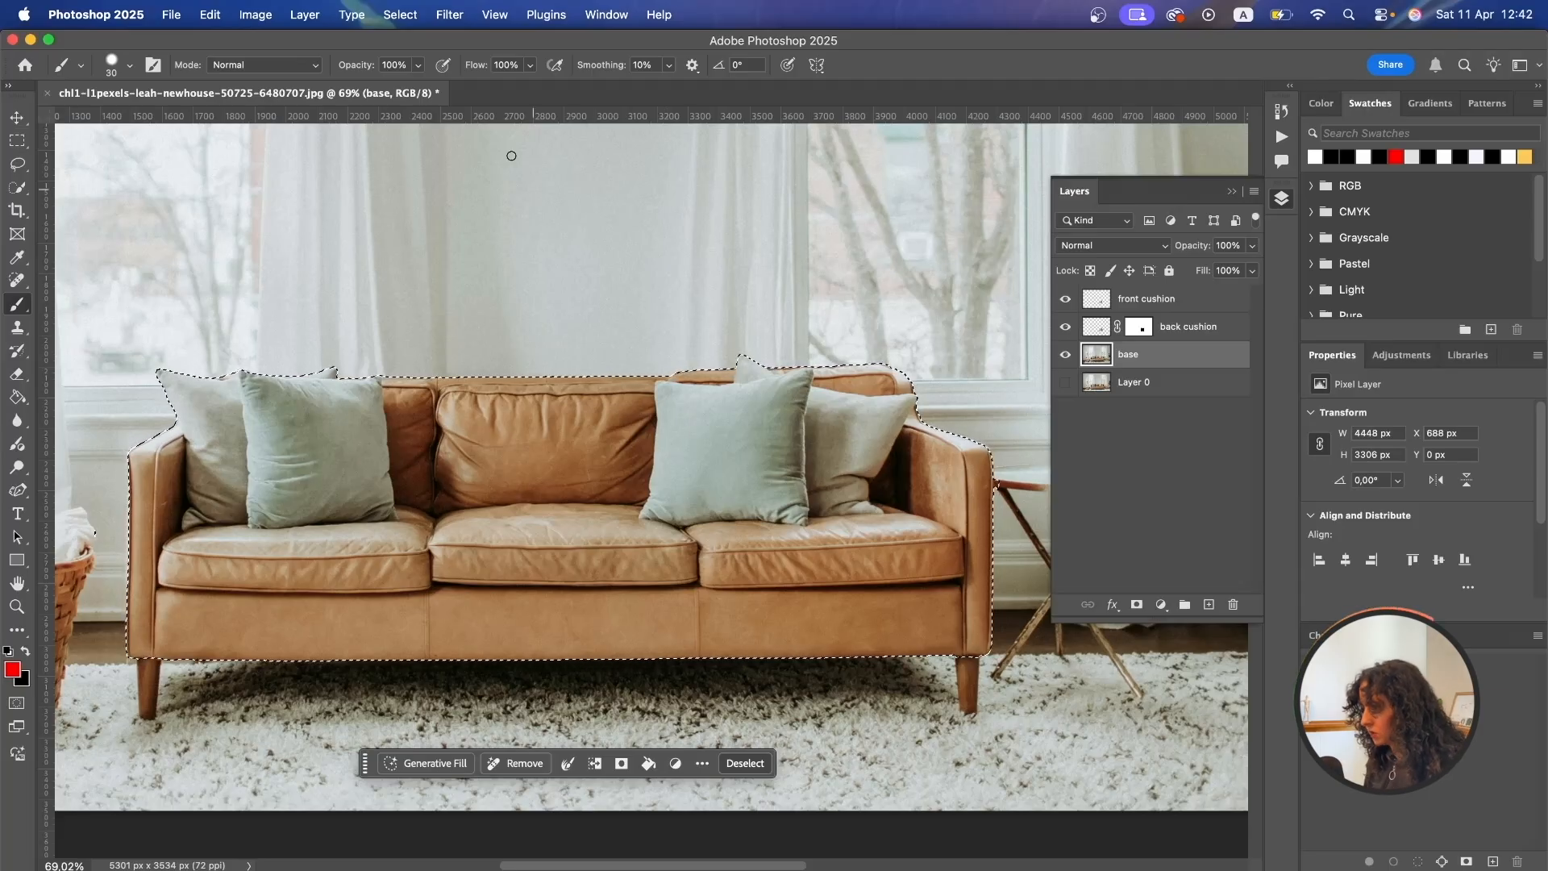
pyautogui.click(393, 13)
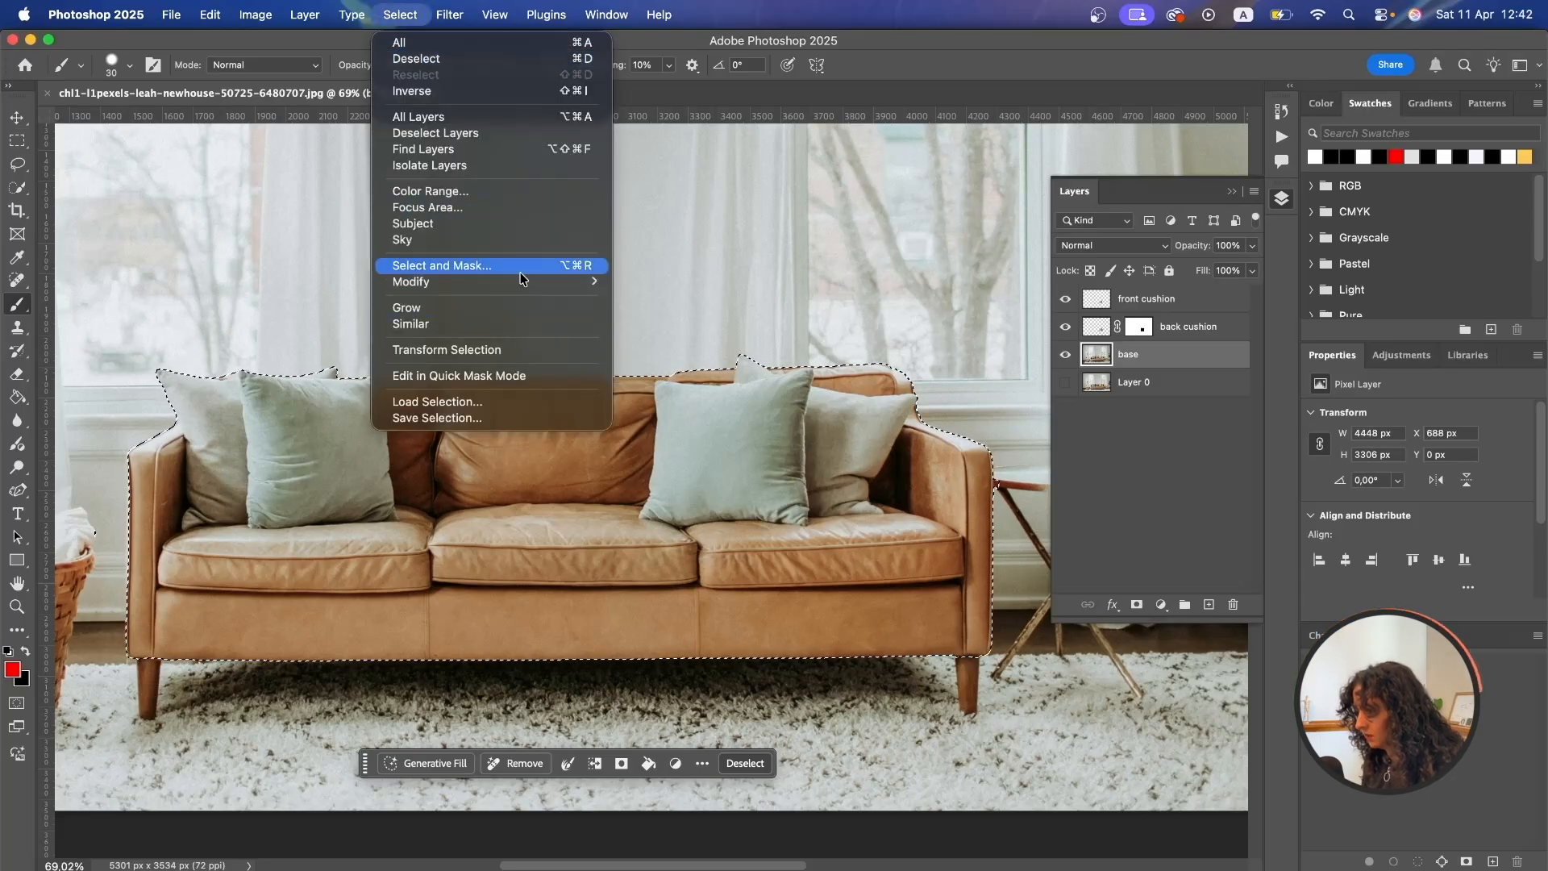
pyautogui.moveTo(522, 283)
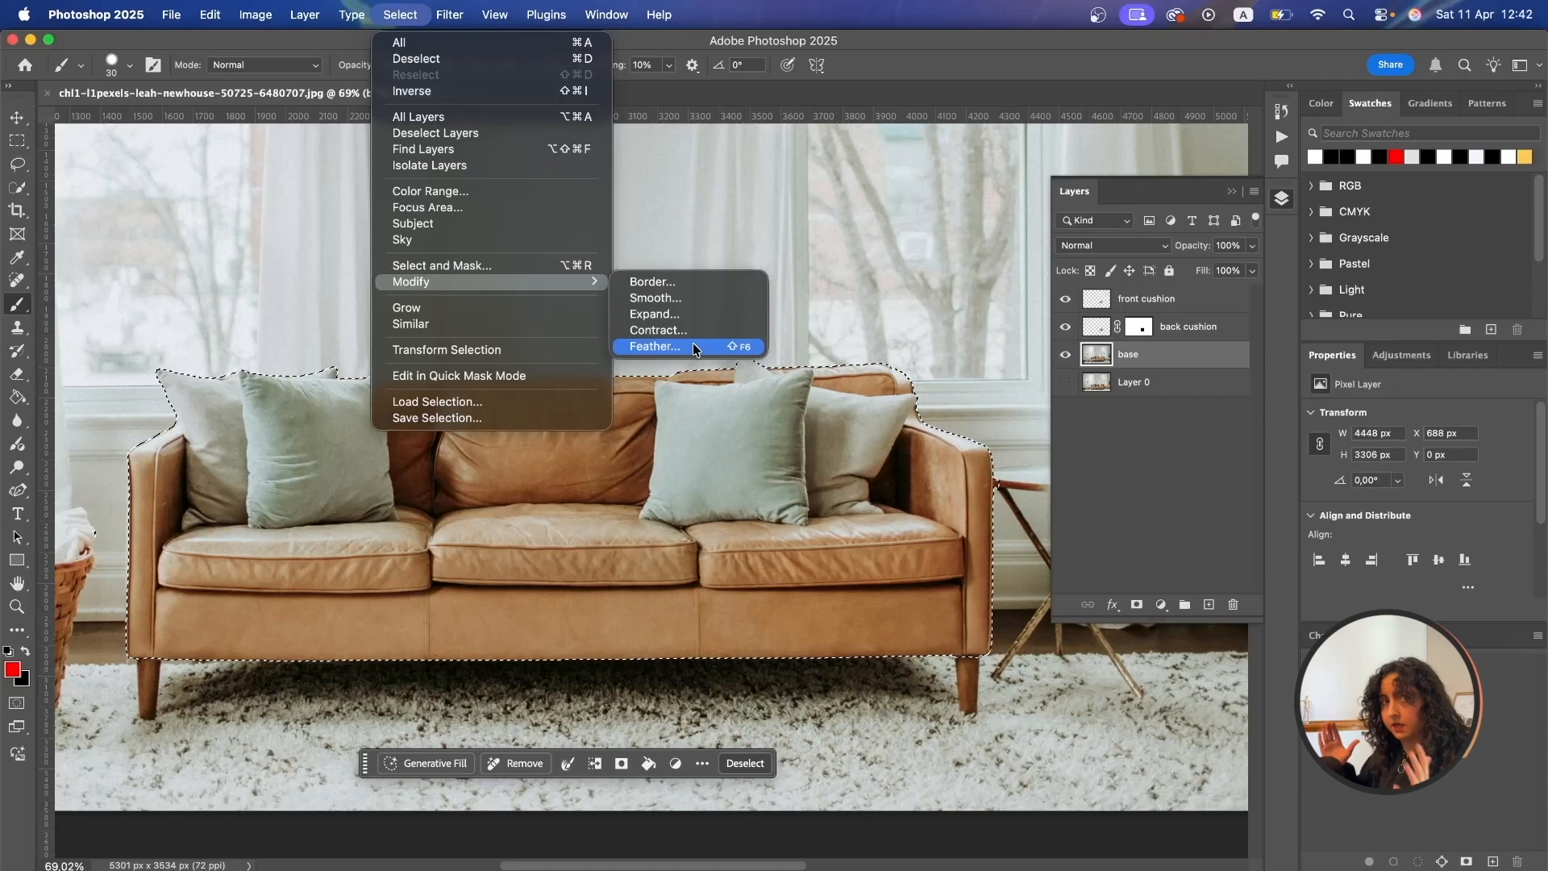
pyautogui.click(654, 347)
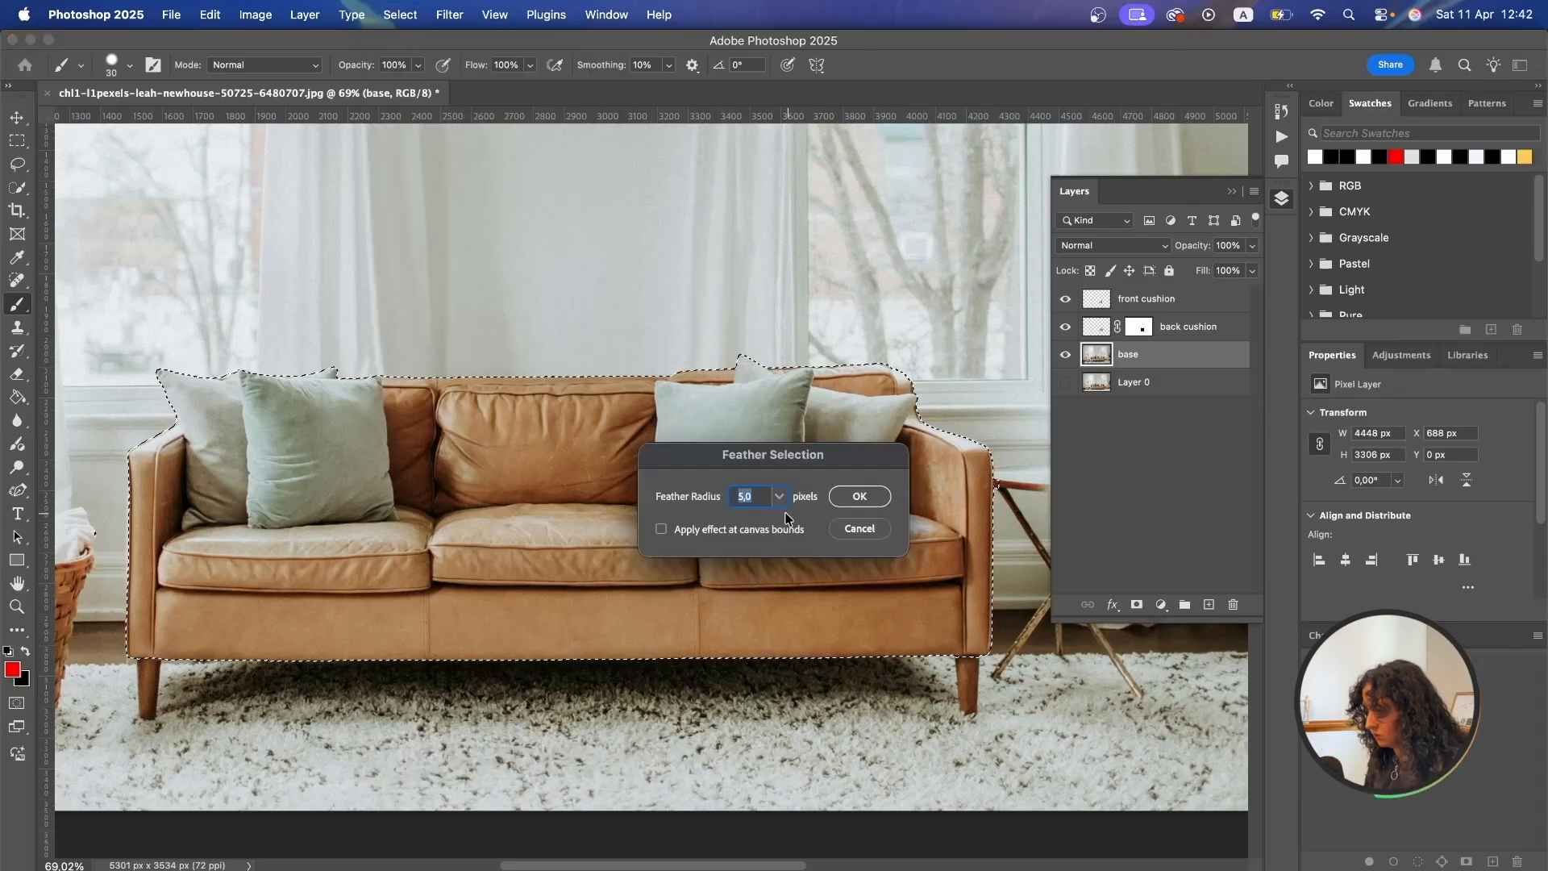
pyautogui.press('Return')
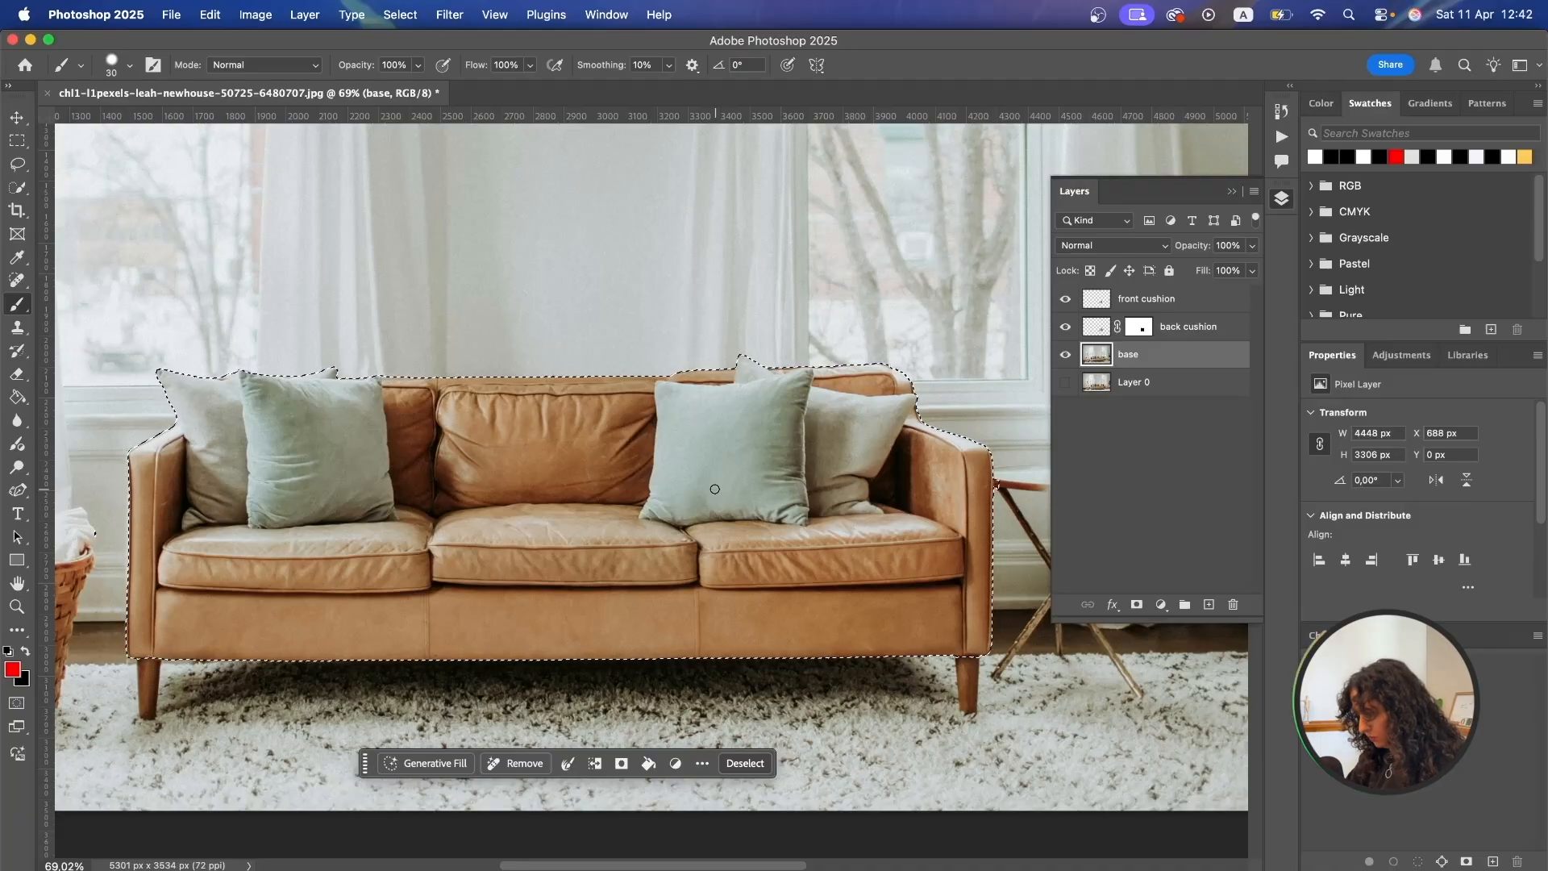
# Copy the selected sofa to a new layer named "couch" and hide the base layer.
pyautogui.press('super+j')
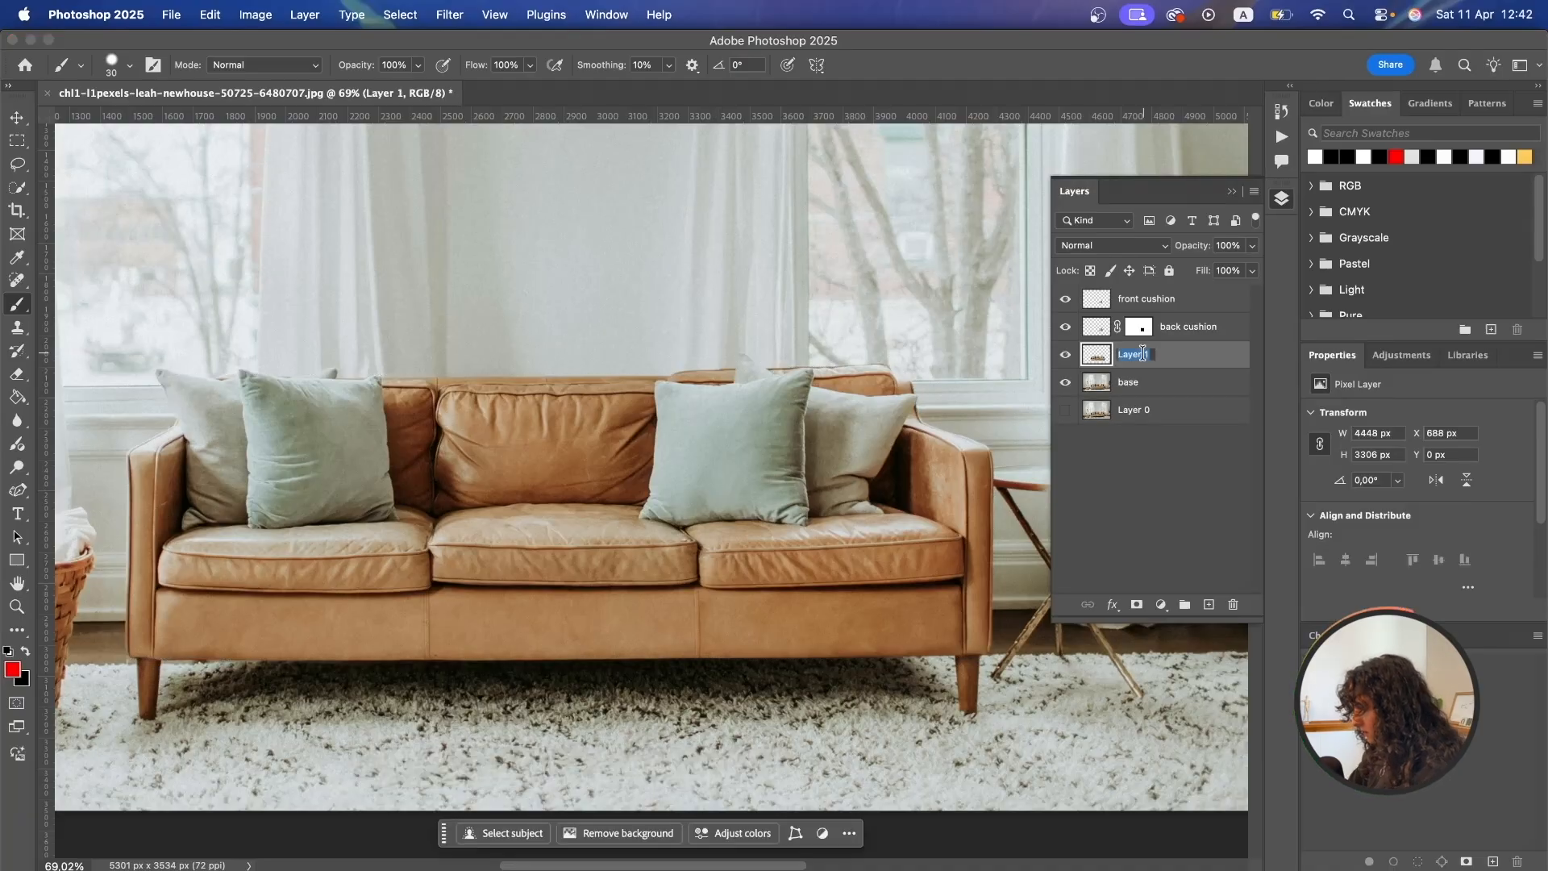
pyautogui.write('couch')
pyautogui.press('Return')
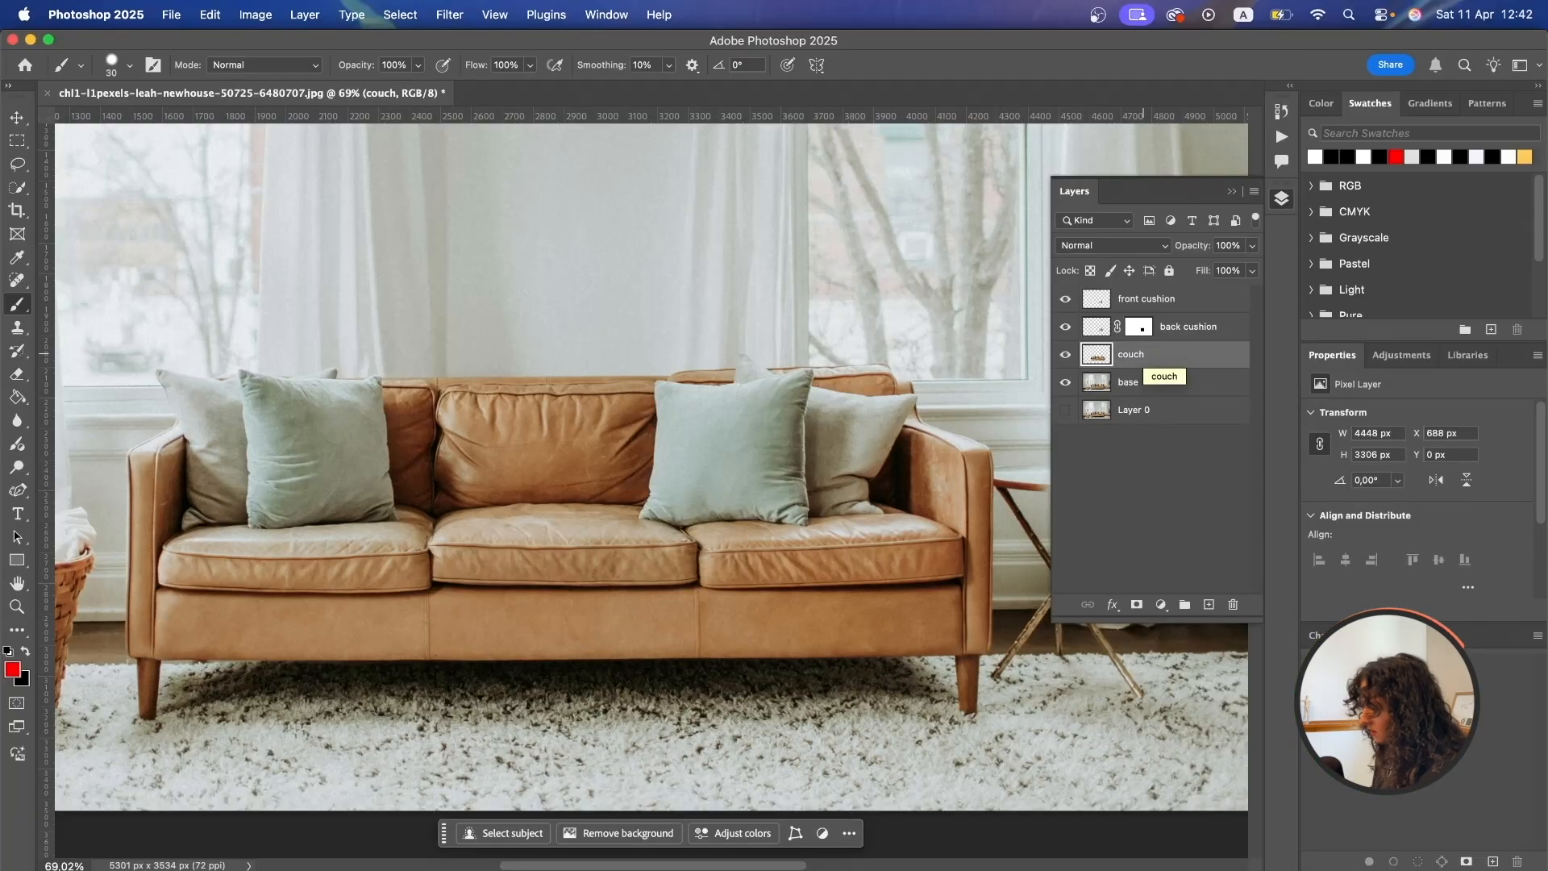
pyautogui.click(1065, 382)
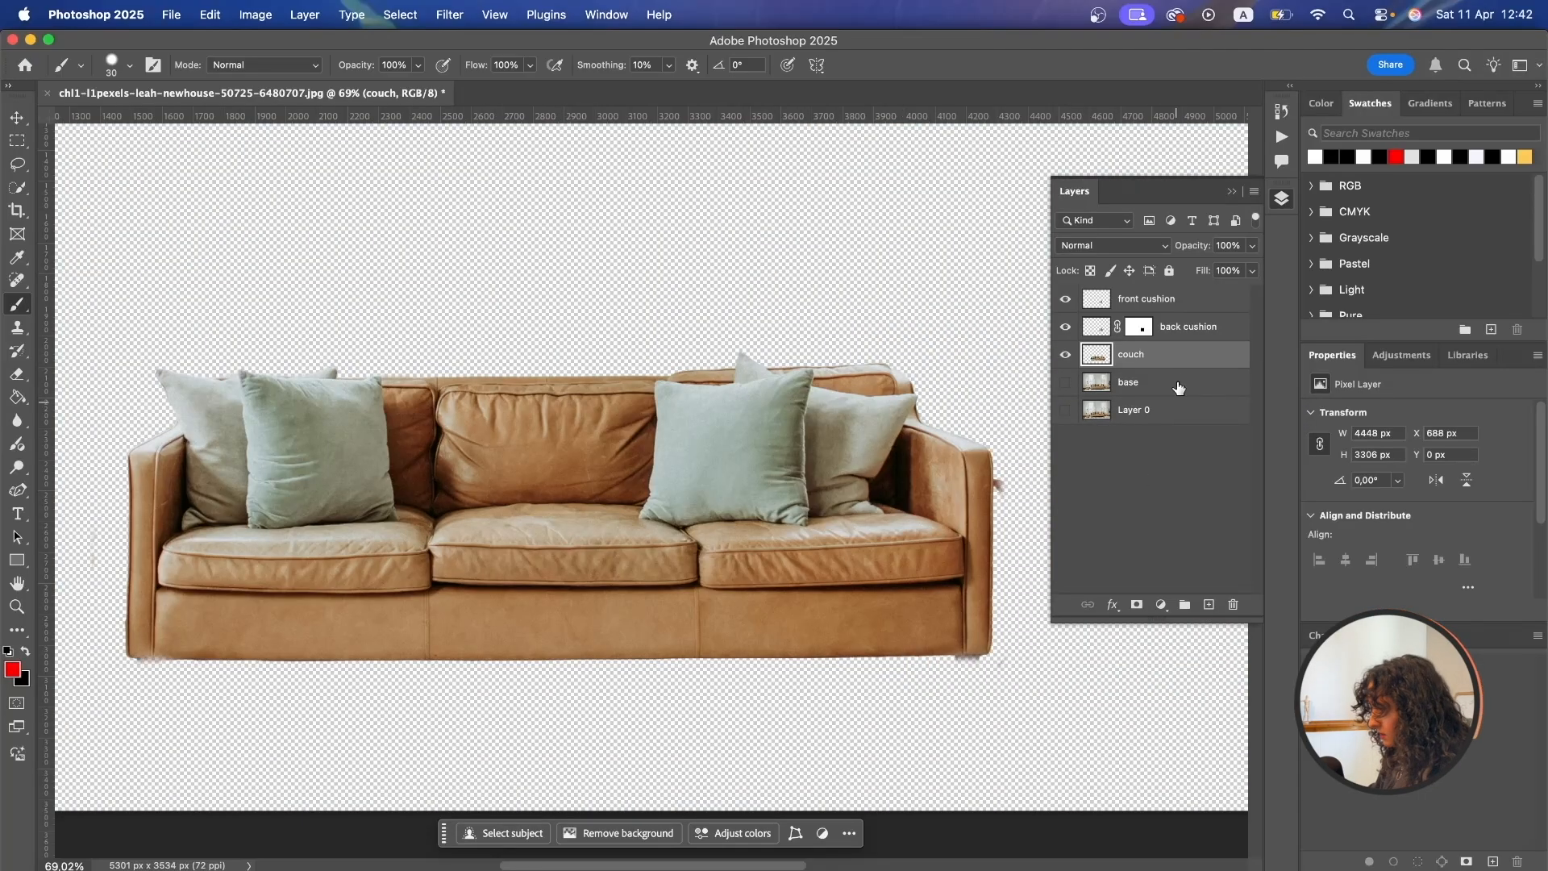
# Erase the stray specks left of the sofa on the couch layer with a 252 px Eraser.
pyautogui.hscroll(-5, 190, 484)
pyautogui.scroll(-2, 190, 484)
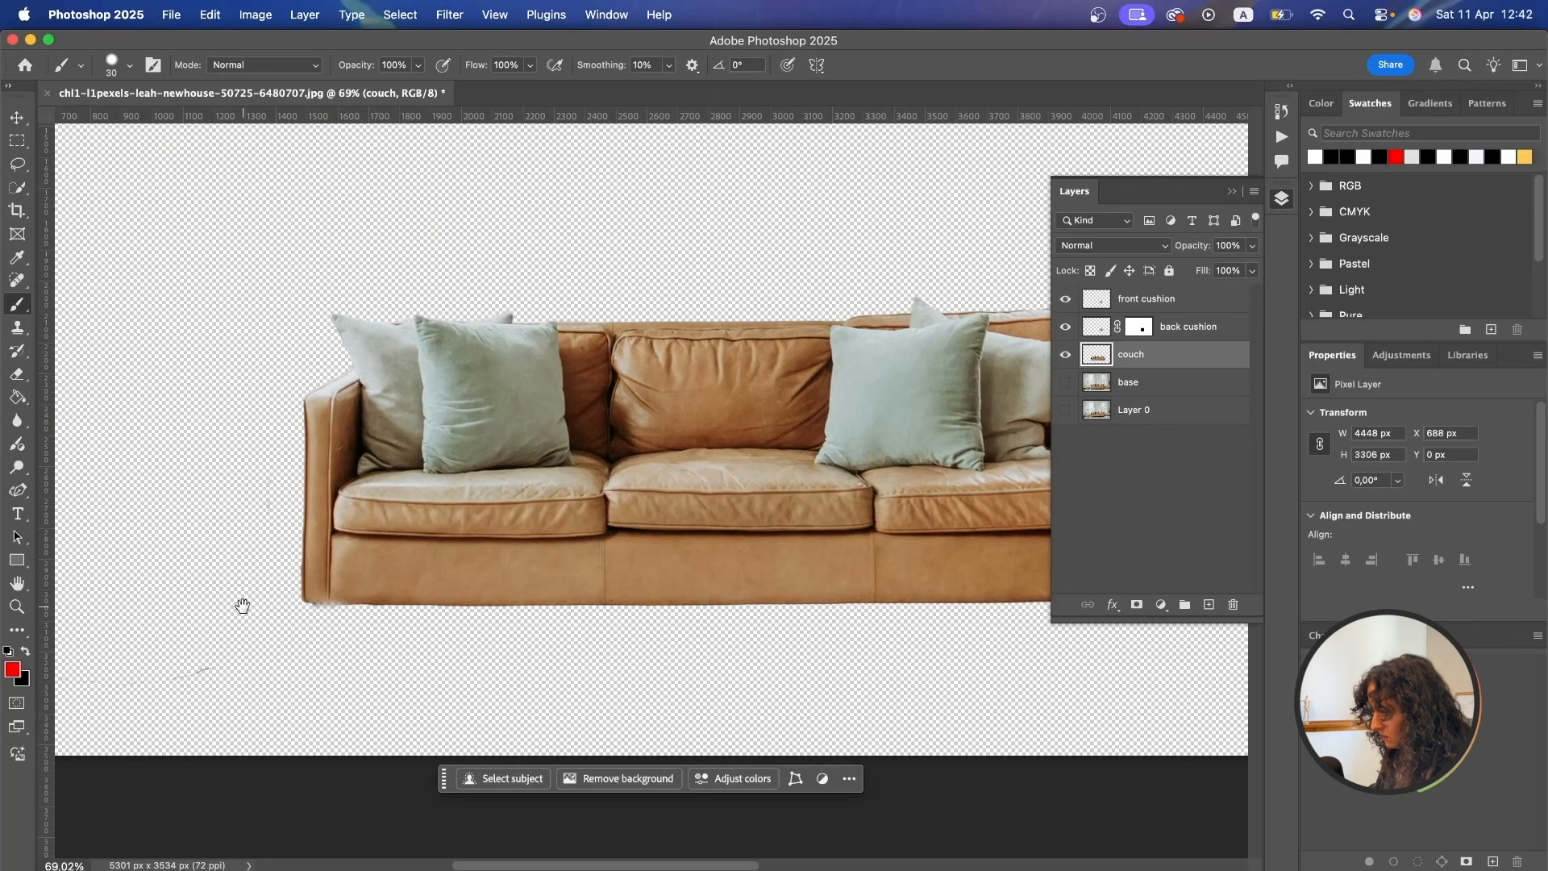
pyautogui.moveTo(243, 606); pyautogui.dragTo(534, 525)
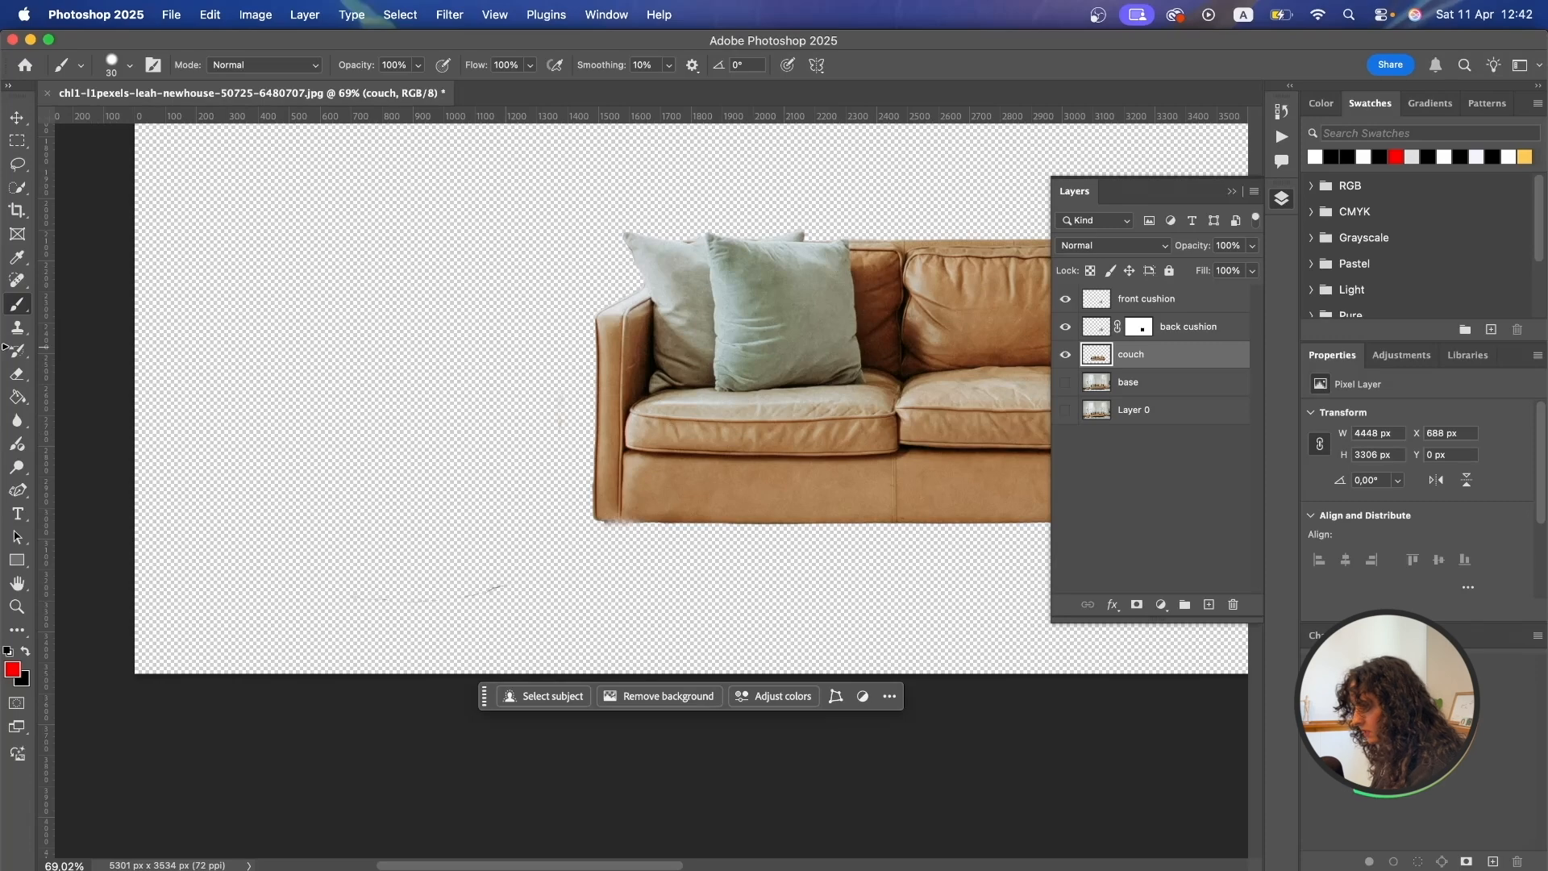
pyautogui.click(16, 374)
pyautogui.rightClick(390, 337)
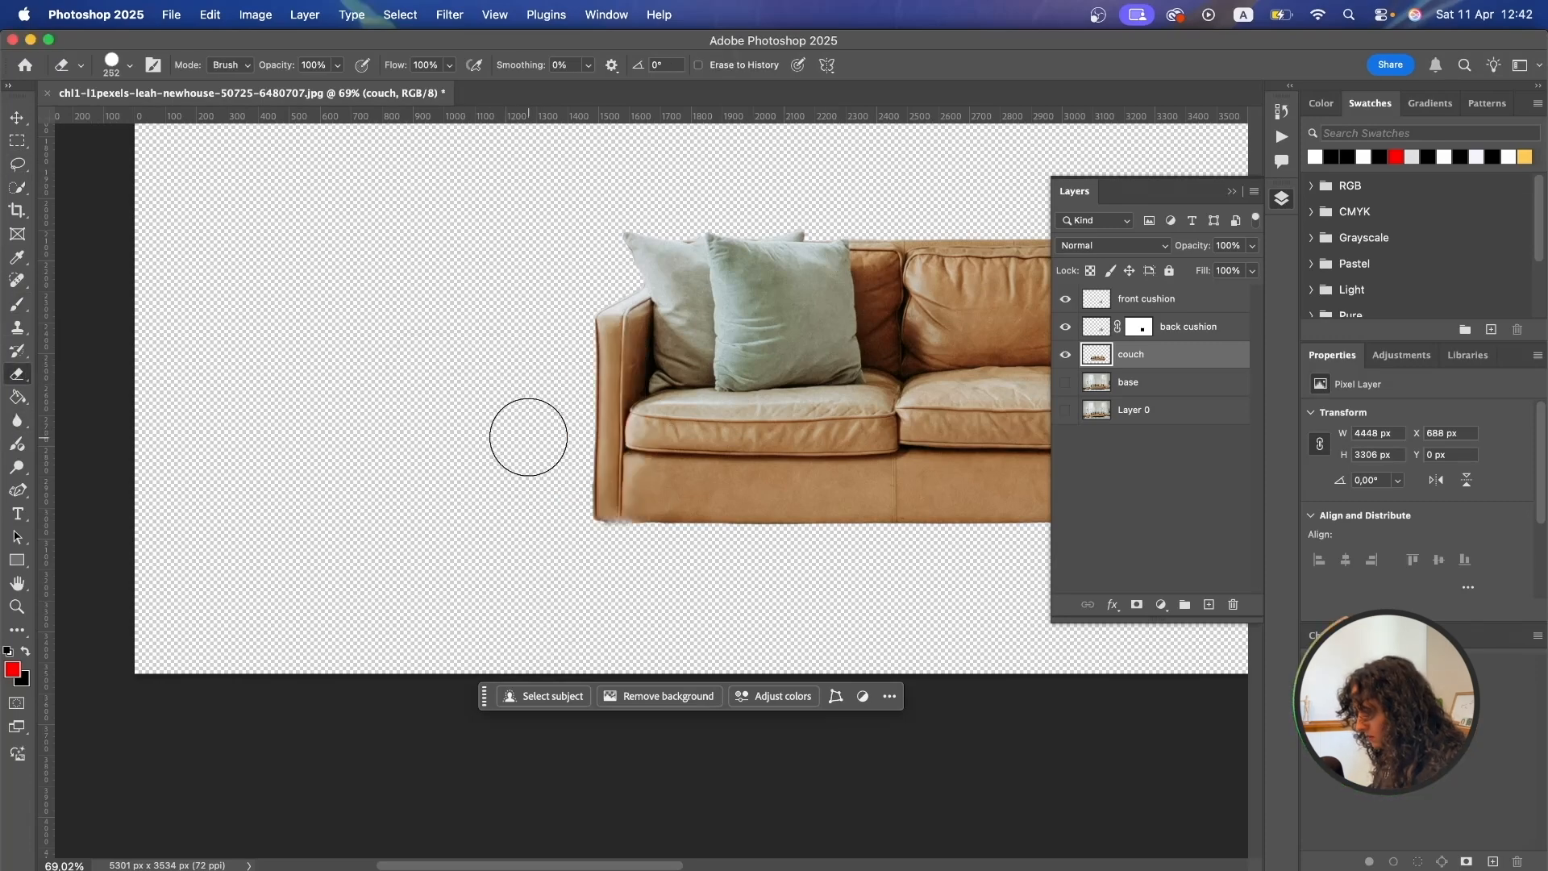
# Erase the stray specks and the side table remnant beside the right armrest with the 252 px Eraser.
pyautogui.hscroll(10, 604, 451)
pyautogui.scroll(3, 604, 452)
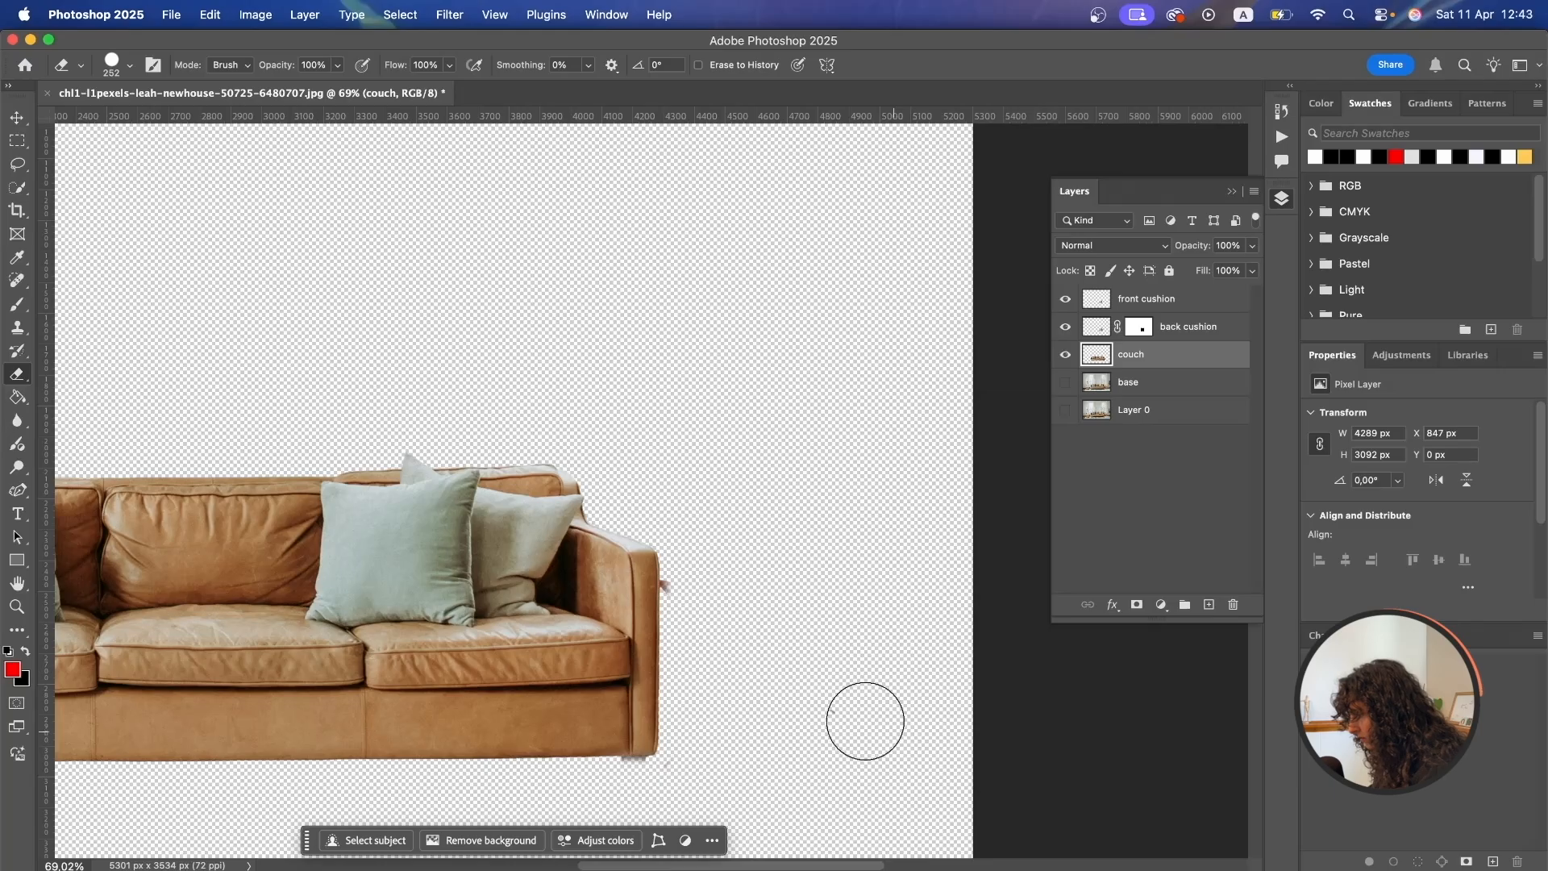
pyautogui.scroll(-5, 631, 637)
pyautogui.hscroll(2, 631, 637)
pyautogui.click(628, 580)
pyautogui.scroll(6, 612, 381)
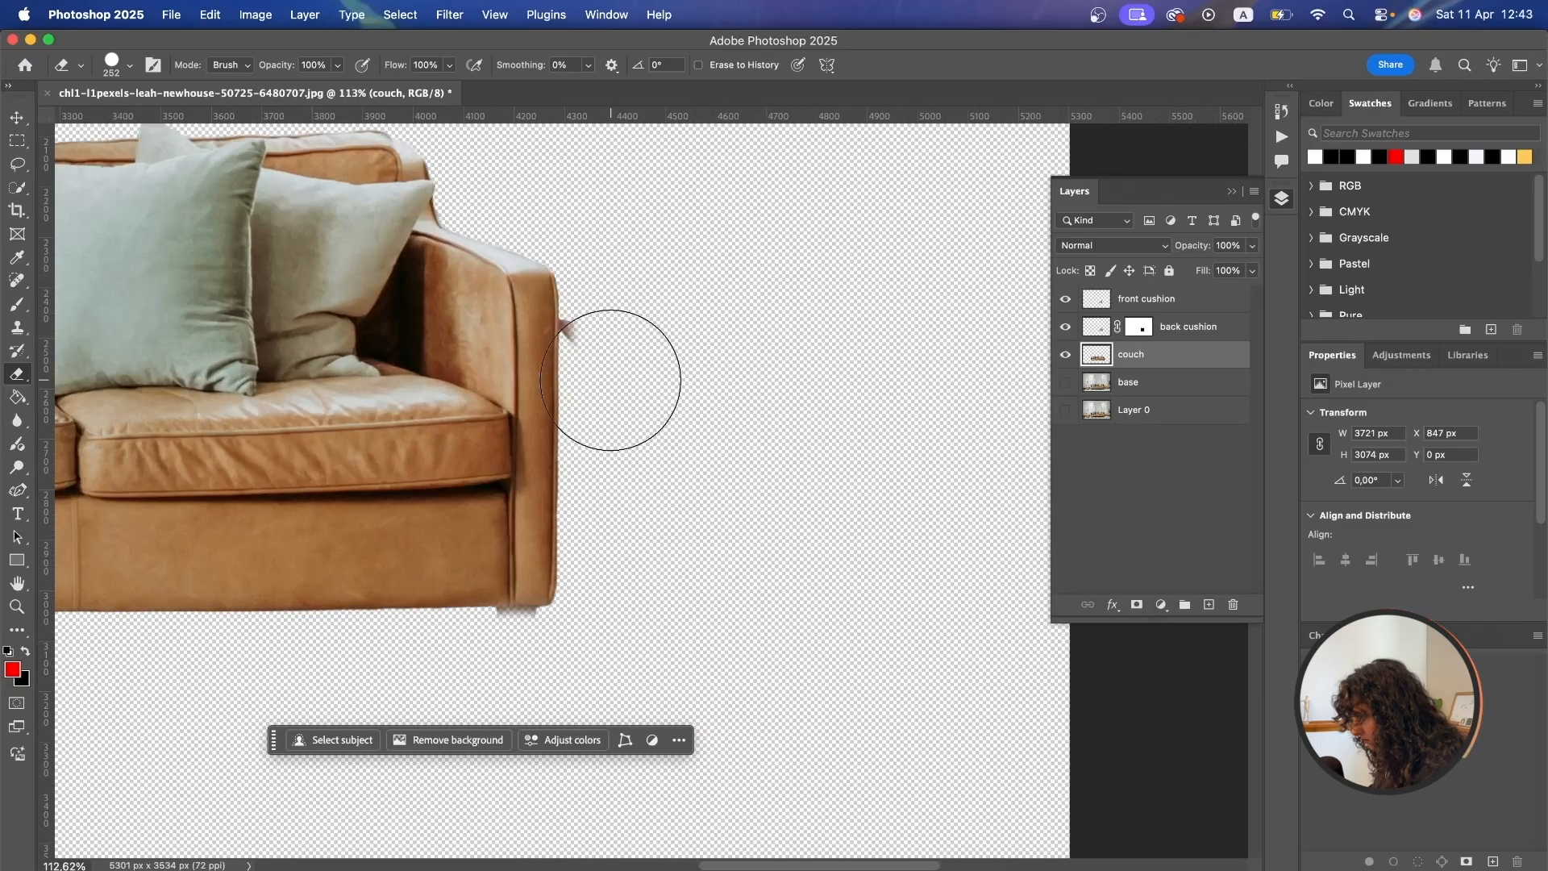
pyautogui.moveTo(646, 322); pyautogui.dragTo(710, 492)
pyautogui.moveTo(691, 384)
pyautogui.mouseDown()
pyautogui.moveTo(670, 396)
pyautogui.moveTo(666, 355)
pyautogui.moveTo(665, 382)
pyautogui.mouseUp()
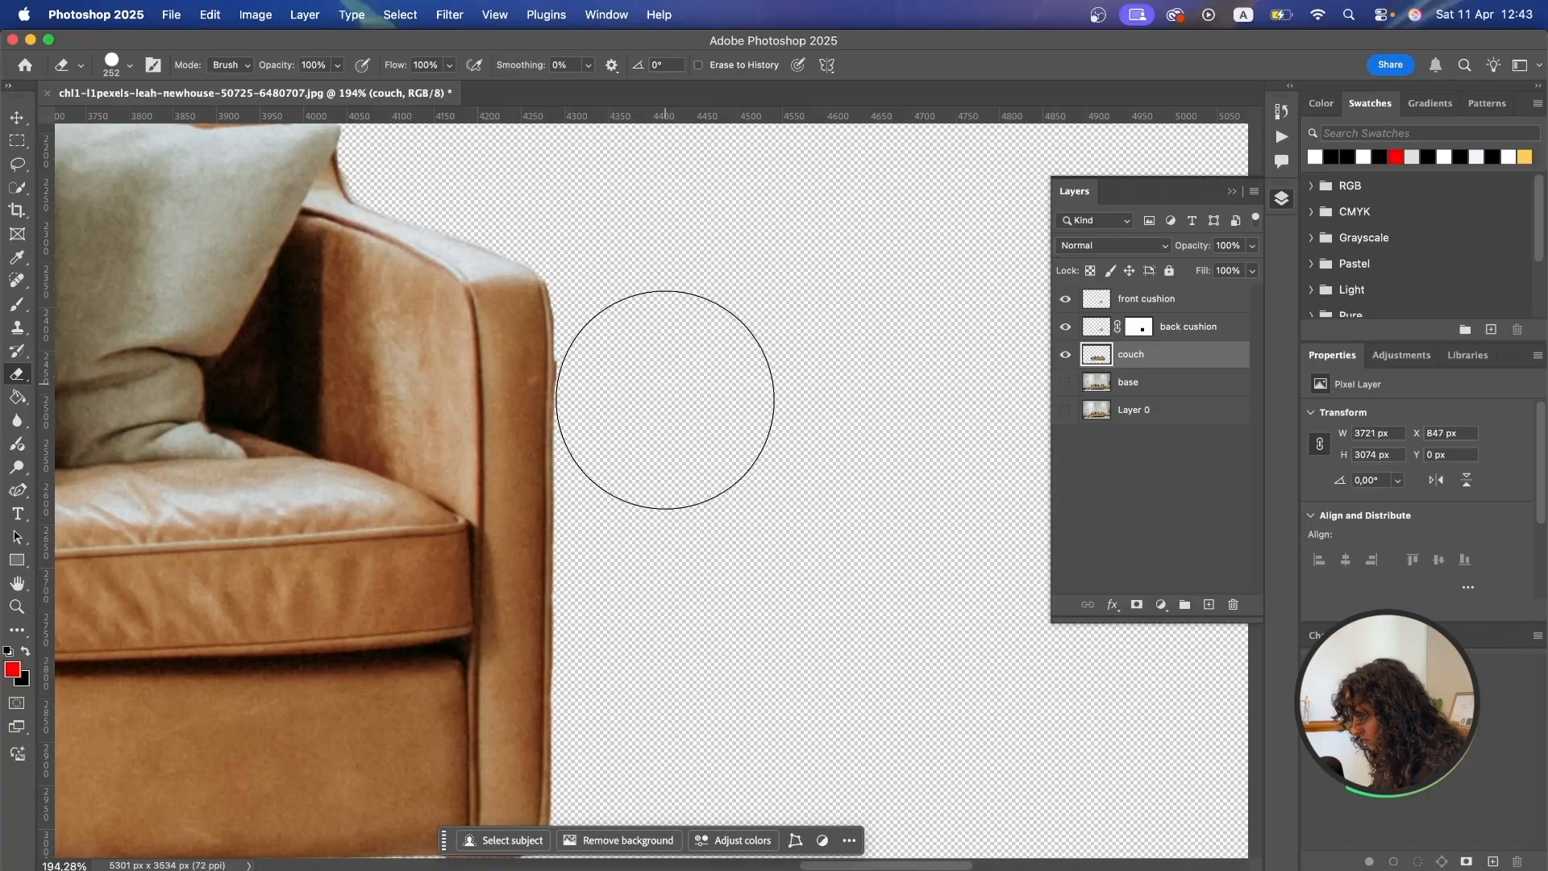
# Toggle the couch layer's visibility to examine which parts of the image it holds.
pyautogui.scroll(-3, 663, 384)
pyautogui.scroll(-4, 732, 362)
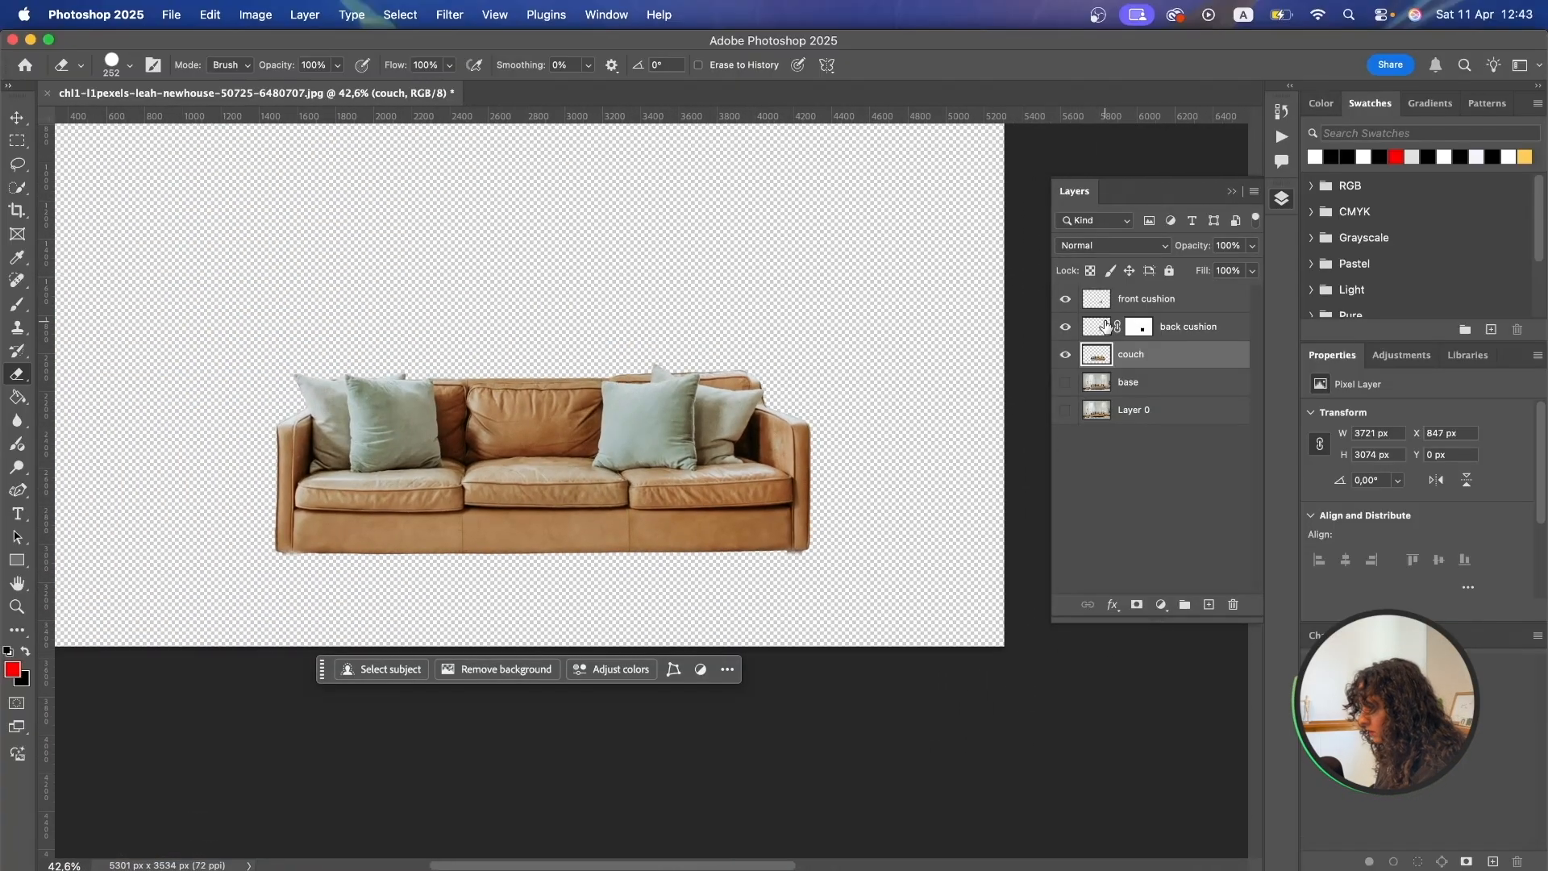
pyautogui.scroll(1, 655, 451)
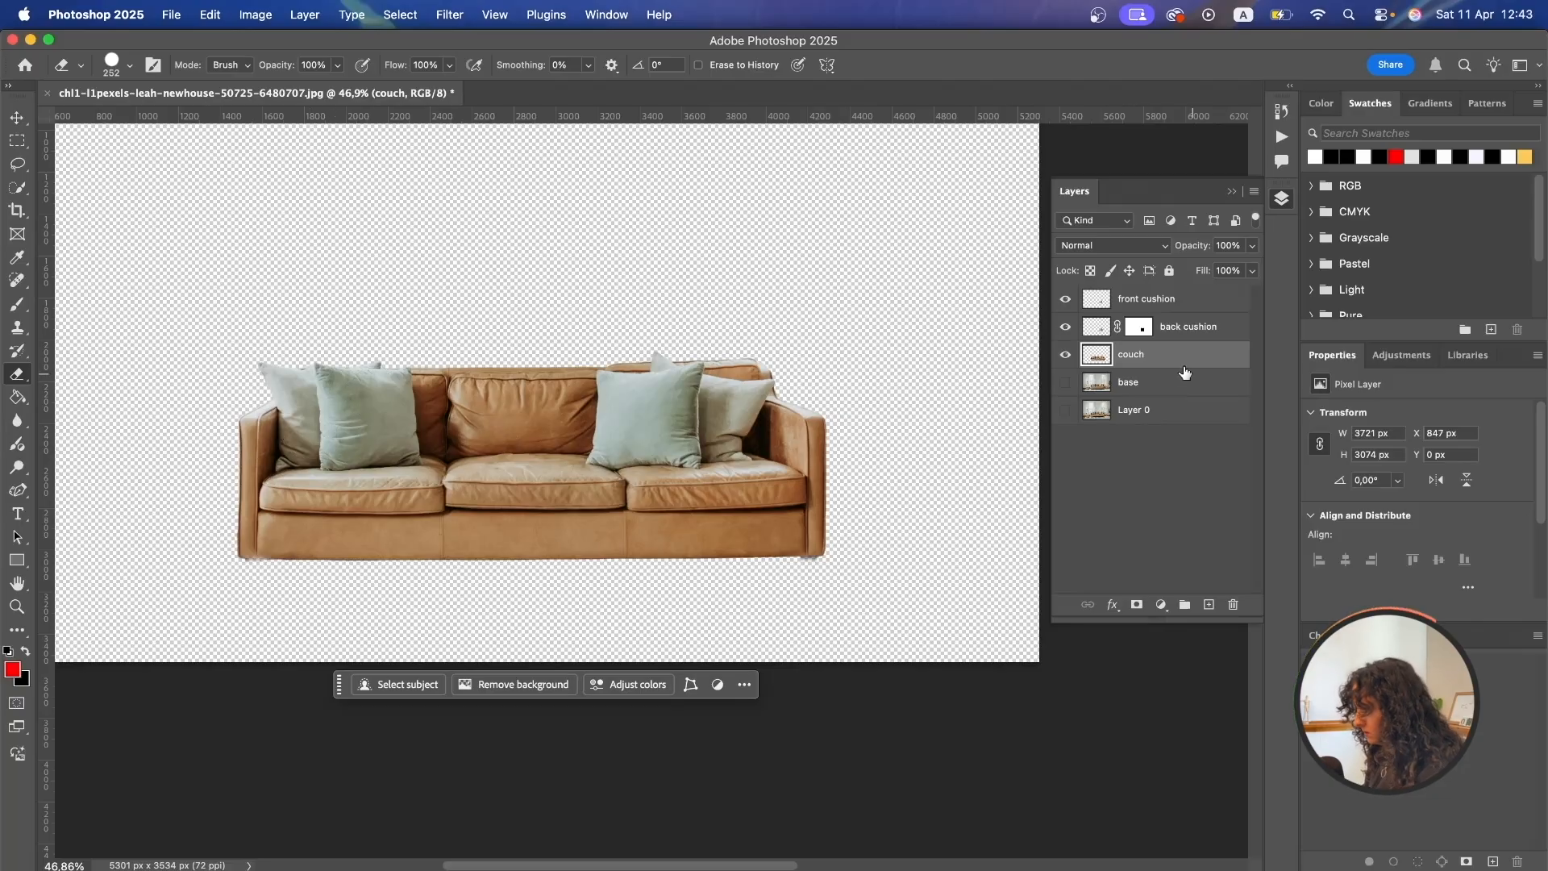
pyautogui.click(1065, 355)
pyautogui.click(1066, 355)
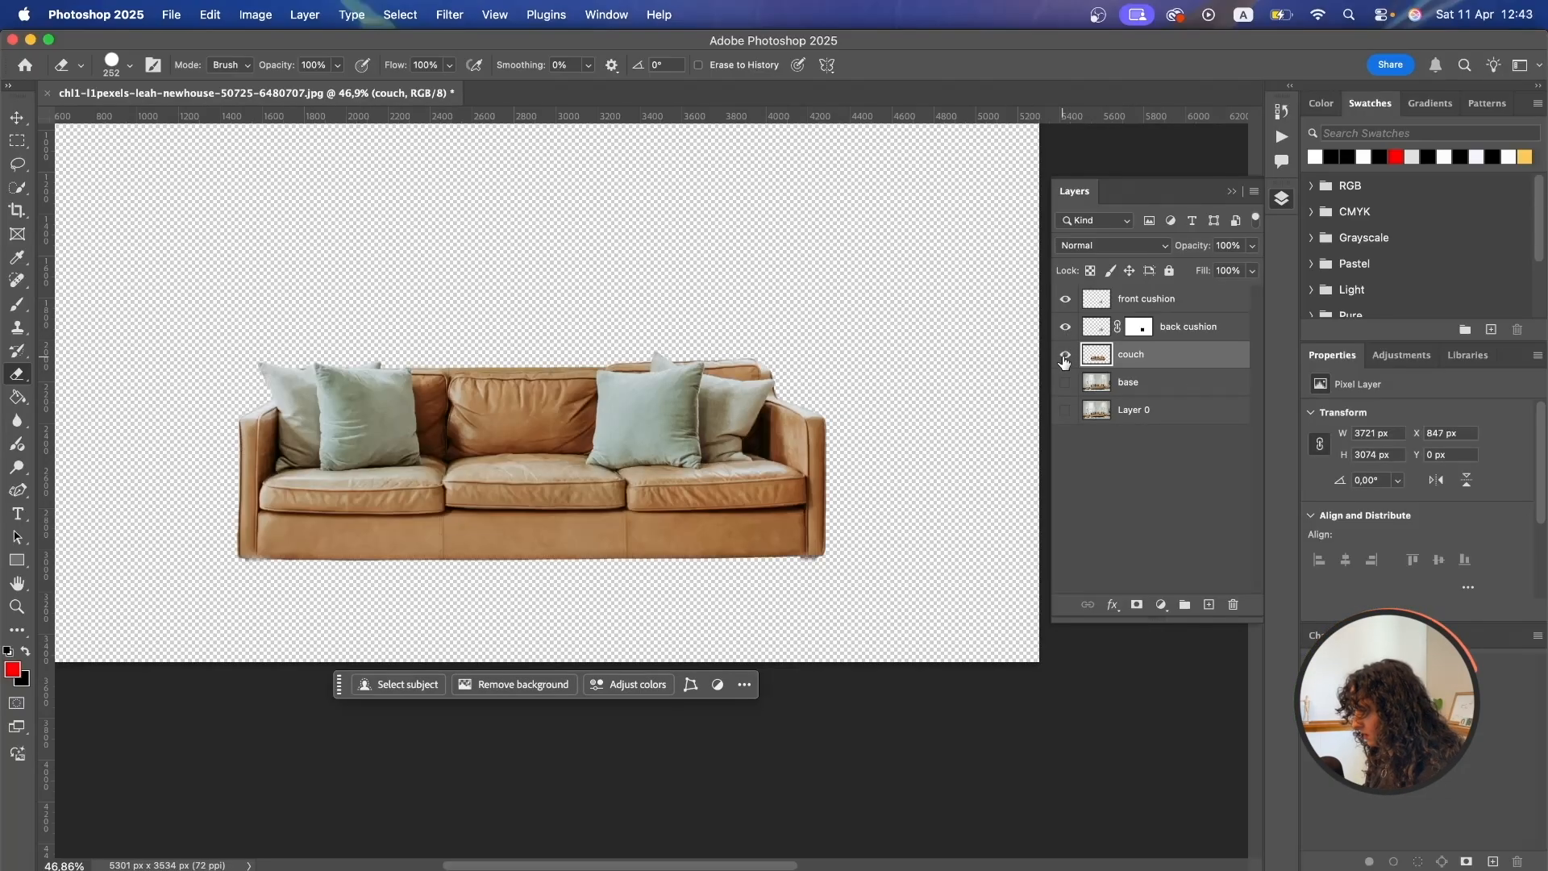
pyautogui.click(1066, 355)
pyautogui.click(1066, 354)
# Select both left pillows on the couch layer with the Quick Selection tool, adding their upper corners.
pyautogui.scroll(8, 567, 400)
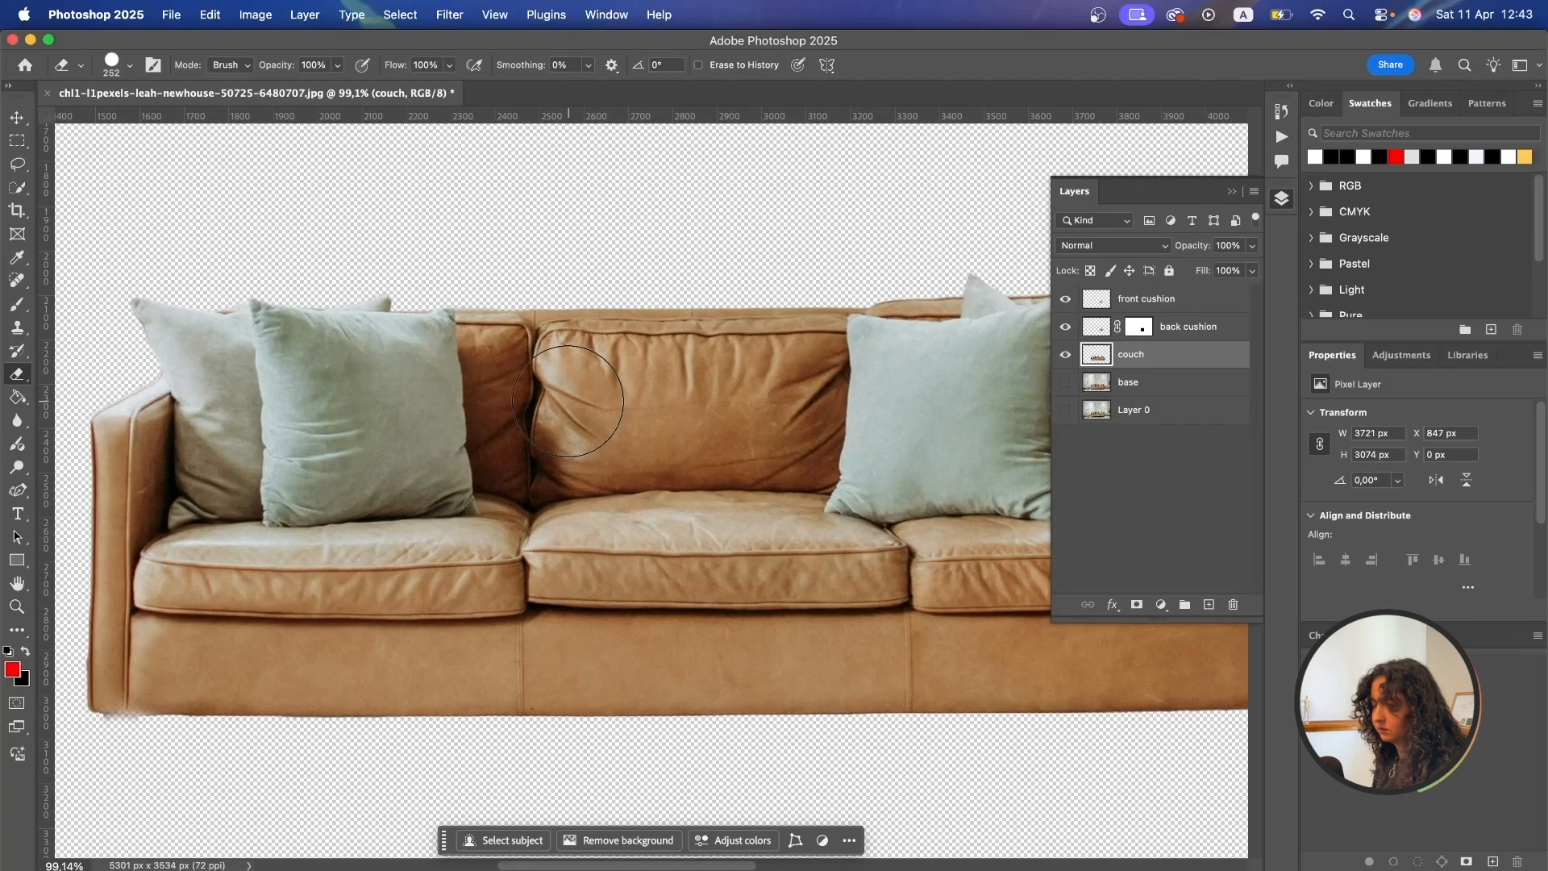
pyautogui.hscroll(-5, 567, 401)
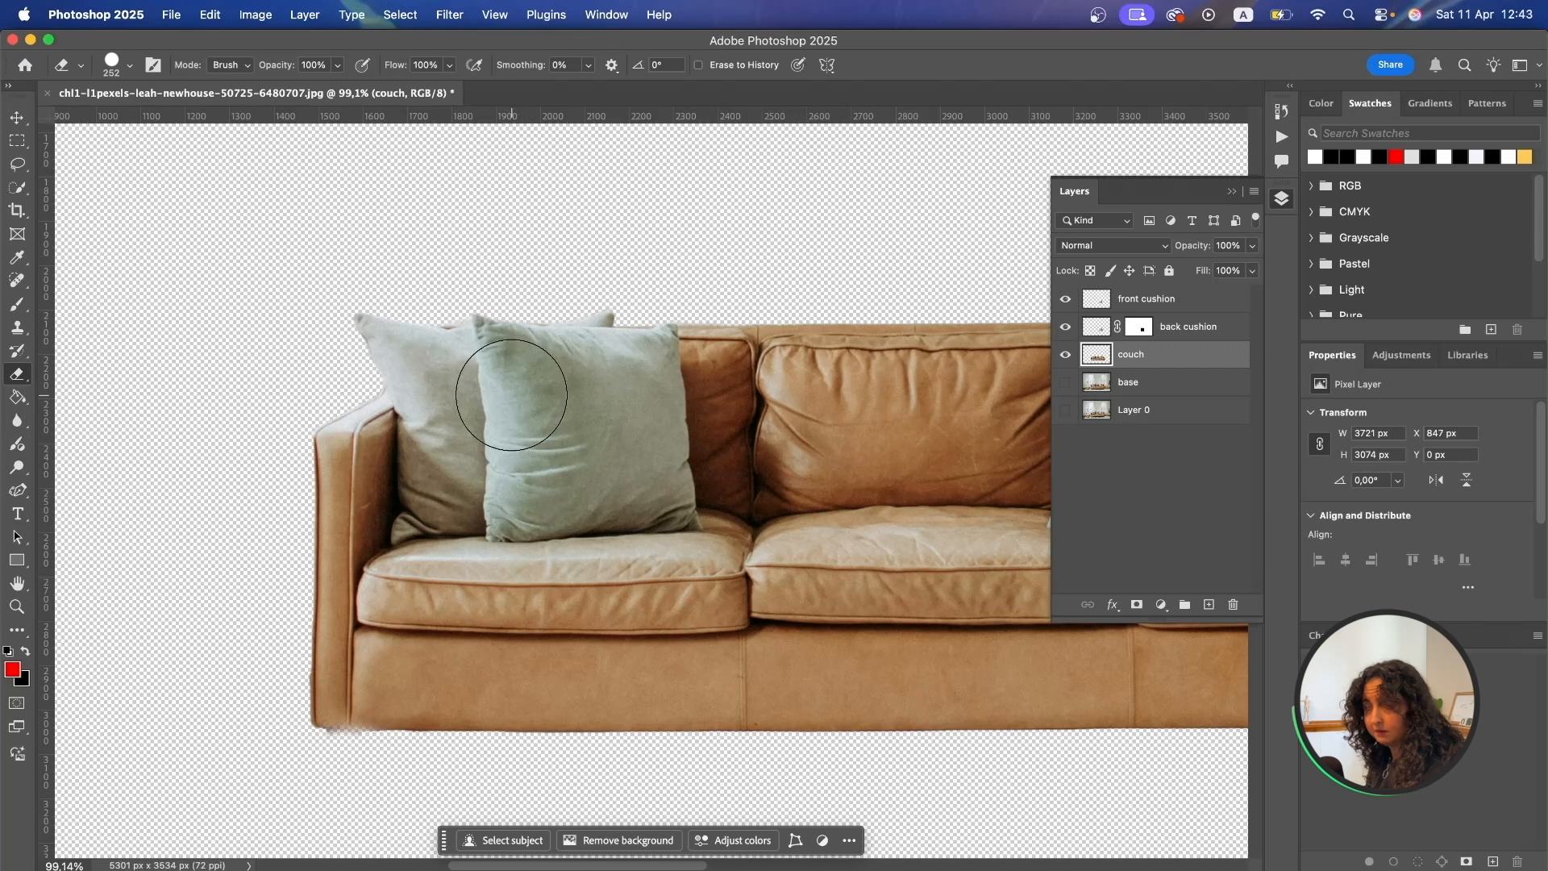
pyautogui.scroll(5, 511, 395)
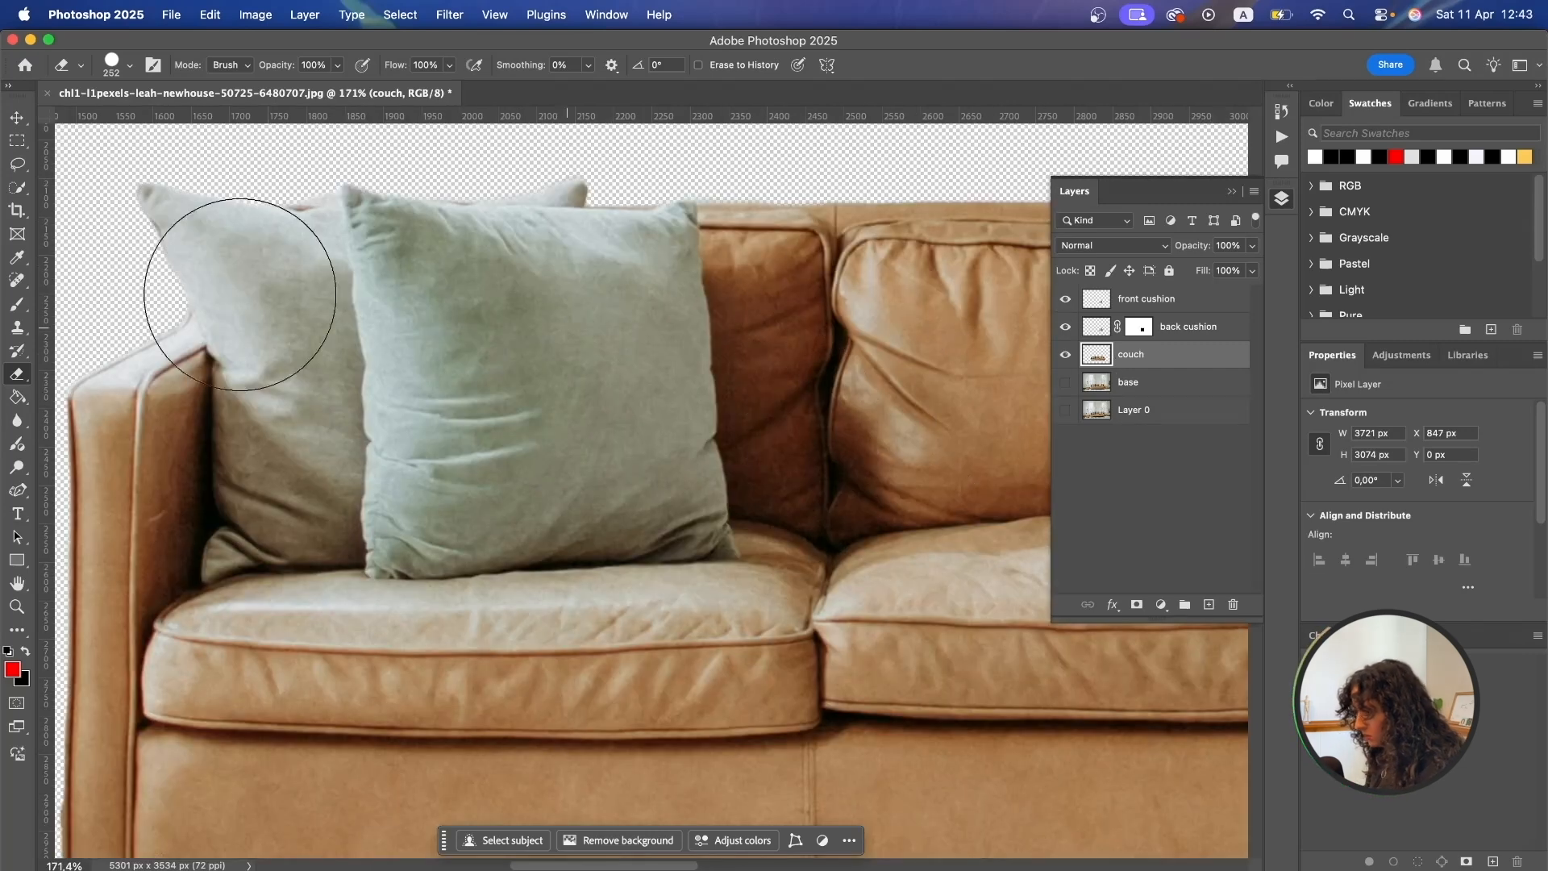
pyautogui.press('w')
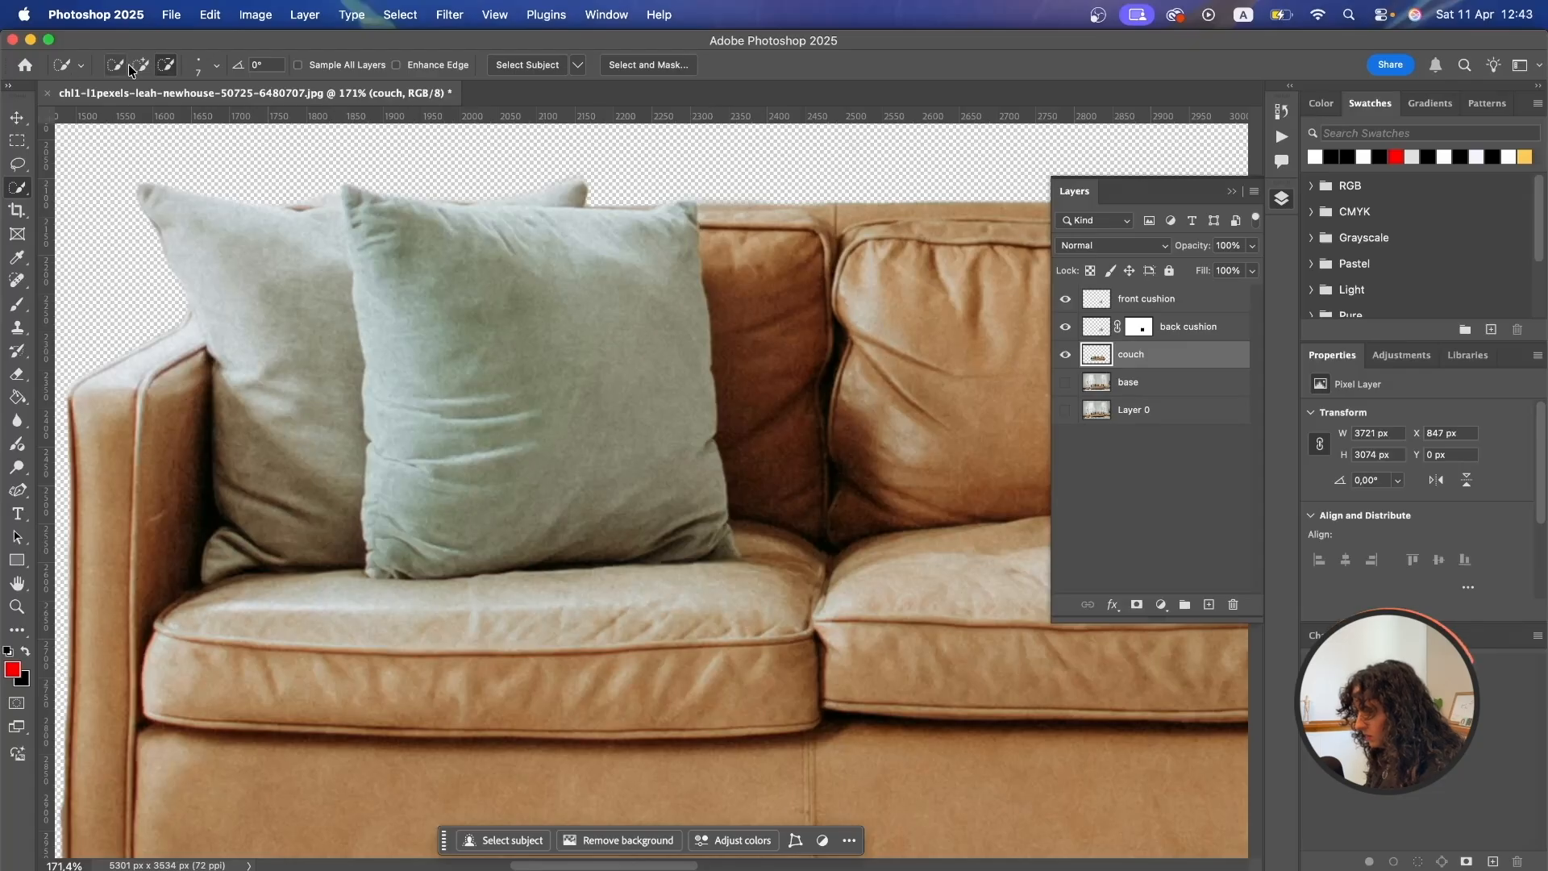
pyautogui.moveTo(633, 505)
pyautogui.mouseDown()
pyautogui.moveTo(435, 346)
pyautogui.moveTo(193, 223)
pyautogui.moveTo(332, 457)
pyautogui.moveTo(219, 537)
pyautogui.mouseUp()
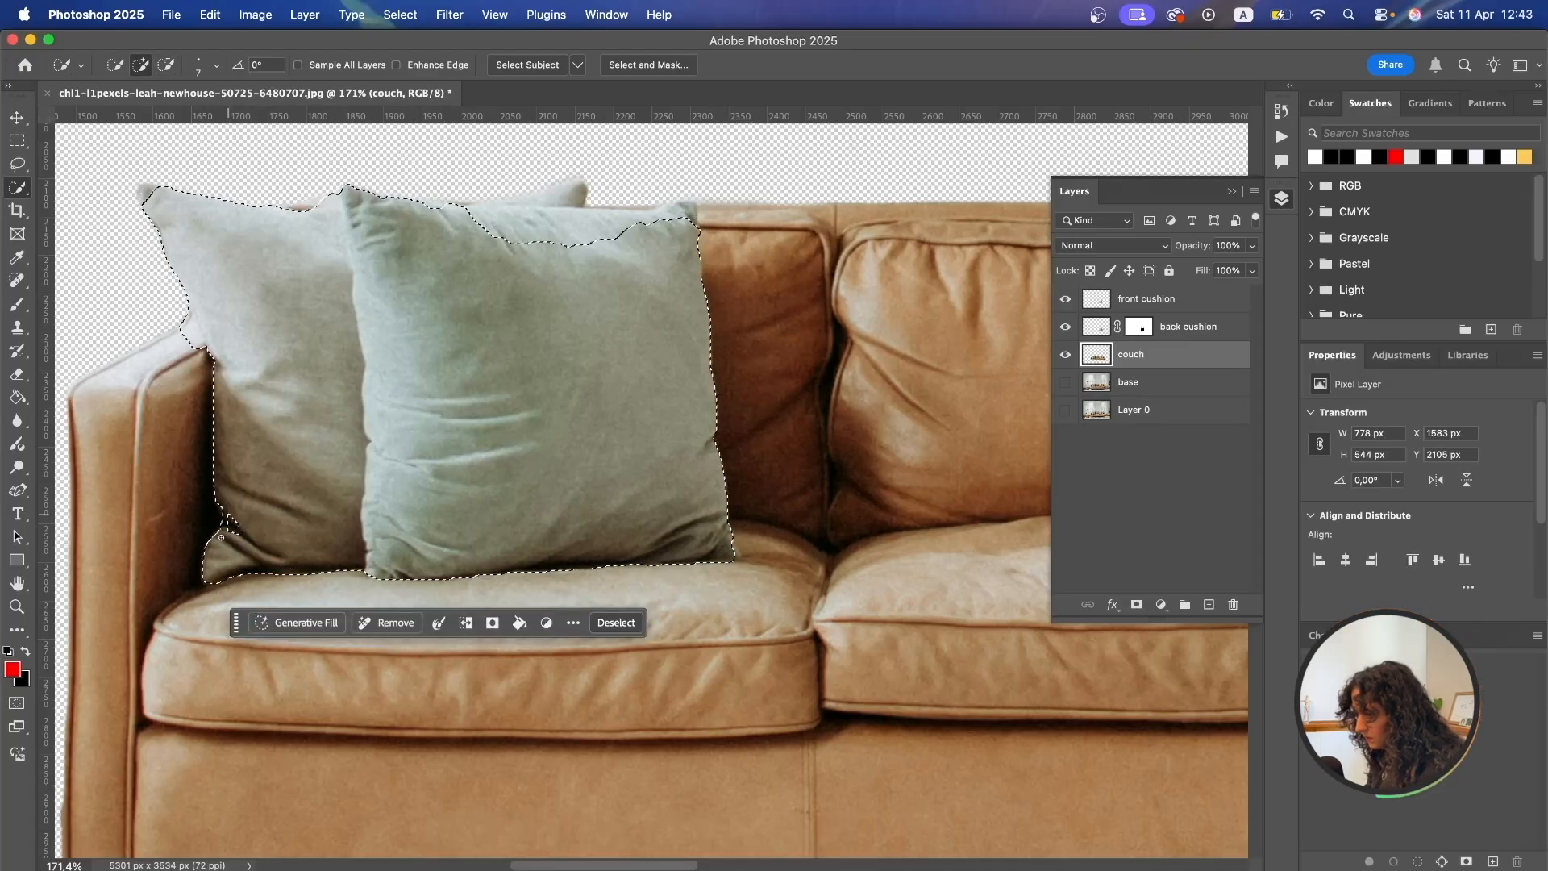
pyautogui.click(564, 194)
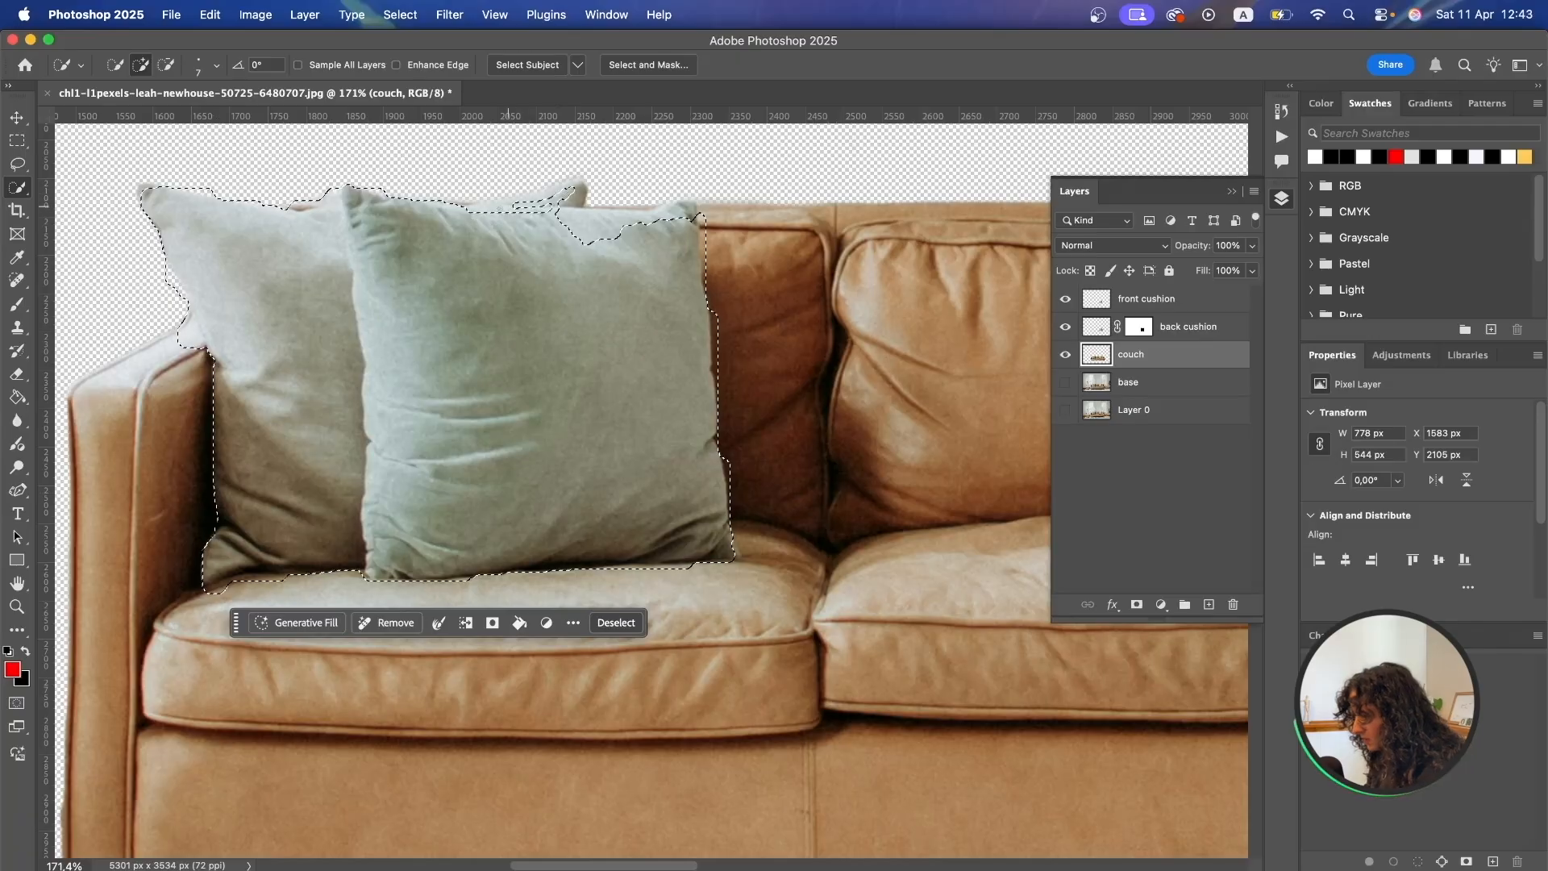
pyautogui.moveTo(508, 203); pyautogui.dragTo(583, 193)
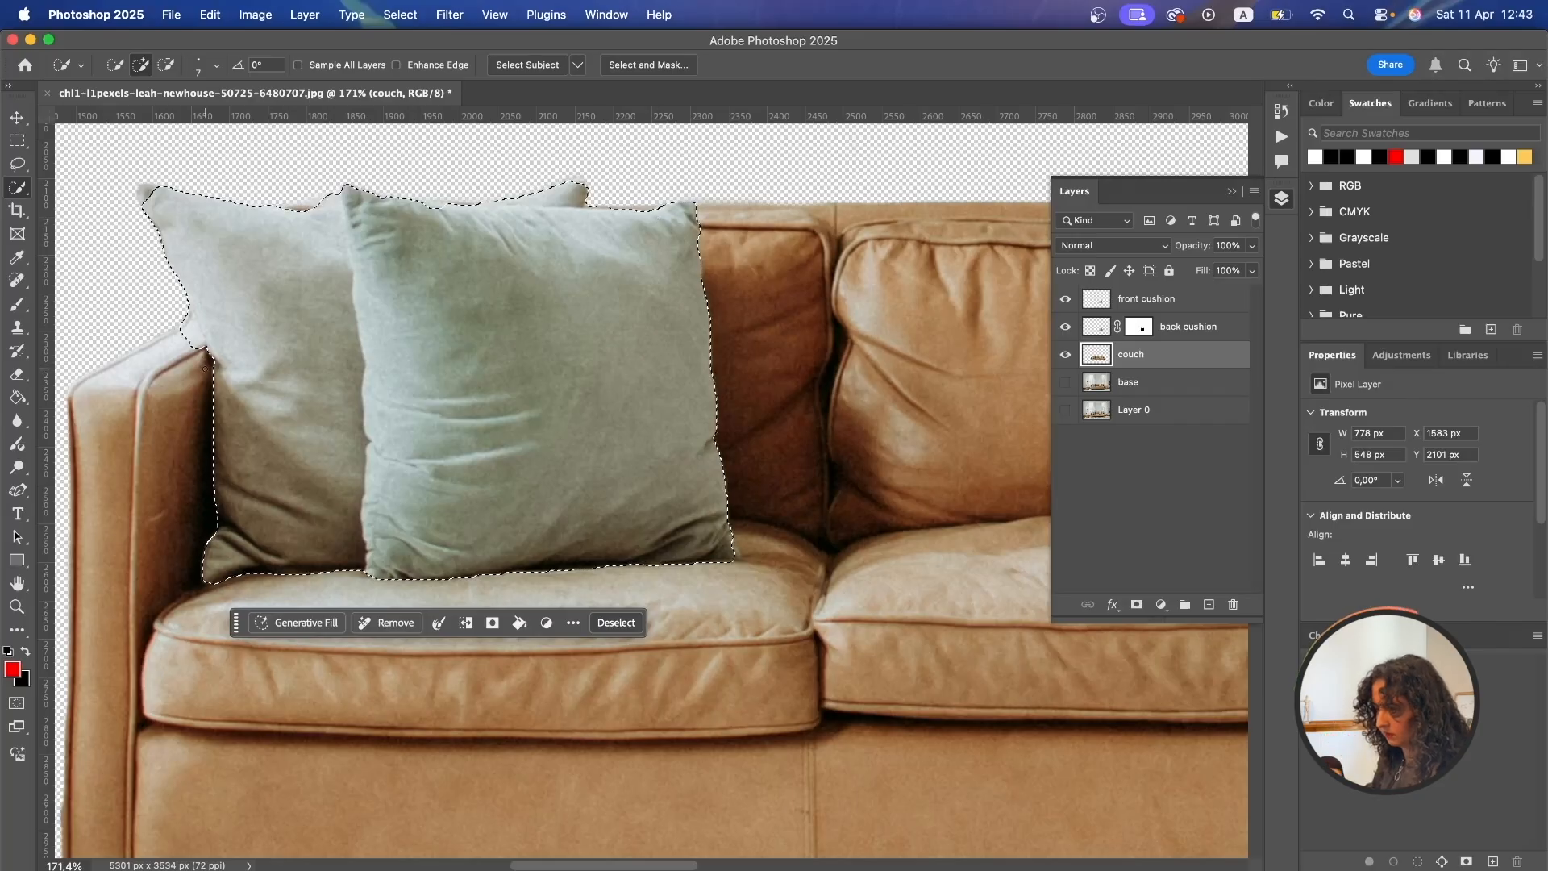
pyautogui.press('x')
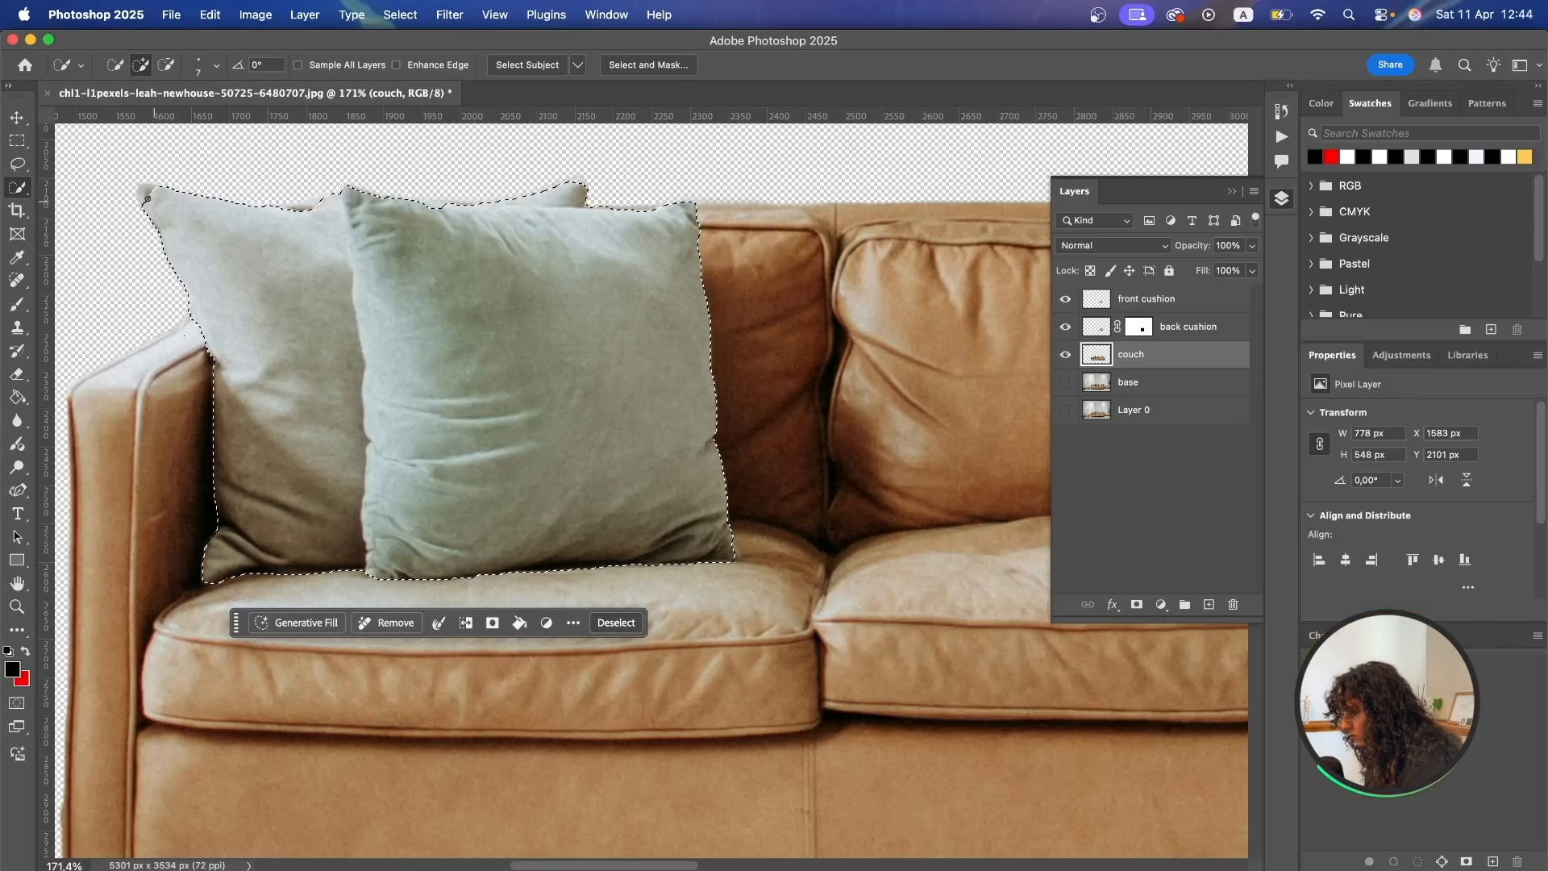
pyautogui.click(144, 192)
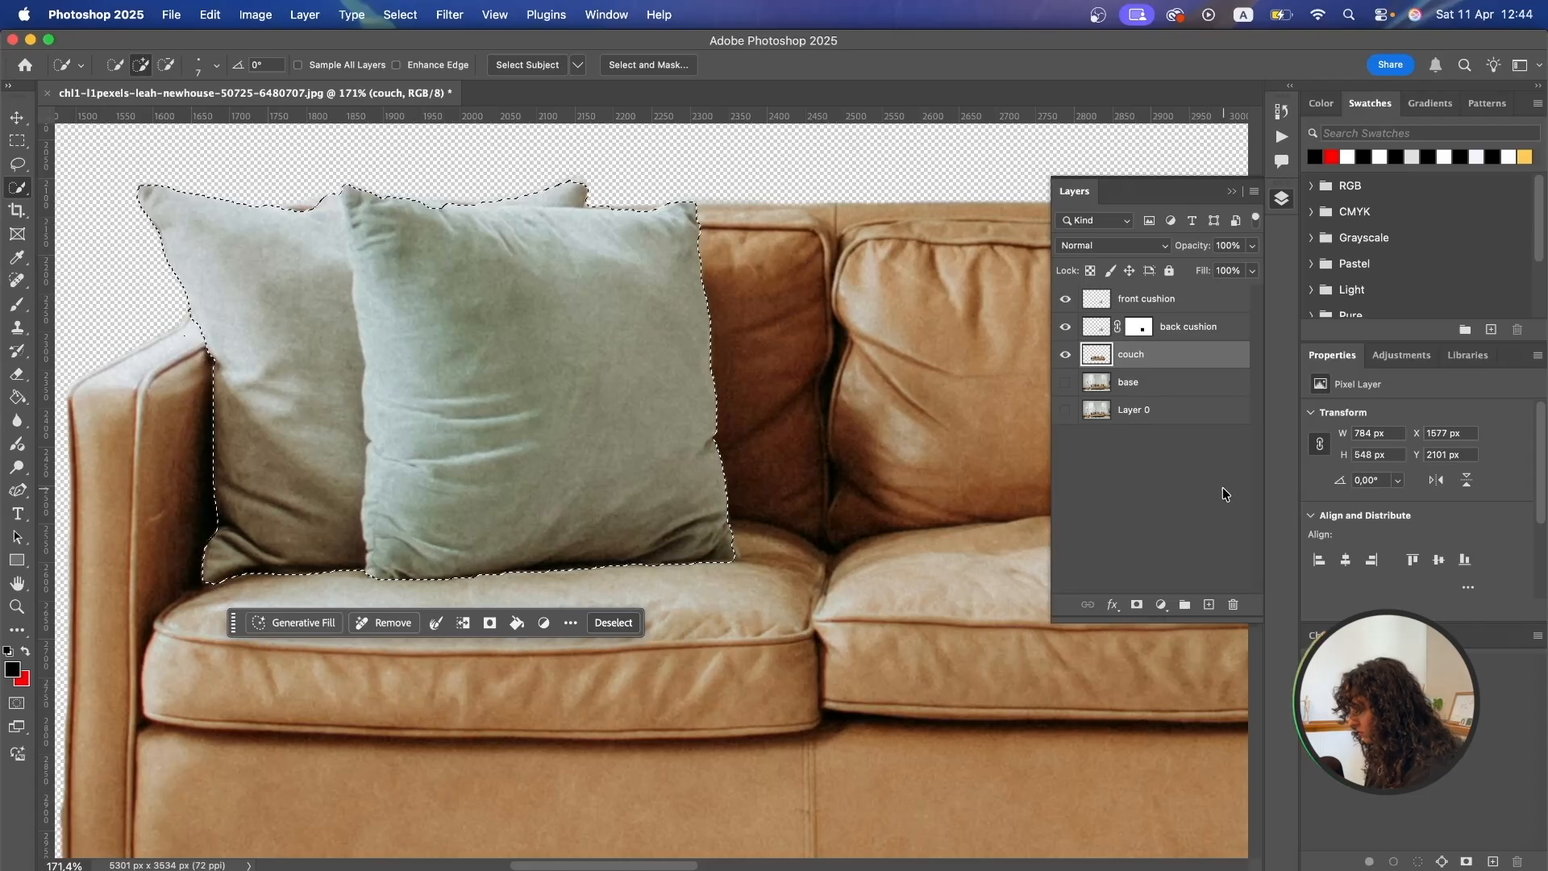
# Copy the selected left pillows onto a new layer and name it left cushions.
pyautogui.hotkey('ctrl', 'j')
pyautogui.write('left ')
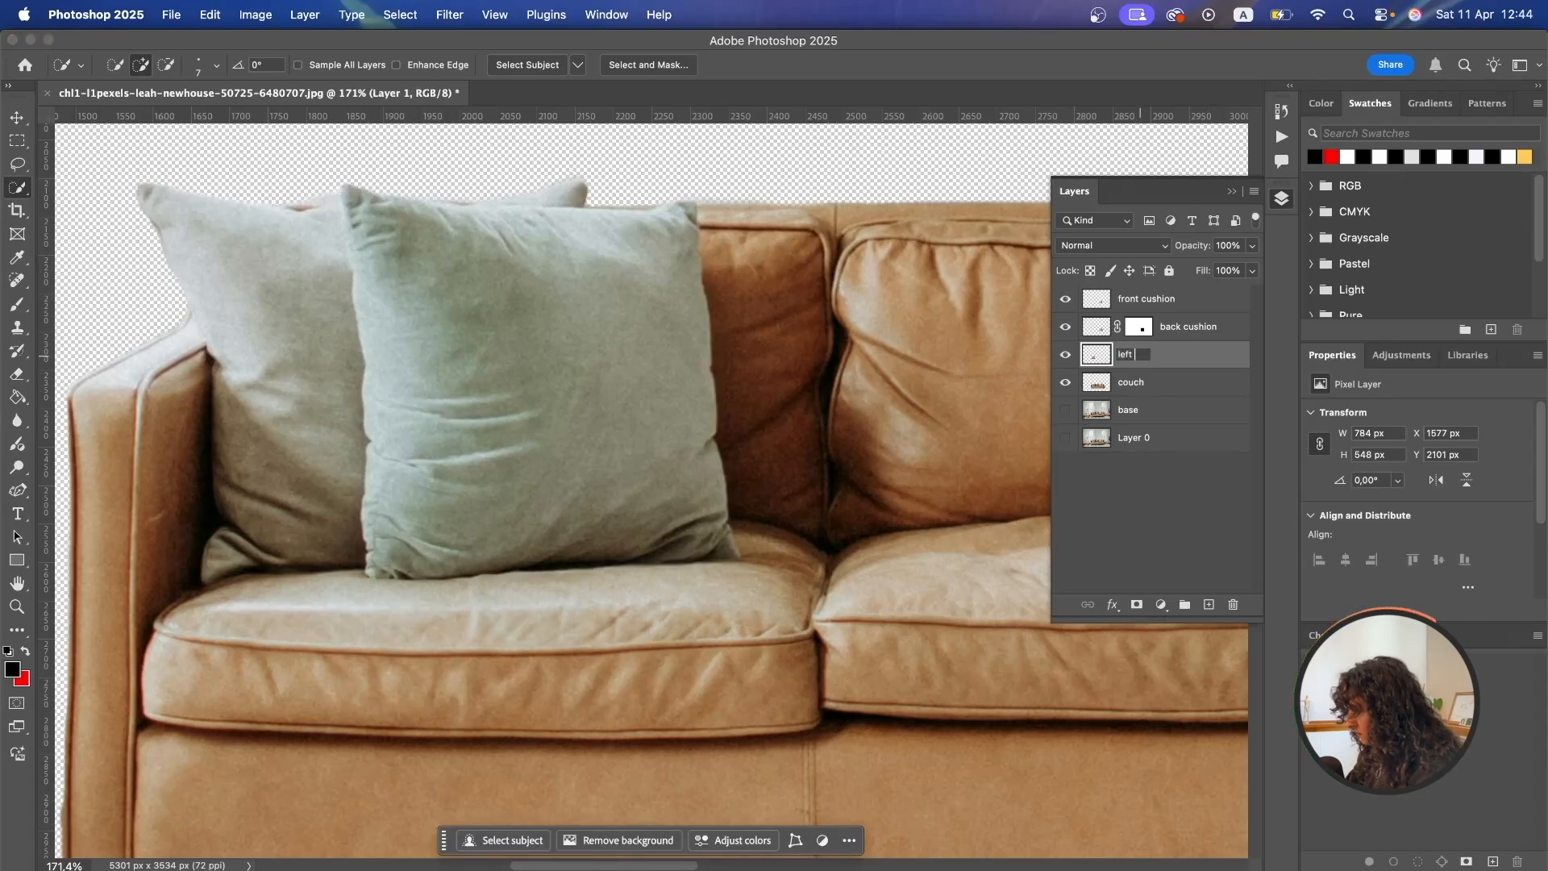
pyautogui.write('cushions')
pyautogui.press('Return')
pyautogui.press('super+minus')
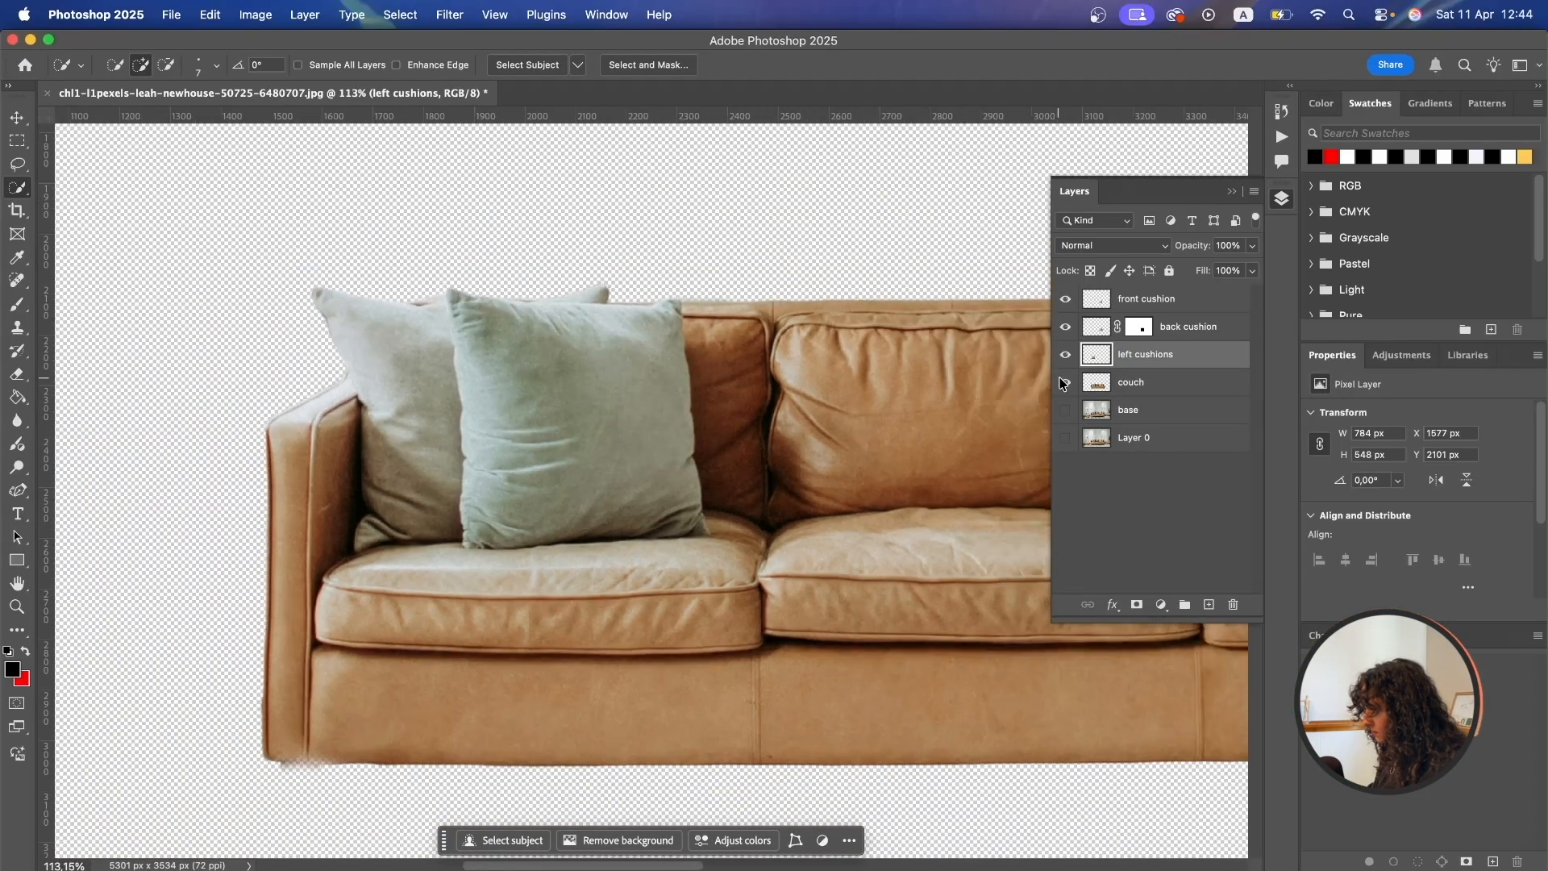
# Toggle the couch, left cushions and front cushion layers' visibility to examine the separated pieces.
pyautogui.click(1064, 382)
pyautogui.press('super+0')
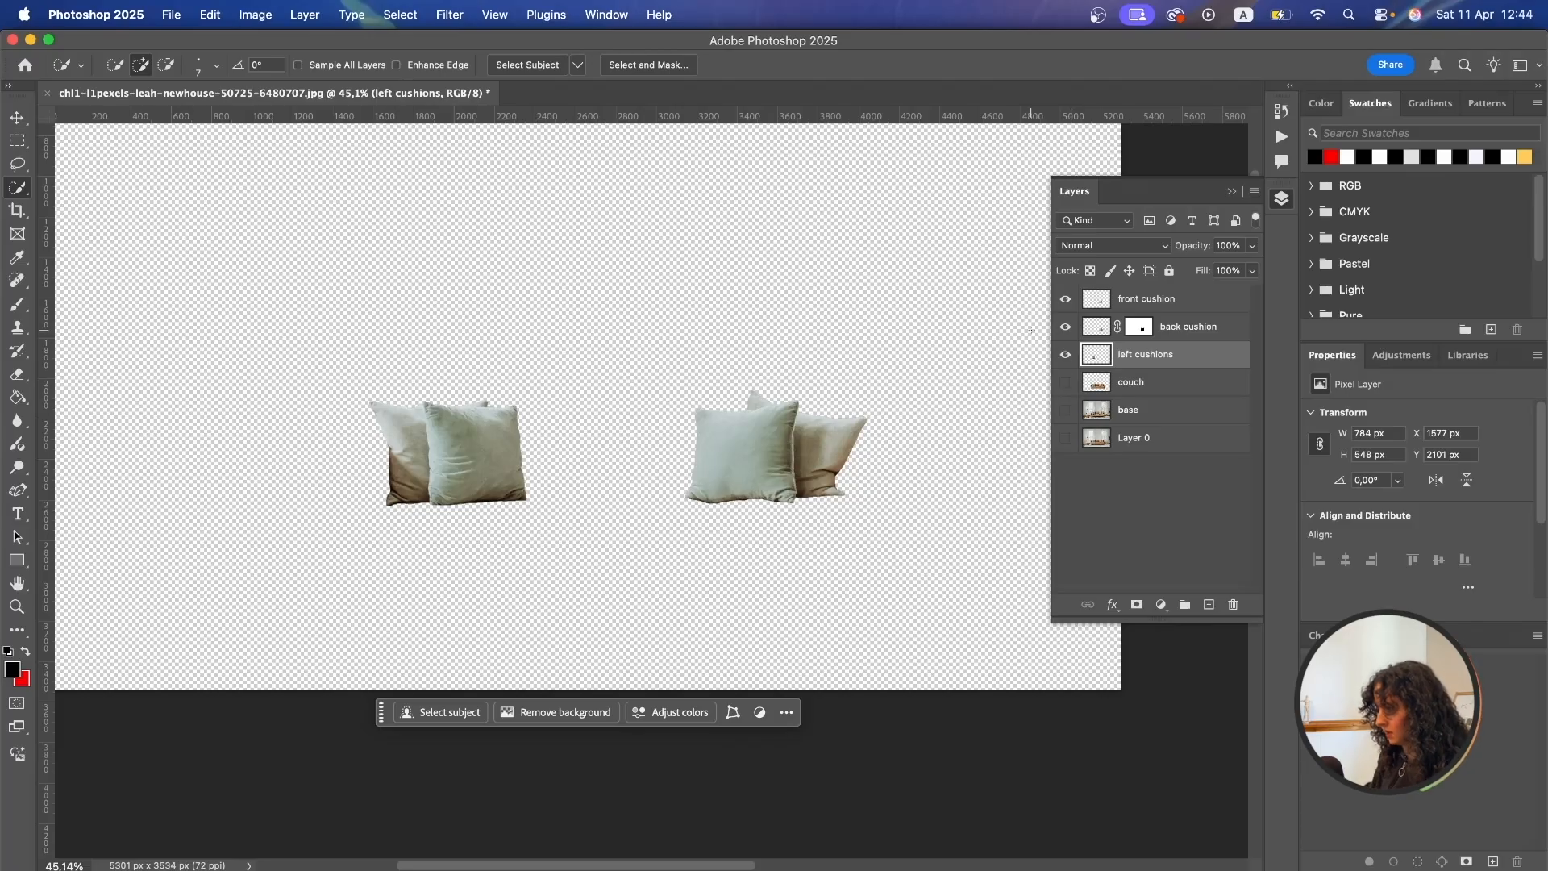
pyautogui.click(1065, 354)
pyautogui.click(1065, 299)
pyautogui.click(1064, 298)
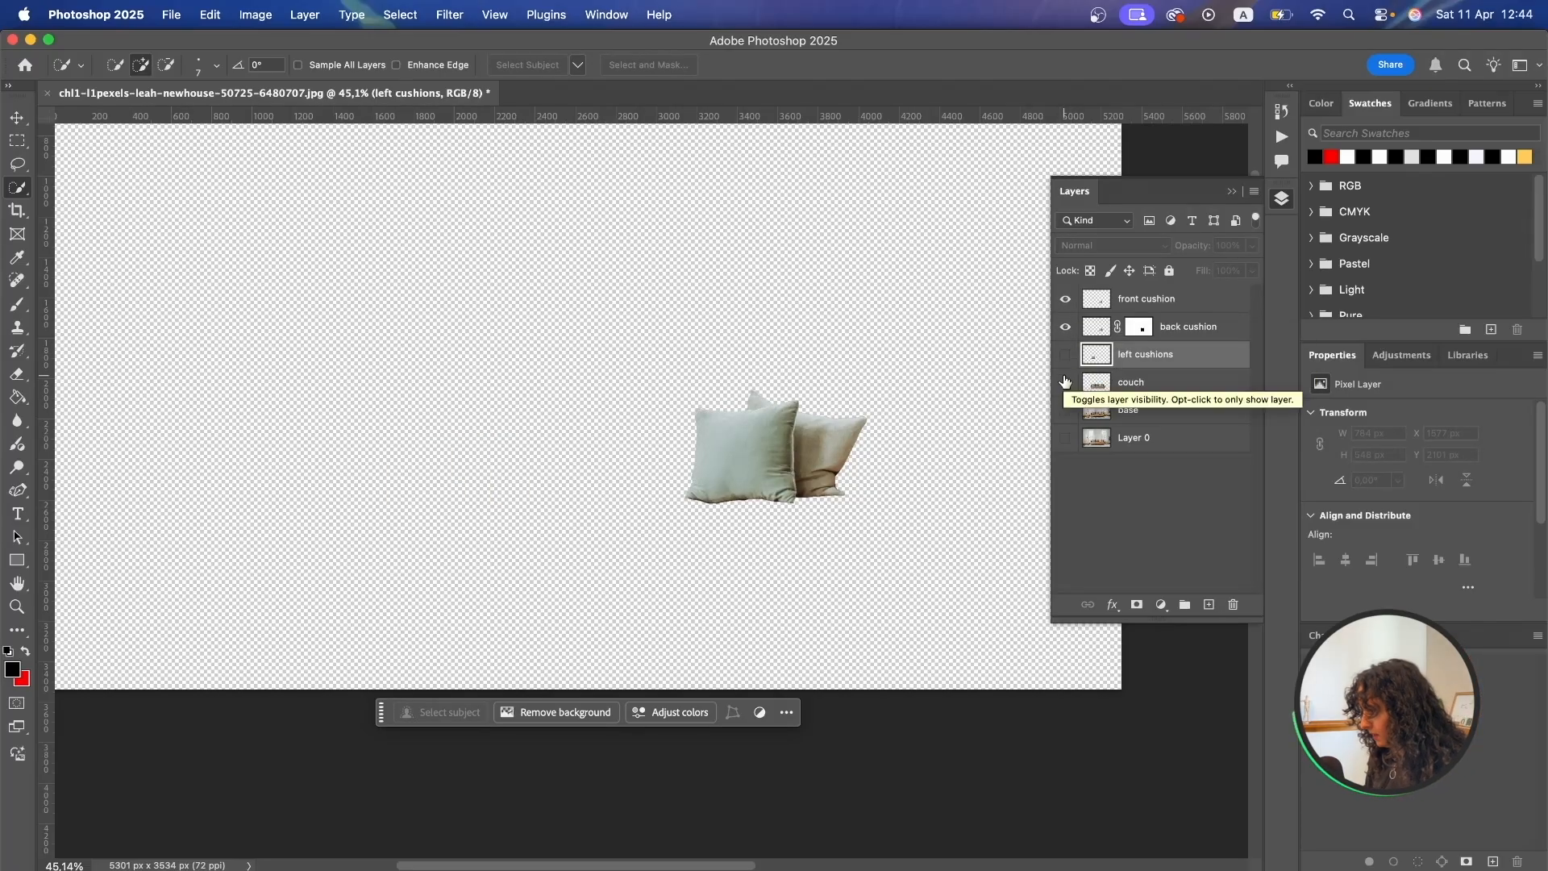
pyautogui.moveTo(1068, 385); pyautogui.dragTo(1065, 354)
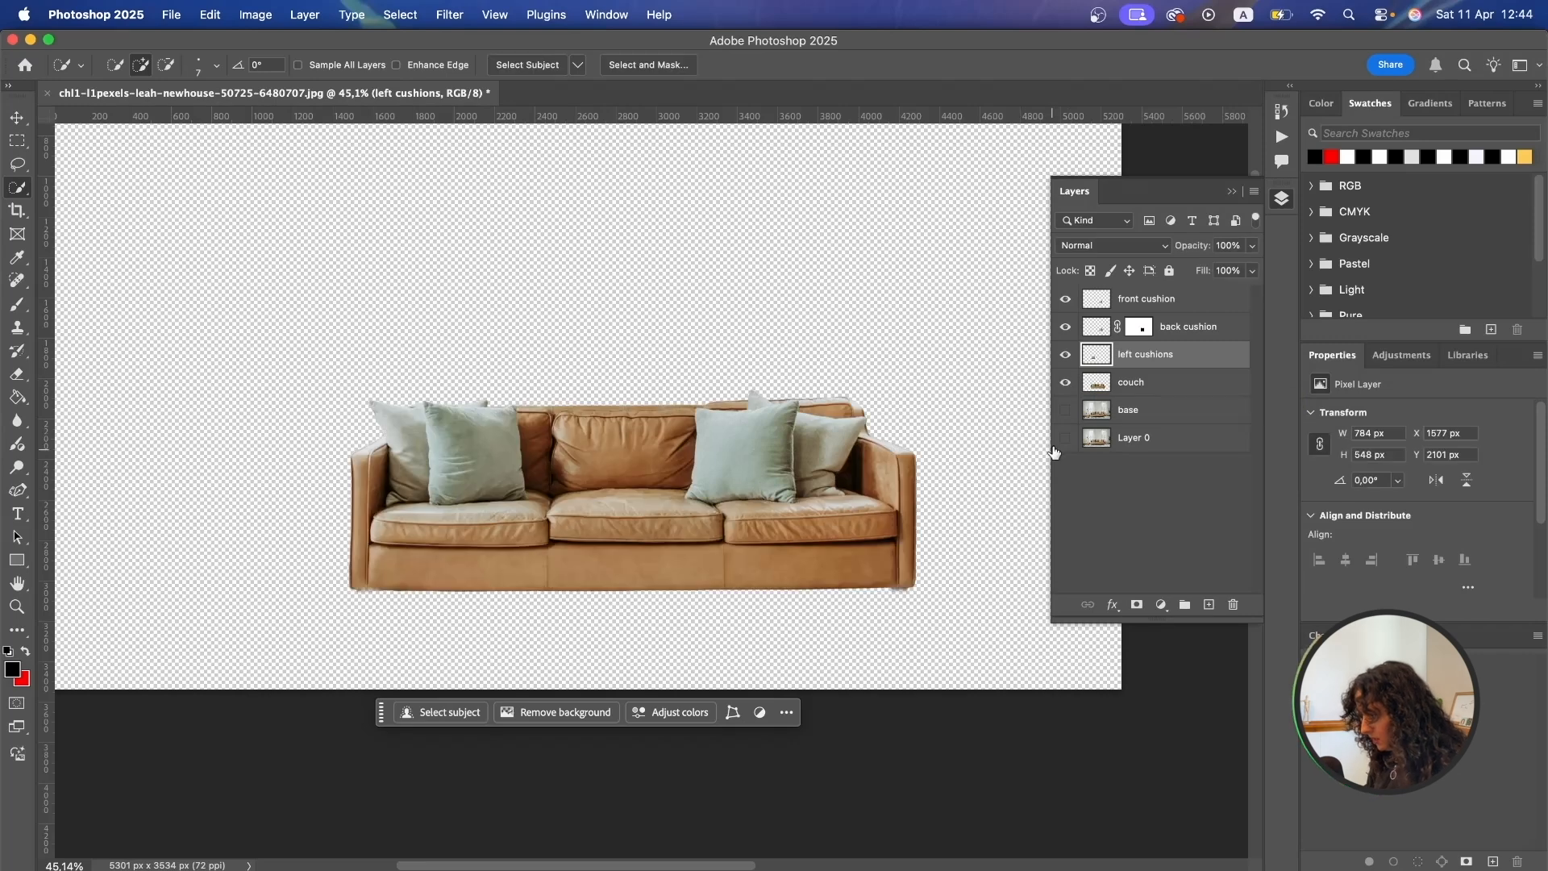
# Show the base layer behind the cut-out sofa and cushions.
pyautogui.click(1065, 409)
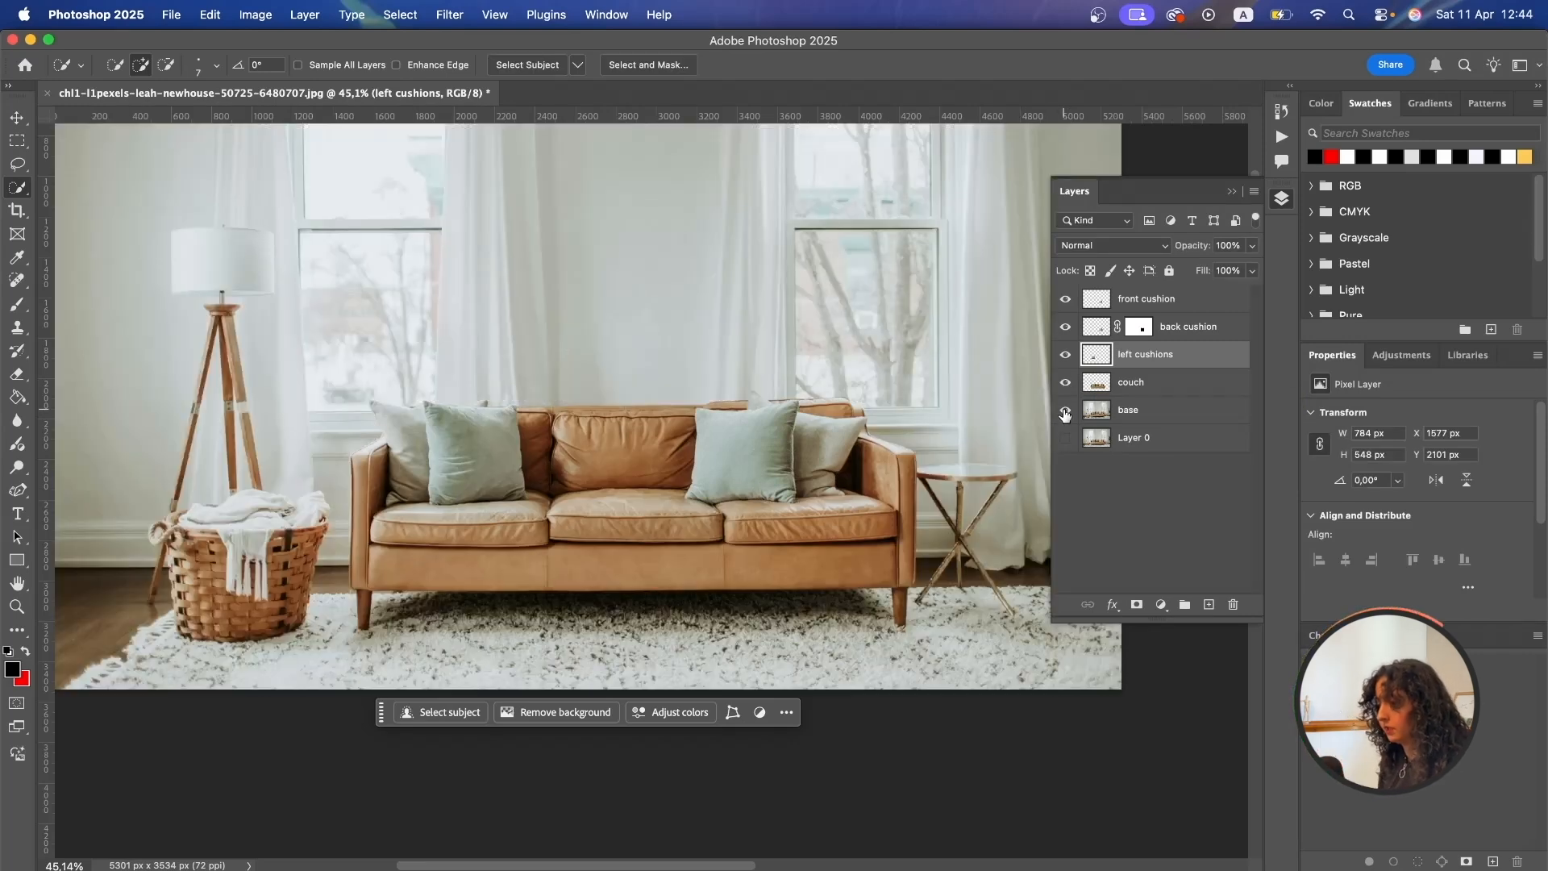
pyautogui.scroll(5, 675, 431)
pyautogui.scroll(-2, 676, 431)
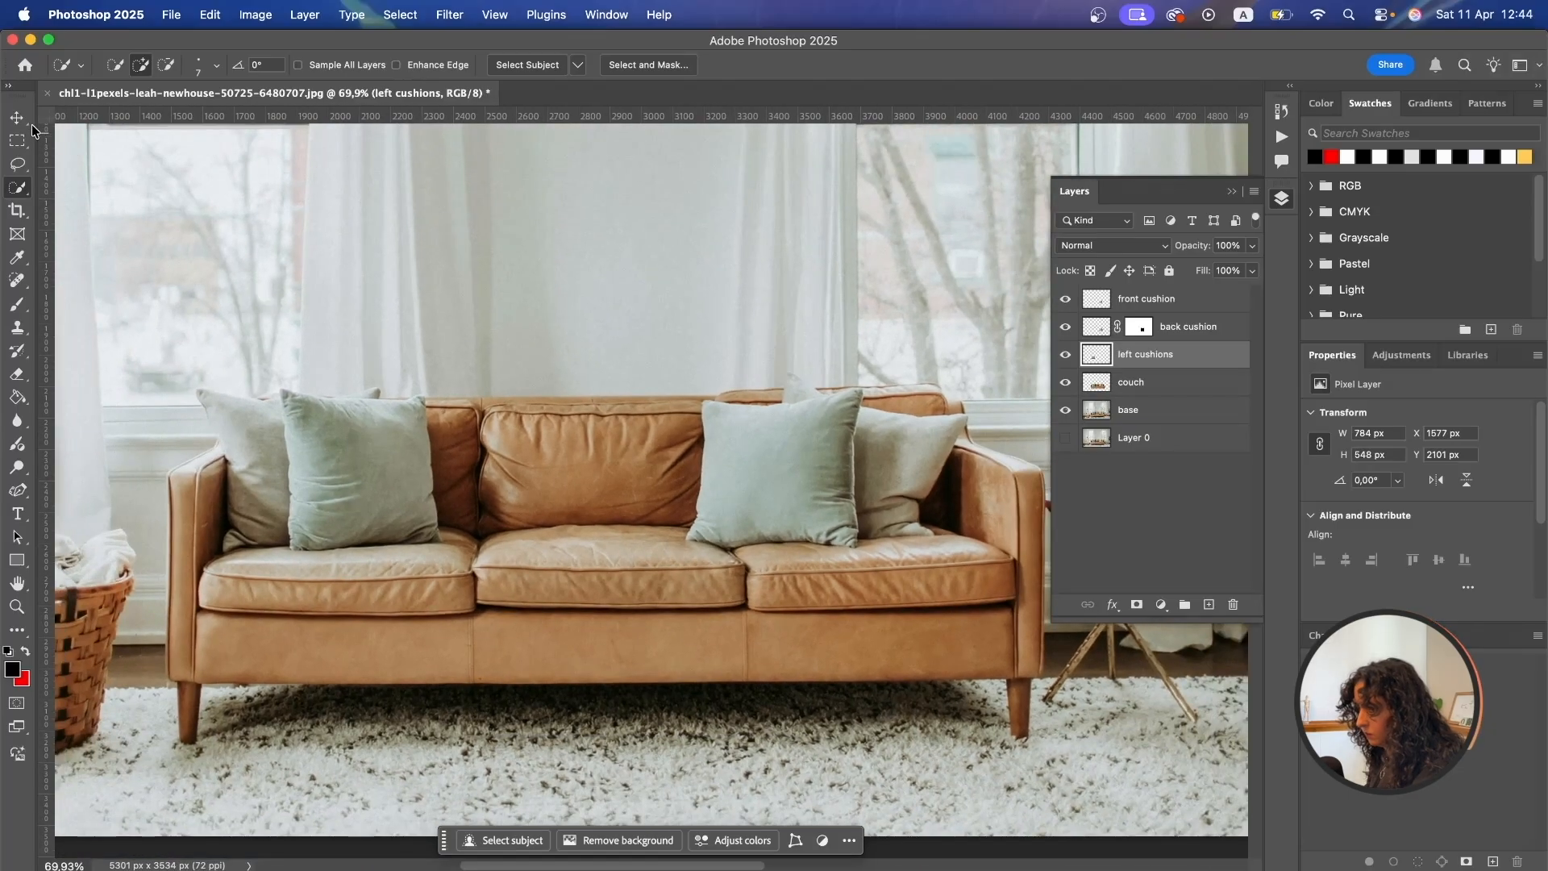
# Try moving the left cushions layer slightly upward off the seat, and undo the move.
pyautogui.click(17, 118)
pyautogui.moveTo(337, 516); pyautogui.dragTo(335, 459)
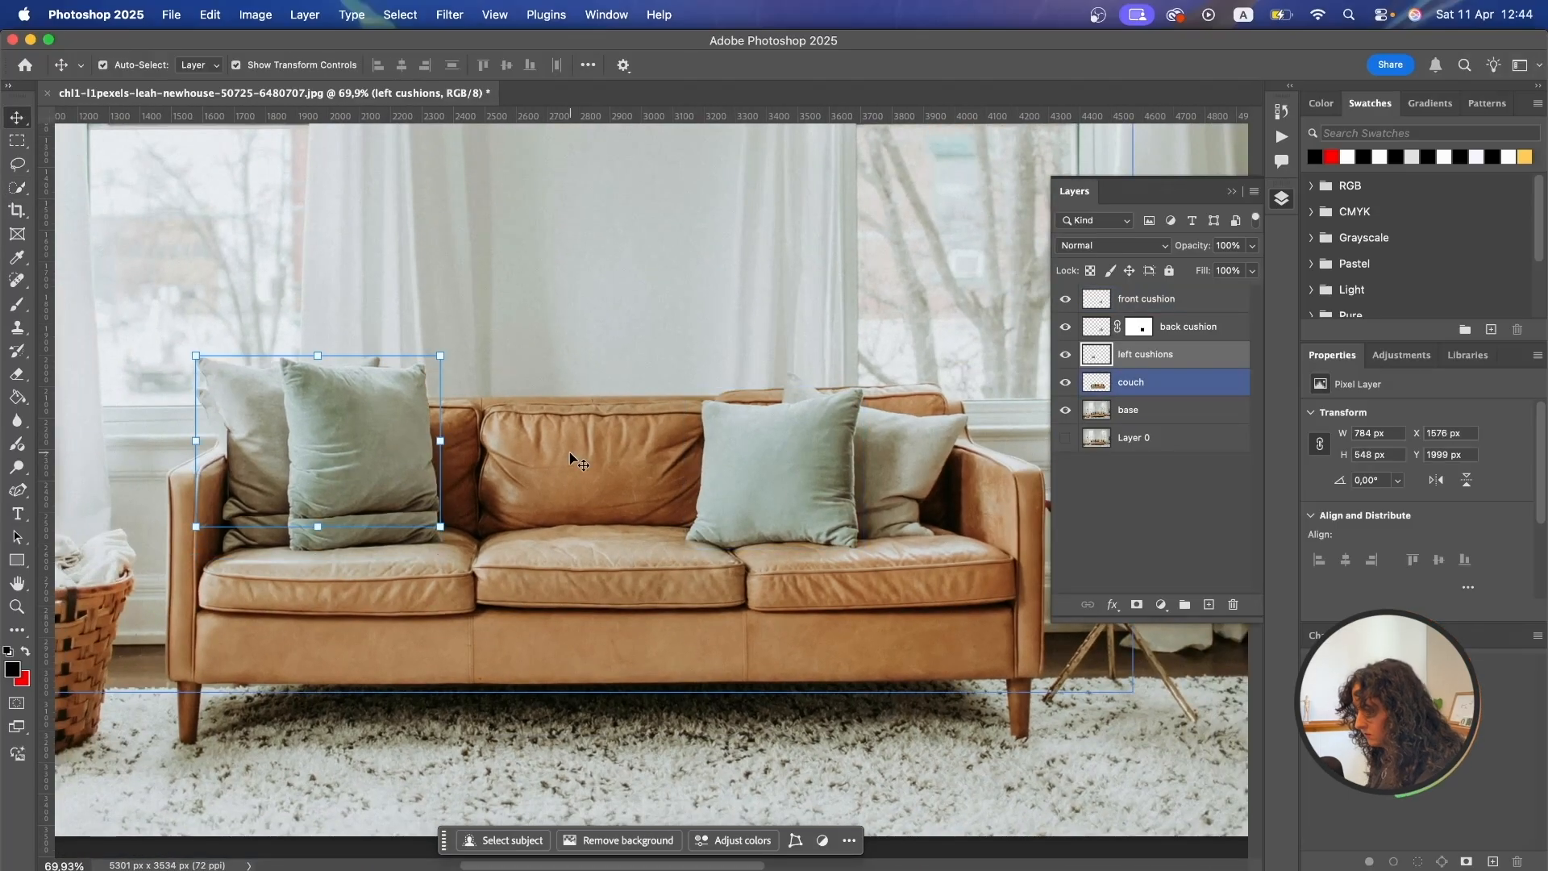
pyautogui.press('super+z')
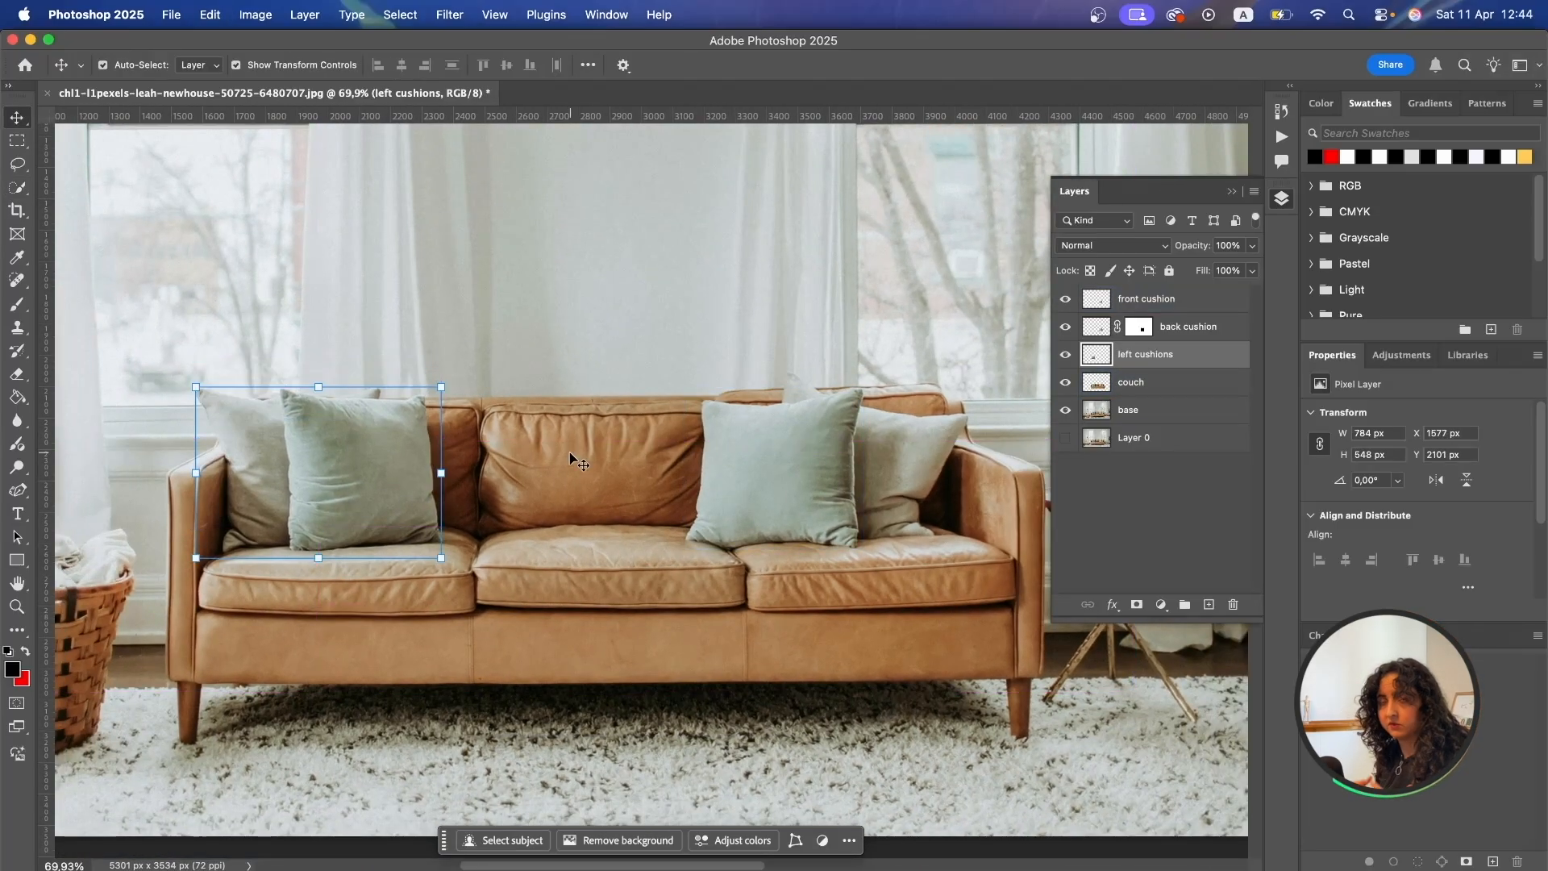
# Add a Hue/Saturation adjustment above the couch layer and clip it to that layer.
pyautogui.click(569, 452)
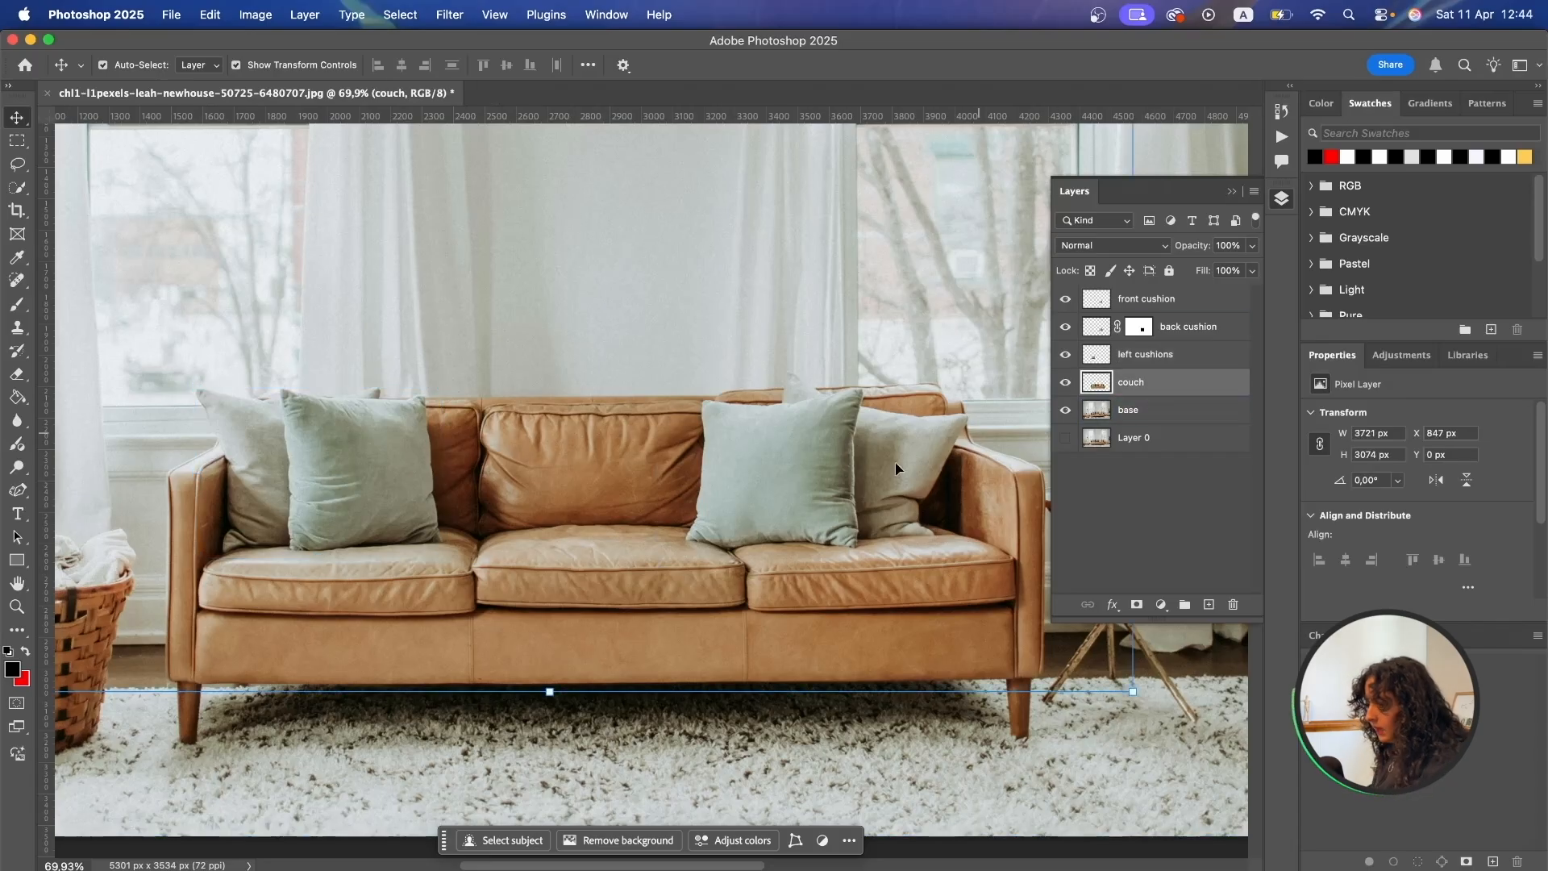
pyautogui.scroll(-3, 758, 432)
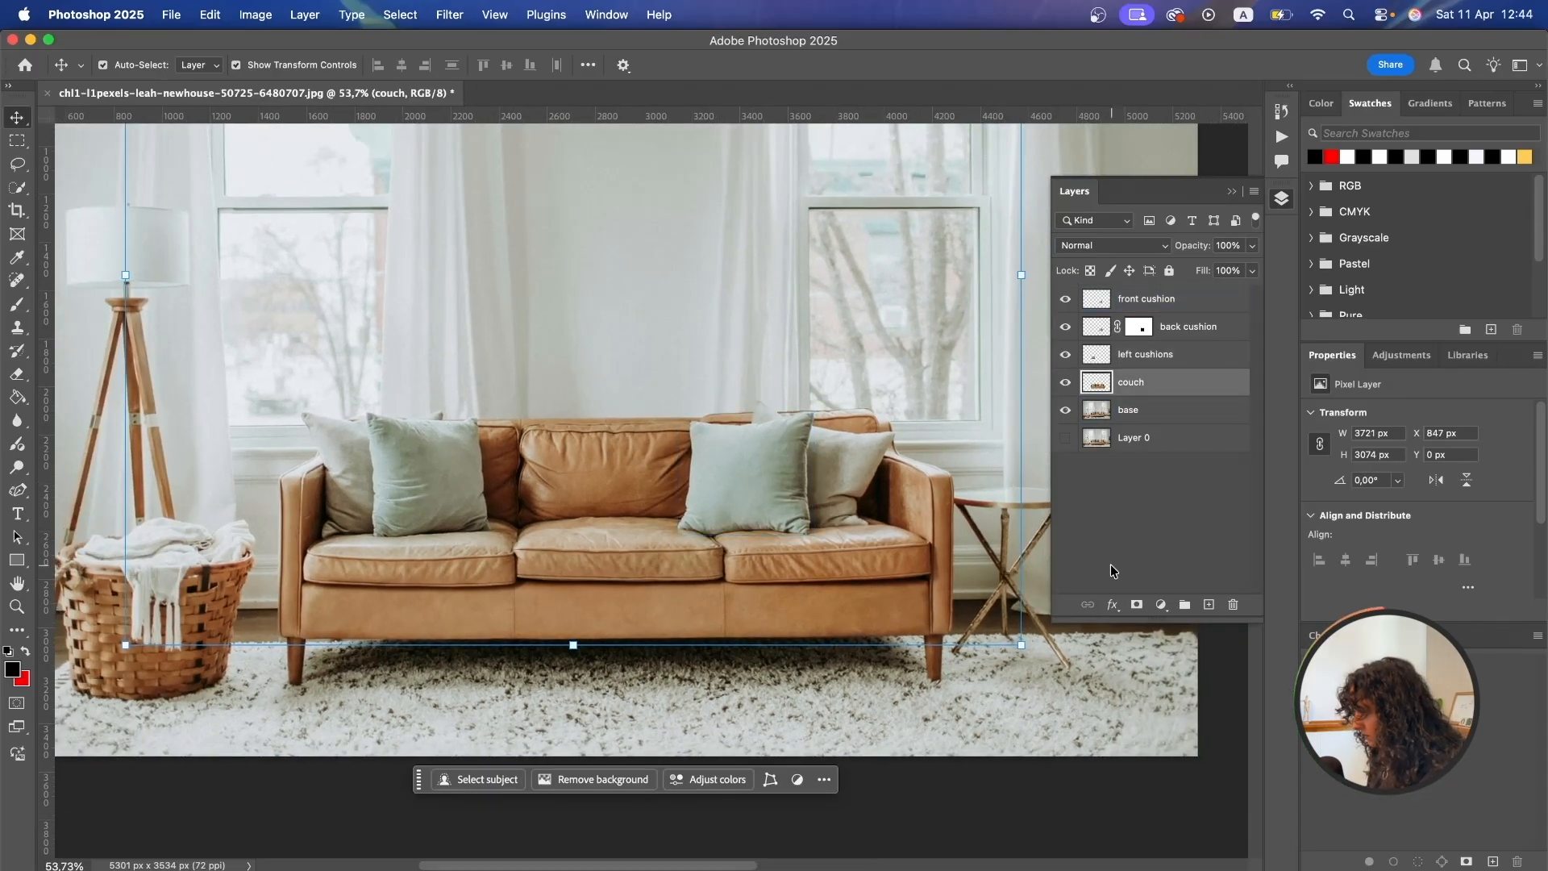
pyautogui.click(1158, 605)
pyautogui.click(1241, 802)
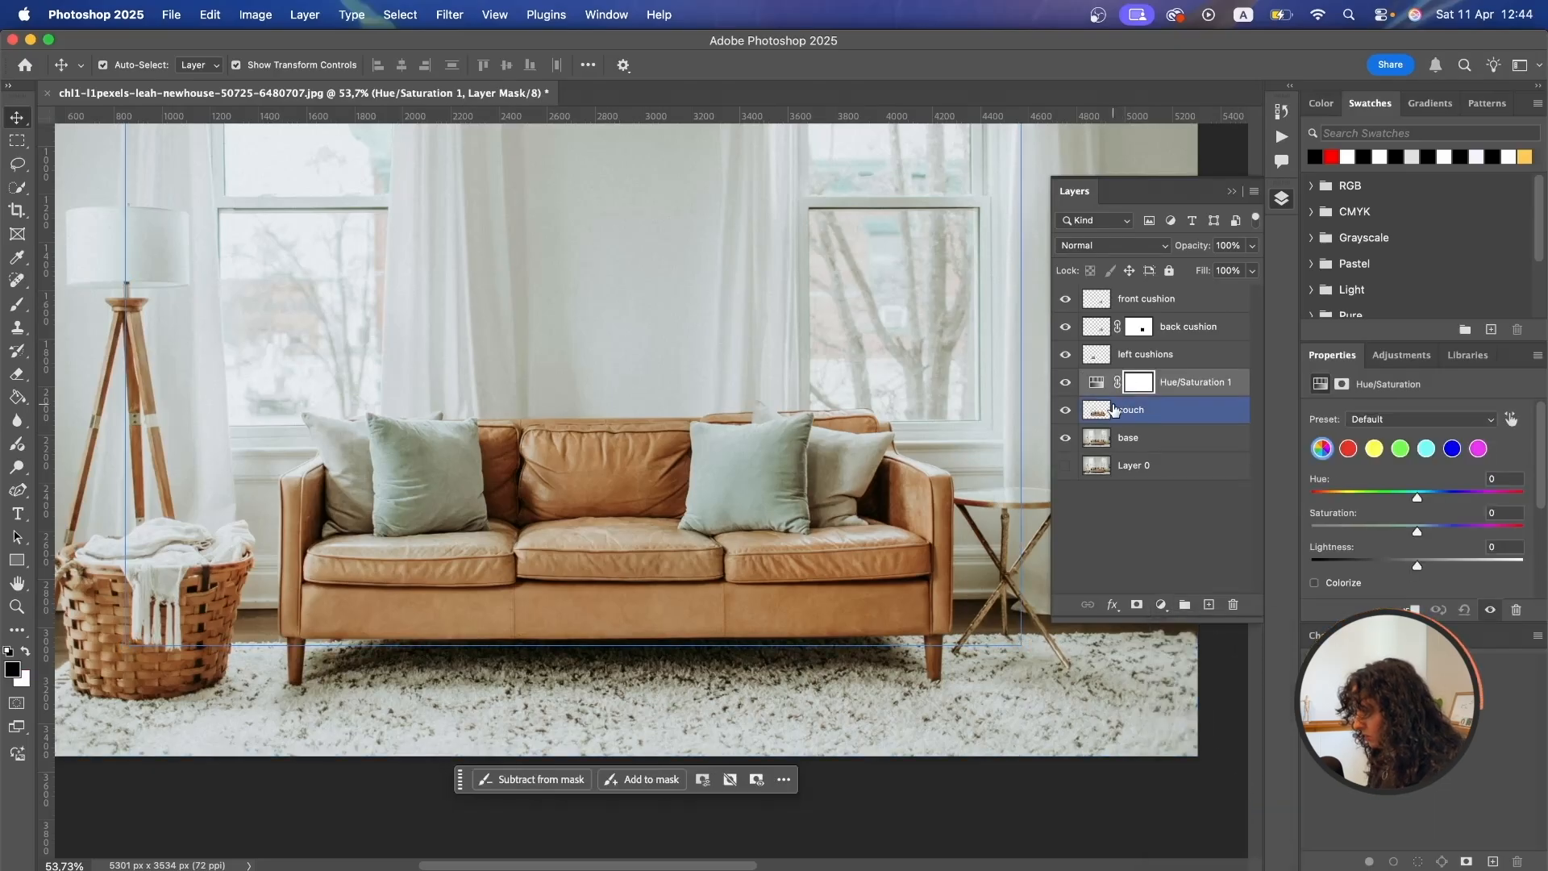
pyautogui.keyDown('alt'); pyautogui.click(1195, 401); pyautogui.keyUp('alt')
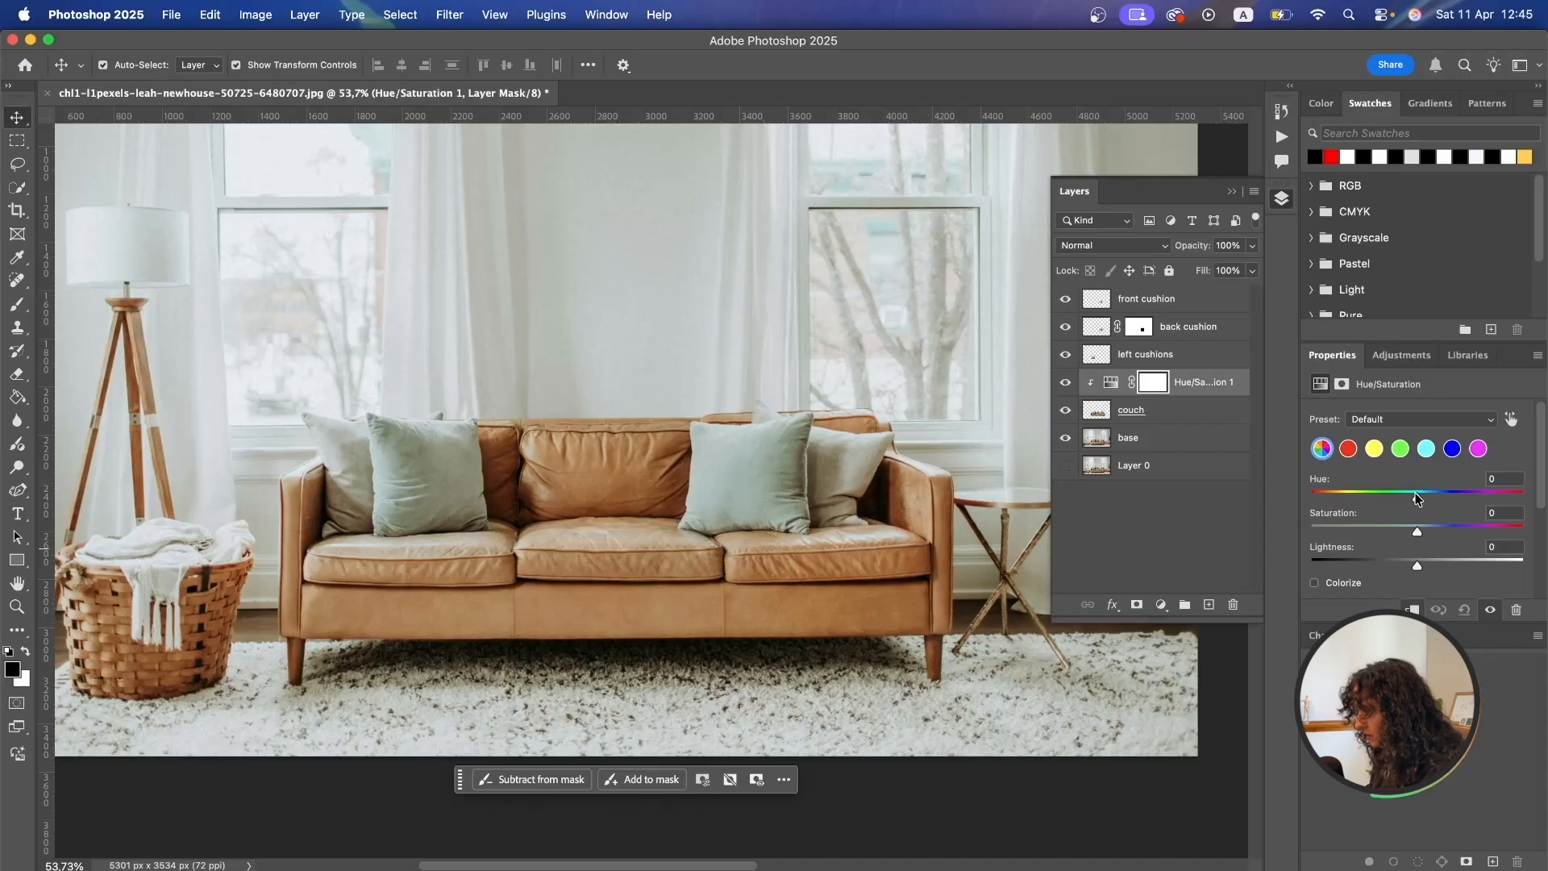
# Recolour the couch blue with hue -171, saturation +21 and lightness -15.
pyautogui.moveTo(1417, 498); pyautogui.dragTo(1442, 499)
pyautogui.moveTo(1468, 499); pyautogui.dragTo(1315, 499)
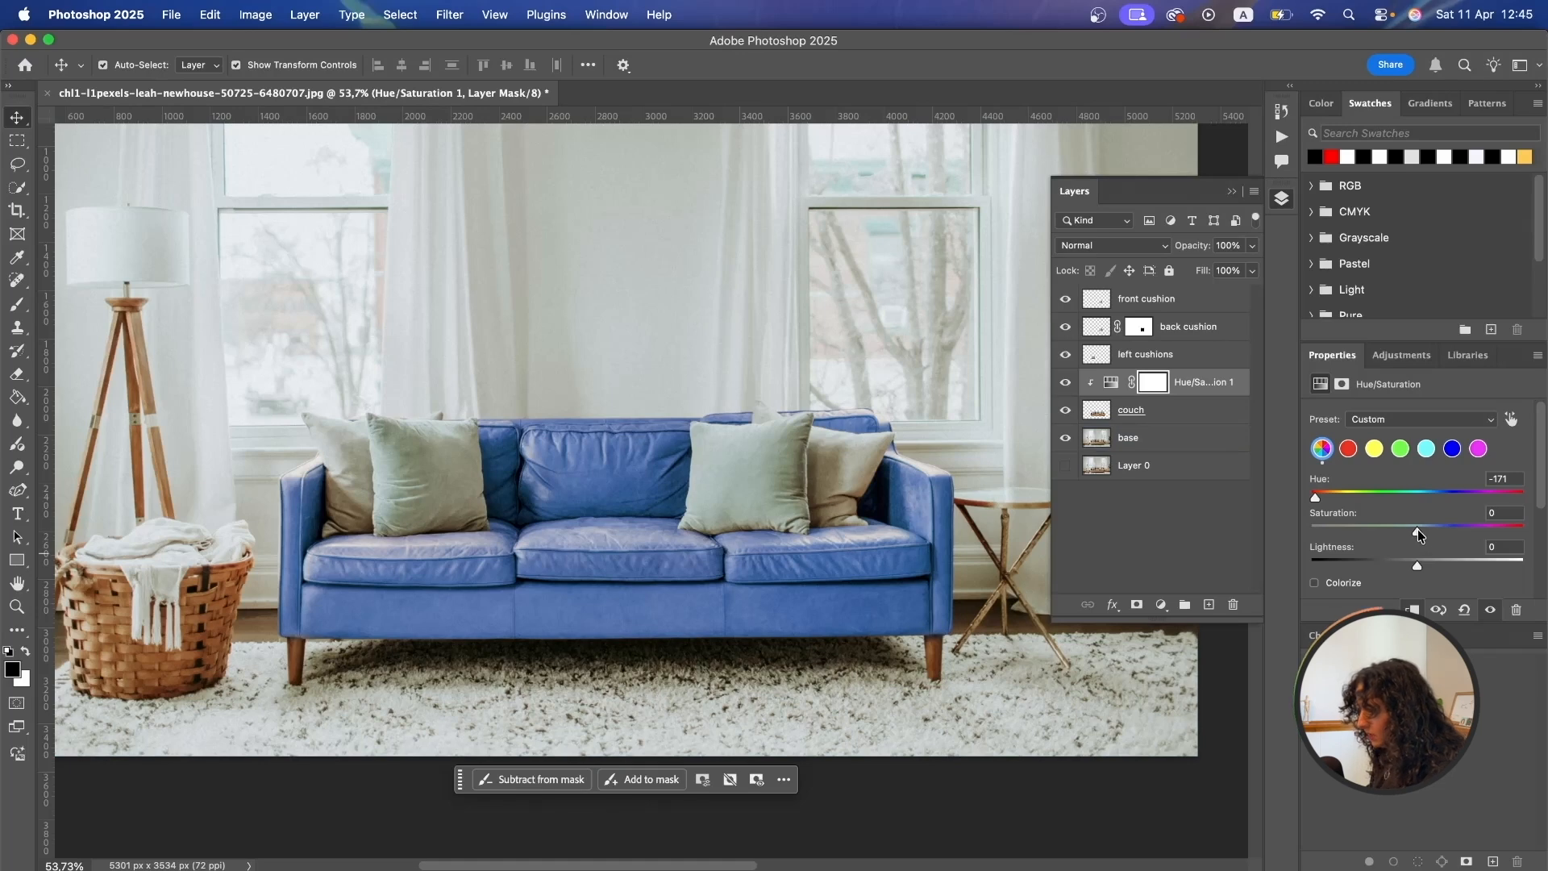
pyautogui.moveTo(1419, 535); pyautogui.dragTo(1401, 569)
pyautogui.scroll(-3, 645, 526)
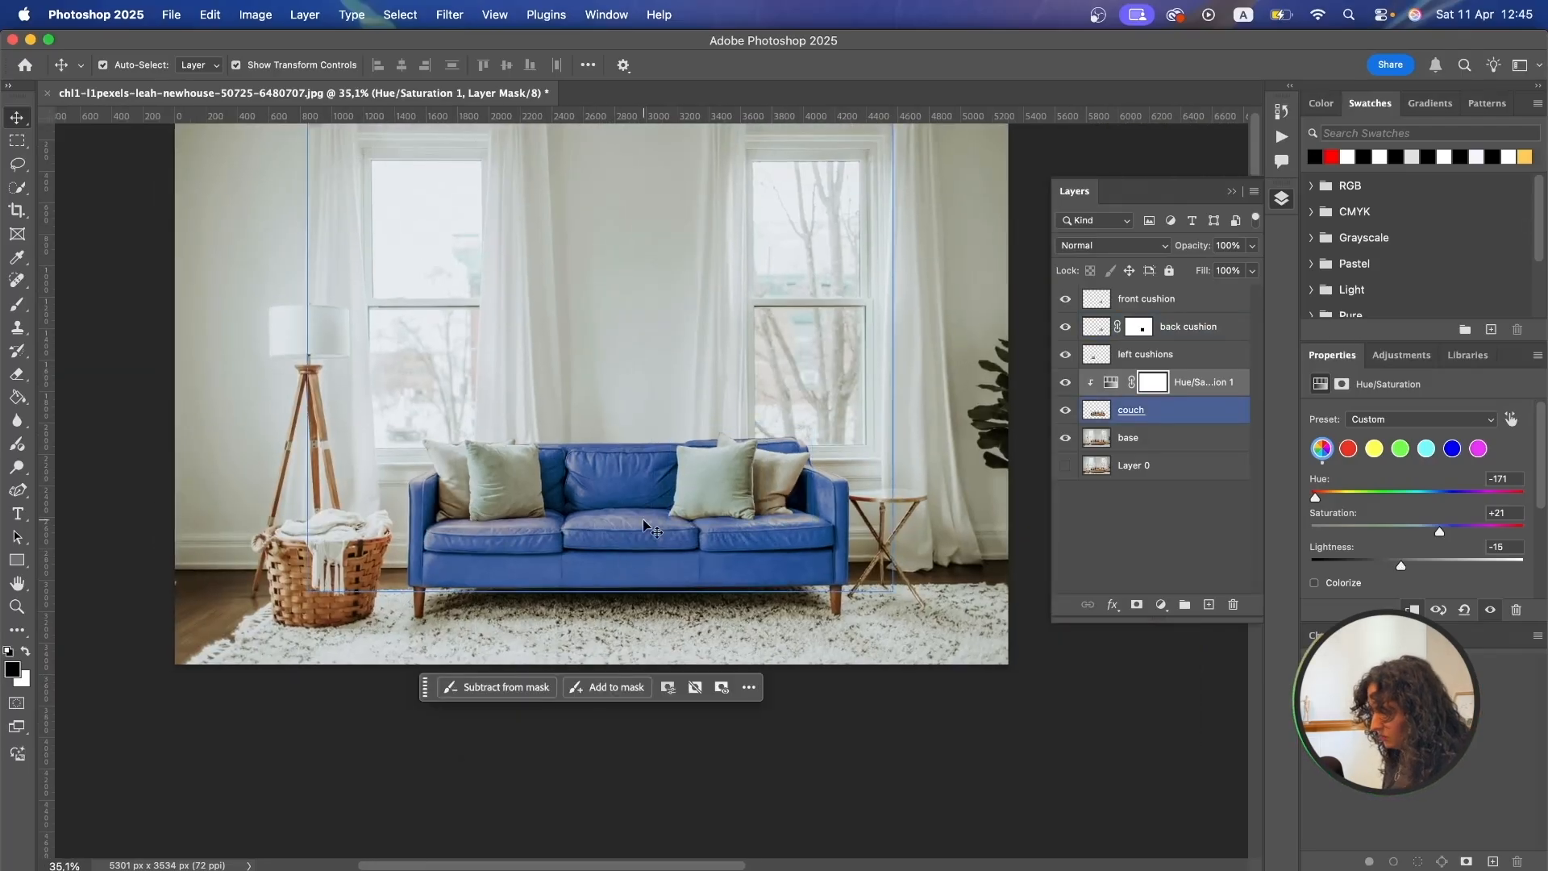
# Add a Hue/Saturation adjustment clipped to the left cushions layer, try hue +38 and undo that hue change.
pyautogui.click(1163, 360)
pyautogui.press('super+plus')
pyautogui.press('super+plus')
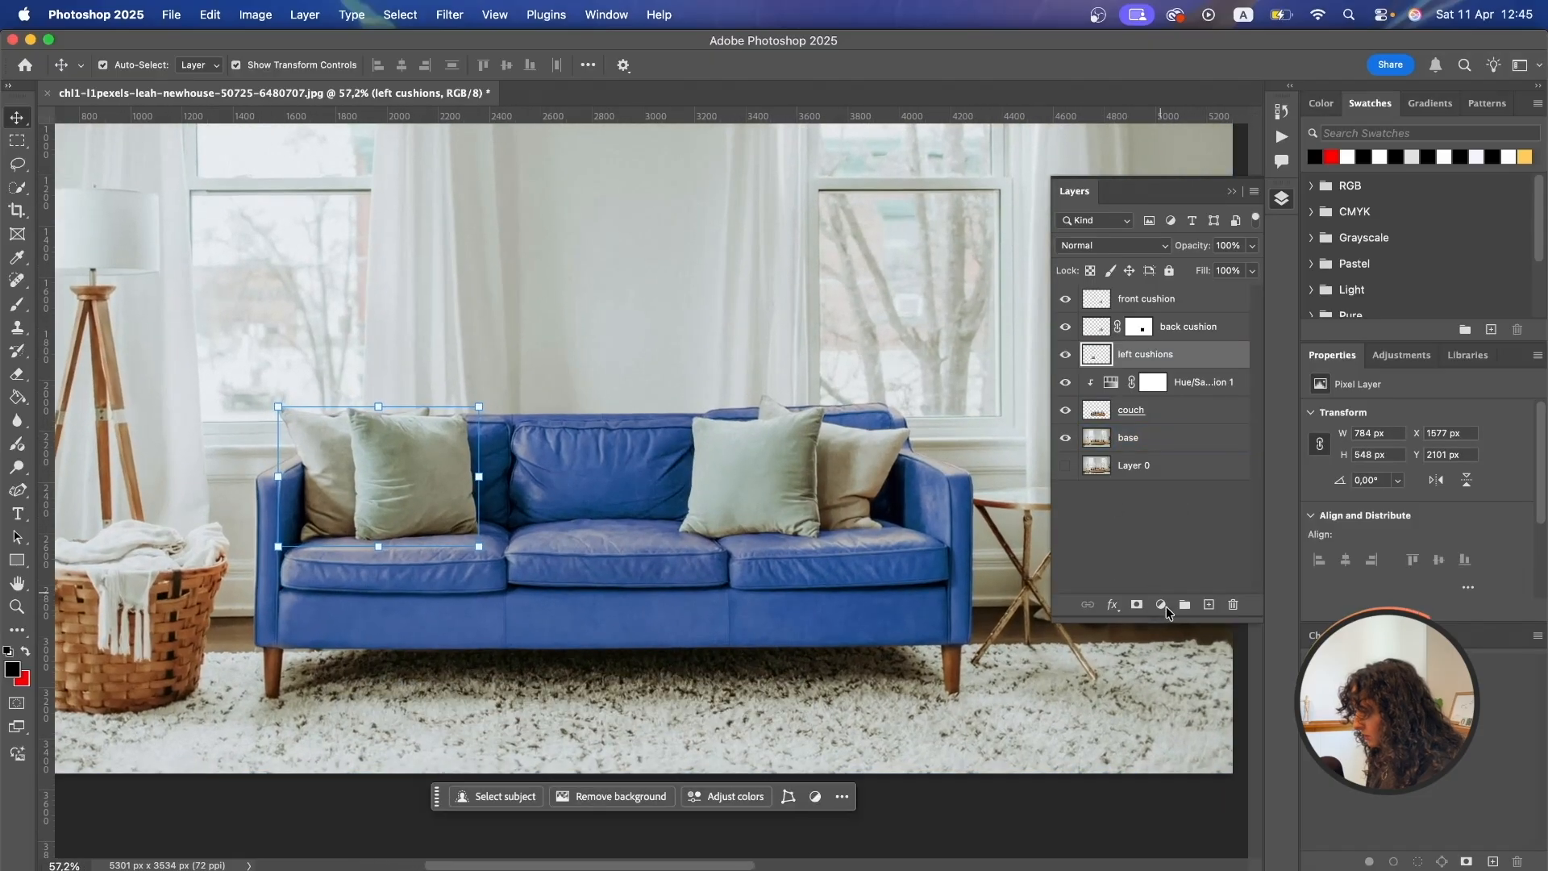
pyautogui.click(1165, 609)
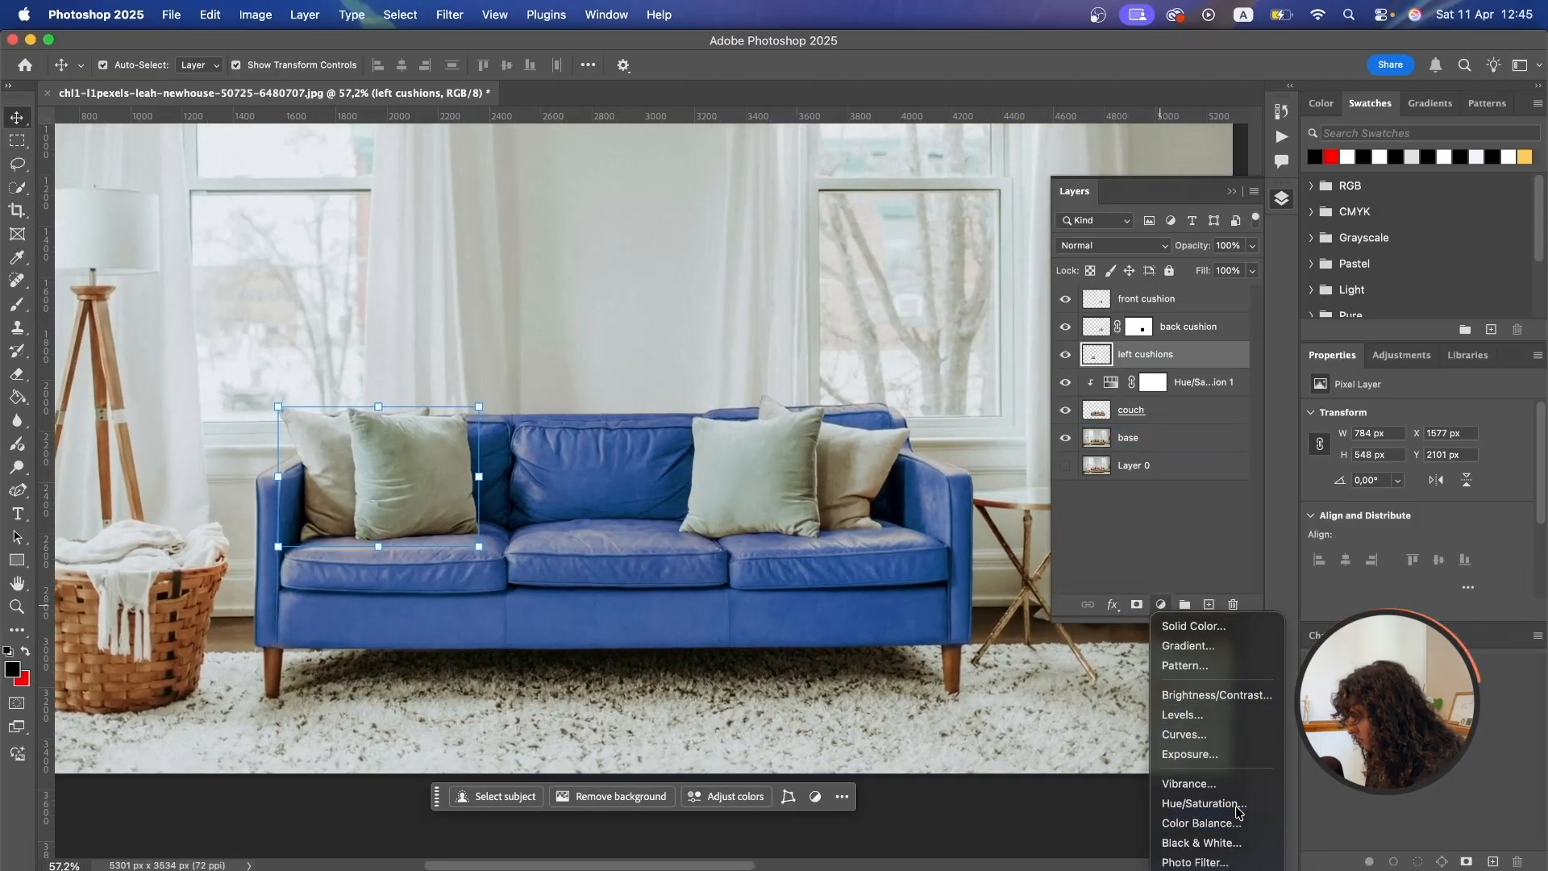
pyautogui.click(1200, 804)
pyautogui.click(1169, 390)
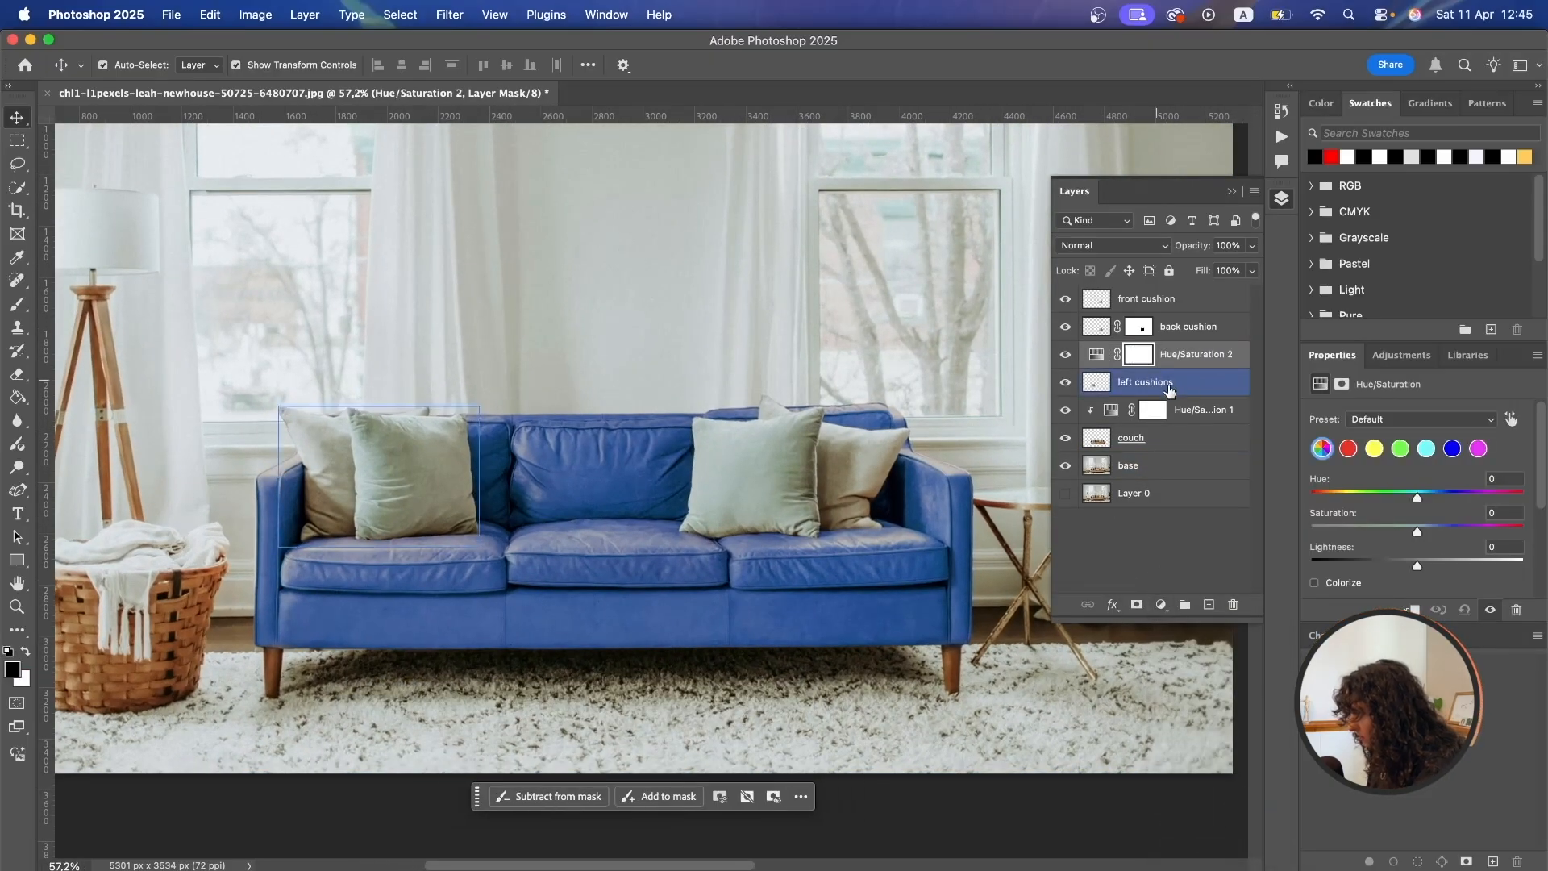
pyautogui.keyDown('alt'); pyautogui.click(1193, 365); pyautogui.keyUp('alt')
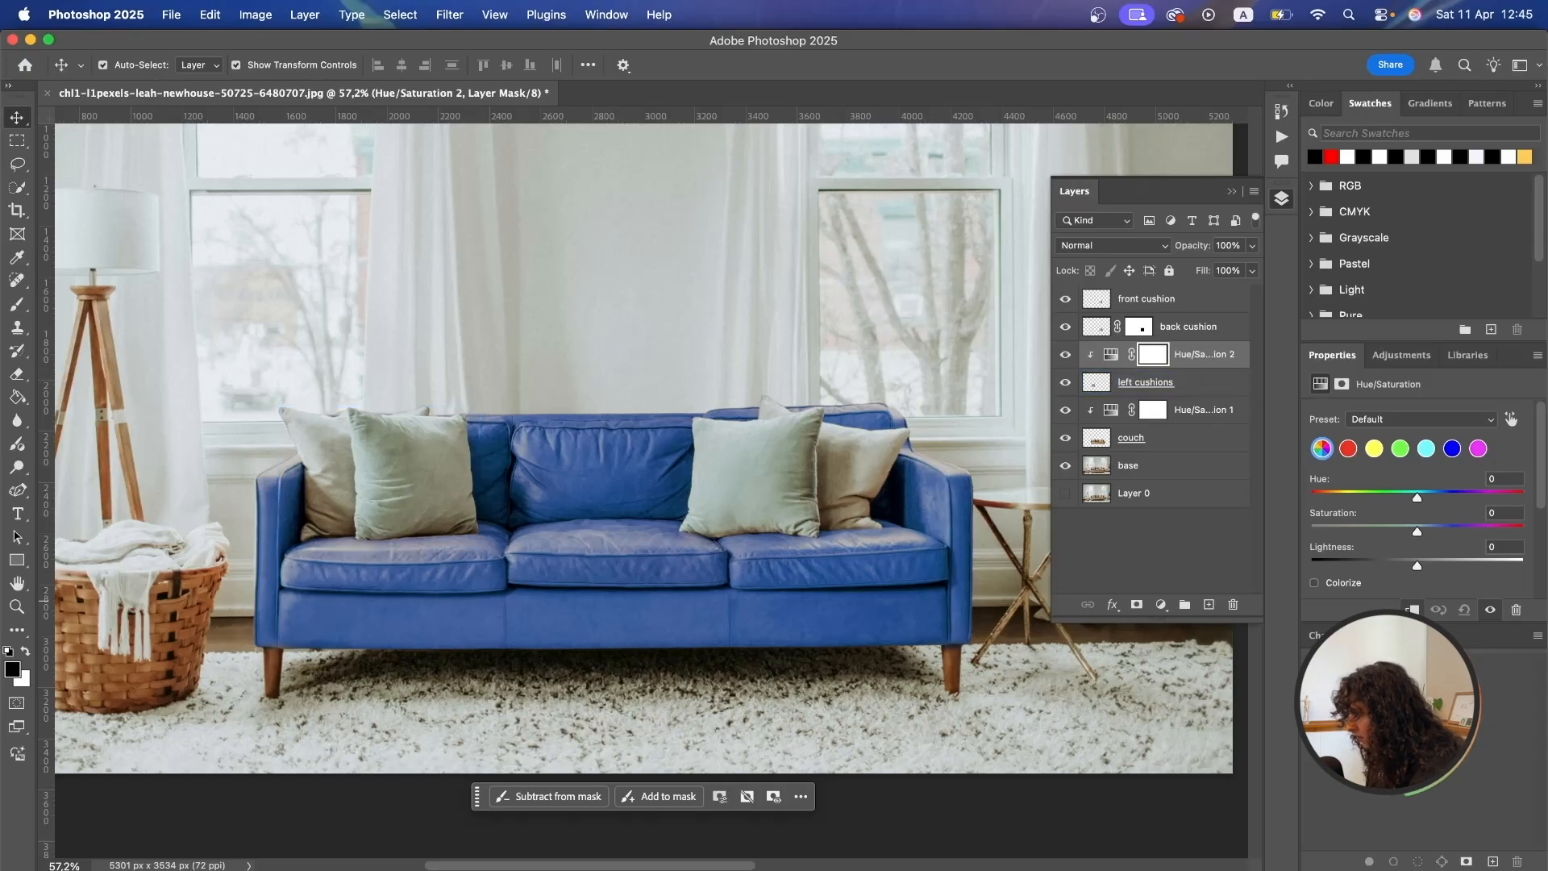
pyautogui.moveTo(1420, 497)
pyautogui.mouseDown()
pyautogui.moveTo(1475, 498)
pyautogui.moveTo(1440, 501)
pyautogui.mouseUp()
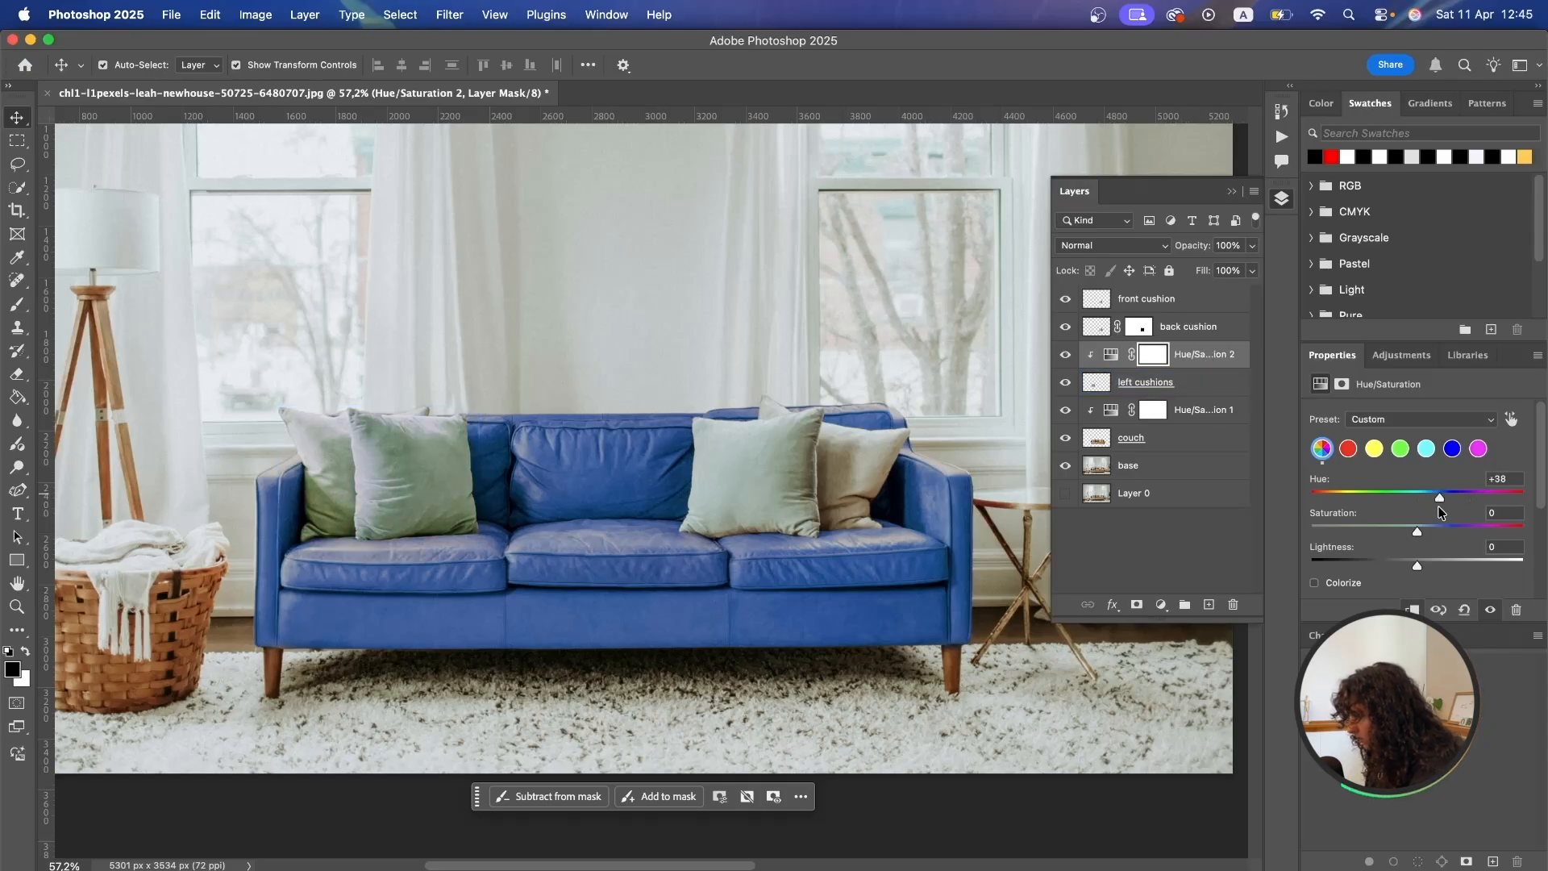
pyautogui.press('super+z')
# Move that adjustment above the back cushion layer and clip it there, with hue +139 and saturation +18.
pyautogui.moveTo(1196, 355); pyautogui.dragTo(1159, 338)
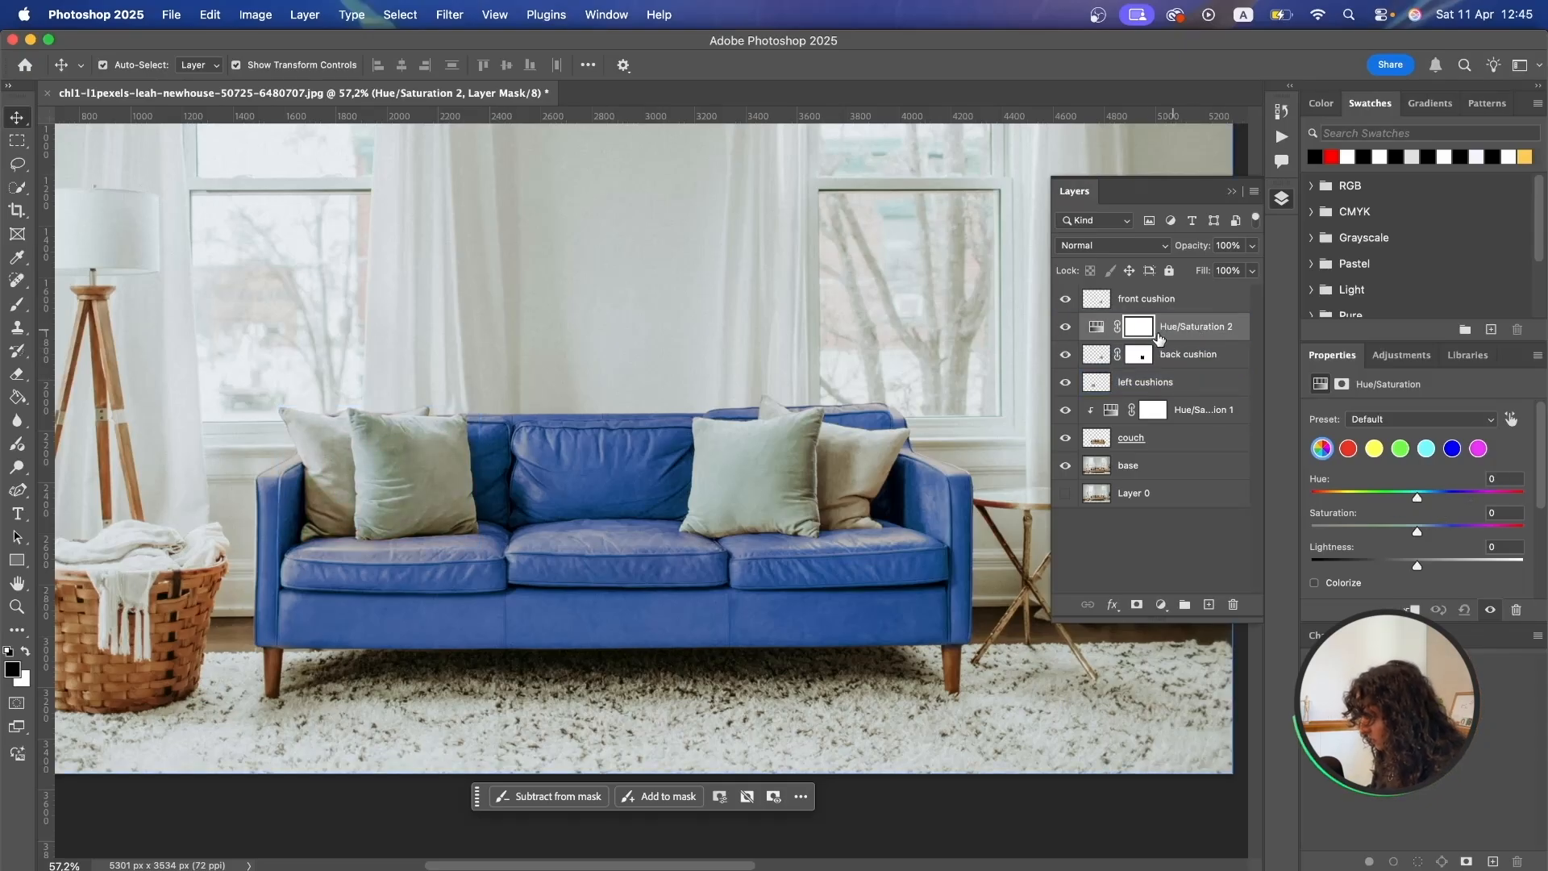
pyautogui.keyDown('alt'); pyautogui.click(1168, 333); pyautogui.keyUp('alt')
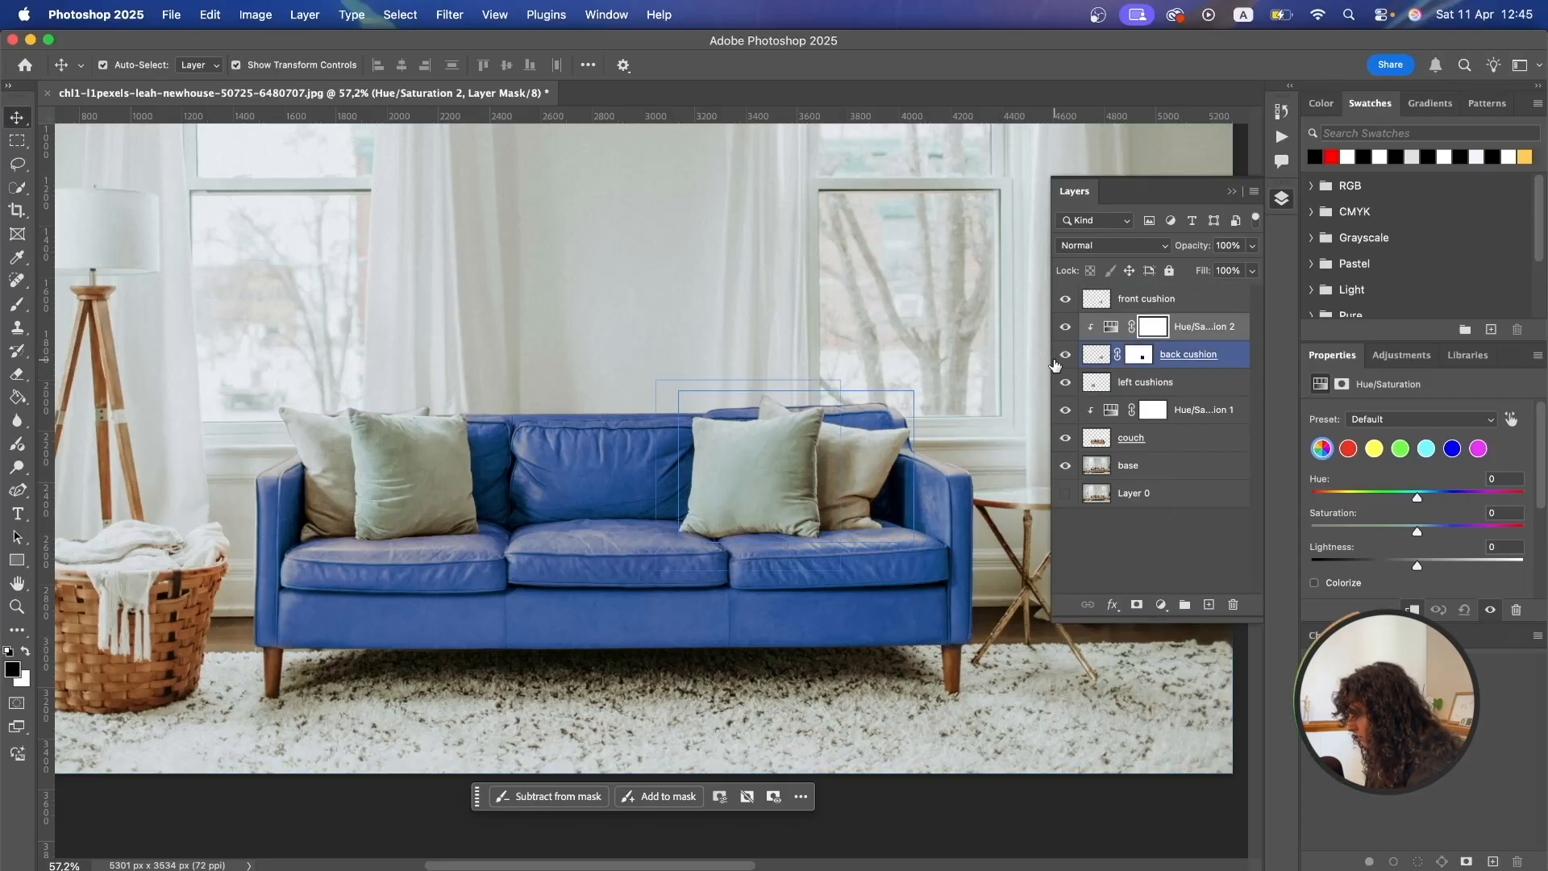
pyautogui.moveTo(1421, 495); pyautogui.dragTo(1491, 500)
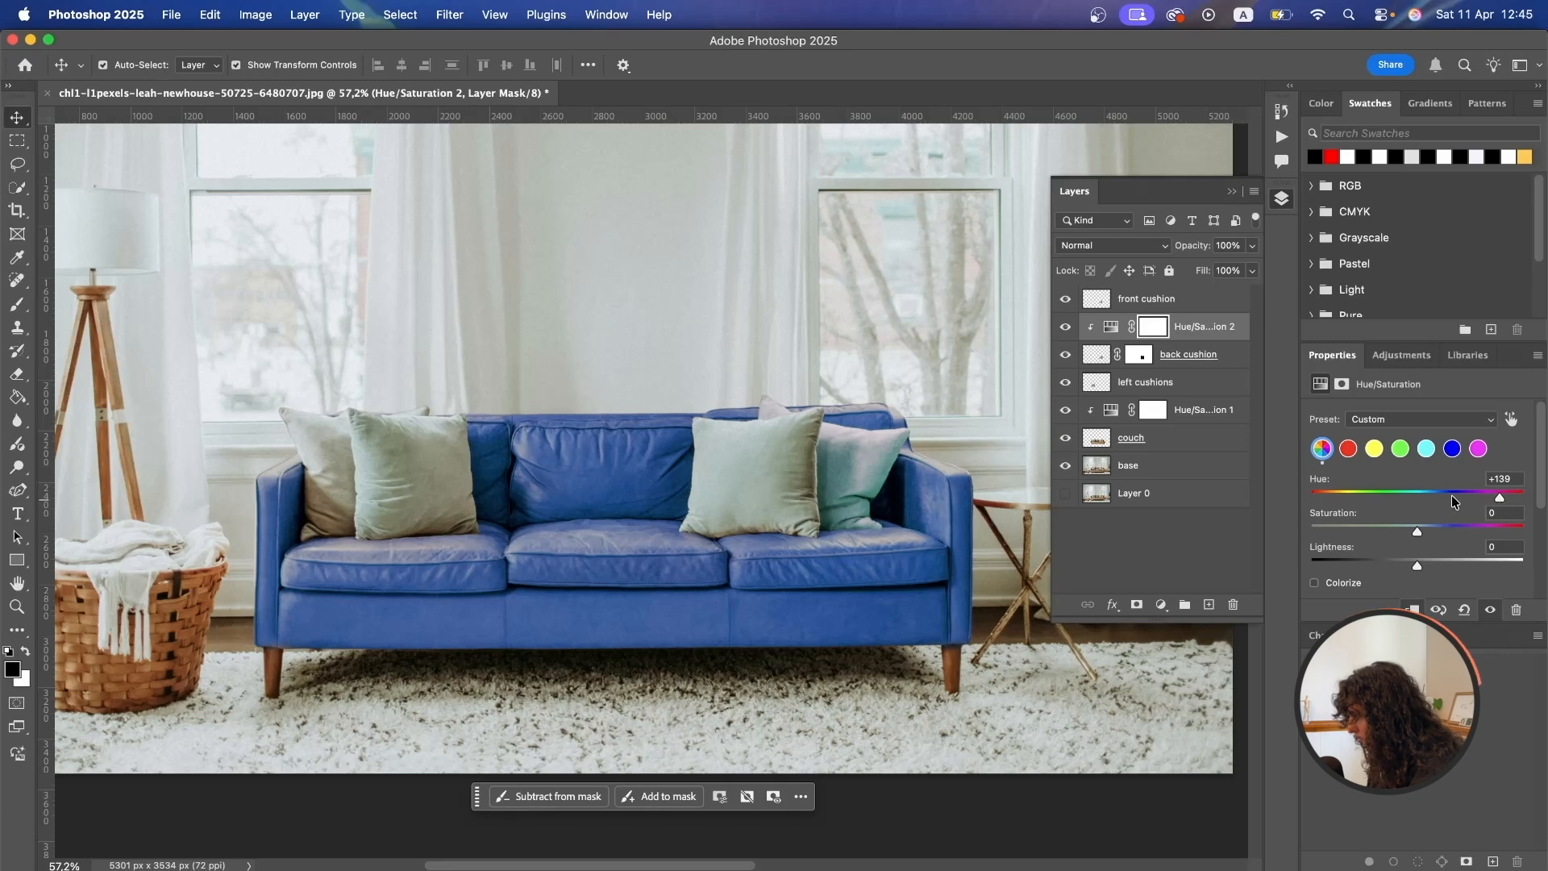
pyautogui.moveTo(1418, 534); pyautogui.dragTo(1441, 533)
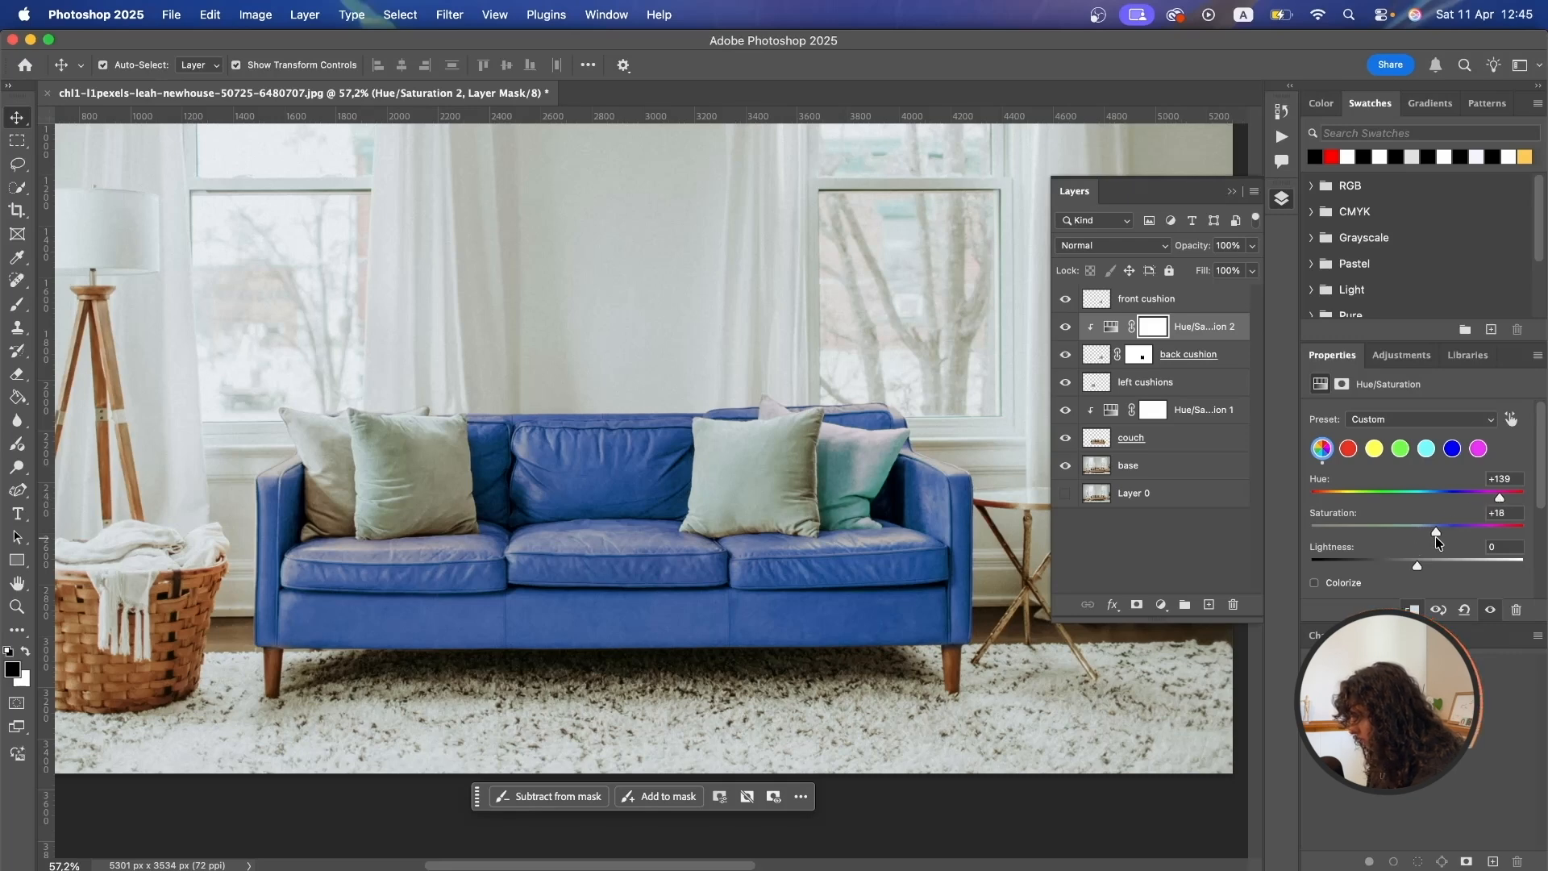
# Add a Hue/Saturation adjustment clipped to the front cushion layer, with hue +31.
pyautogui.click(1153, 298)
pyautogui.click(1160, 605)
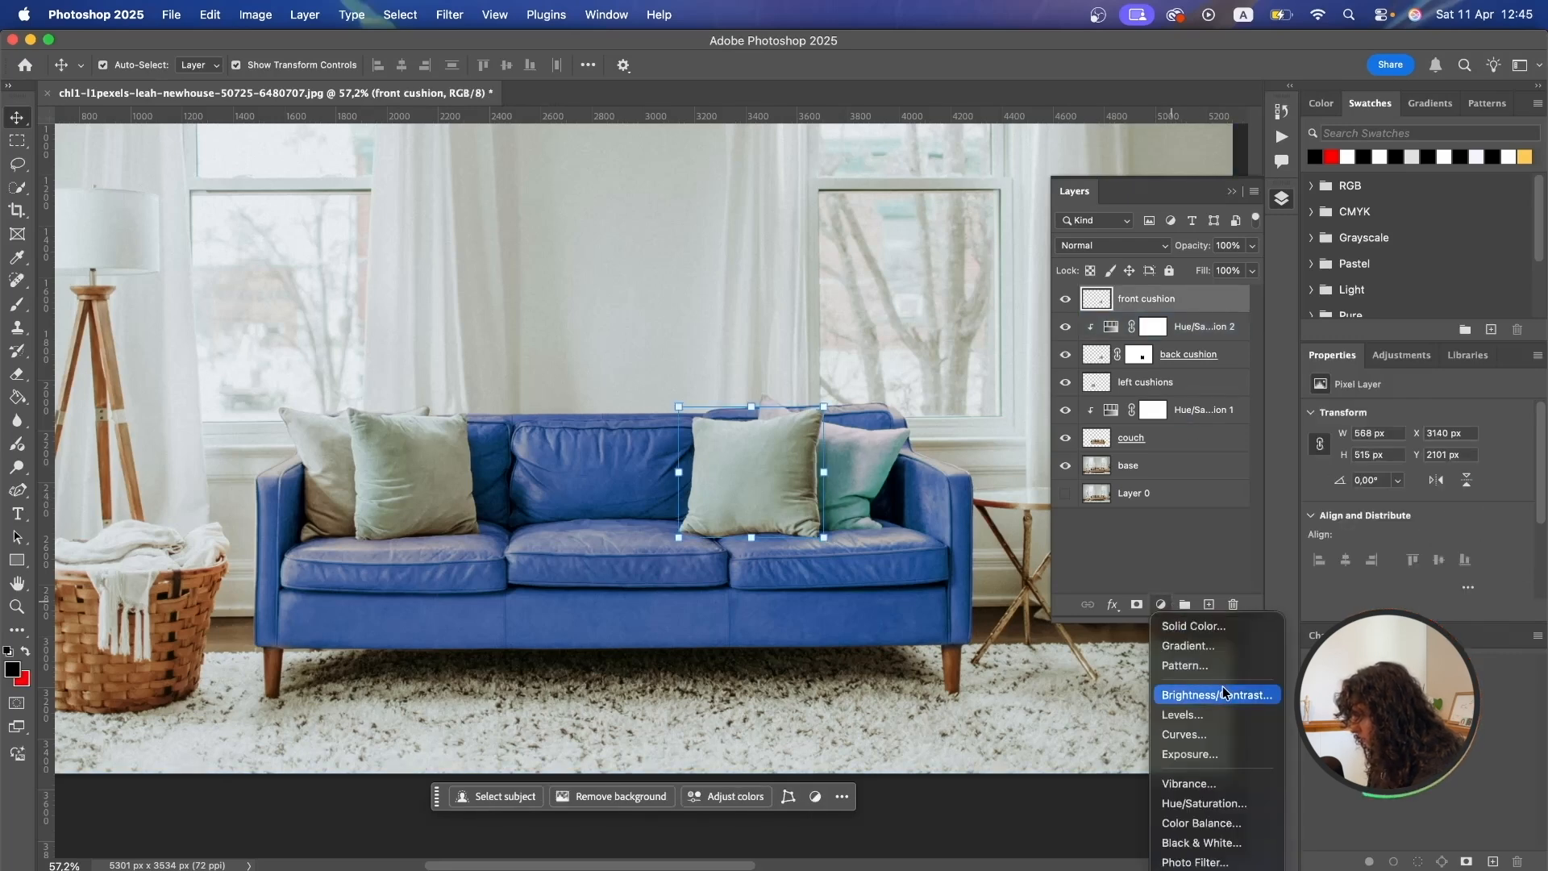
pyautogui.click(1203, 803)
pyautogui.moveTo(1416, 496)
pyautogui.mouseDown()
pyautogui.moveTo(1335, 498)
pyautogui.moveTo(1507, 498)
pyautogui.moveTo(1437, 502)
pyautogui.mouseUp()
pyautogui.keyDown('alt'); pyautogui.click(1177, 311); pyautogui.keyUp('alt')
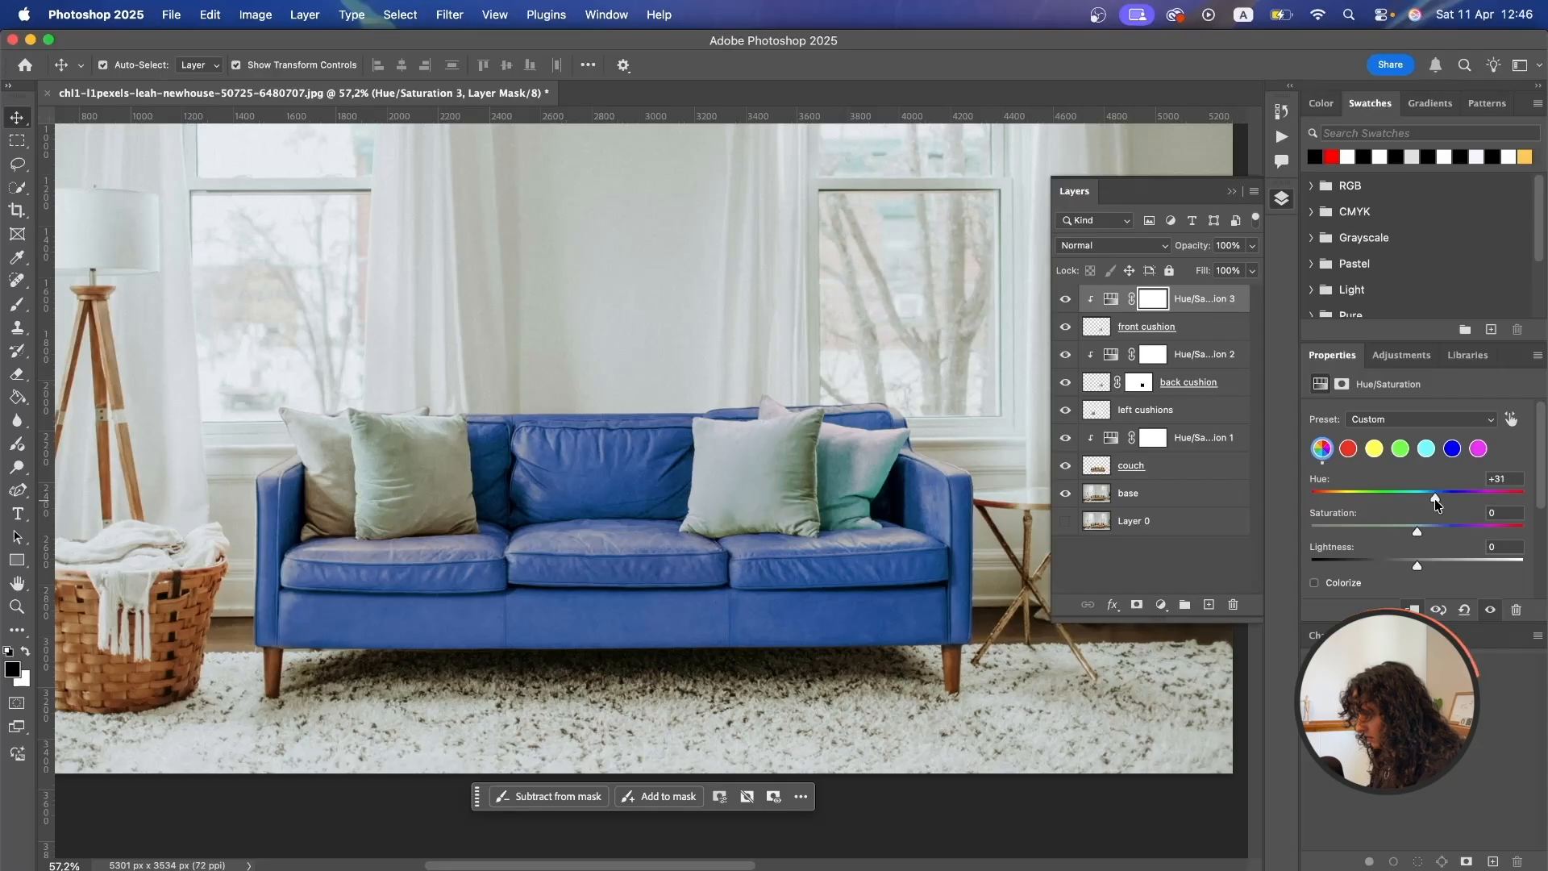
# Examine the recoloured sofa and cushions in the whole image and close up, with the layer list out of the way.
pyautogui.press('super+minus')
pyautogui.press('super+minus')
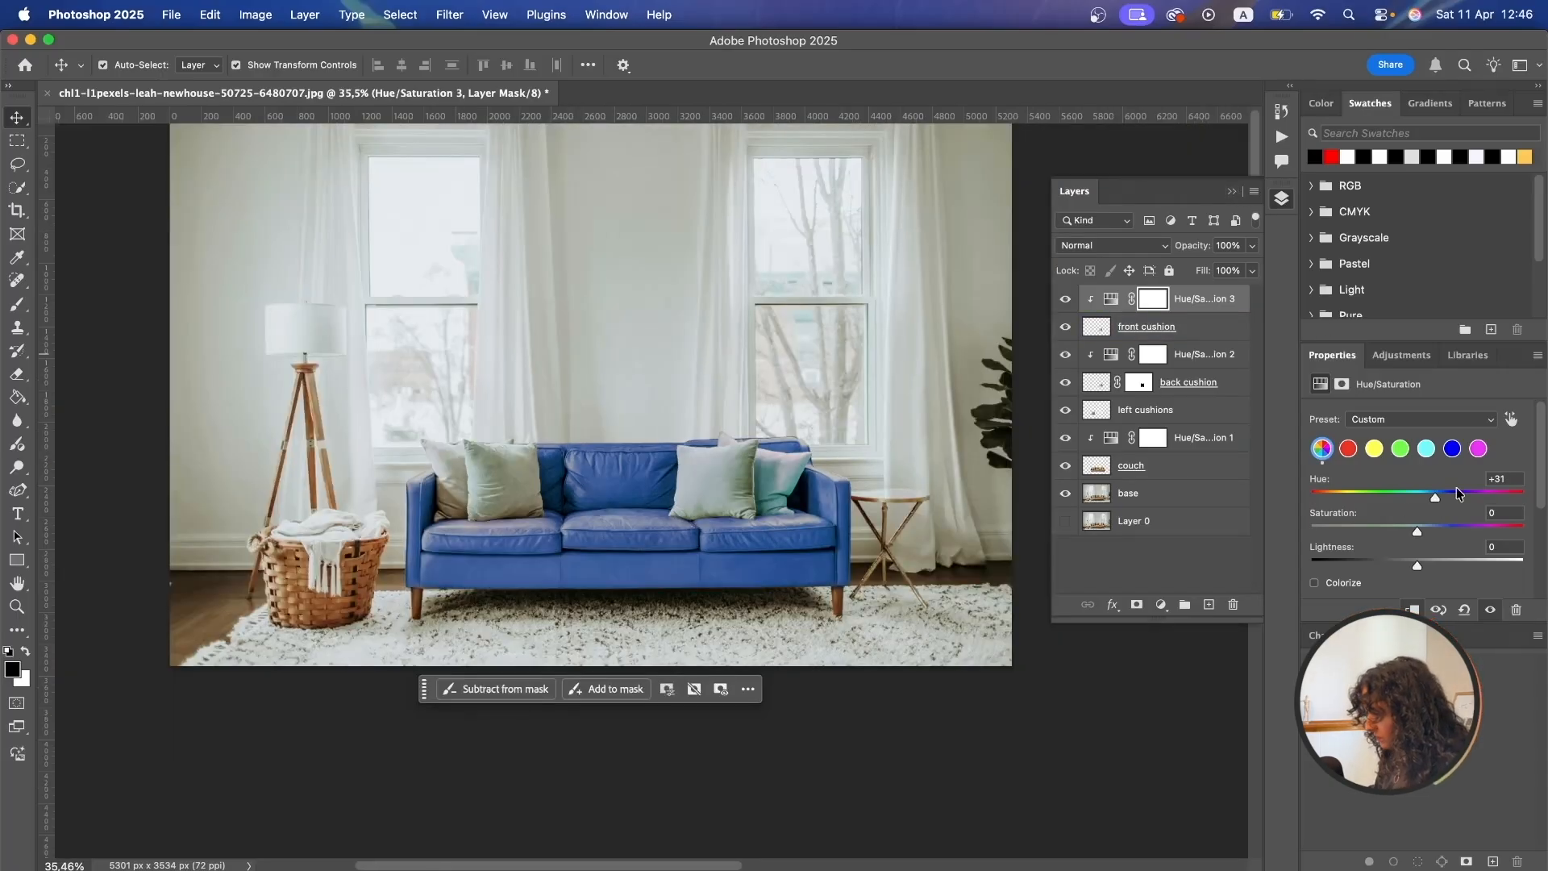
pyautogui.click(1232, 194)
pyautogui.press('super+plus')
pyautogui.press('super+plus')
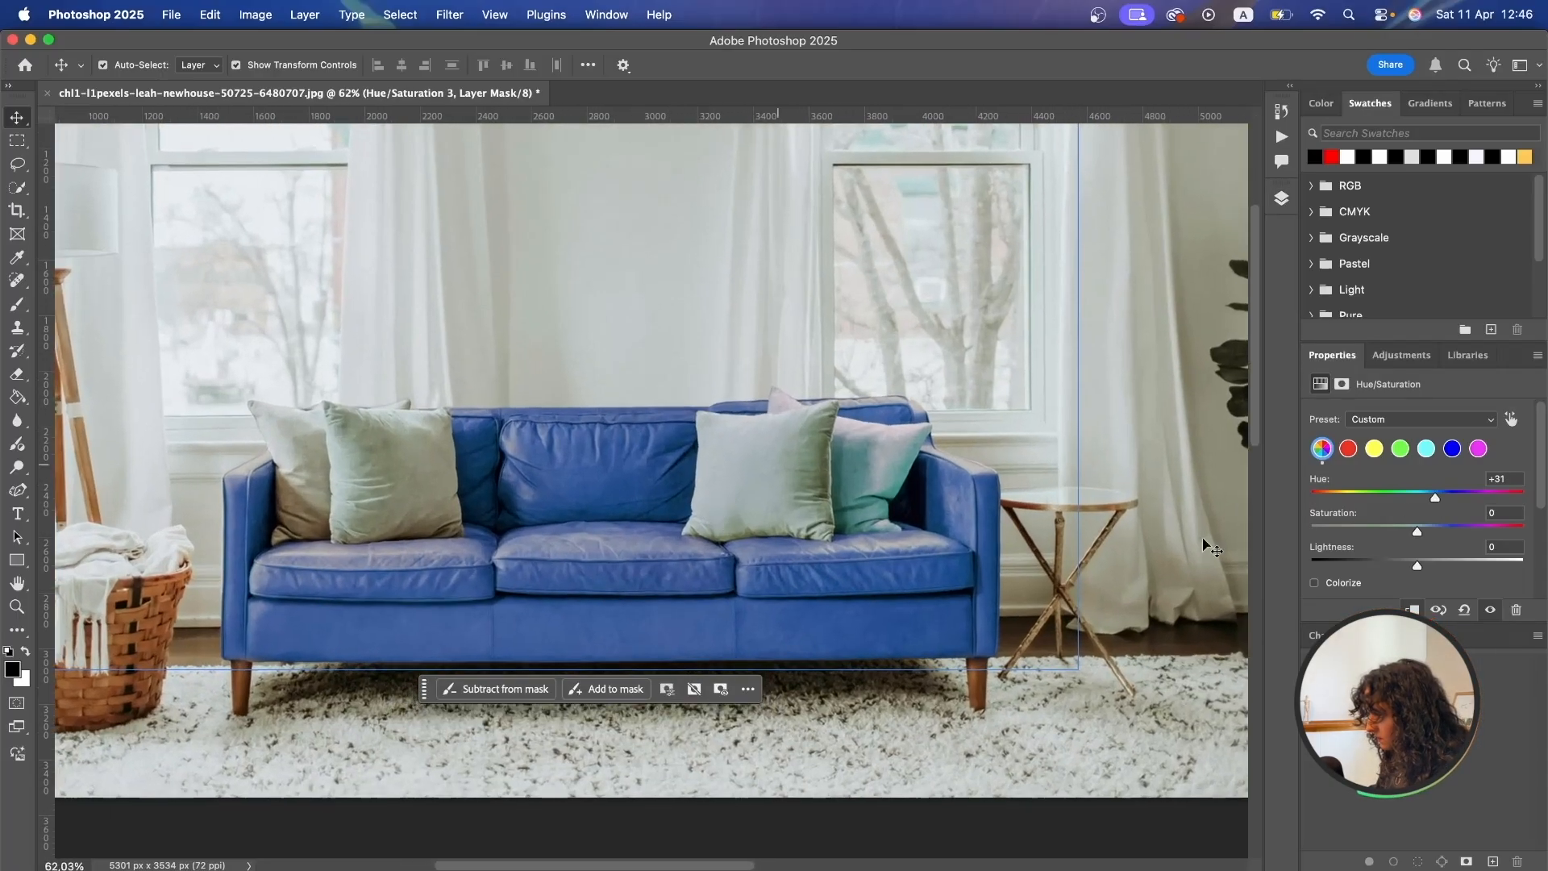
pyautogui.click(1286, 208)
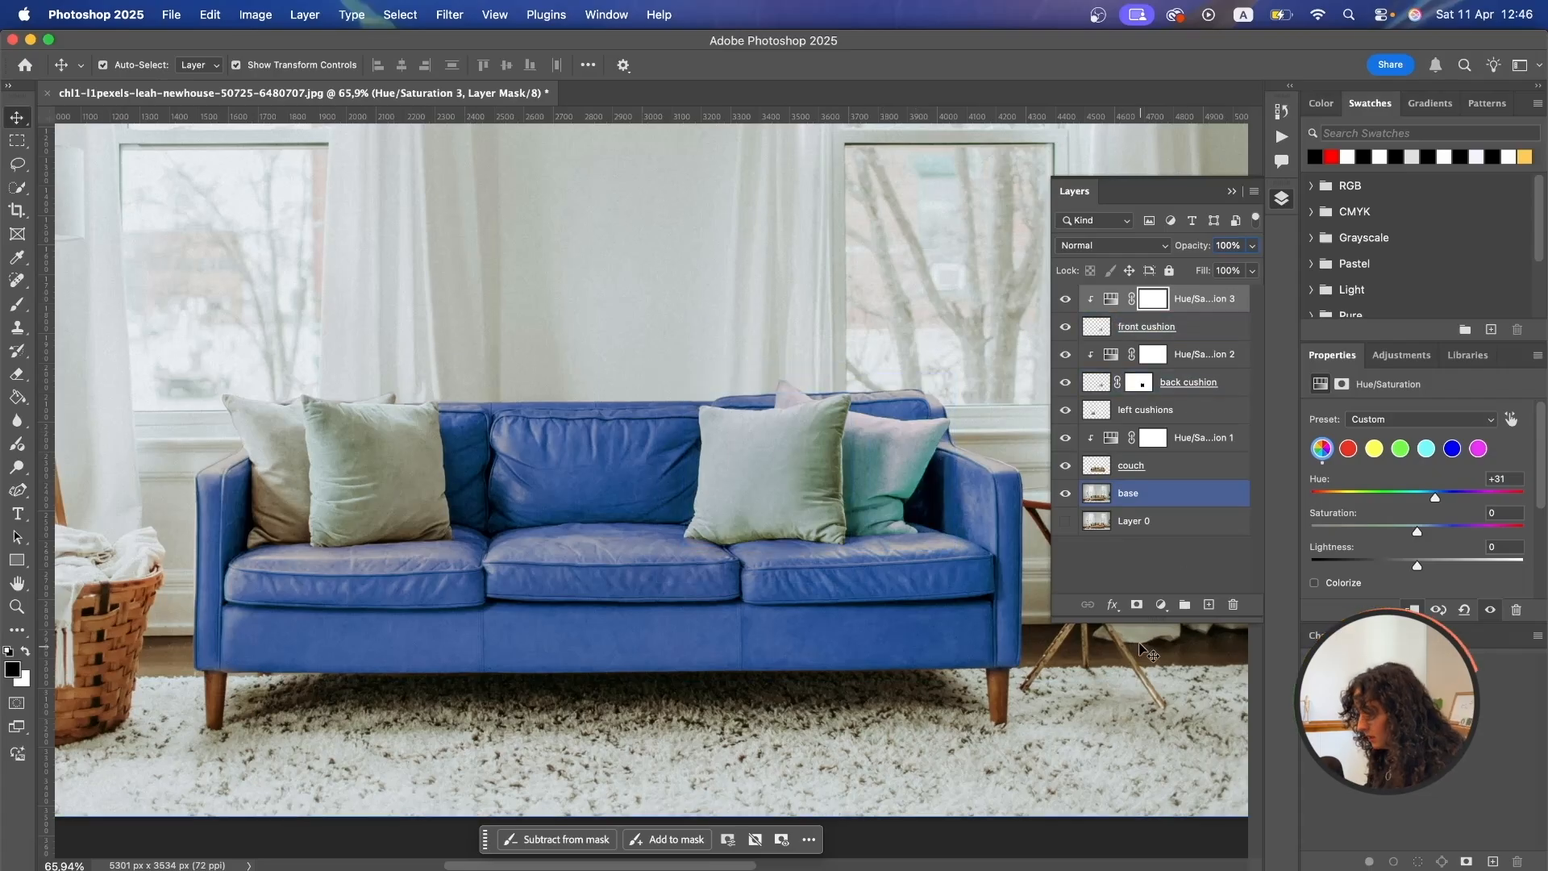
# Add a red Solid Color fill clipped to the front cushion and set its blend mode to Color.
pyautogui.click(1162, 605)
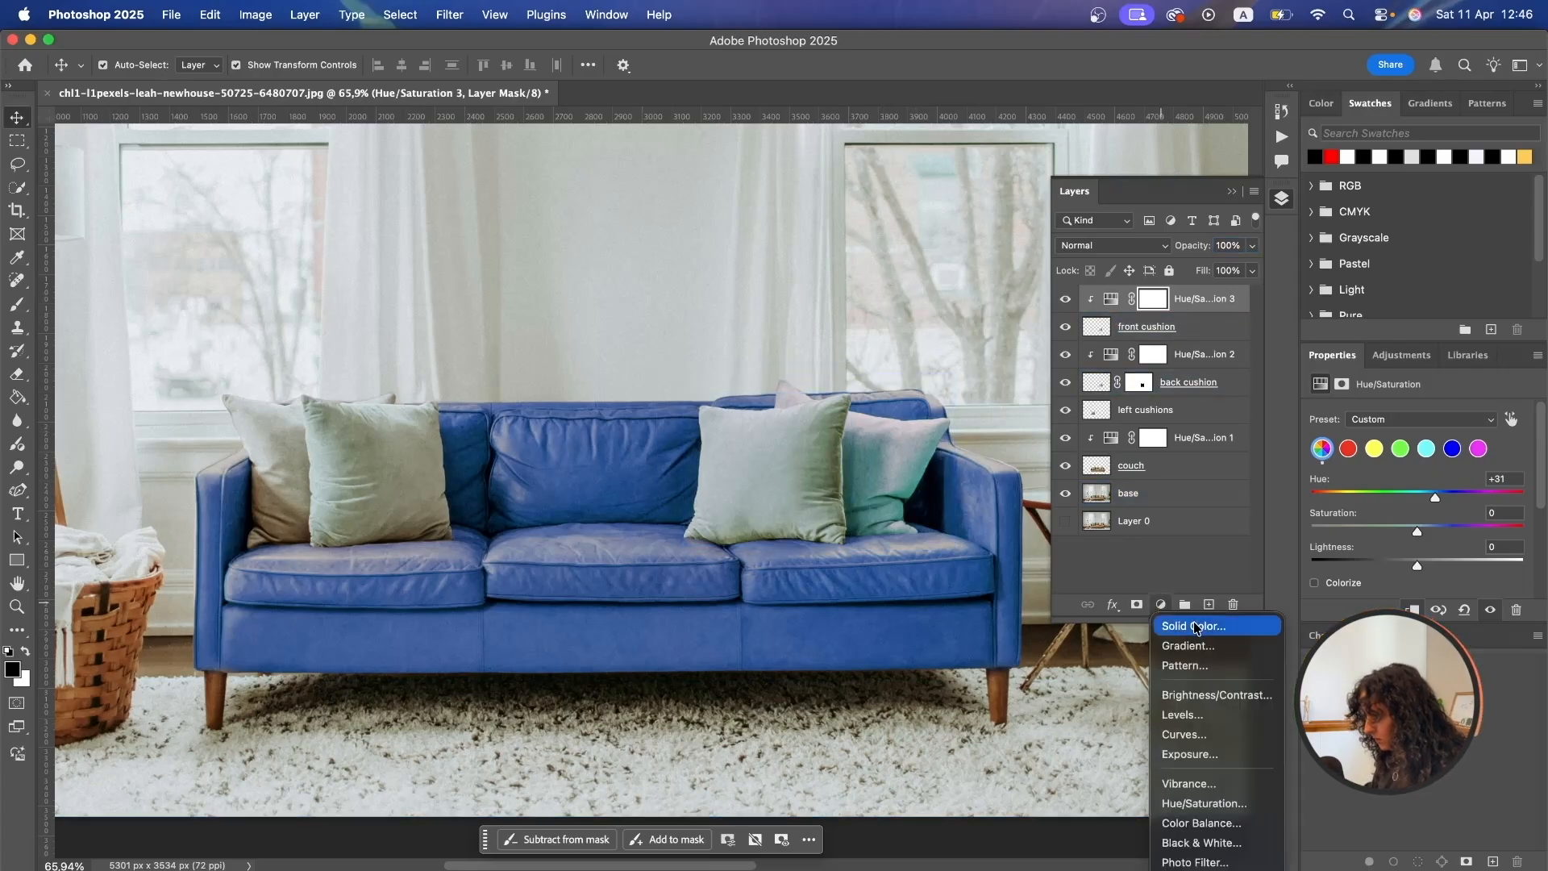
pyautogui.click(1185, 625)
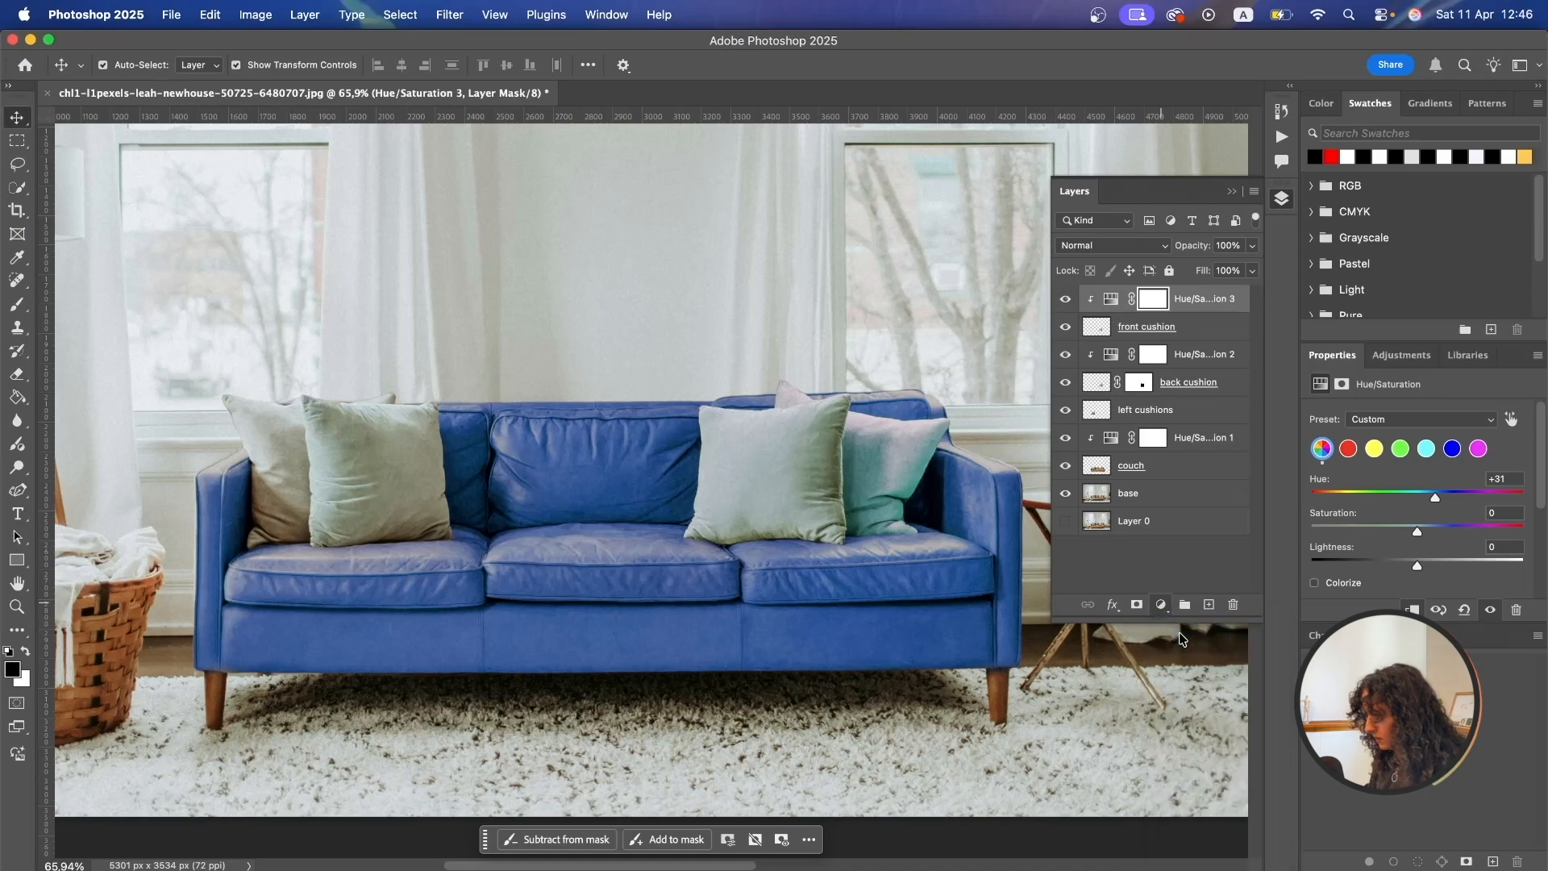
pyautogui.click(1331, 156)
pyautogui.click(1375, 289)
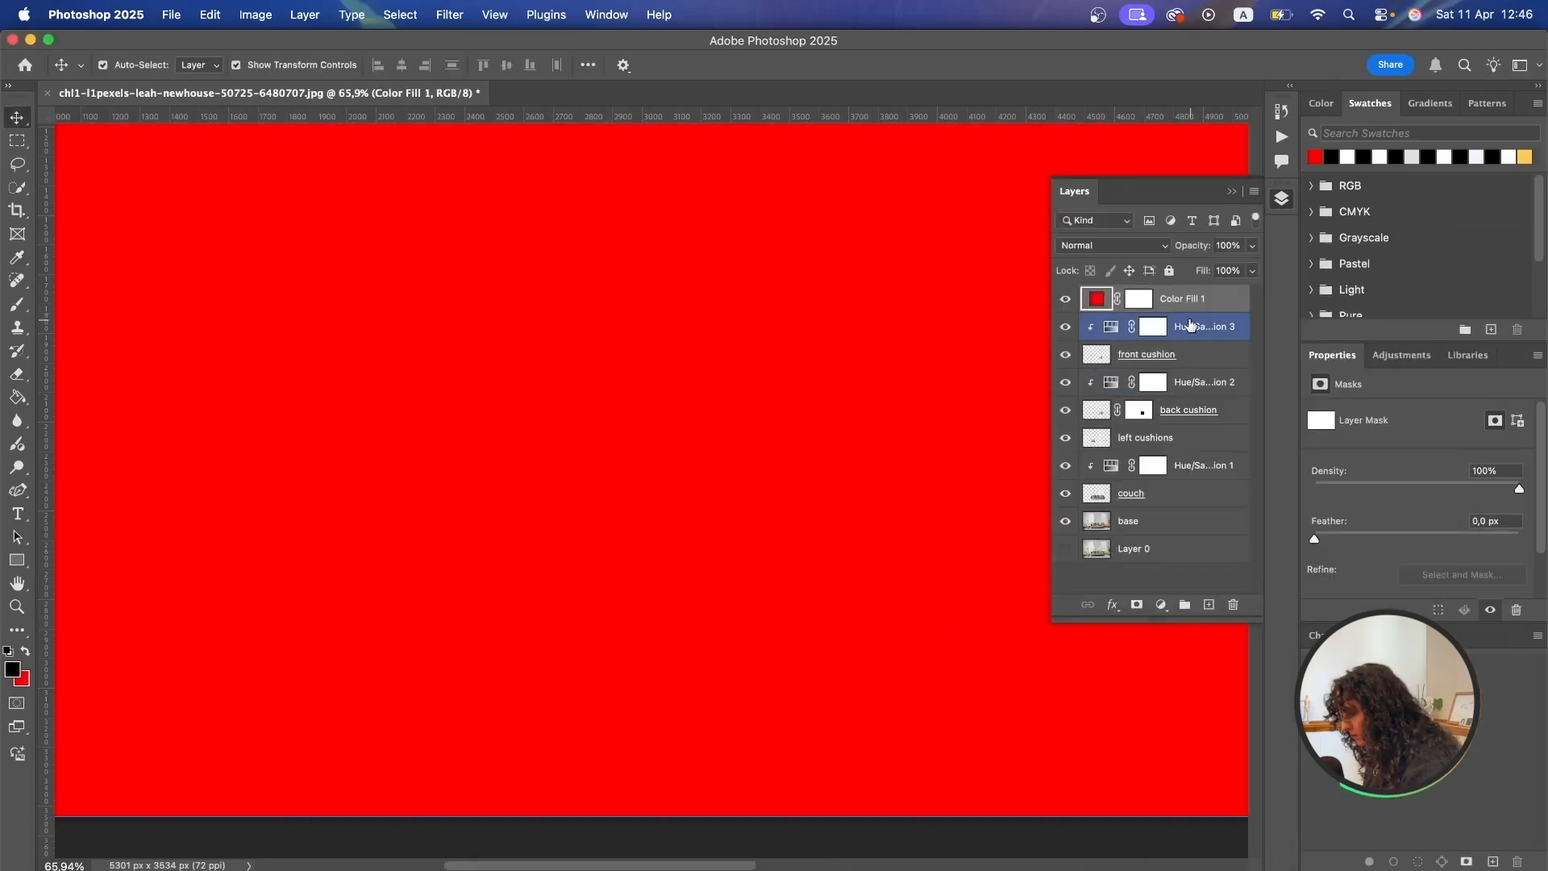
pyautogui.keyDown('alt'); pyautogui.click(1185, 313); pyautogui.keyUp('alt')
pyautogui.click(1112, 245)
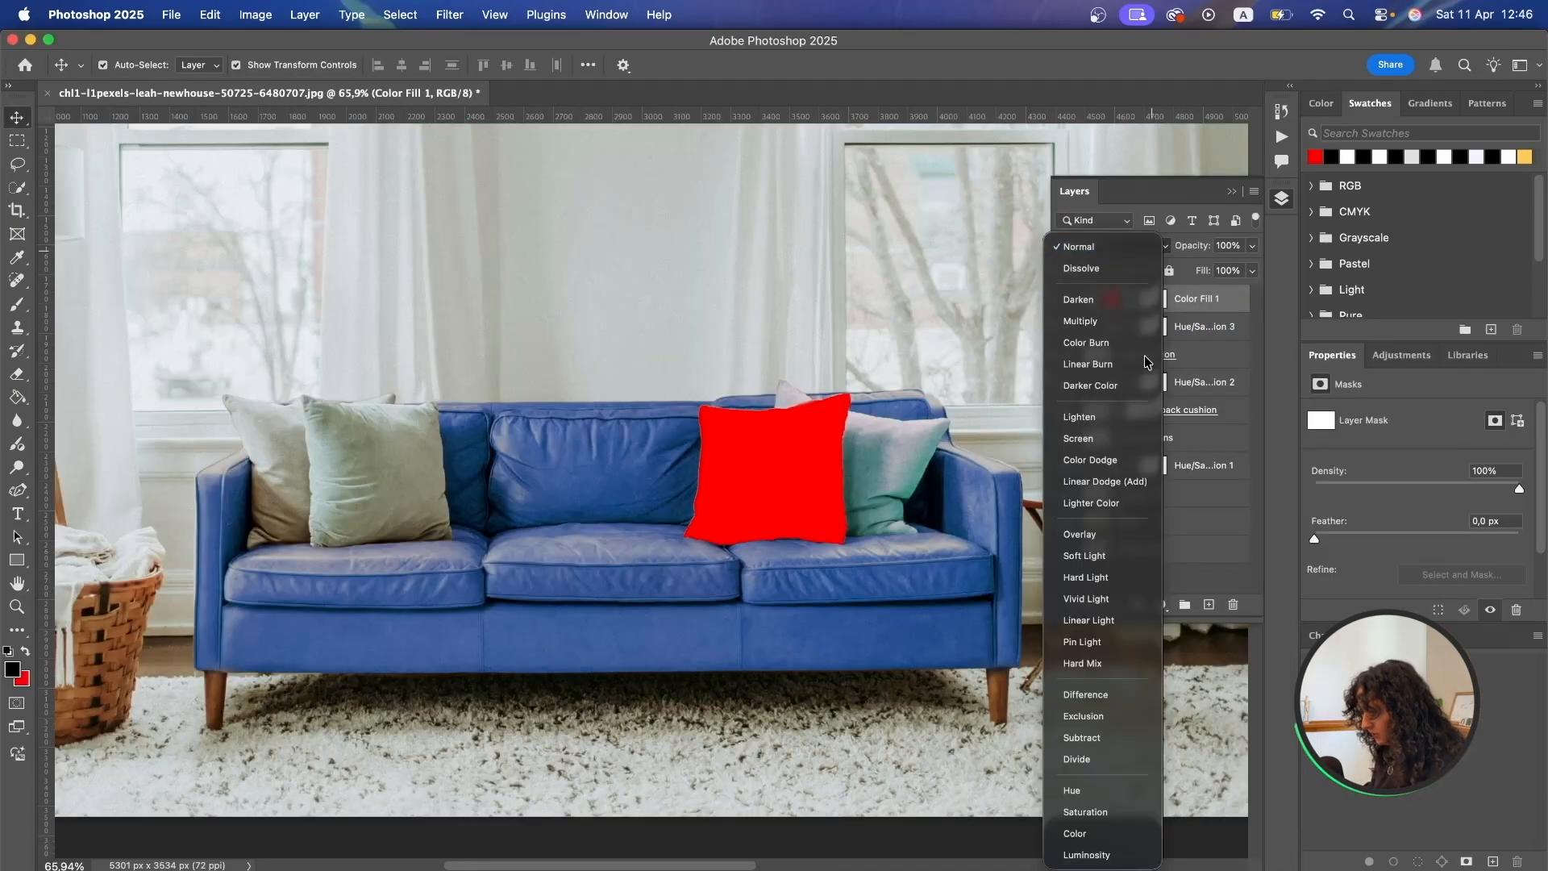
pyautogui.click(1109, 841)
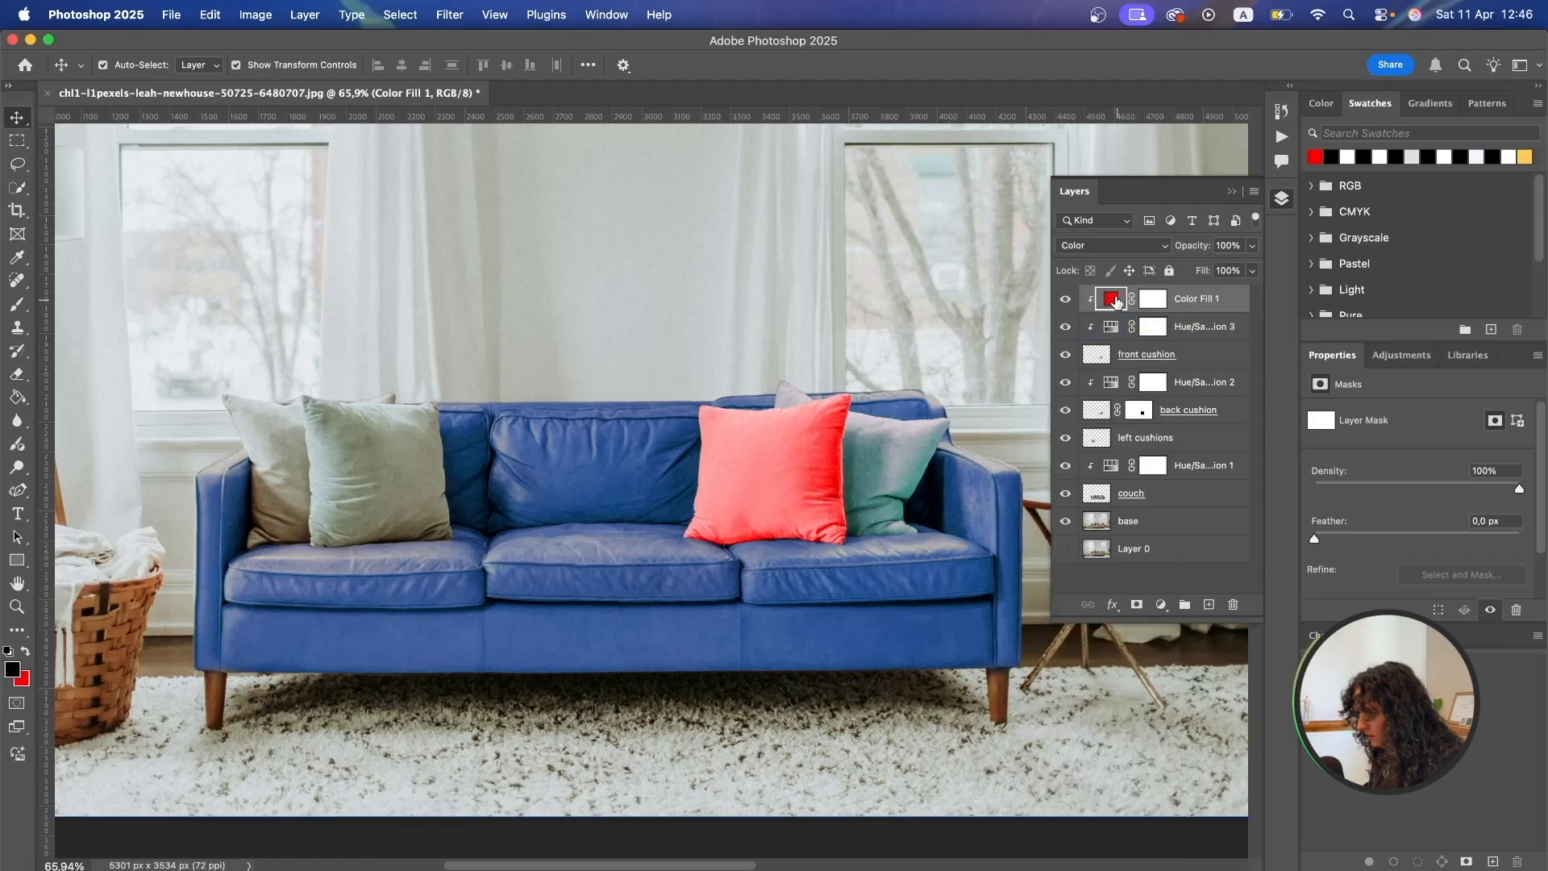
# Change the front cushion's fill colour to a dark red and reduce the layer's Fill to 52%.
pyautogui.doubleClick(1113, 298)
pyautogui.moveTo(1178, 324)
pyautogui.mouseDown()
pyautogui.moveTo(1115, 394)
pyautogui.moveTo(1098, 484)
pyautogui.mouseUp()
pyautogui.press('Return')
pyautogui.moveTo(1204, 268); pyautogui.dragTo(1199, 274)
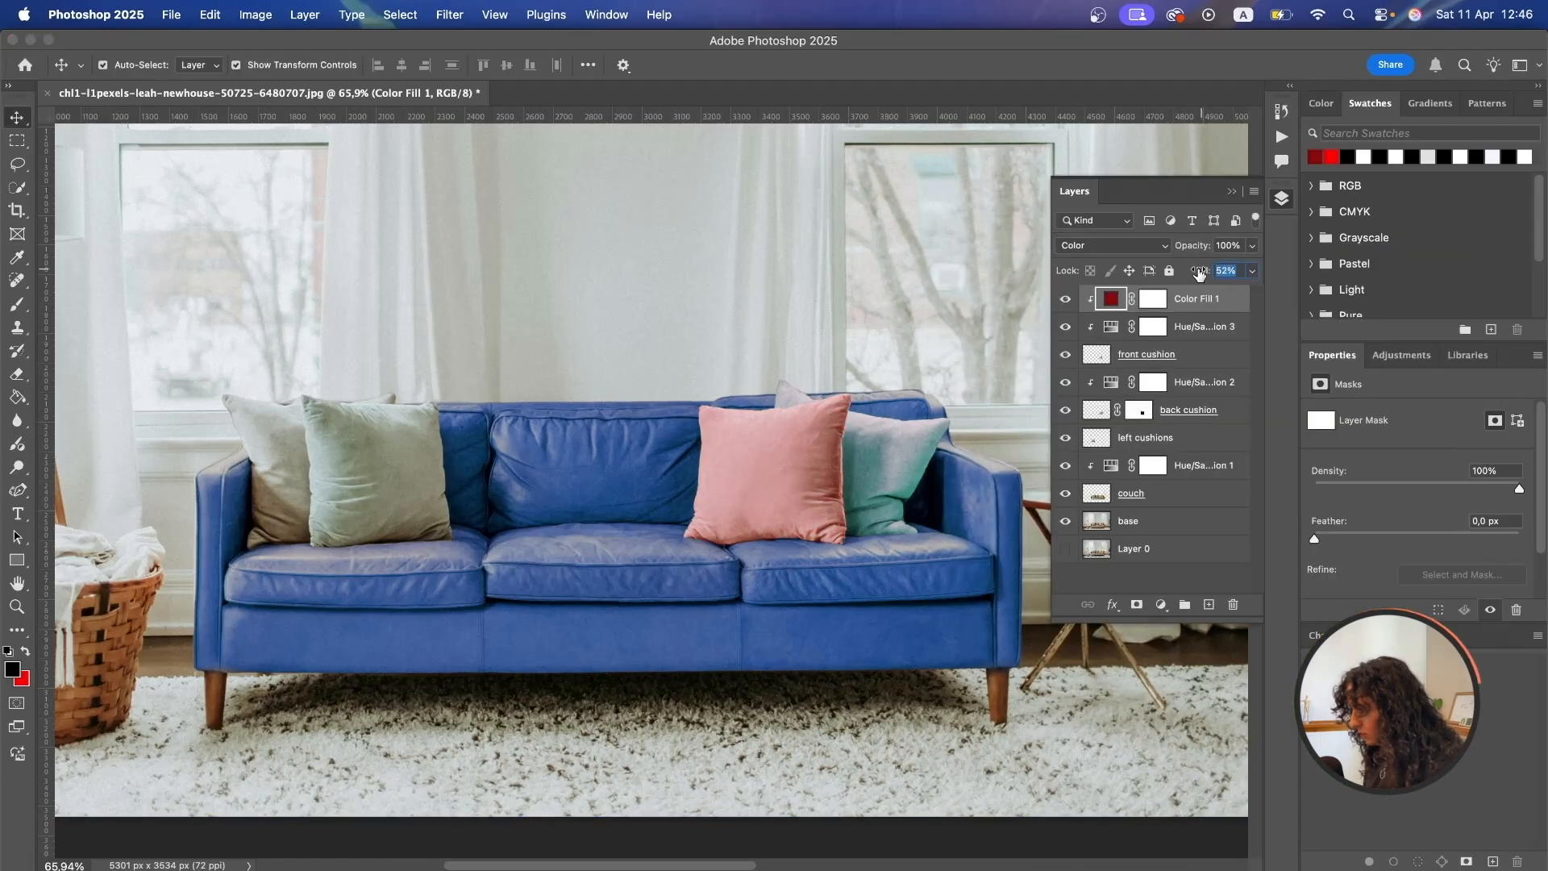
# Reduce the red fill layer's Fill to 43% and set the saturation of the back cushion's Hue/Saturation adjustment to -26.
pyautogui.click(1199, 327)
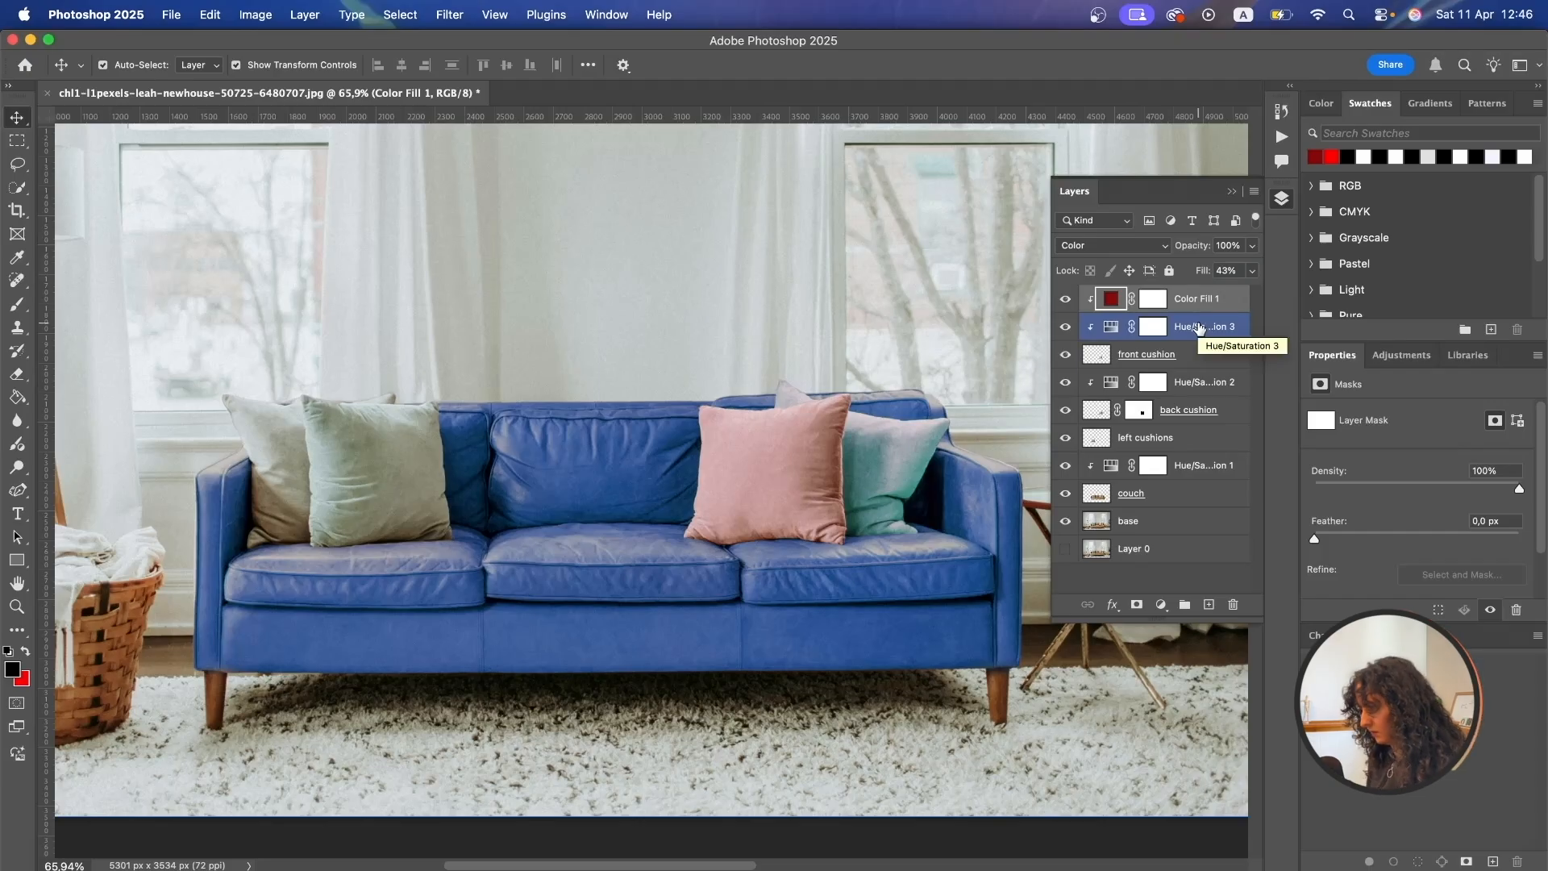
pyautogui.click(1152, 382)
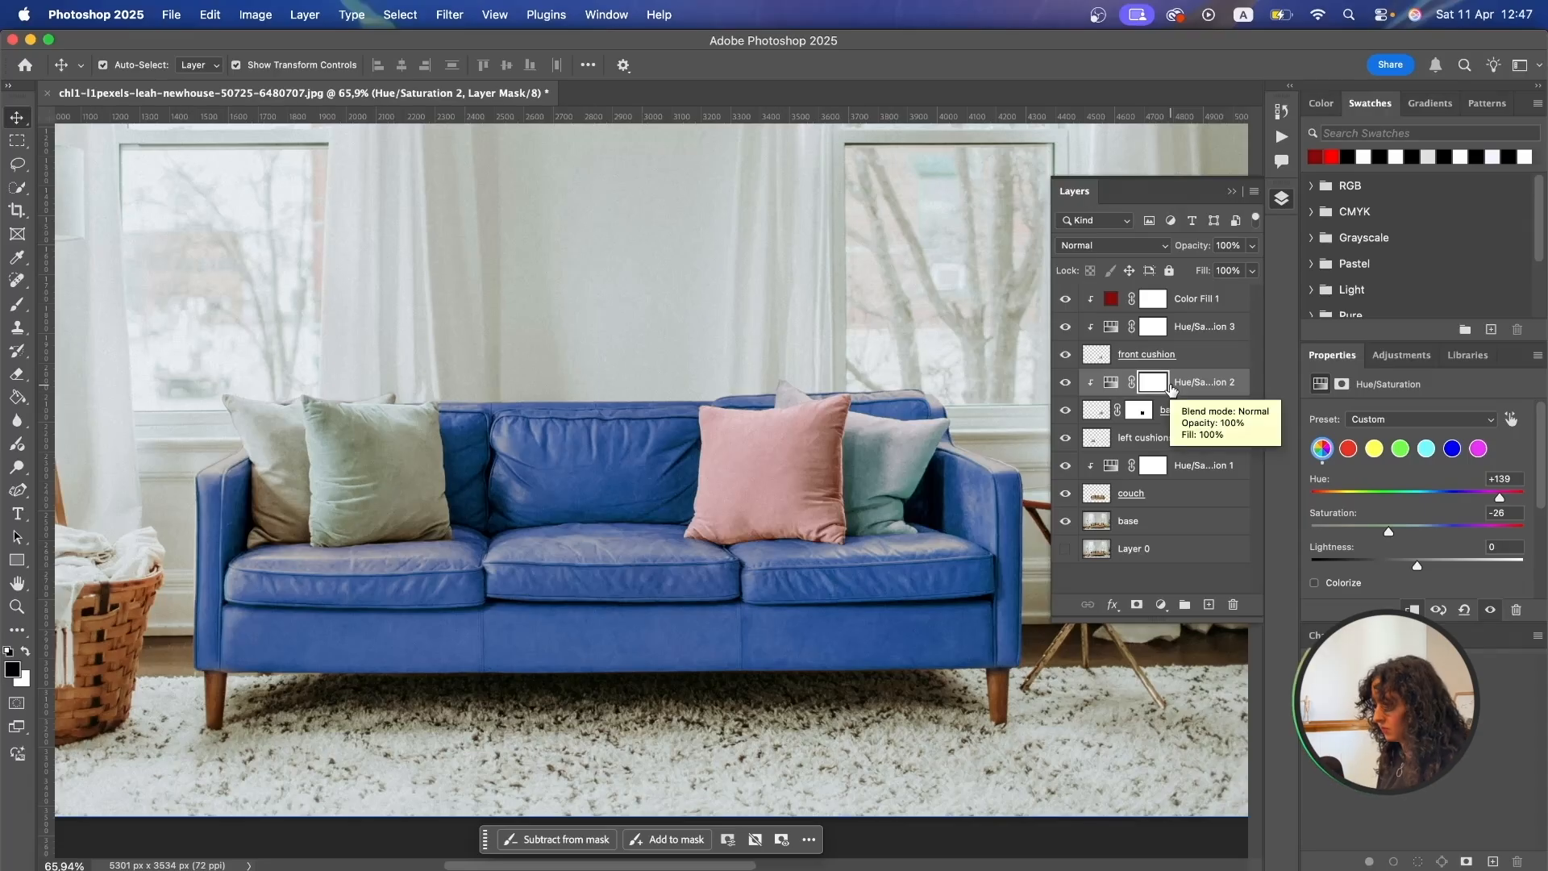
# Group all the sofa and cushion layers with their adjustments above the base layer, and toggle the group's visibility to compare before and after.
pyautogui.click(1140, 409)
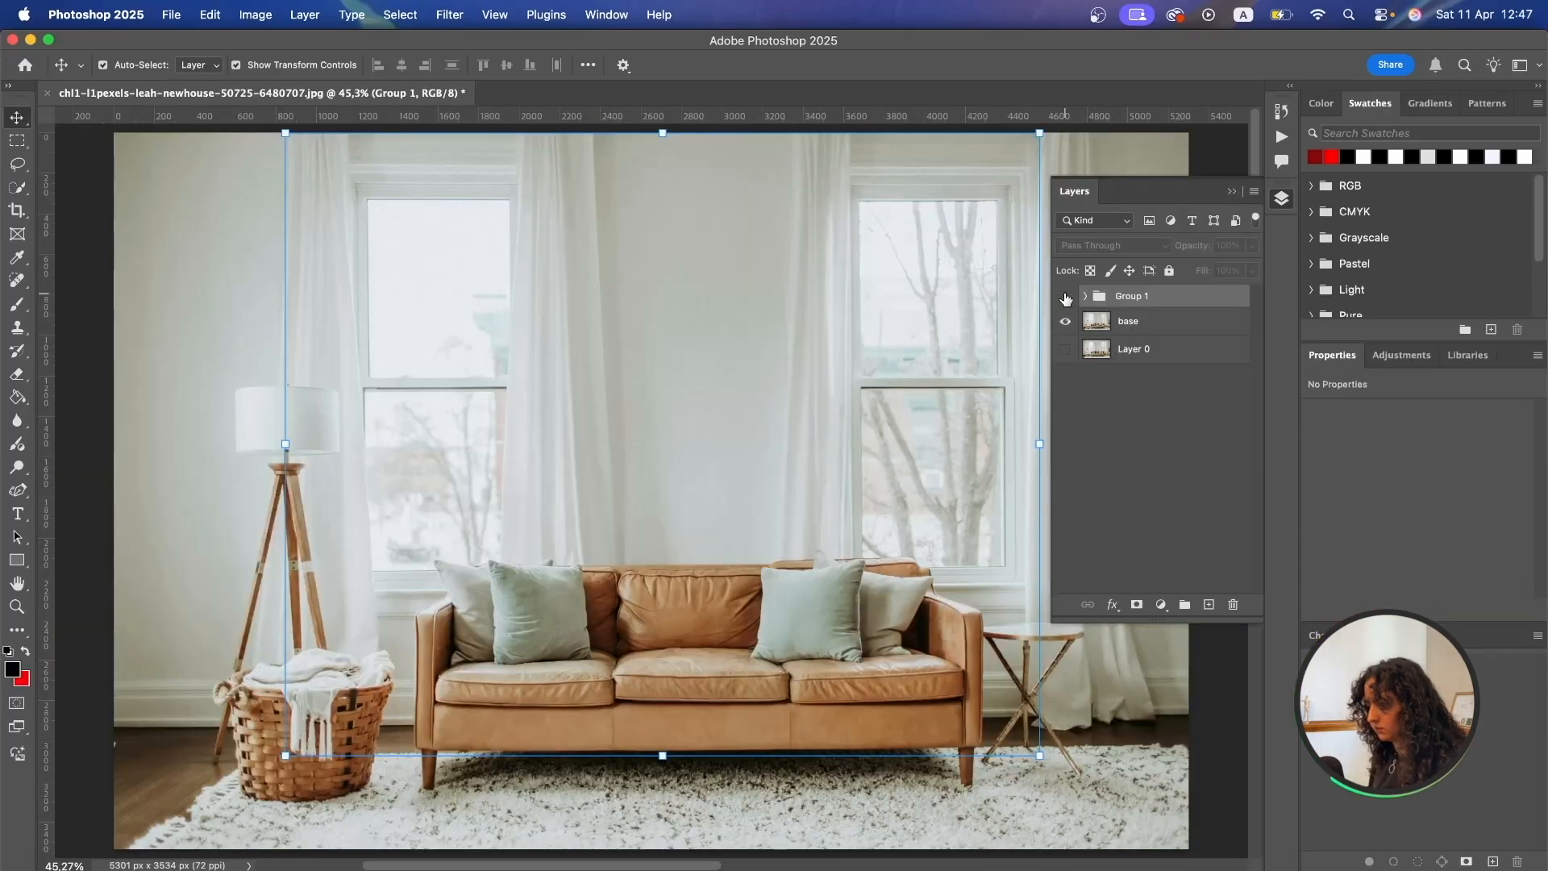
pyautogui.click(1065, 296)
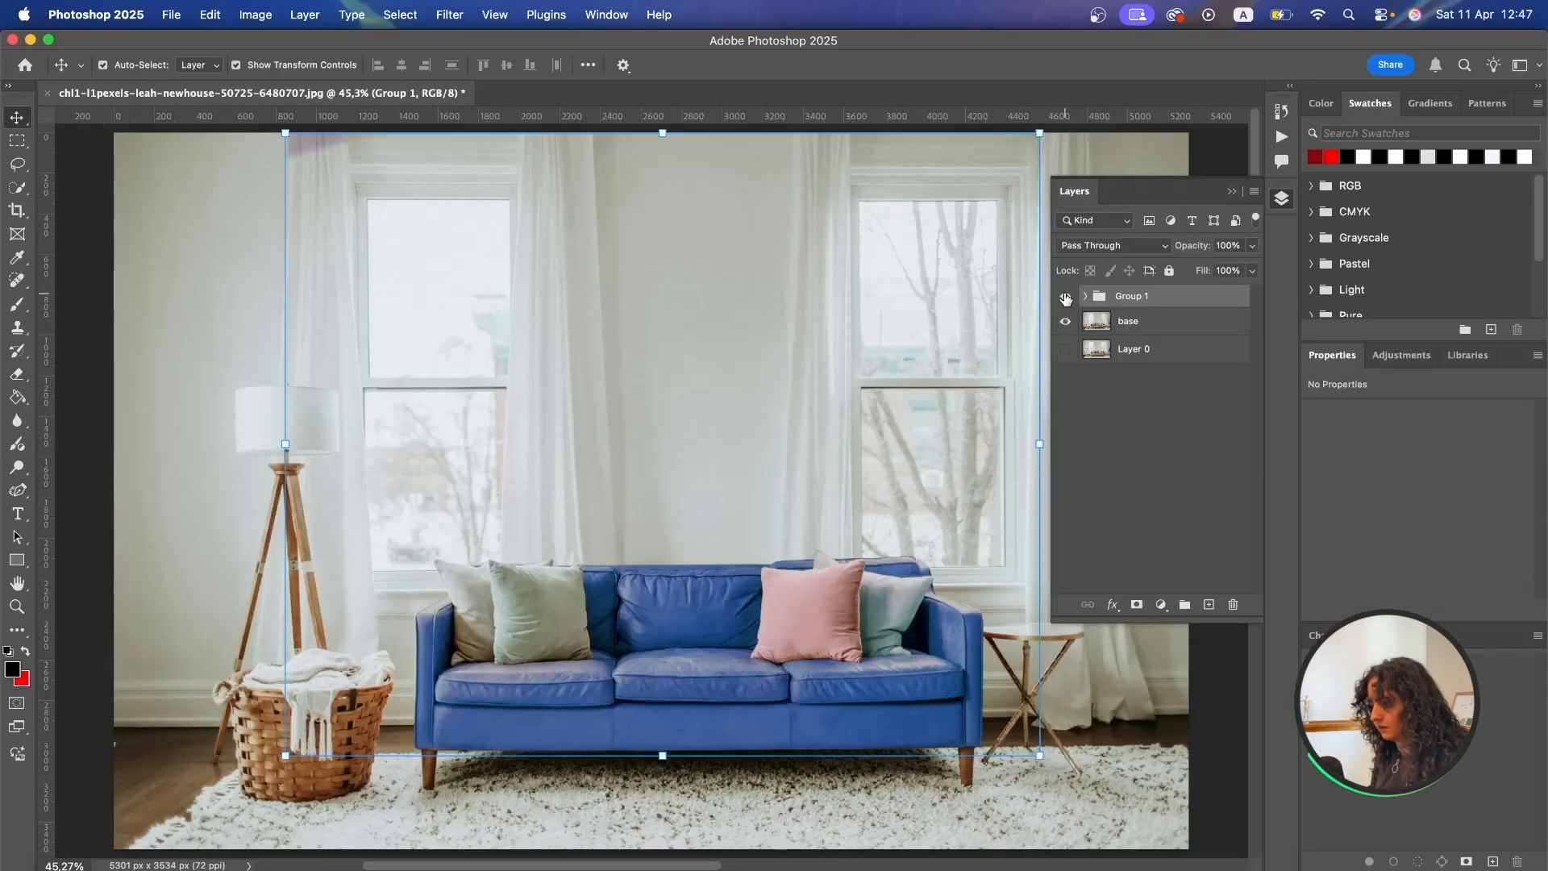
pyautogui.click(1064, 297)
pyautogui.click(1064, 297)
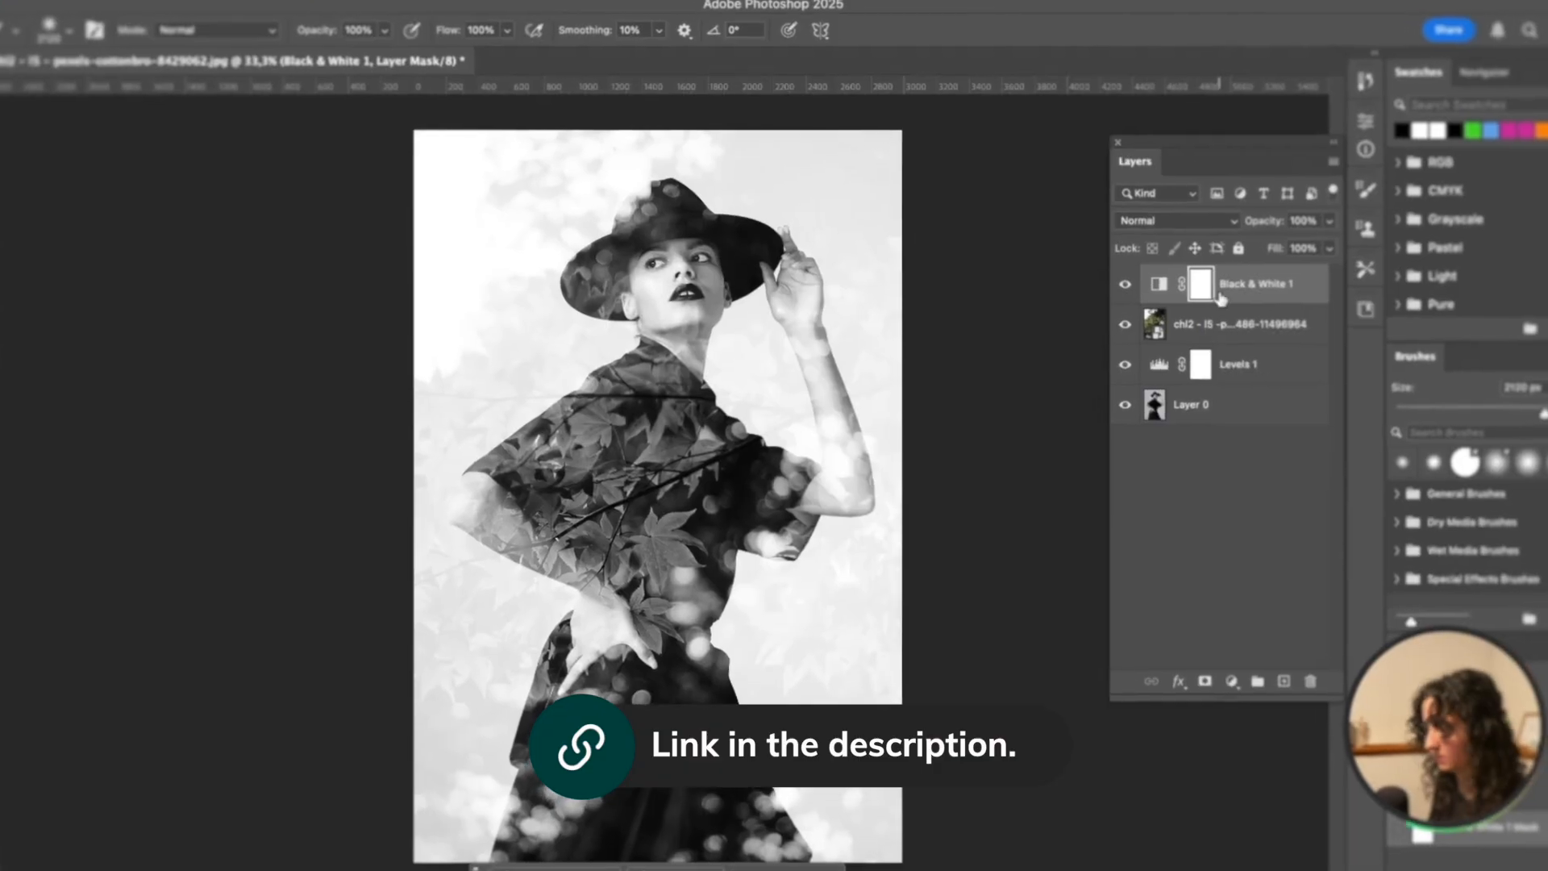
pyautogui.click(1237, 364)
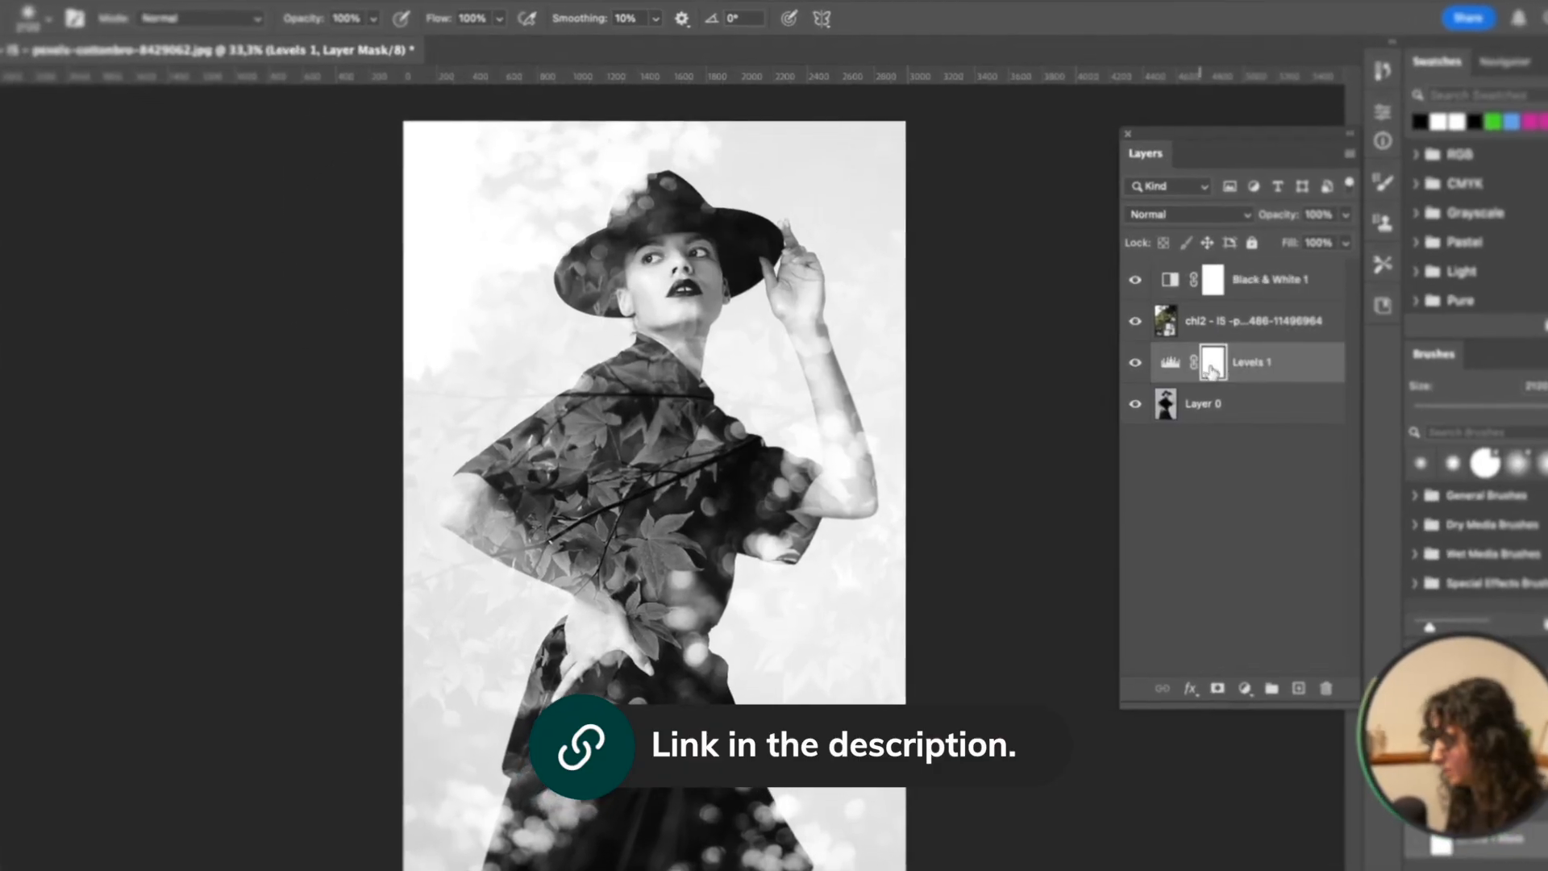
pyautogui.doubleClick(1159, 364)
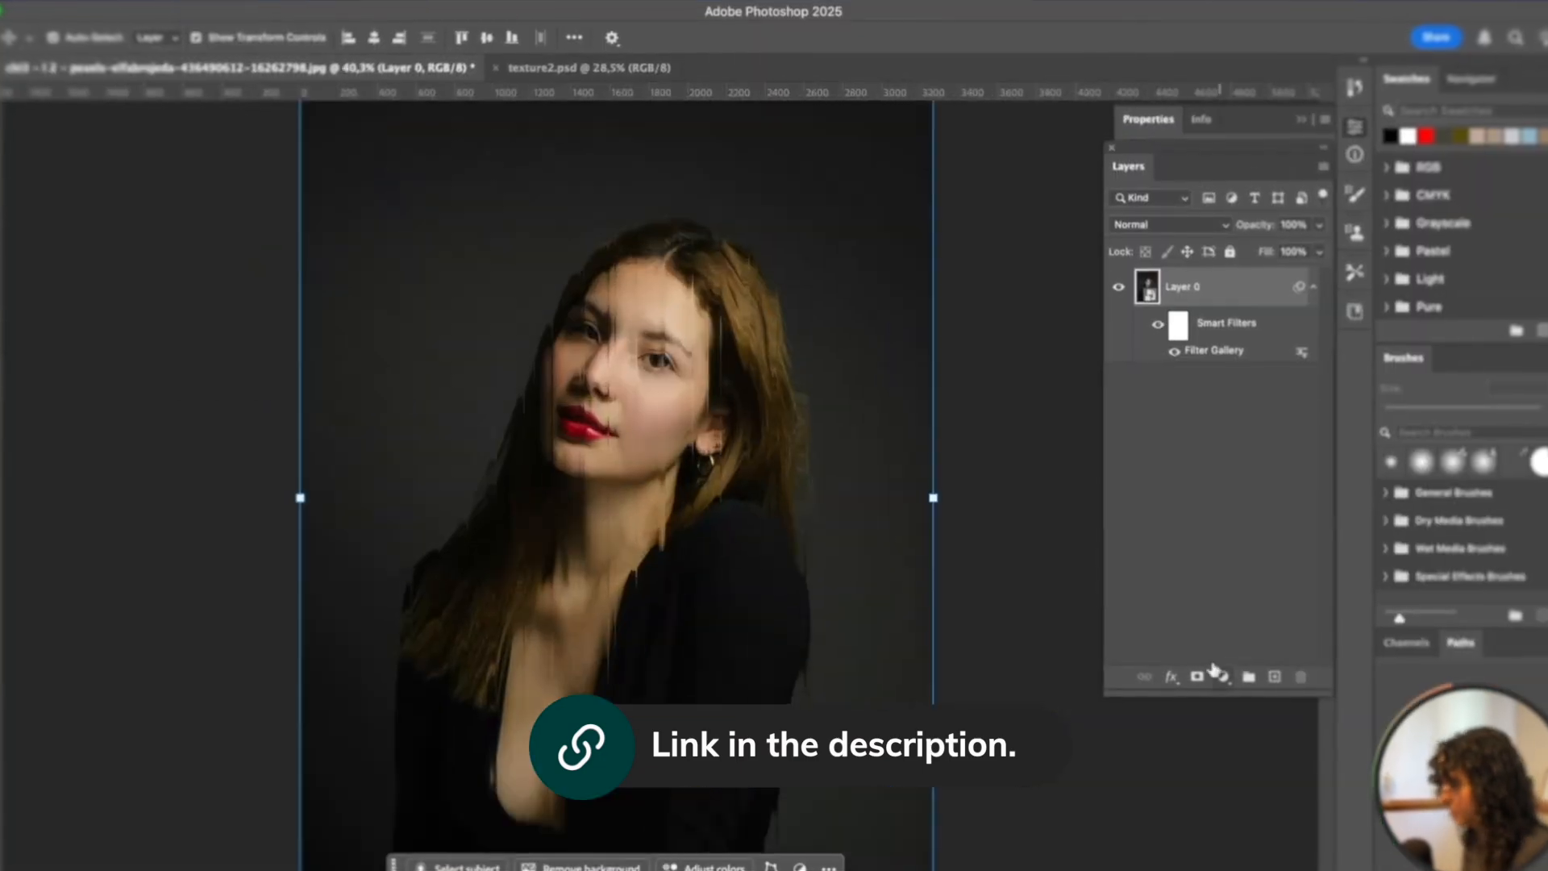